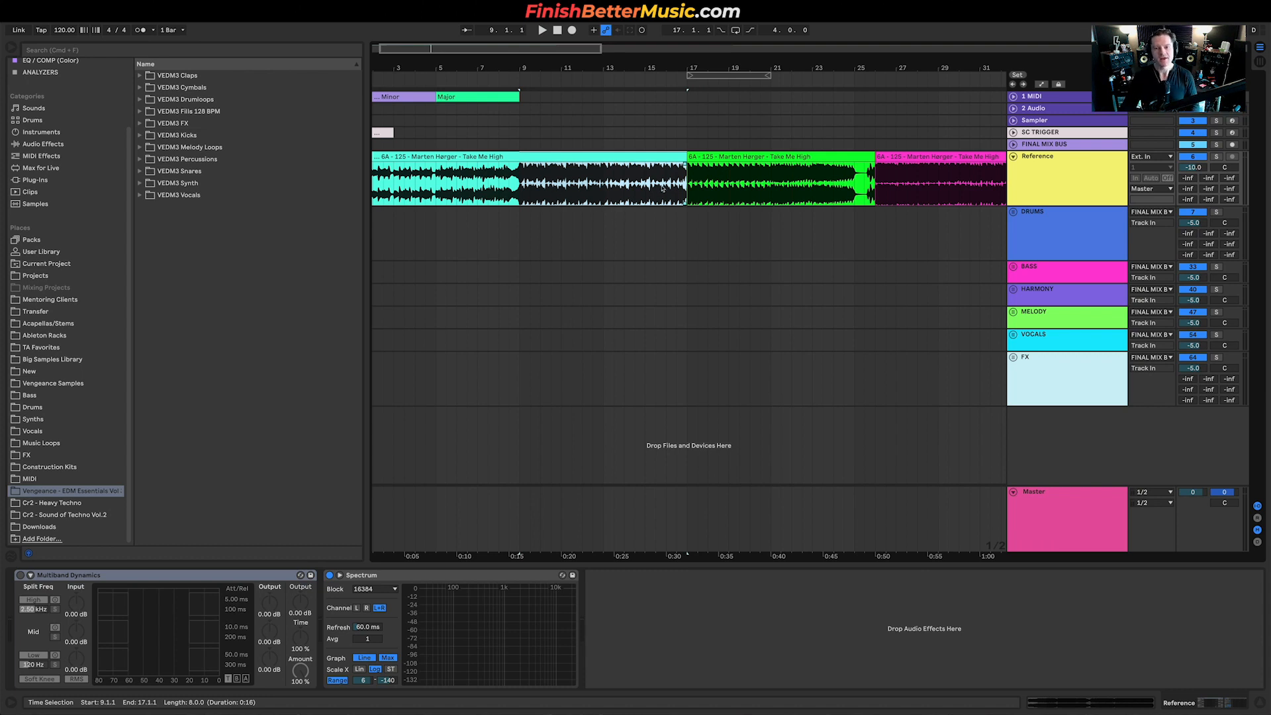
Play the green section of the reference track from bar 17 and again from bar 21
click(685, 191)
click(691, 235)
key(space)
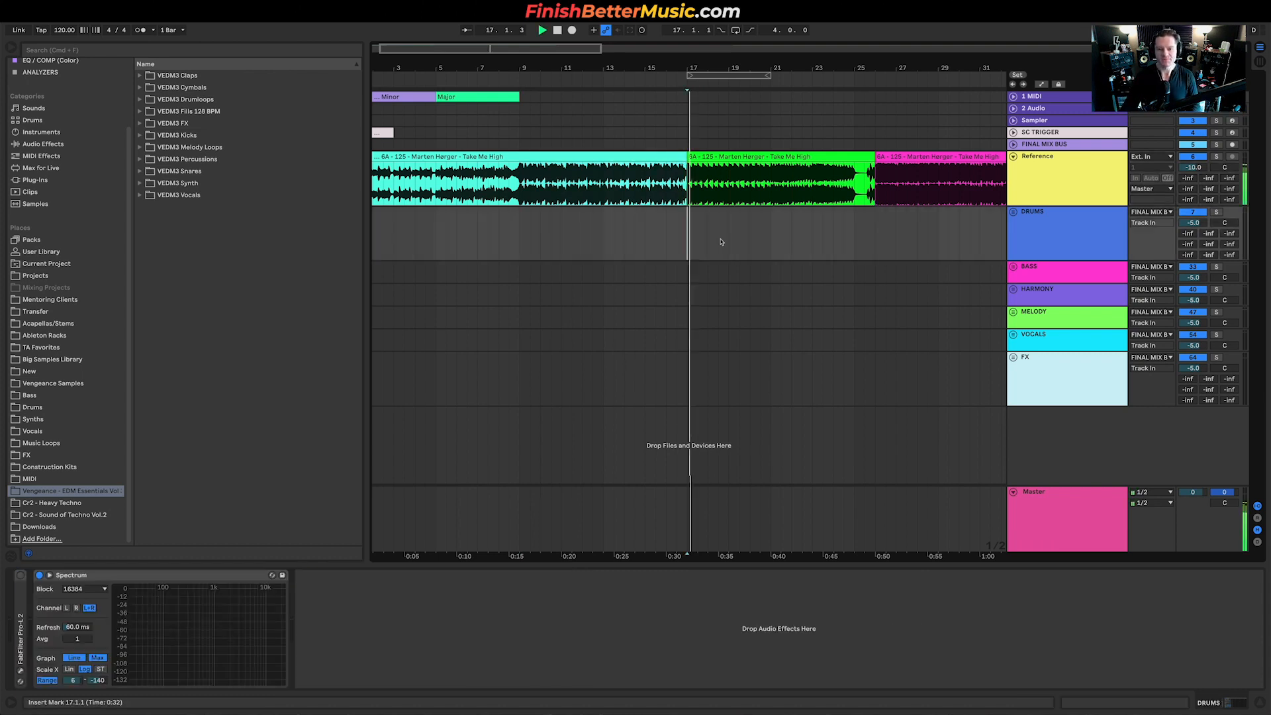
scroll(688, 195, up, 5)
scroll(806, 202, down, 5)
key(space)
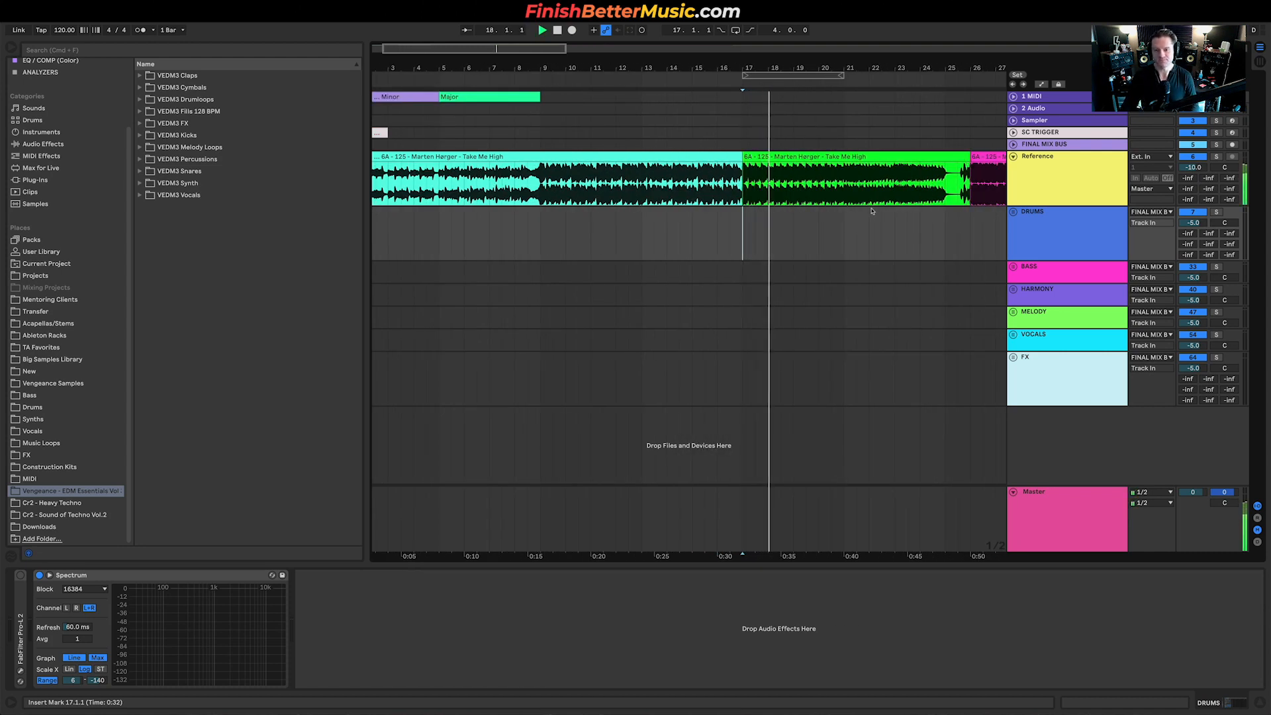
click(852, 202)
click(895, 198)
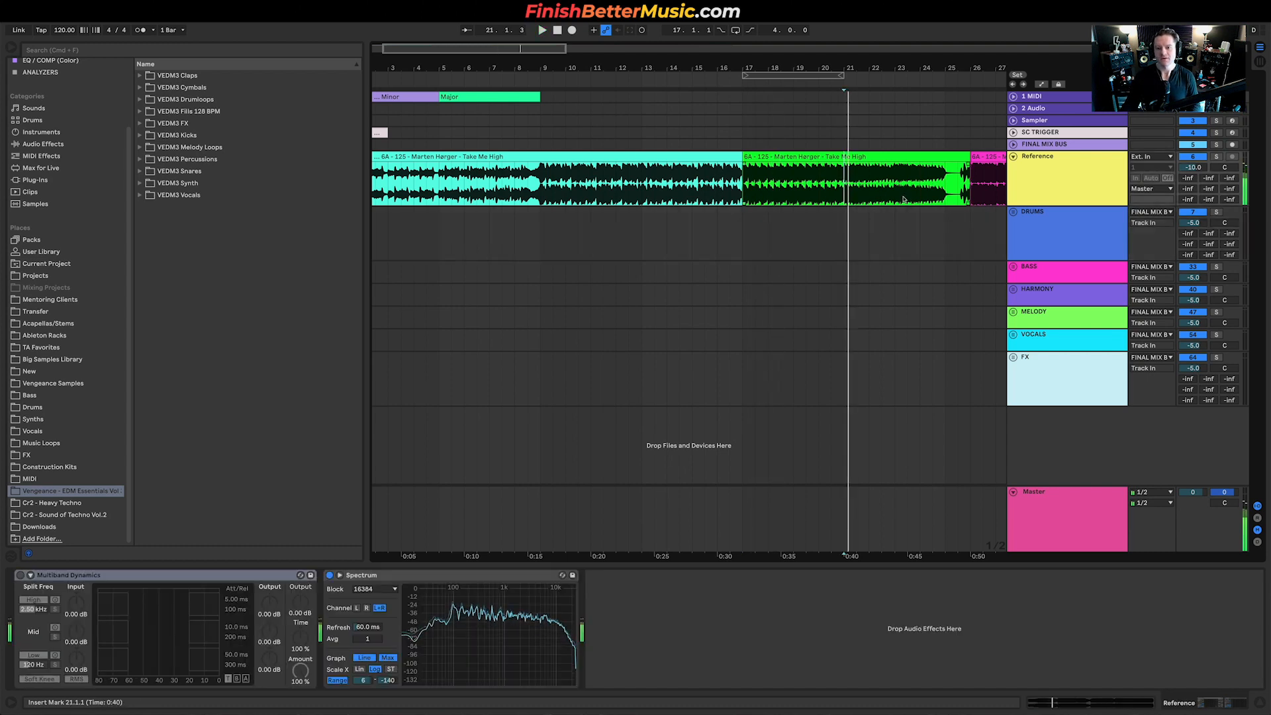
Select bar 25 of the reference and play its transition from 25.4 into the first pink section
scroll(897, 198, up, 4)
drag(827, 195, 872, 185)
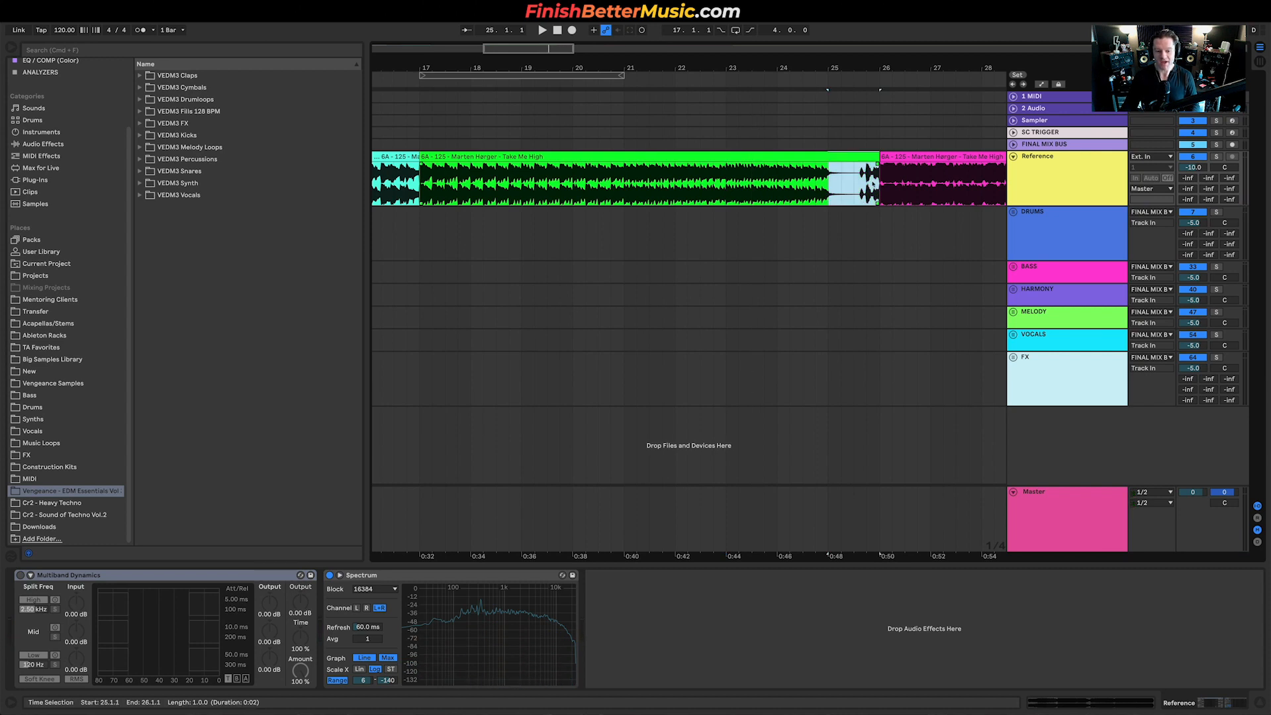
click(873, 186)
key(space)
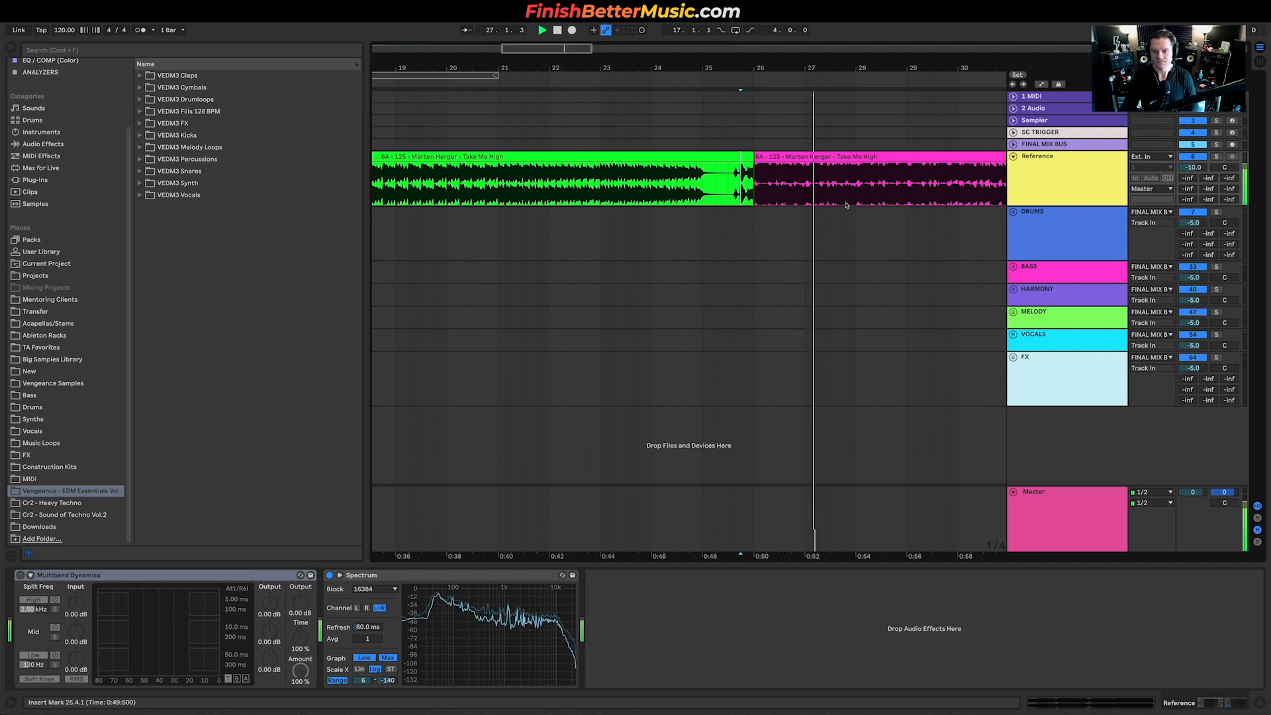
scroll(846, 203, down, 5)
scroll(846, 204, down, 5)
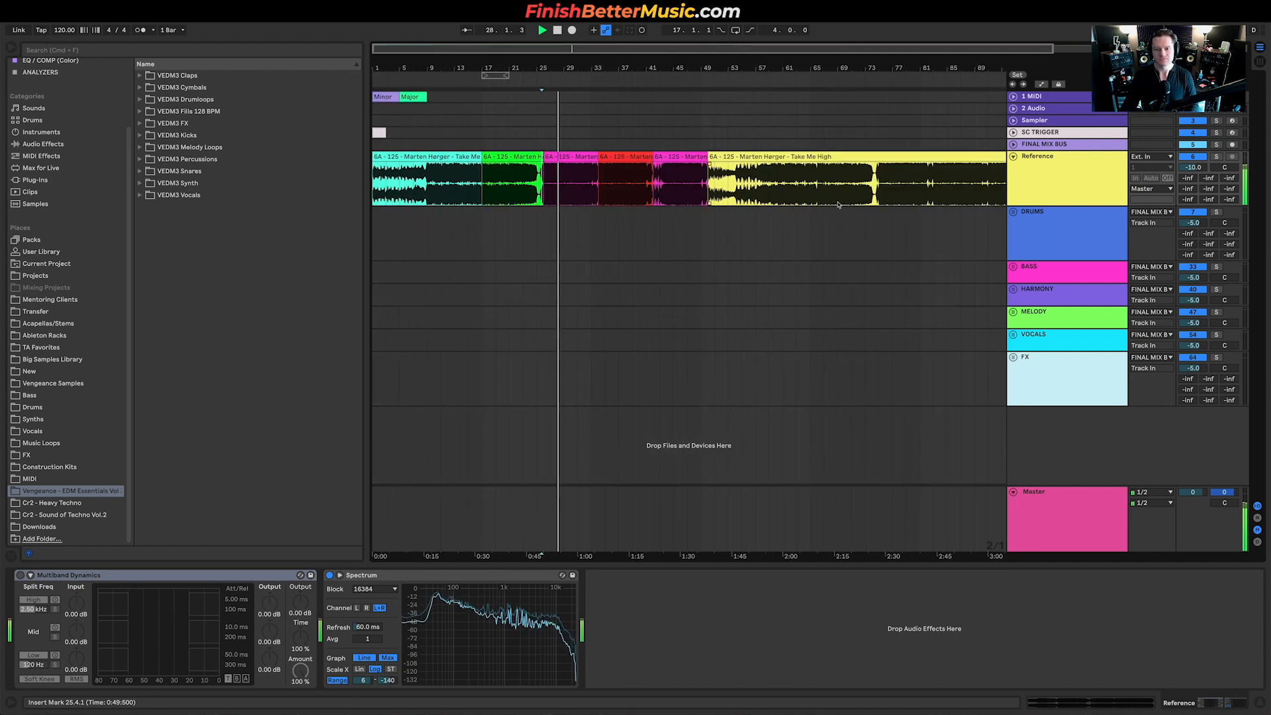
key(space)
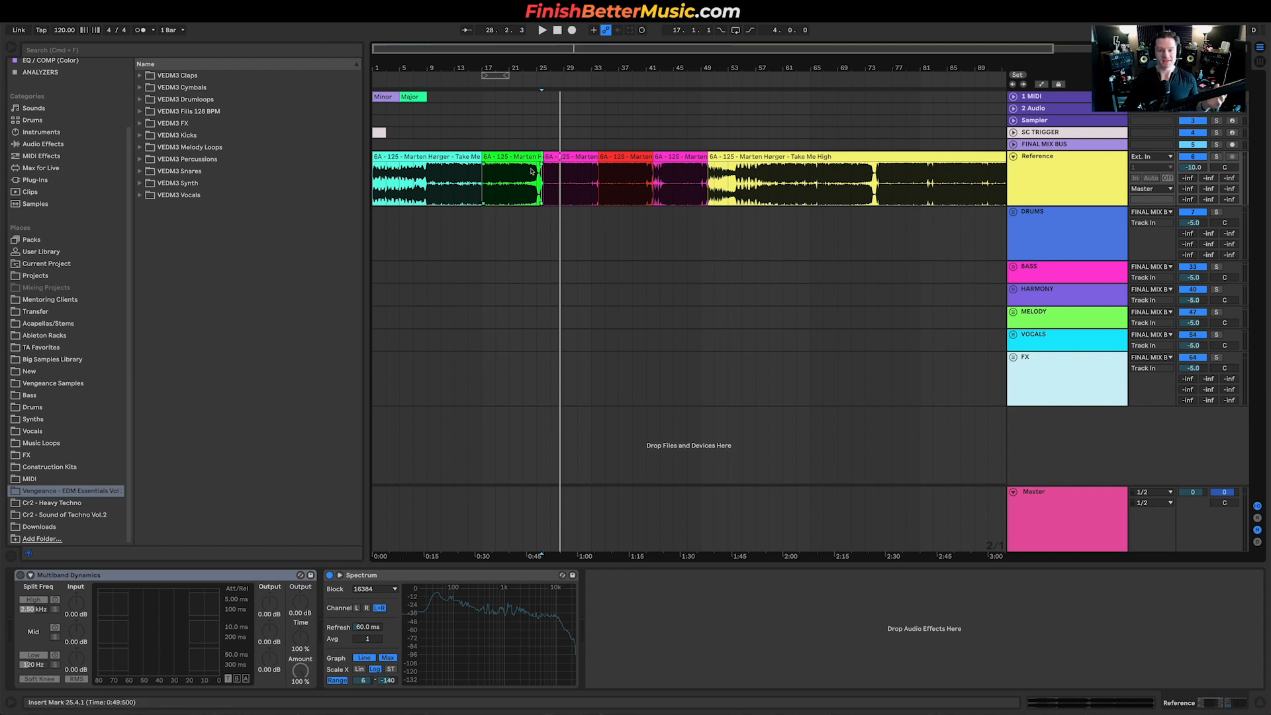
Mark the first pink reference section from bar 26 to 34, and its opening part up to 29.3.1
scroll(534, 176, up, 5)
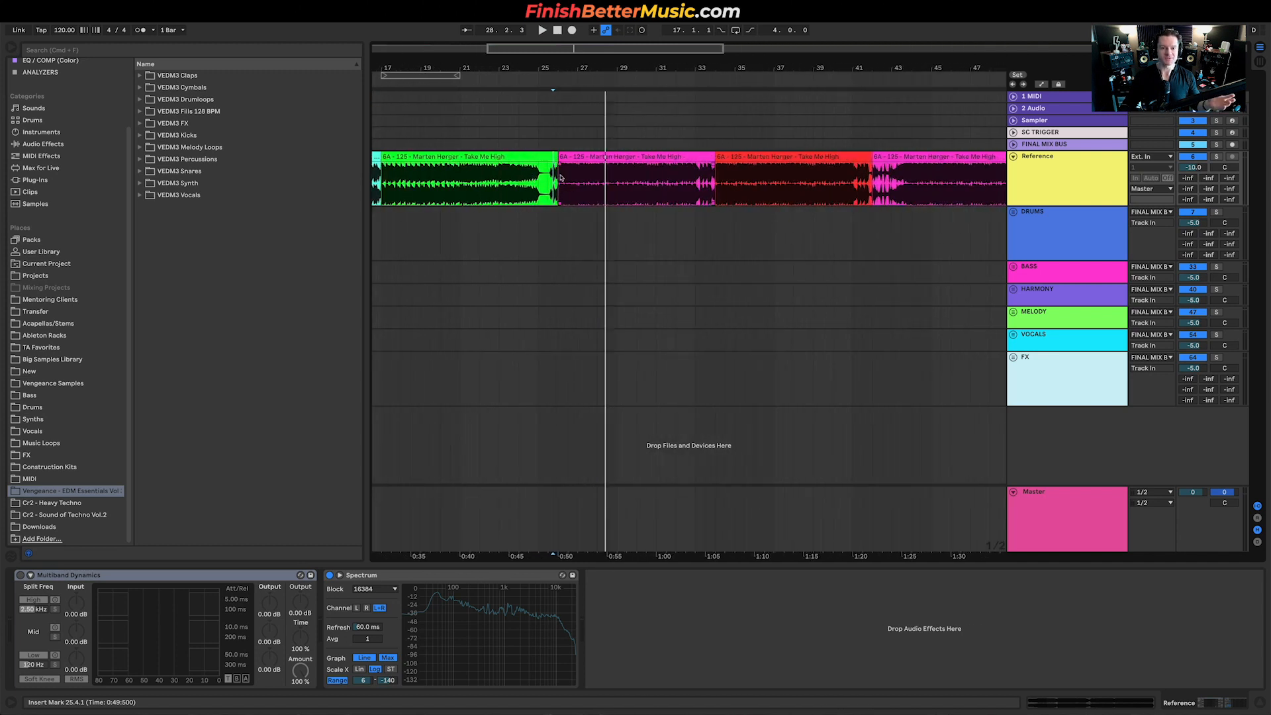
drag(561, 178, 716, 171)
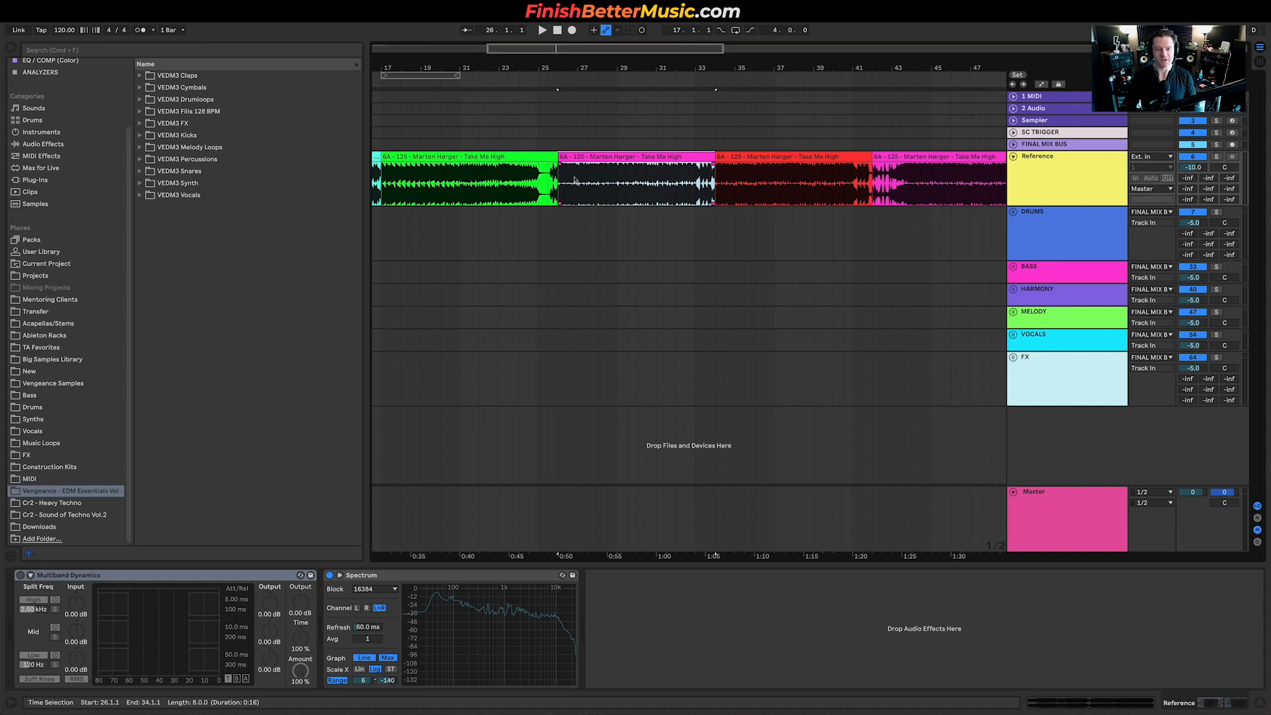
scroll(576, 181, up, 3)
drag(553, 177, 657, 175)
click(661, 173)
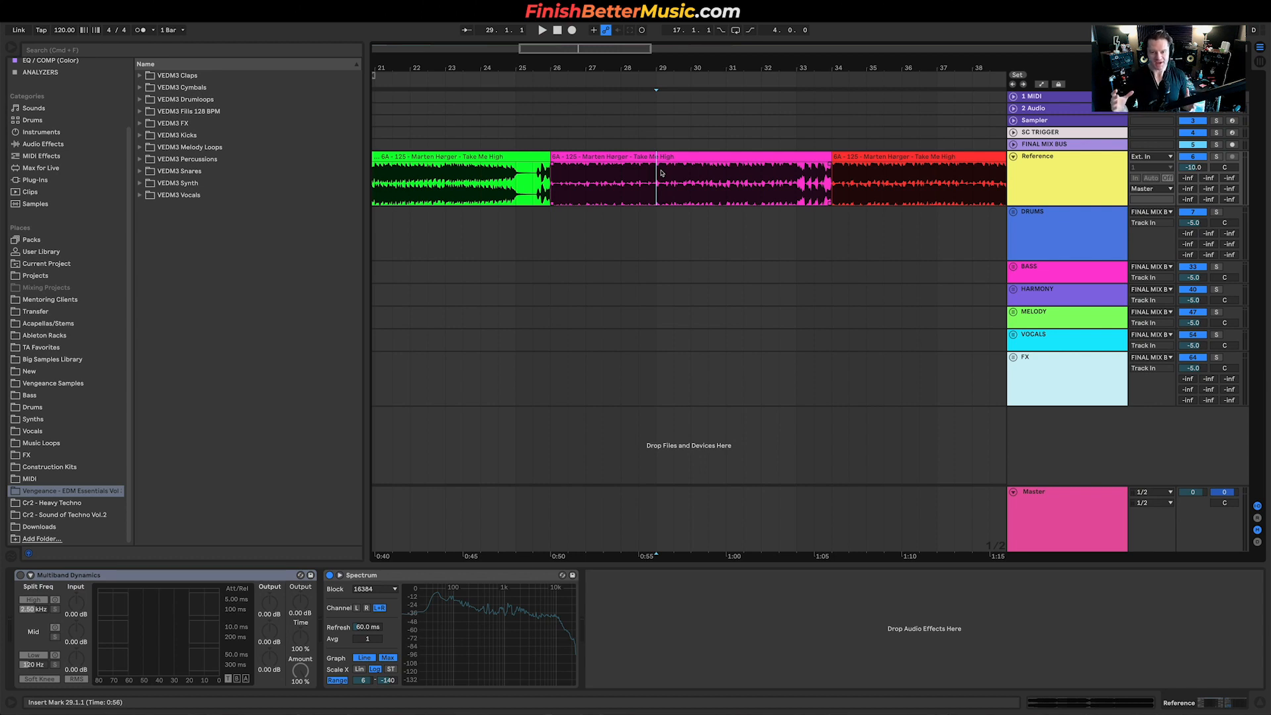
click(550, 178)
shift+click(656, 186)
shift+click(671, 184)
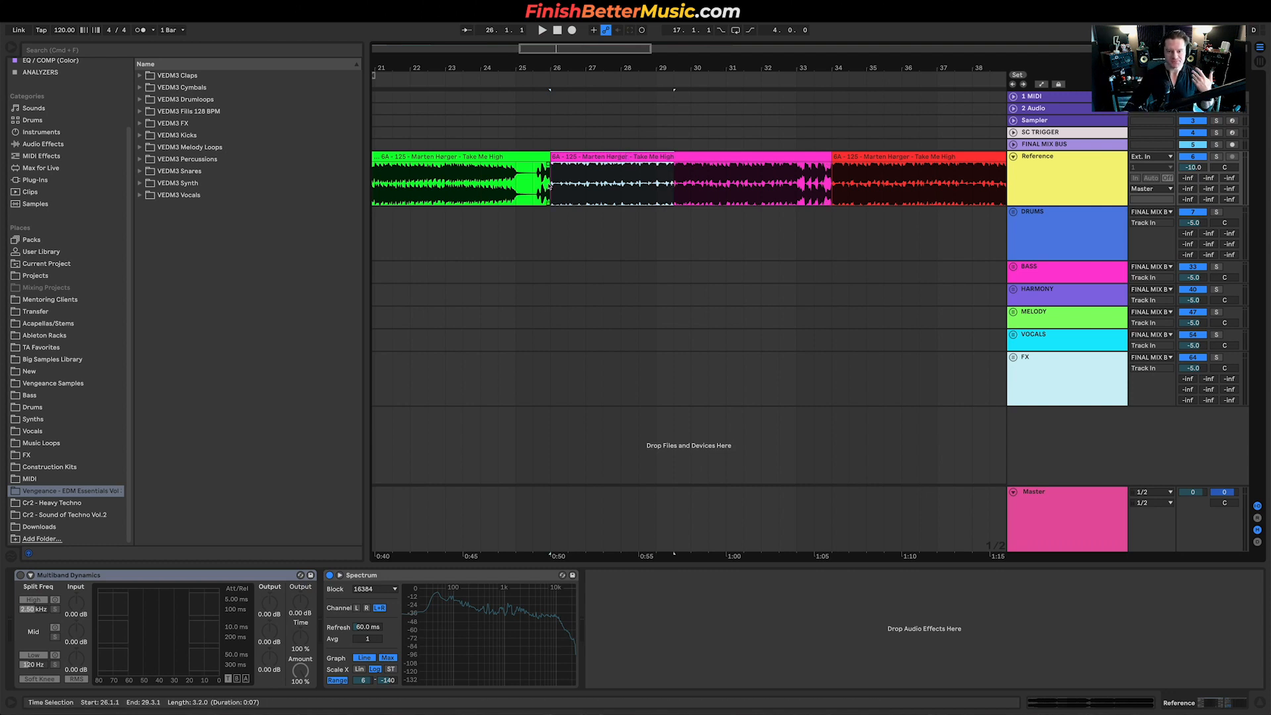
Briefly play the reference ahead of the red section and select that section from bar 34 to 42
scroll(820, 193, down, 3)
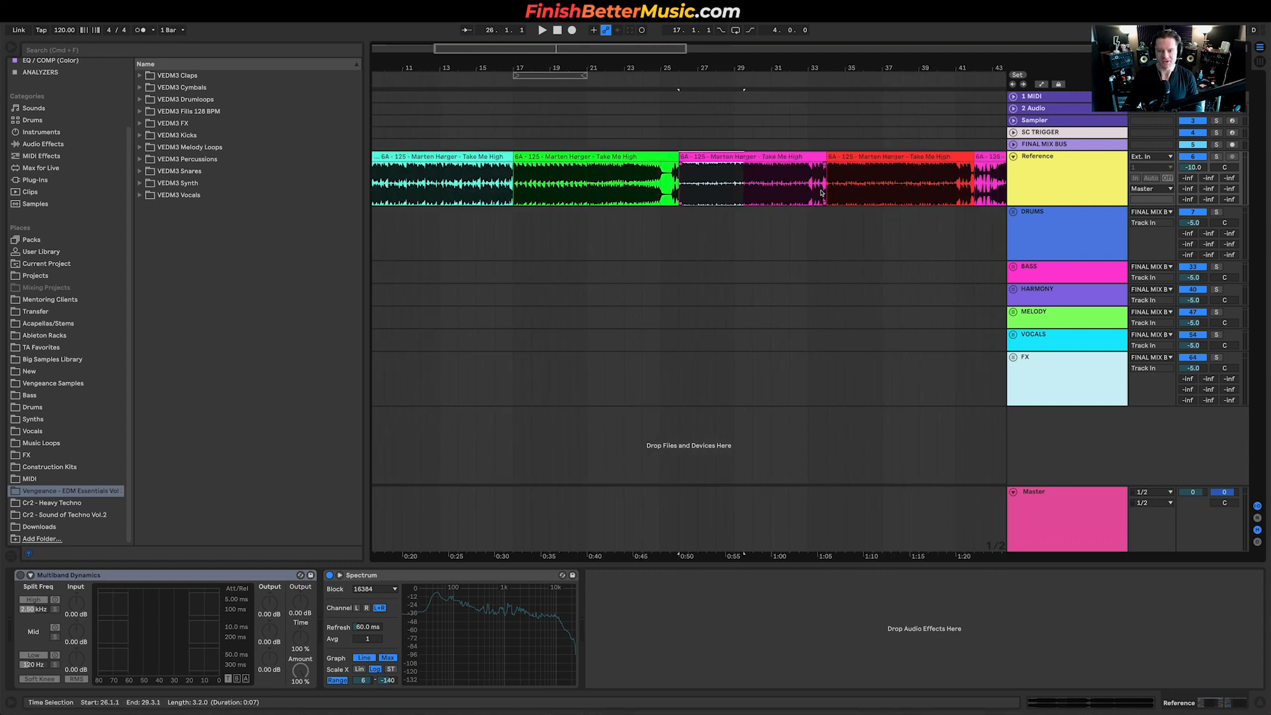
scroll(820, 193, right, 3)
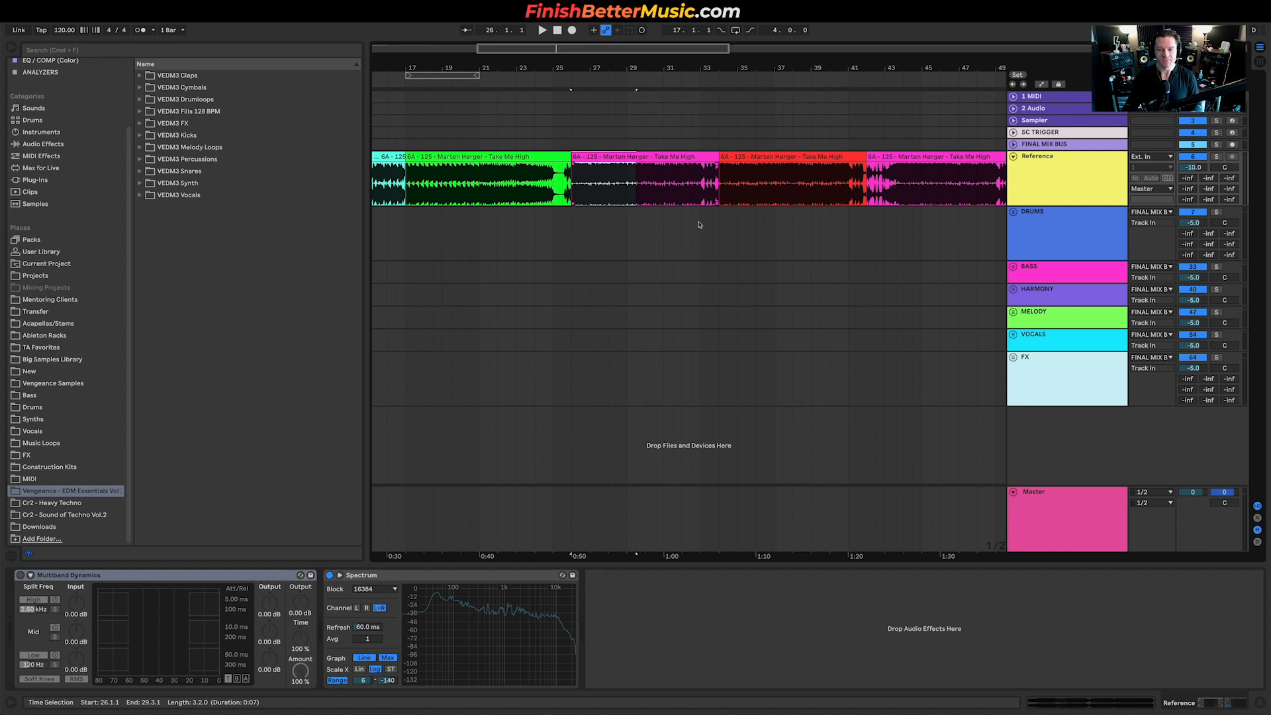
scroll(768, 209, down, 5)
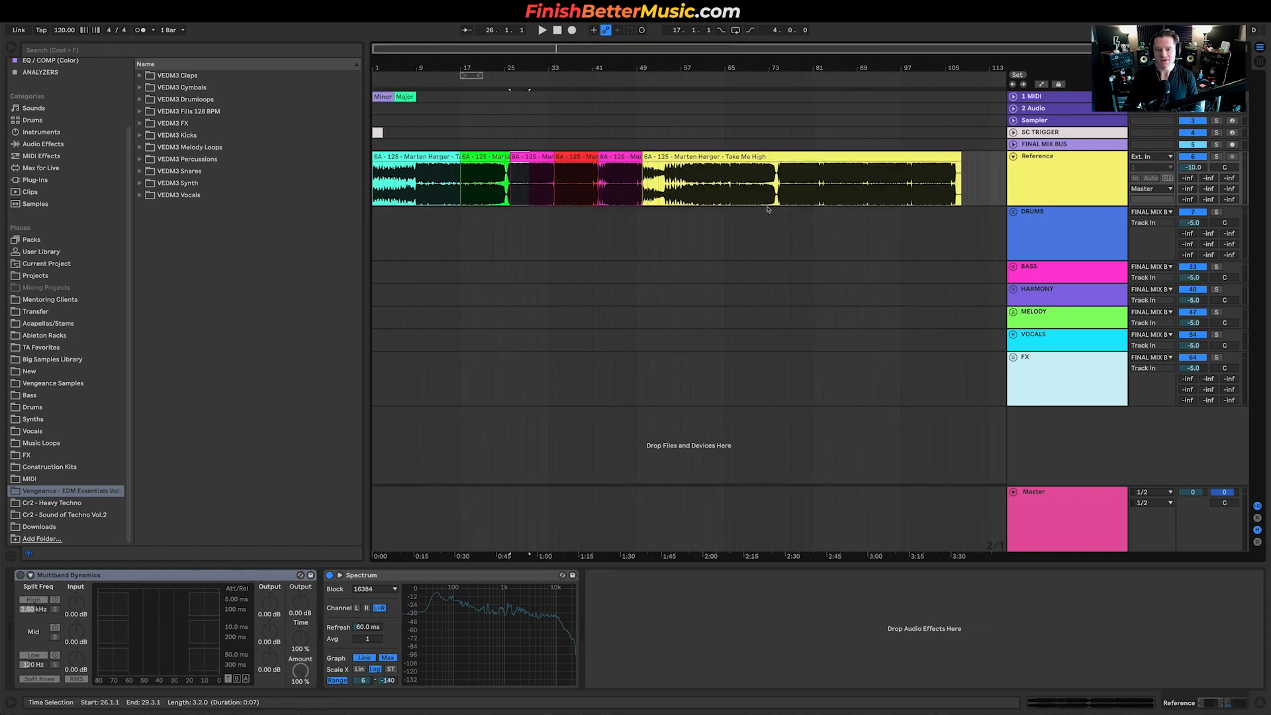
scroll(569, 192, up, 5)
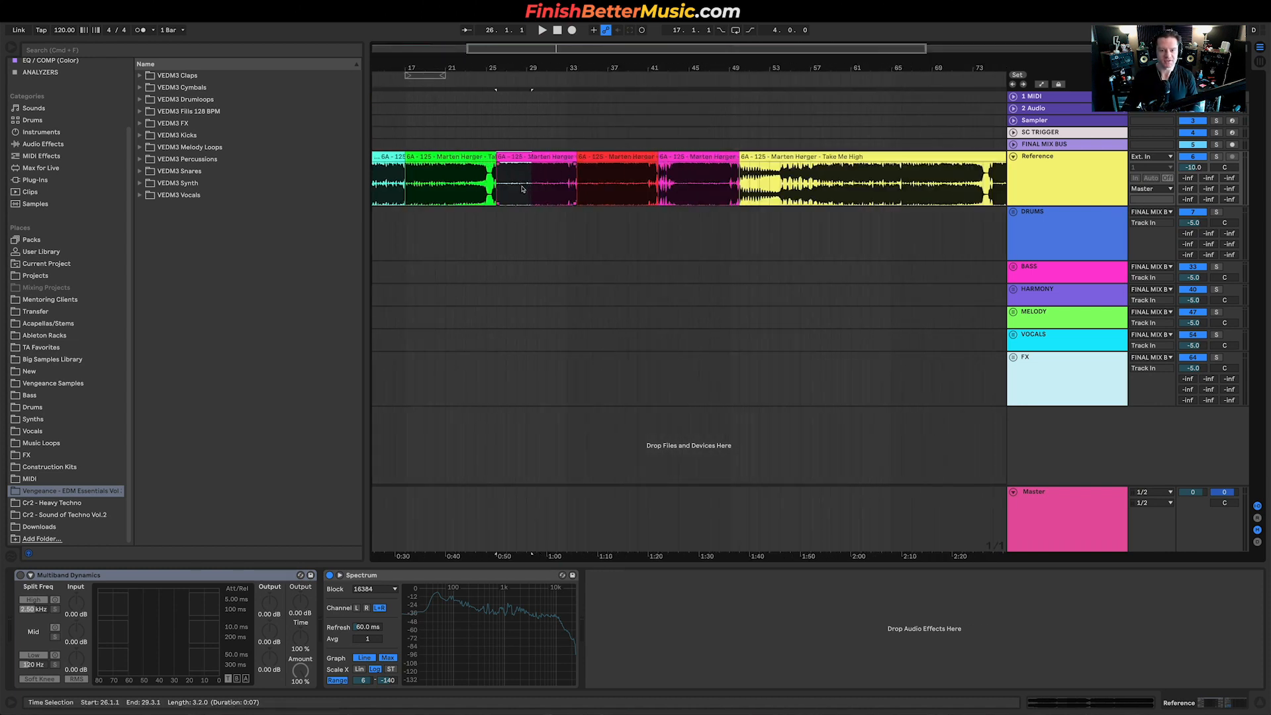
click(458, 189)
key(space)
click(638, 197)
key(space)
drag(640, 191, 809, 188)
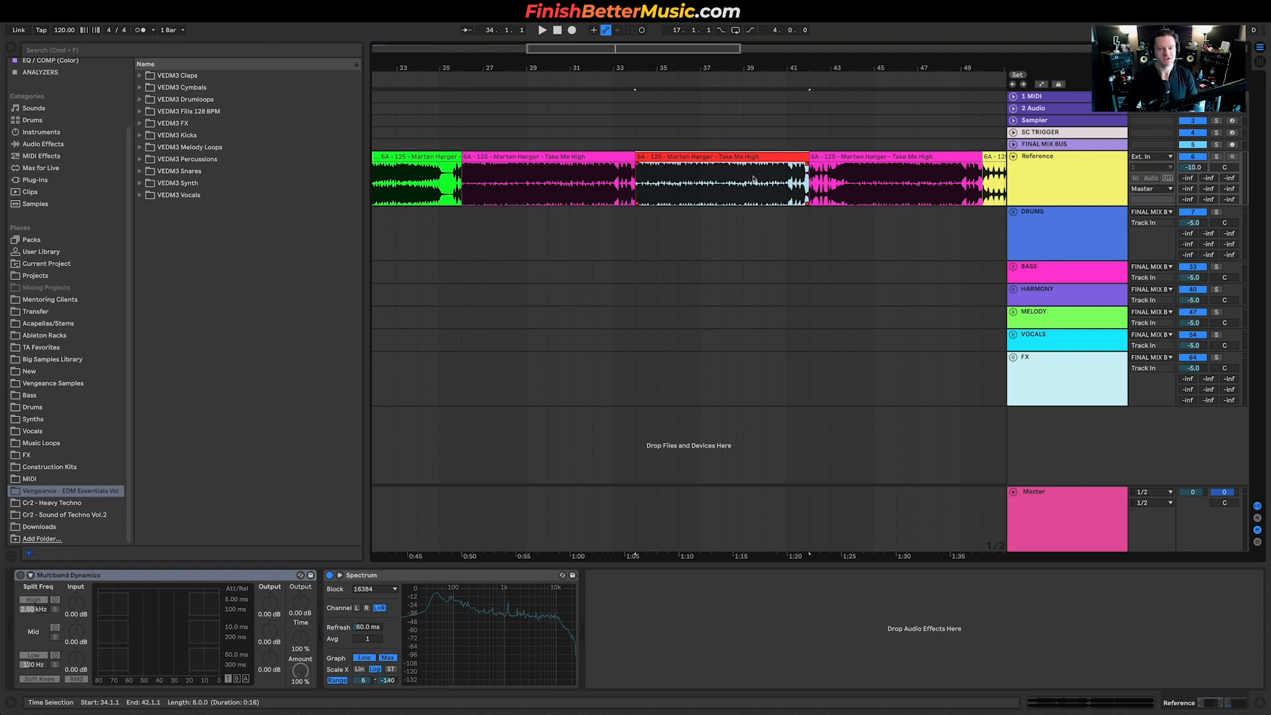
Play the second pink reference section from 43.3.1 and select its part from 44.1.1 to 49.3.1
click(845, 189)
key(space)
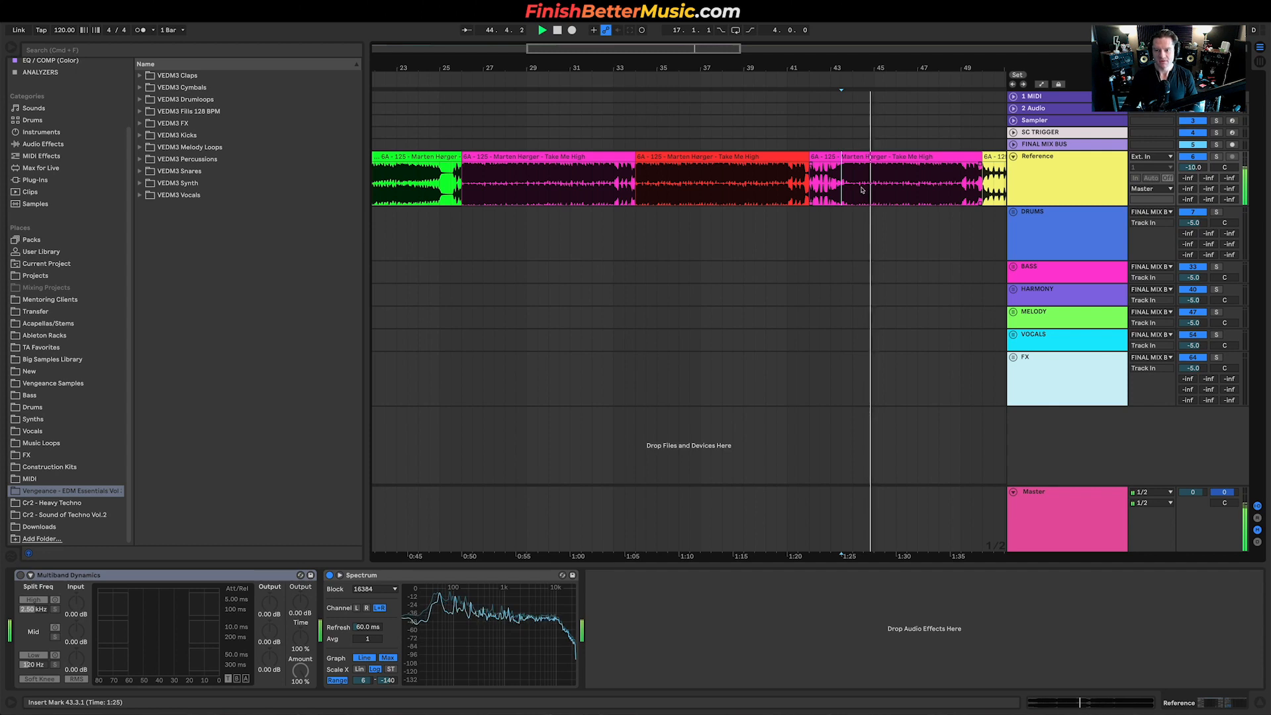
key(space)
drag(854, 189, 978, 190)
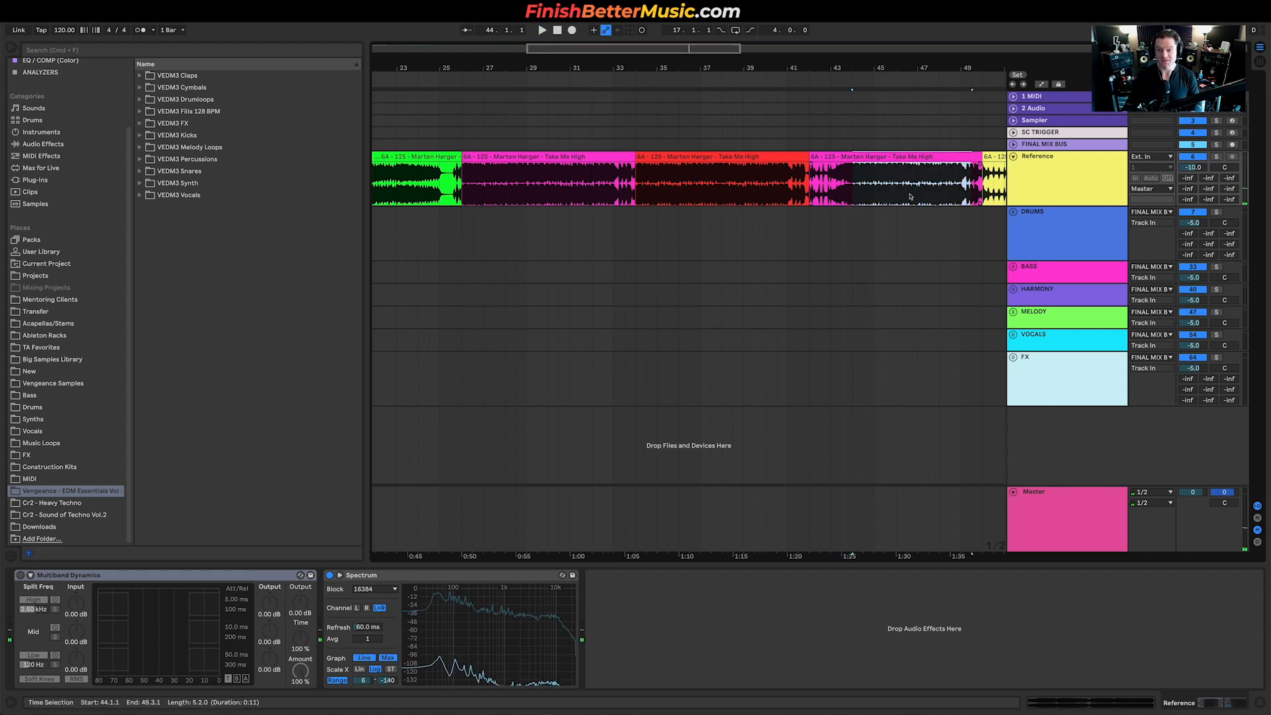
Unfold the DRUMS group to show its individual kick, clap, hat, loop and fill tracks
scroll(673, 196, down, 5)
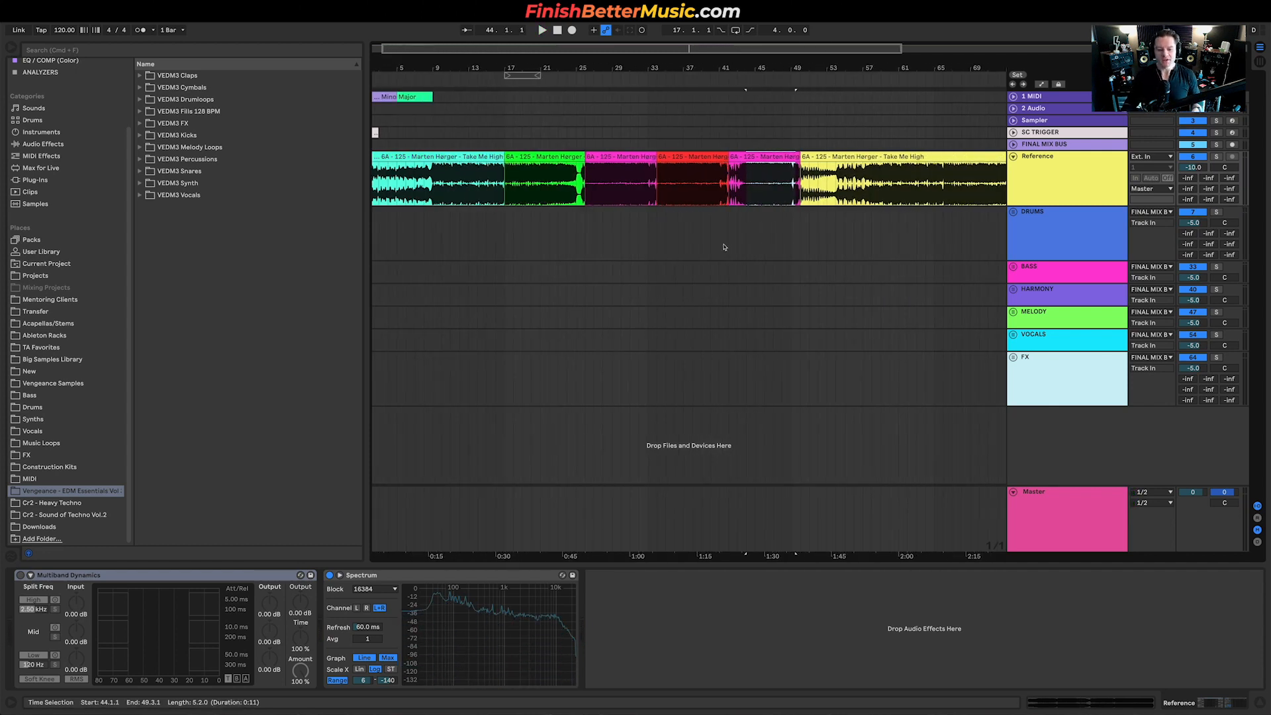
click(652, 229)
key(Right)
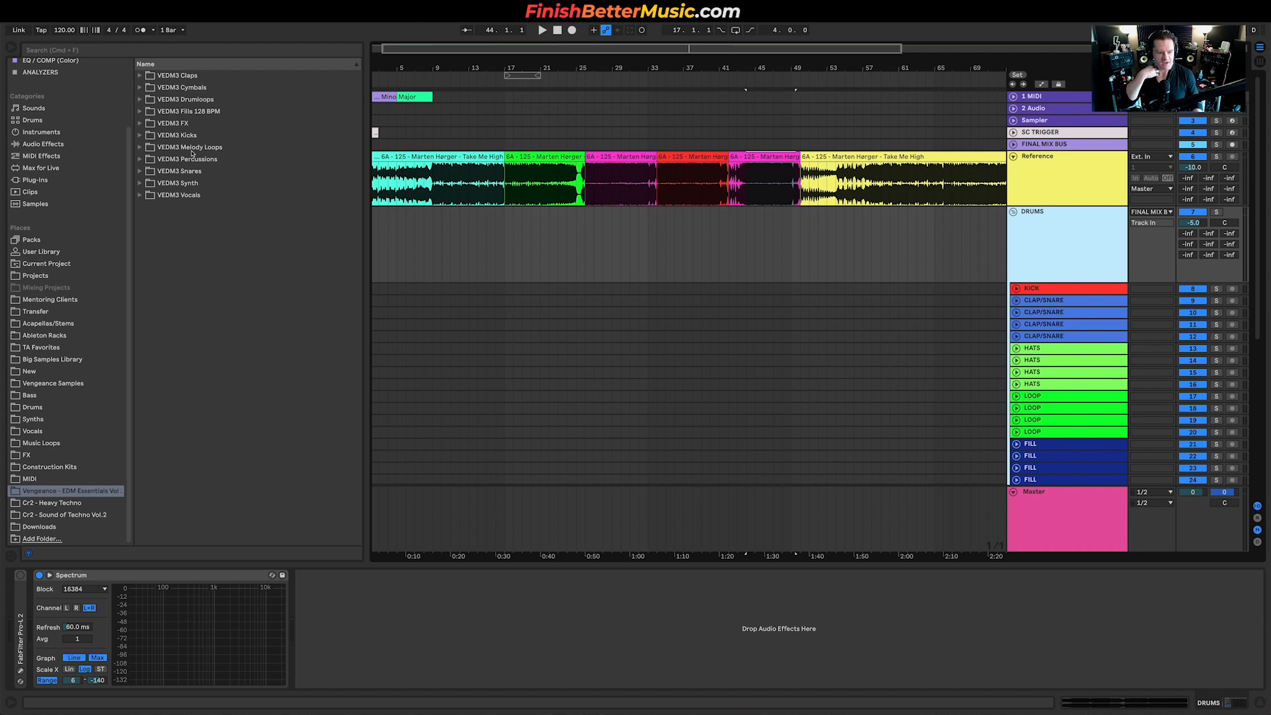
Expand the VEDM3 Punch Kicks folder inside VEDM3 Kicks in the sample library
click(197, 99)
click(194, 182)
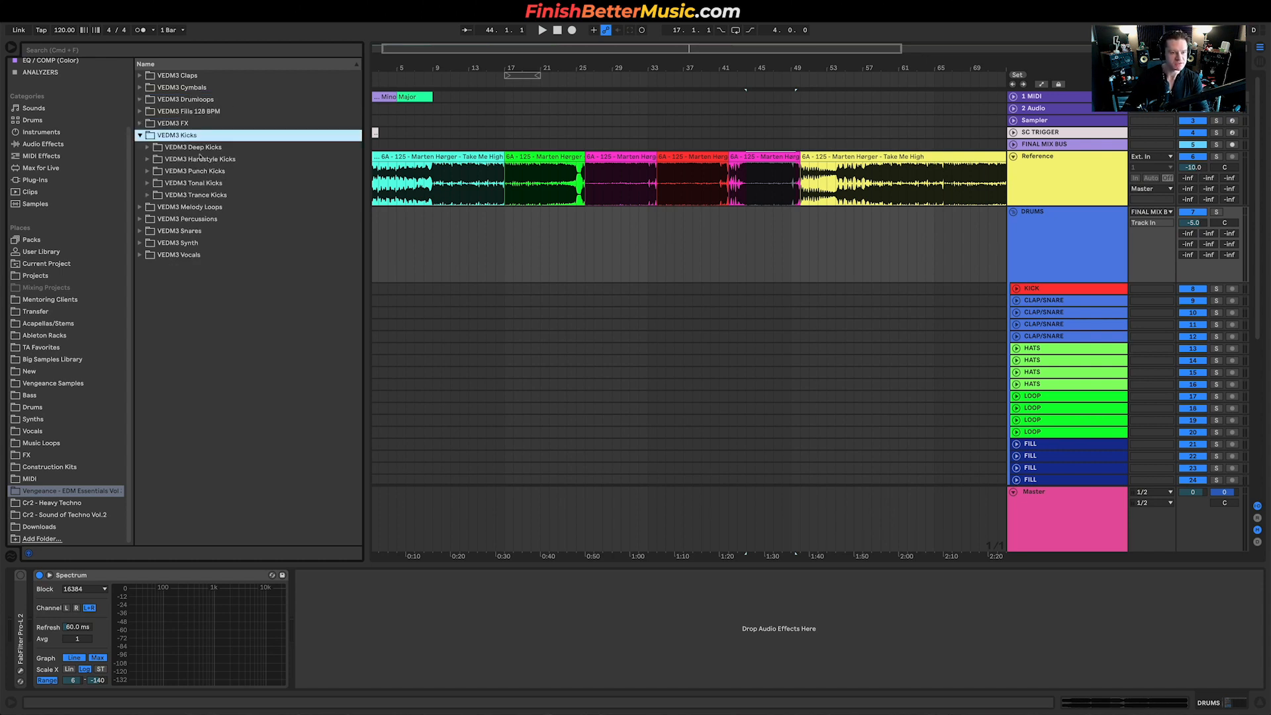
key(Down)
key(Down)
key(Down)
key(Right)
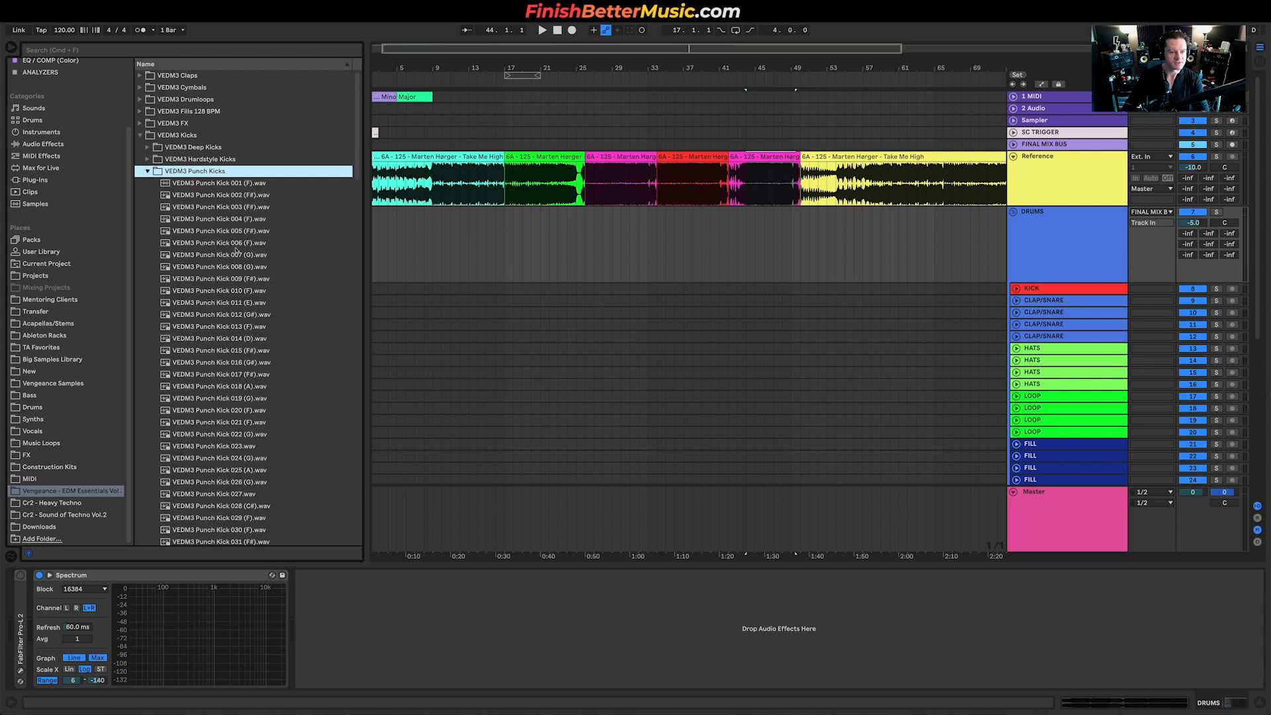
Audition several punch kick samples, including 013 (F) and 026 (G), and select VEDM3 Punch Kick 027.wav
click(234, 315)
key(Down)
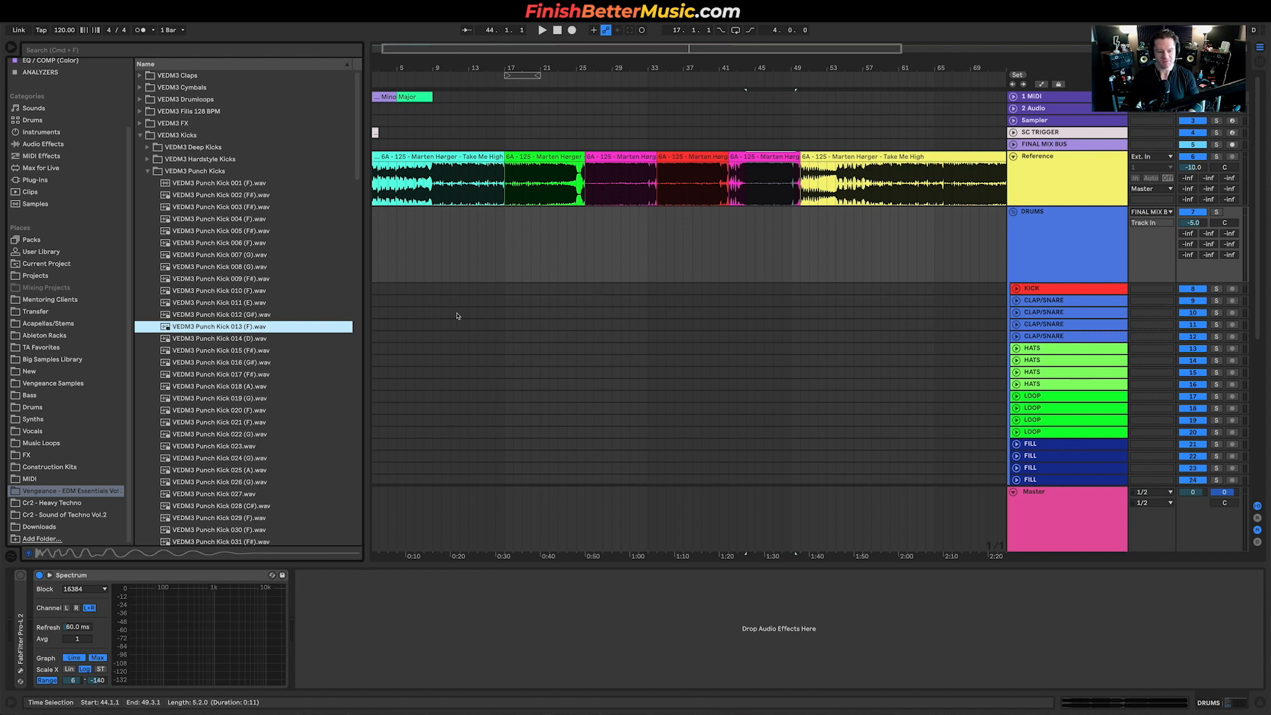
scroll(238, 362, down, 3)
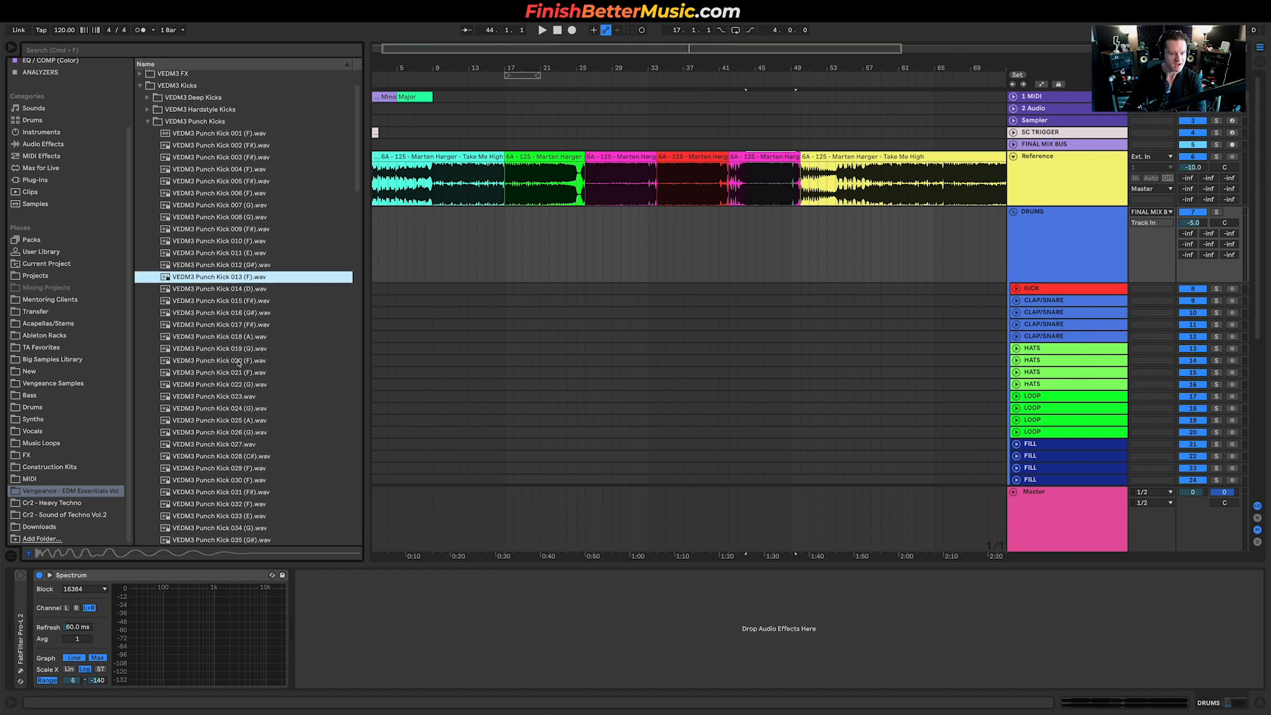
scroll(248, 355, down, 3)
click(251, 335)
click(261, 347)
click(271, 362)
key(Down)
key(Down)
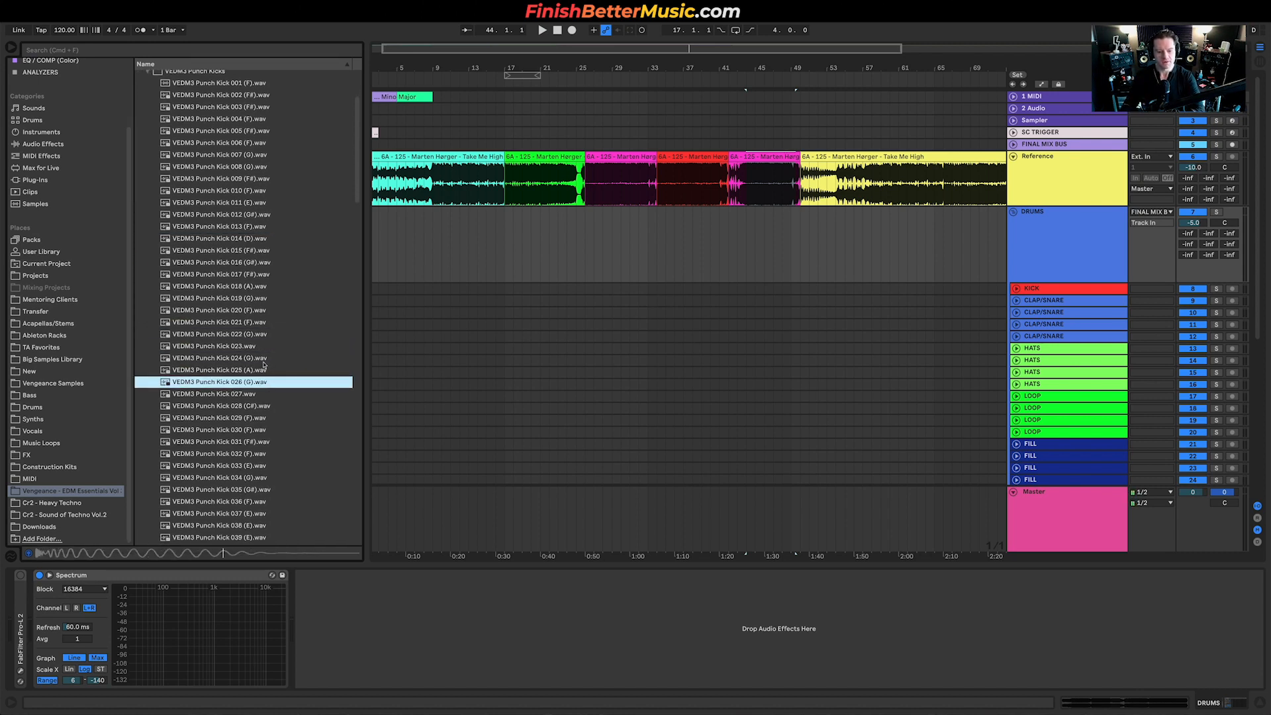
click(258, 389)
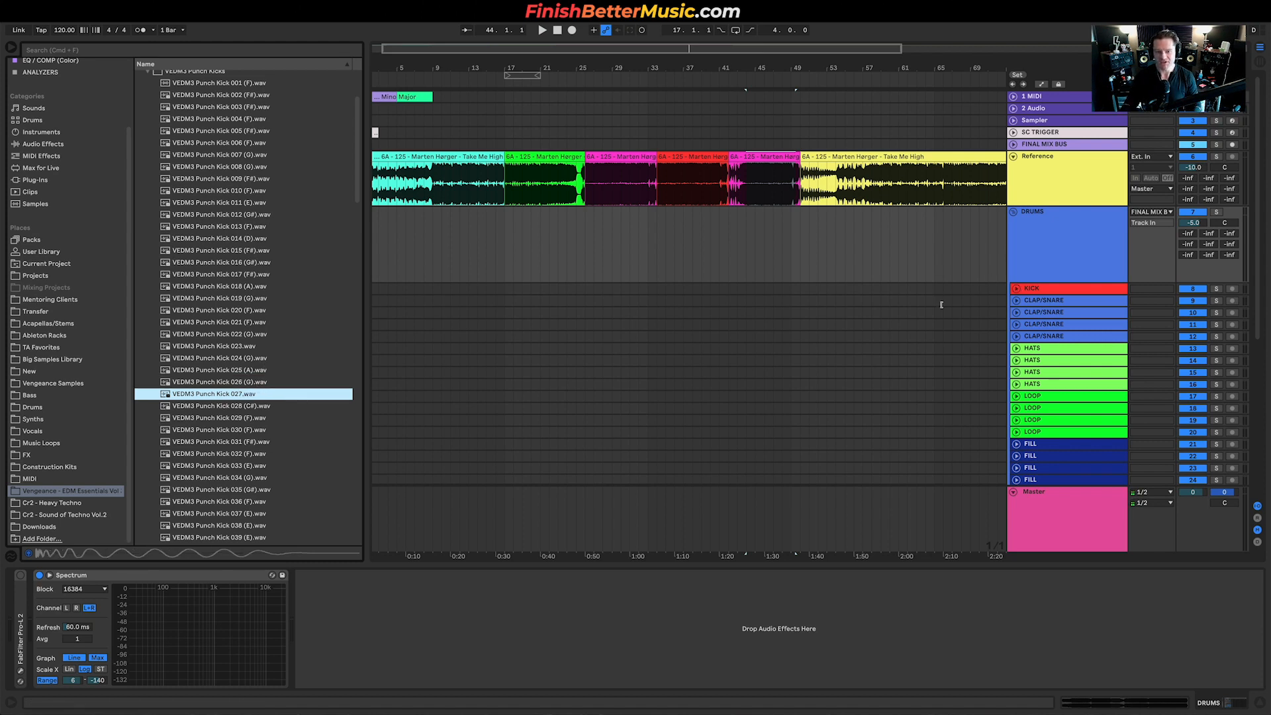
Expand the KICK track and place VEDM3 Punch Kick 027.wav on it at the start of bar 26
click(1016, 288)
scroll(601, 330, up, 5)
scroll(537, 338, up, 5)
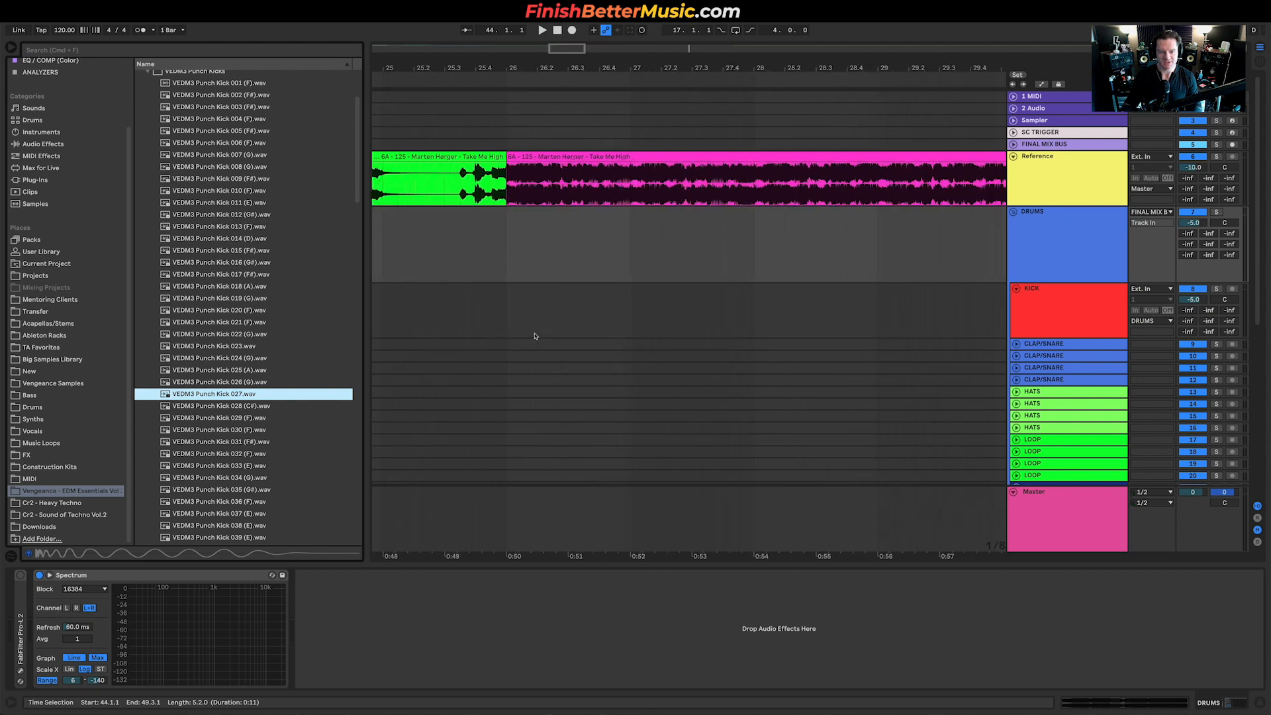
scroll(492, 295, up, 5)
drag(251, 394, 554, 311)
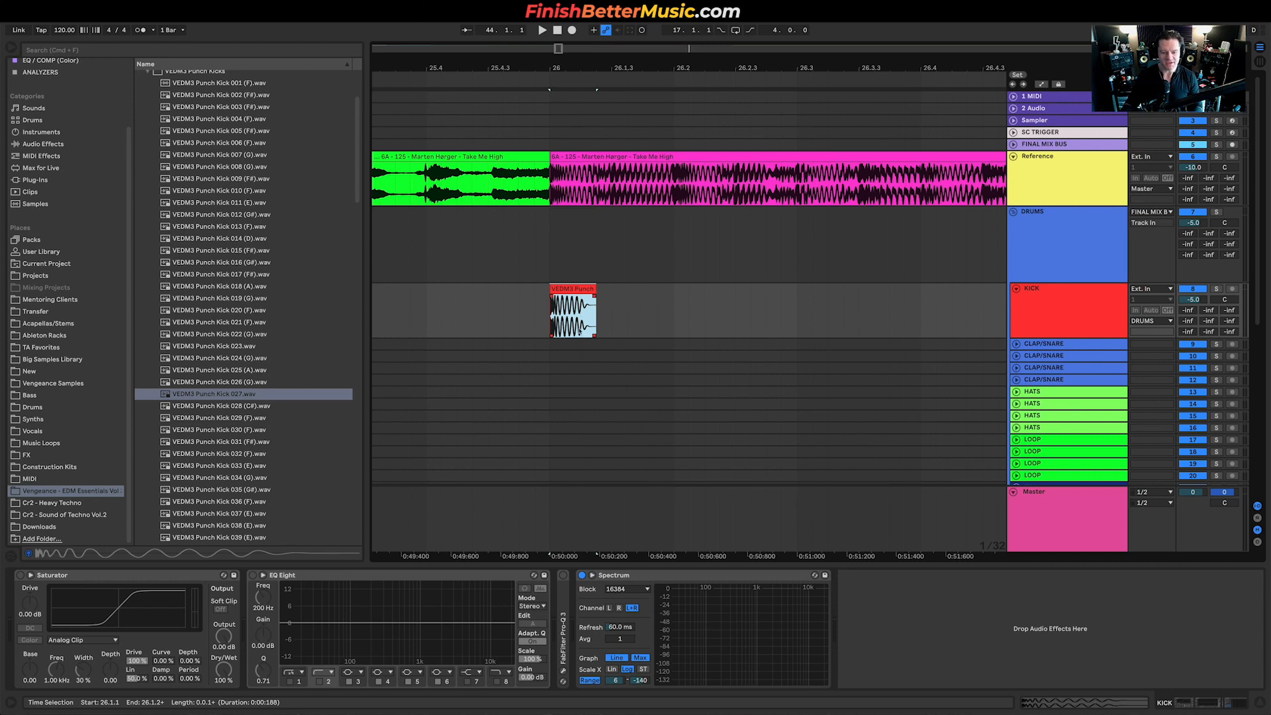
Compare the waveform of the placed Punch Kick 027 clip with the reference's kick at bar 26
scroll(589, 311, up, 3)
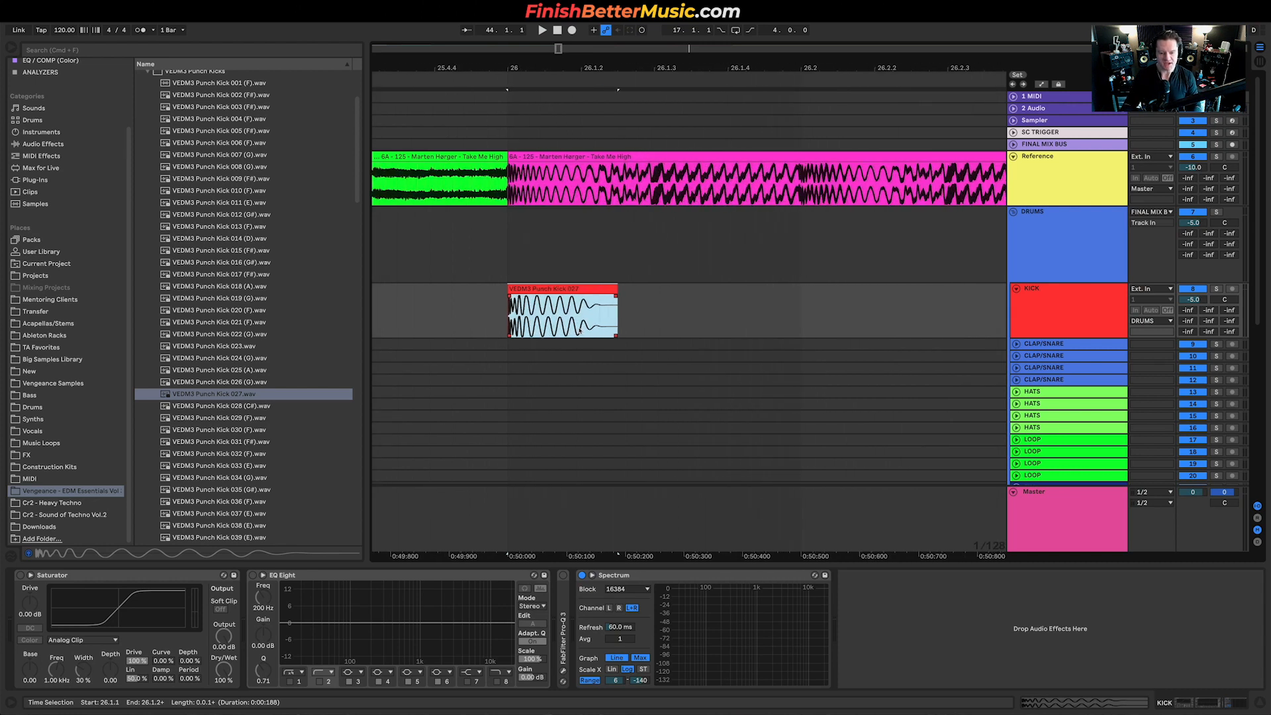
click(615, 286)
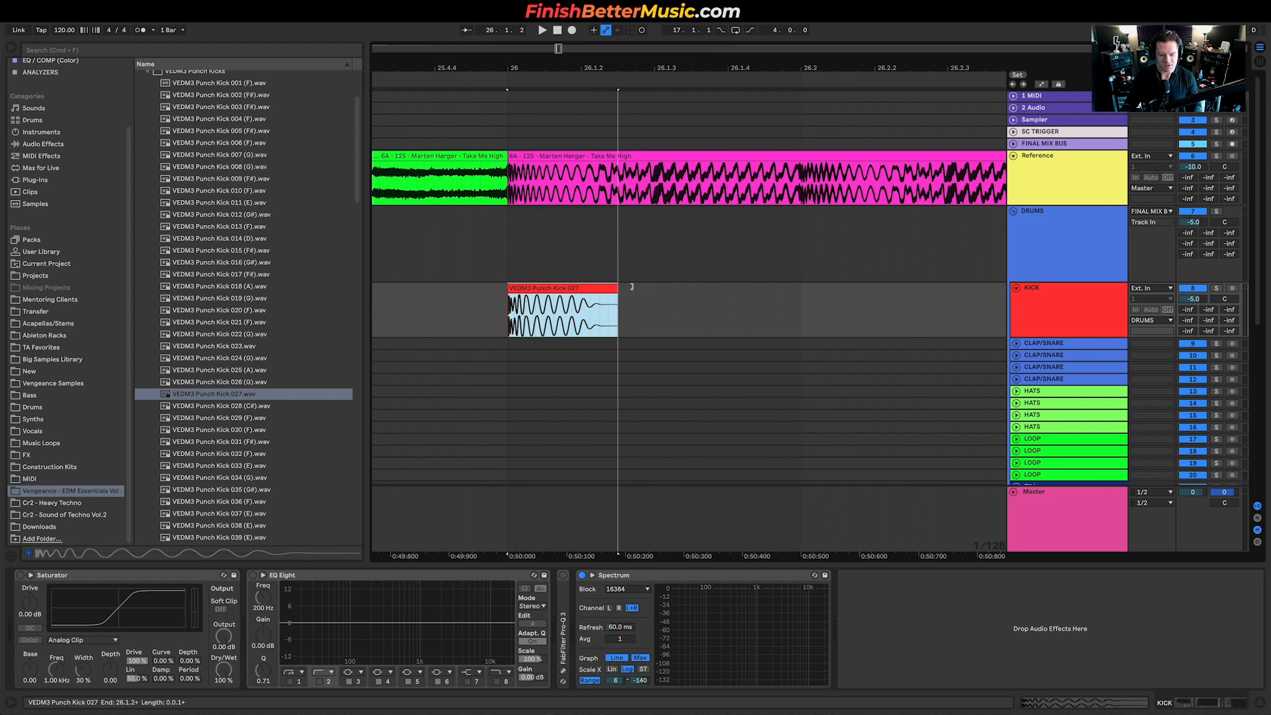
drag(628, 285, 629, 288)
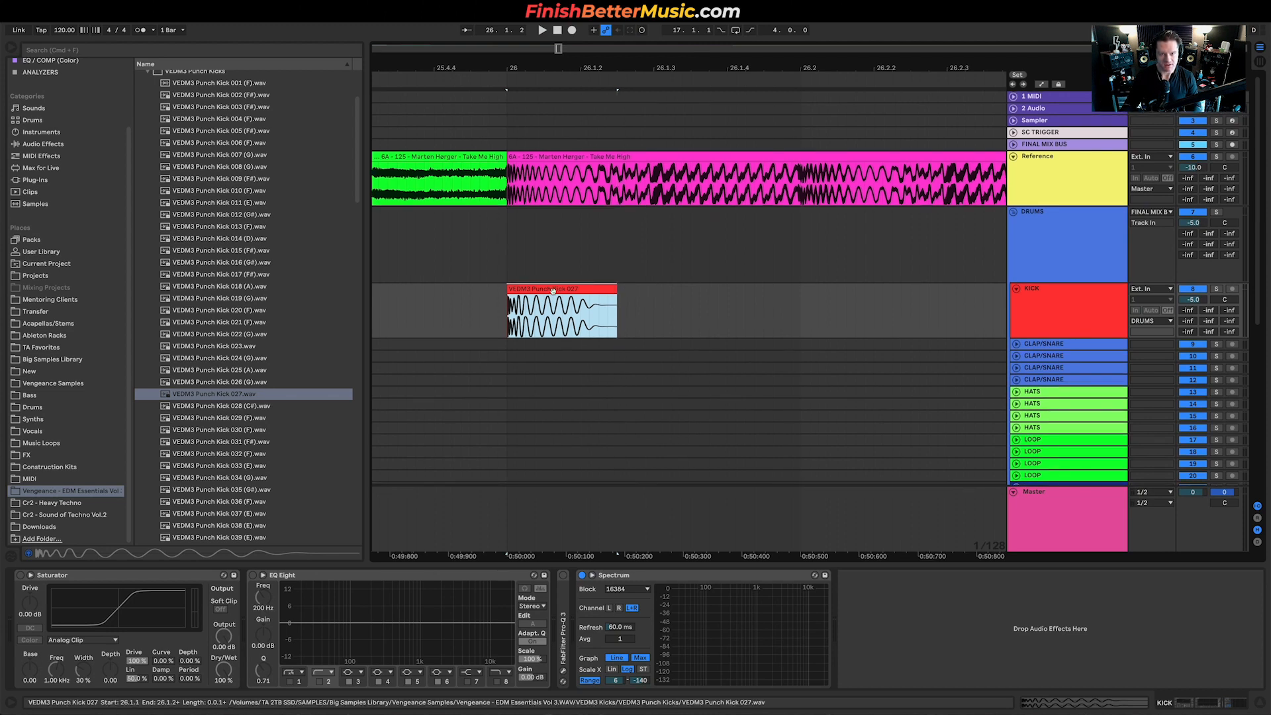
scroll(553, 292, up, 5)
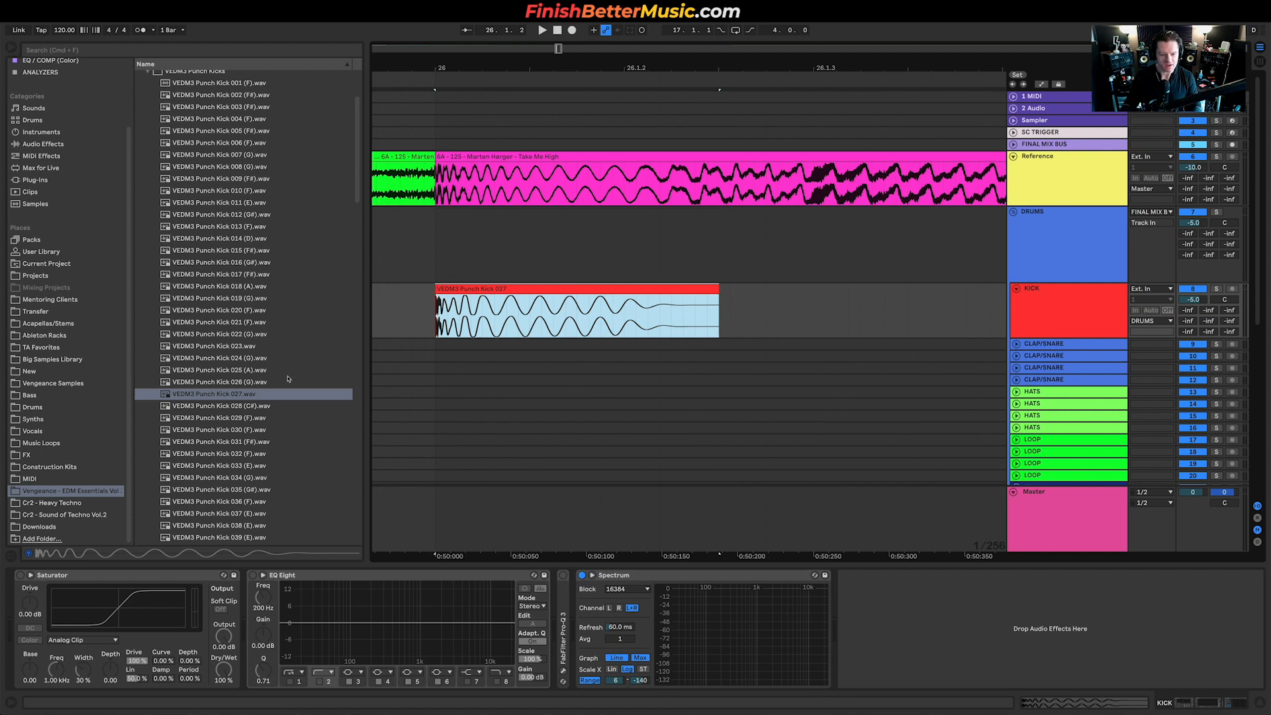
Replace the kick clip at bar 26 with VEDM3 Punch Kick 026 (G) and fade out roughly its second half
click(243, 383)
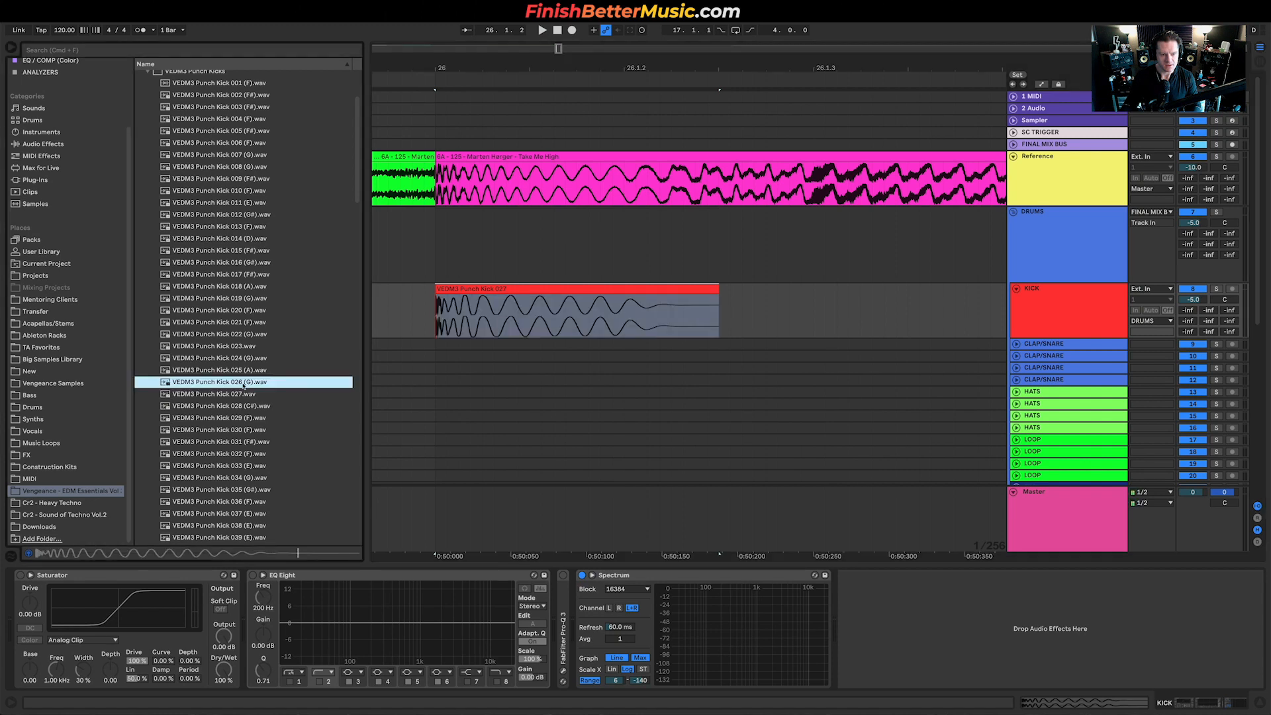
drag(243, 384, 439, 305)
key(minus)
key(space)
drag(736, 286, 535, 296)
Play the kick repeatedly from bar 26, comparing it with the Reference track active and muted
key(space)
key(space)
key(space)
key(space)
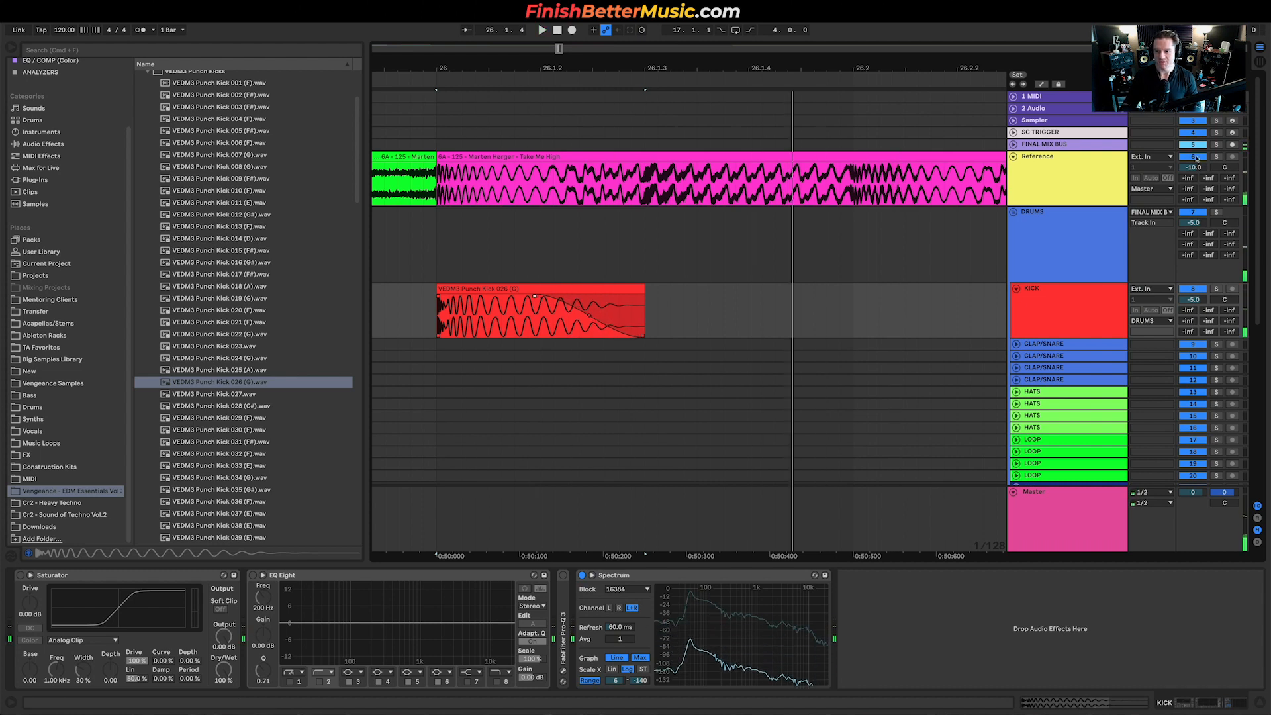
key(space)
key(space)
key(space)
key(space)
scroll(799, 312, down, 3)
key(space)
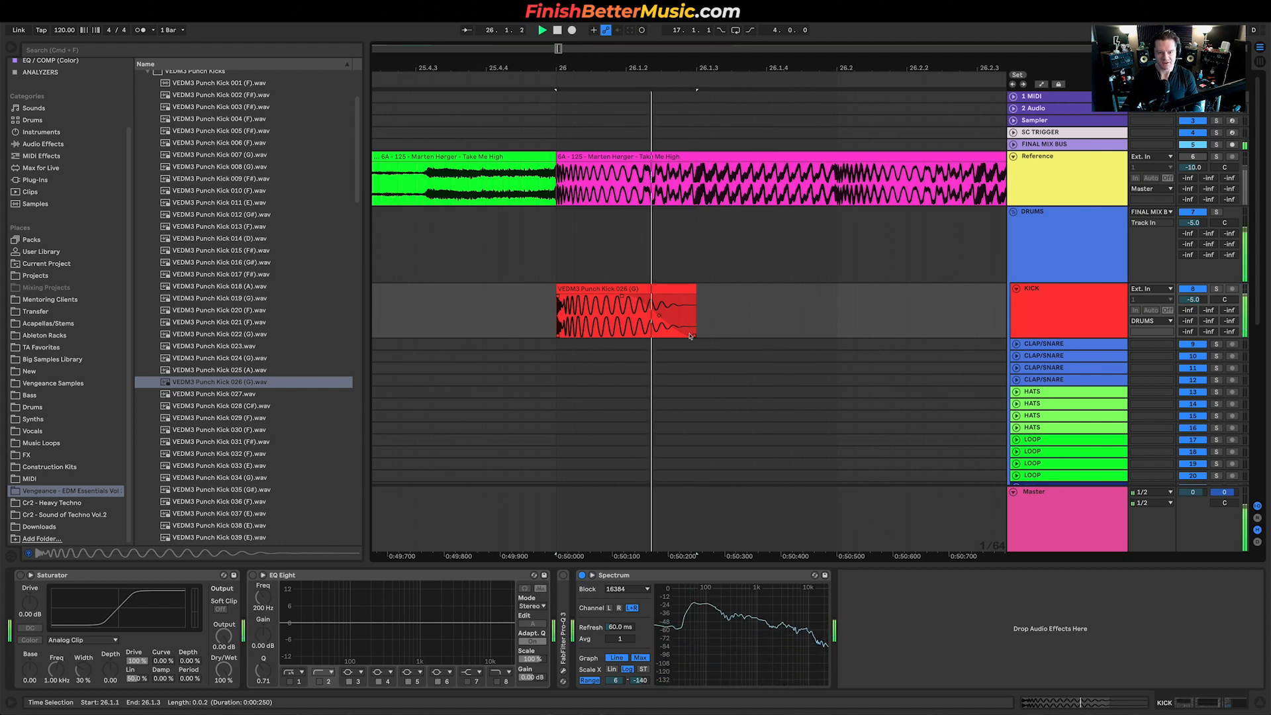
Listen to the kick at bar 26 again and mark out the one-beat range from 26.1 to 26.2 around it
key(space)
key(space)
key(space)
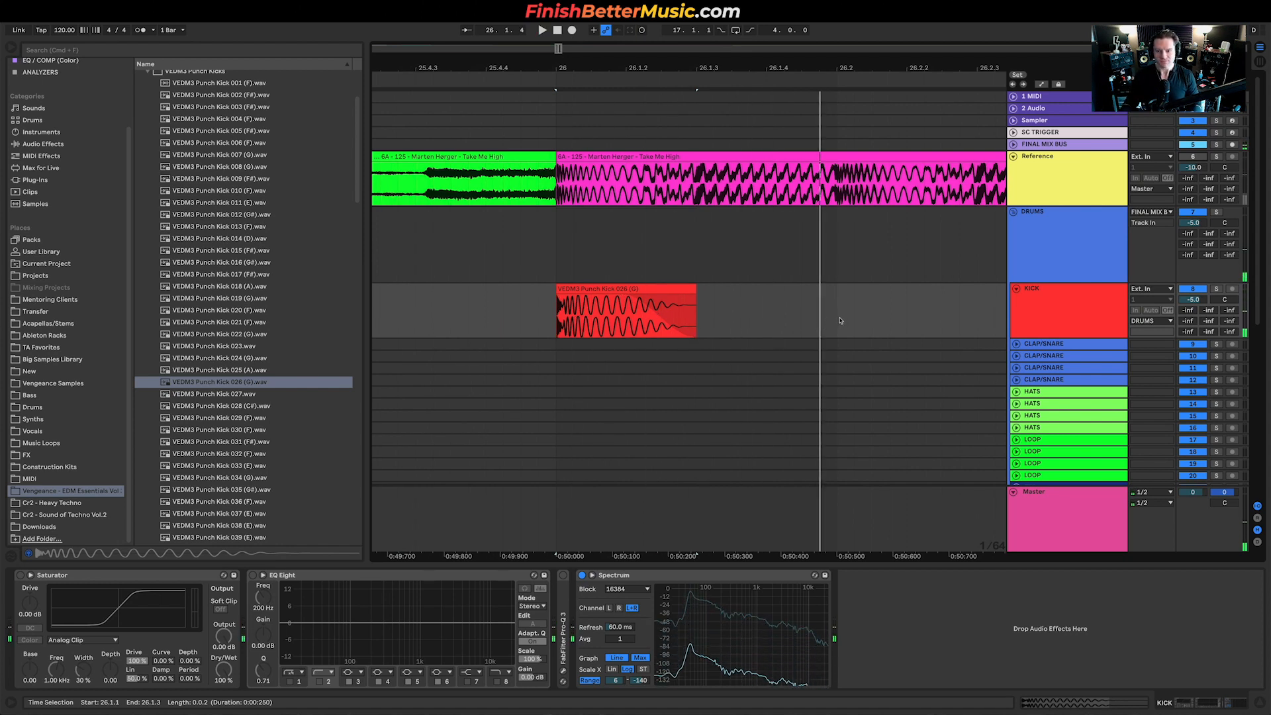
drag(834, 321, 557, 316)
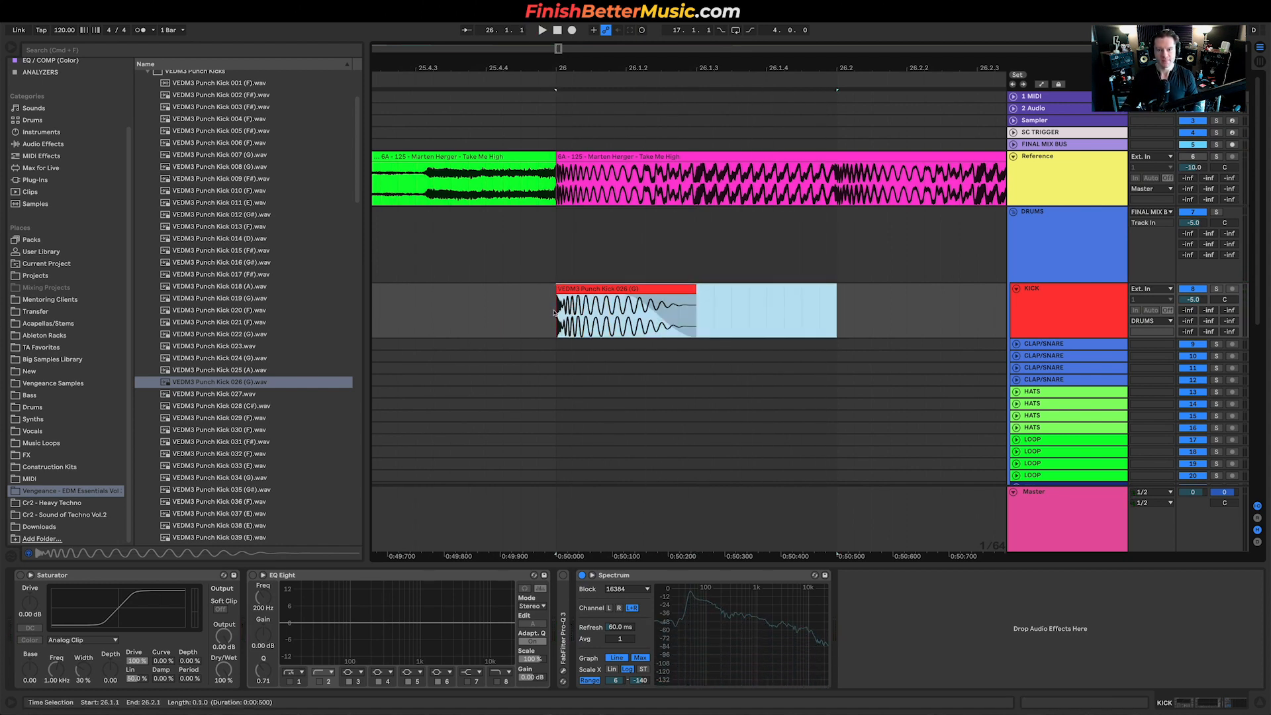
key(minus)
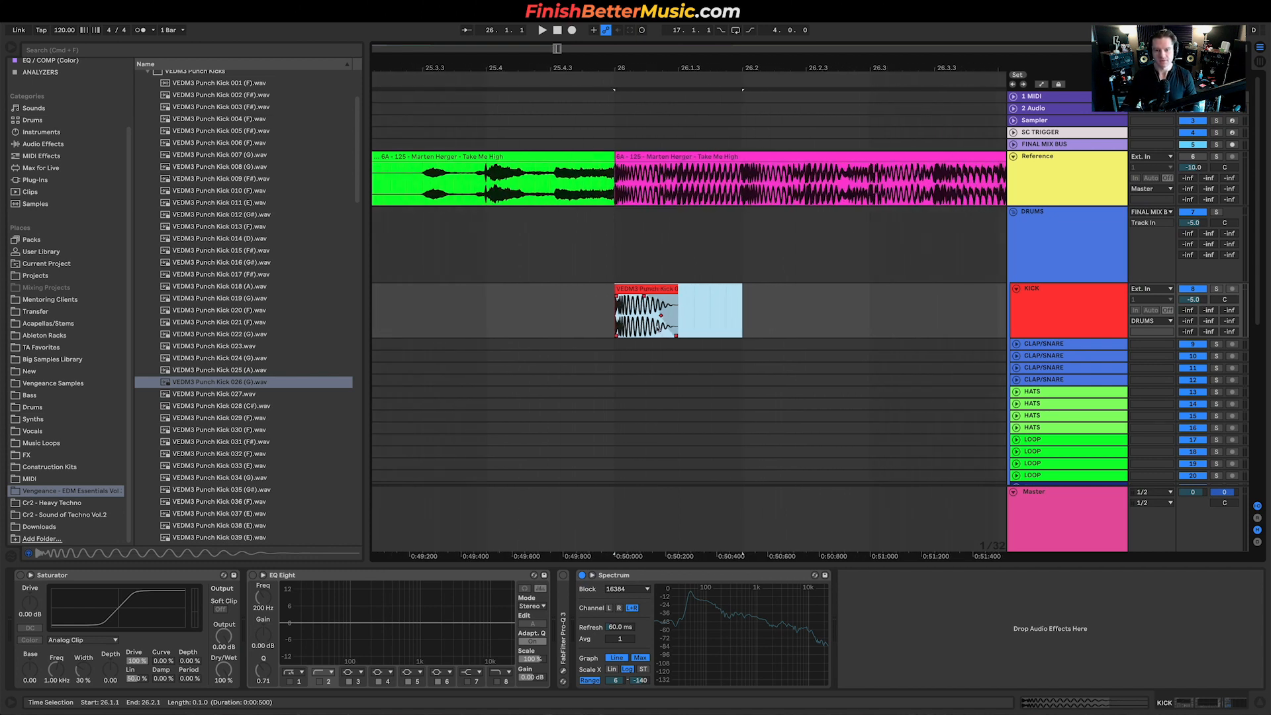
click(636, 297)
key(space)
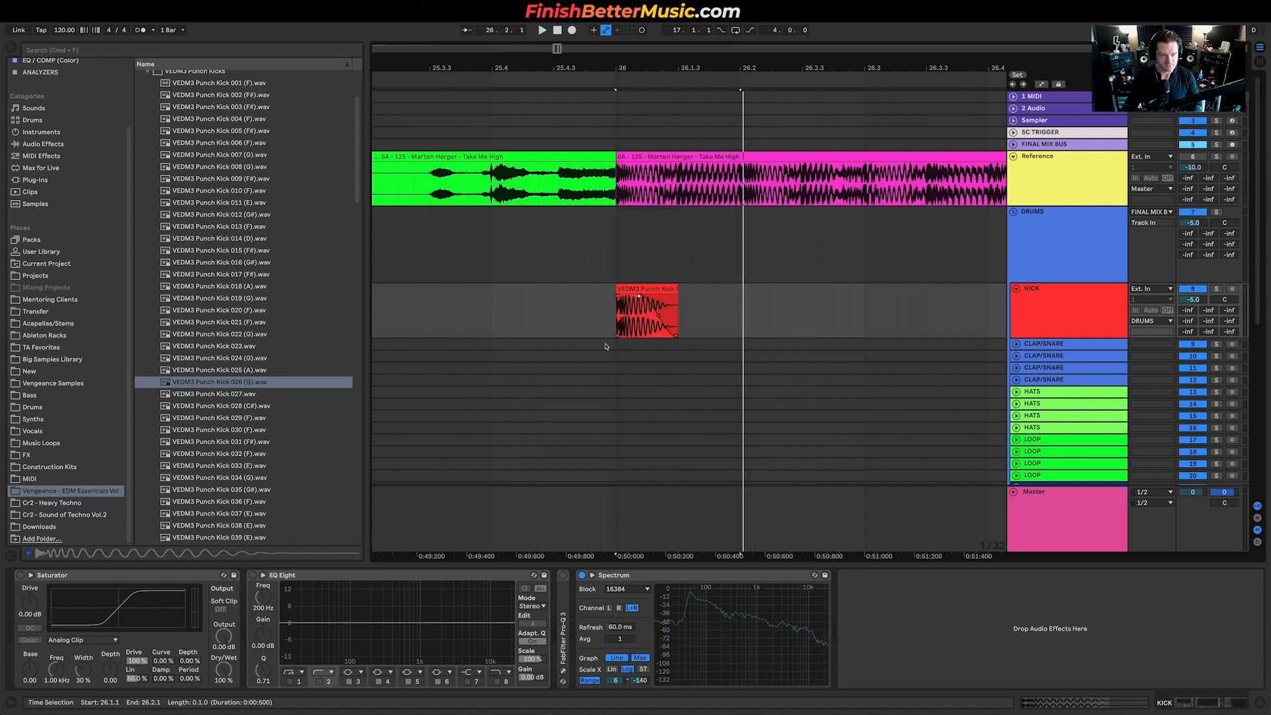
Select the kick's one-beat range from 26.1 to 26.2 and duplicate it seven times, filling bars 26 and 27 on every beat
drag(617, 318, 647, 318)
shift+click(746, 309)
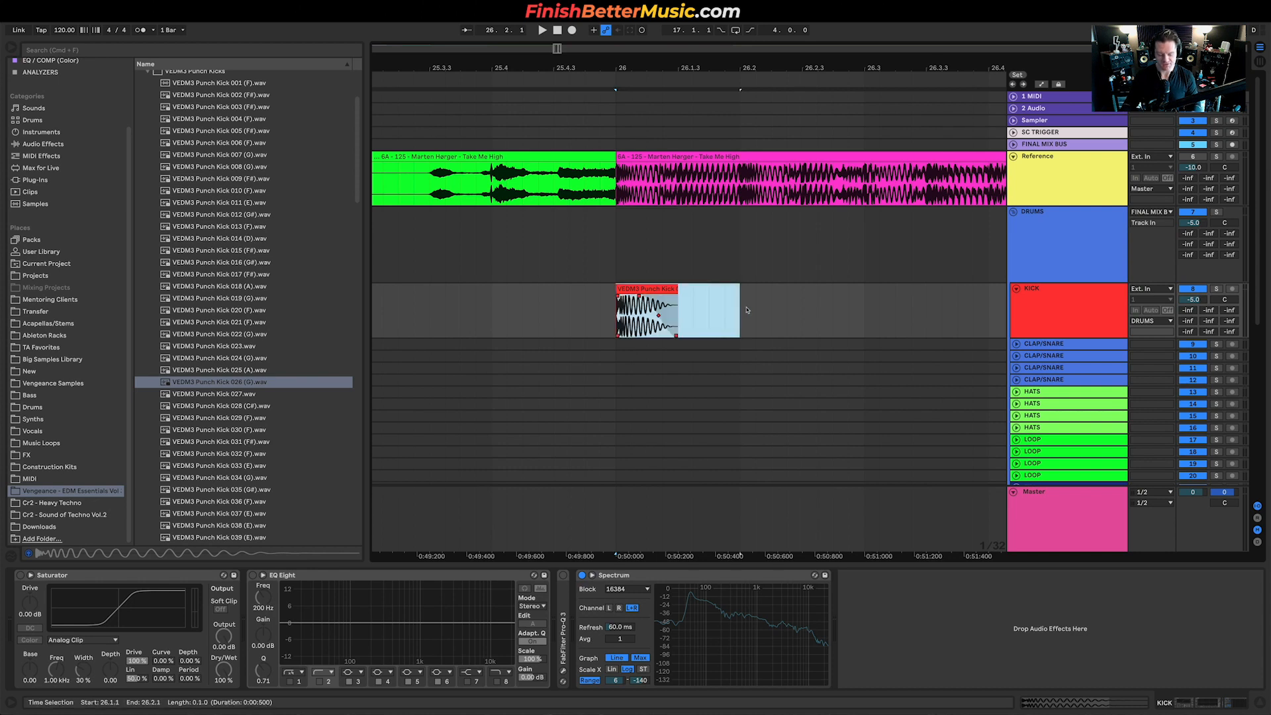
key(super+d)
scroll(816, 349, down, 5)
key(super+d)
key(super+d)
scroll(816, 350, down, 3)
key(super+d)
key(super+d)
key(super+d)
key(super+d)
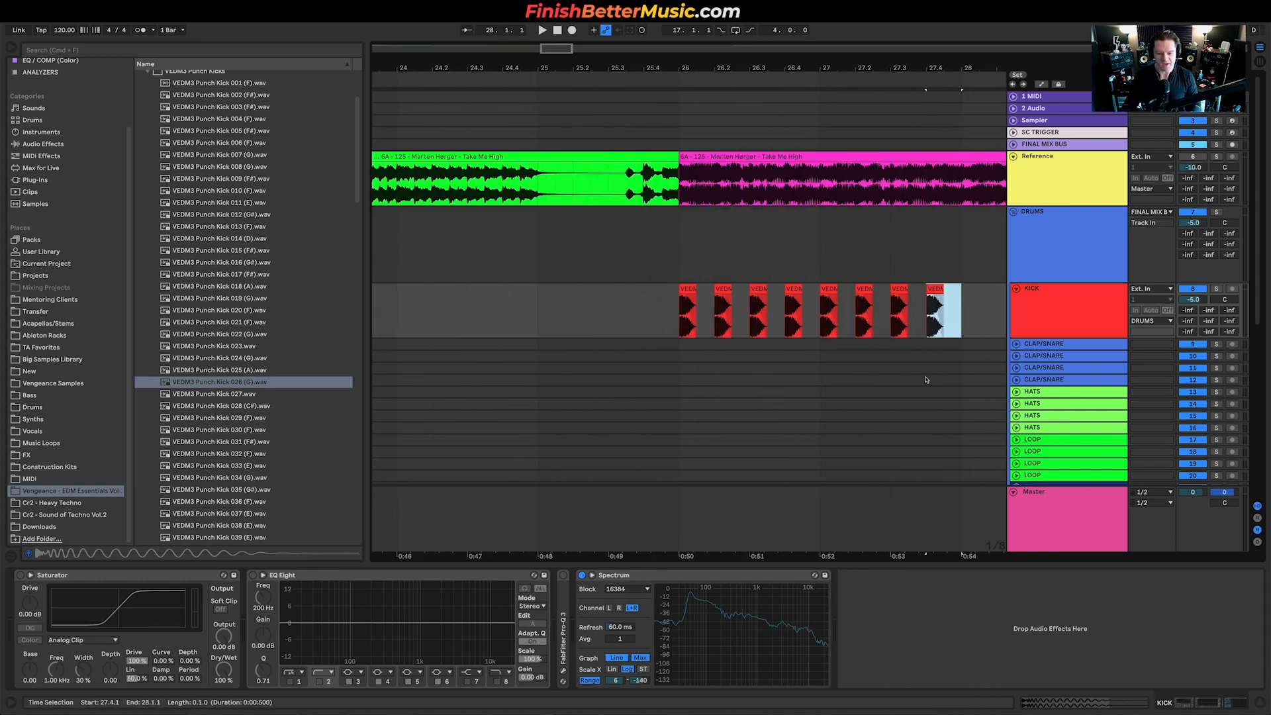
Solo the Reference track and play it briefly
click(1216, 156)
key(space)
key(space)
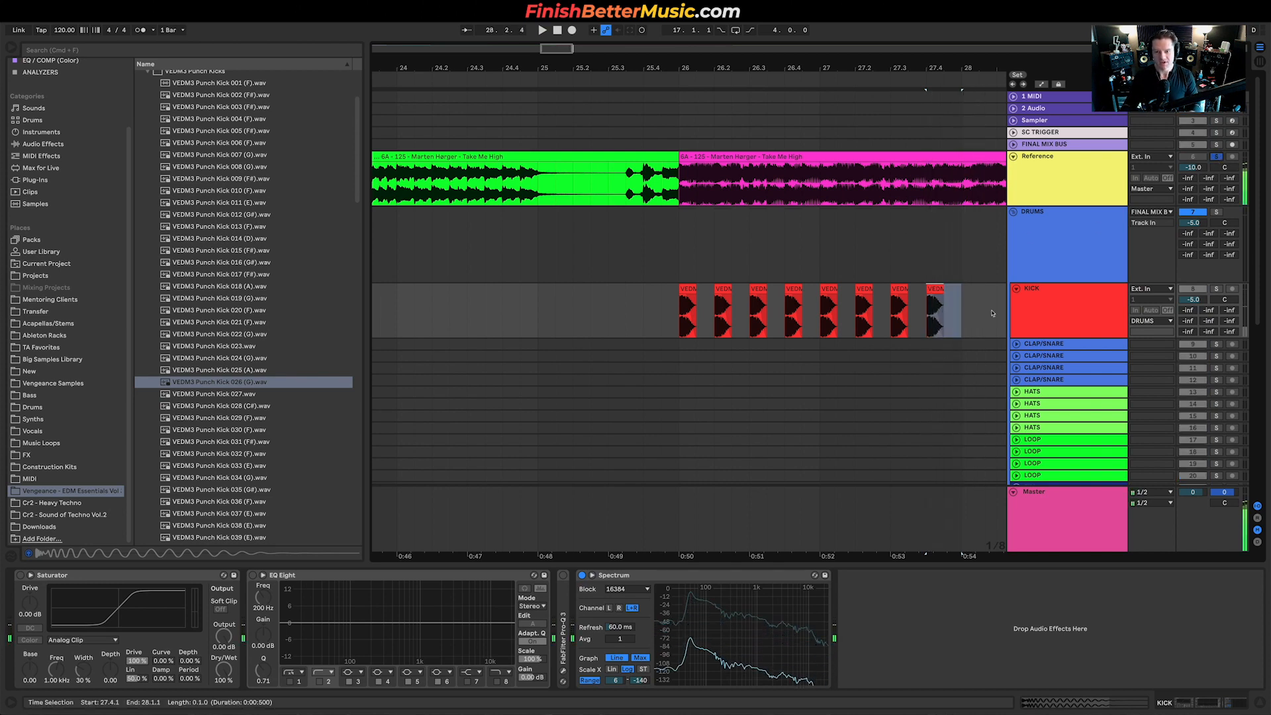
Expand the first CLAP/SNARE track, search the New folder for "ac", and open the AC_SLATER_claps folder under Night Bass
click(1016, 344)
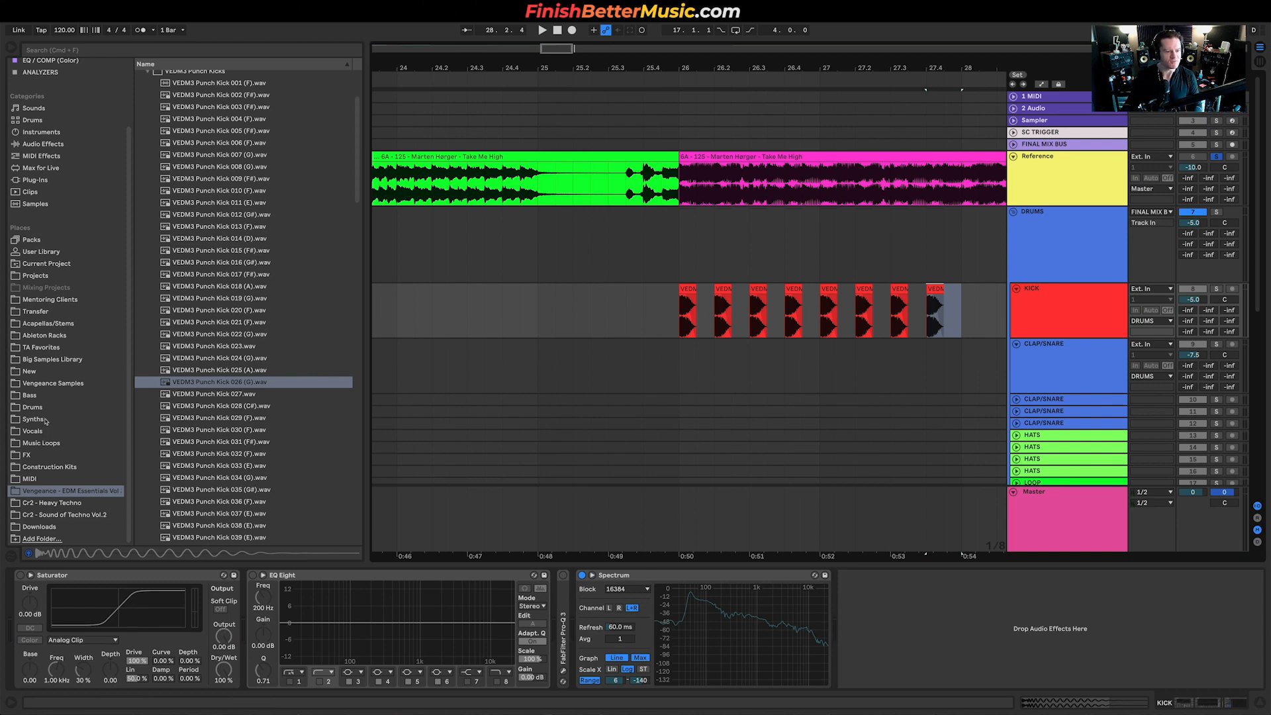
click(41, 374)
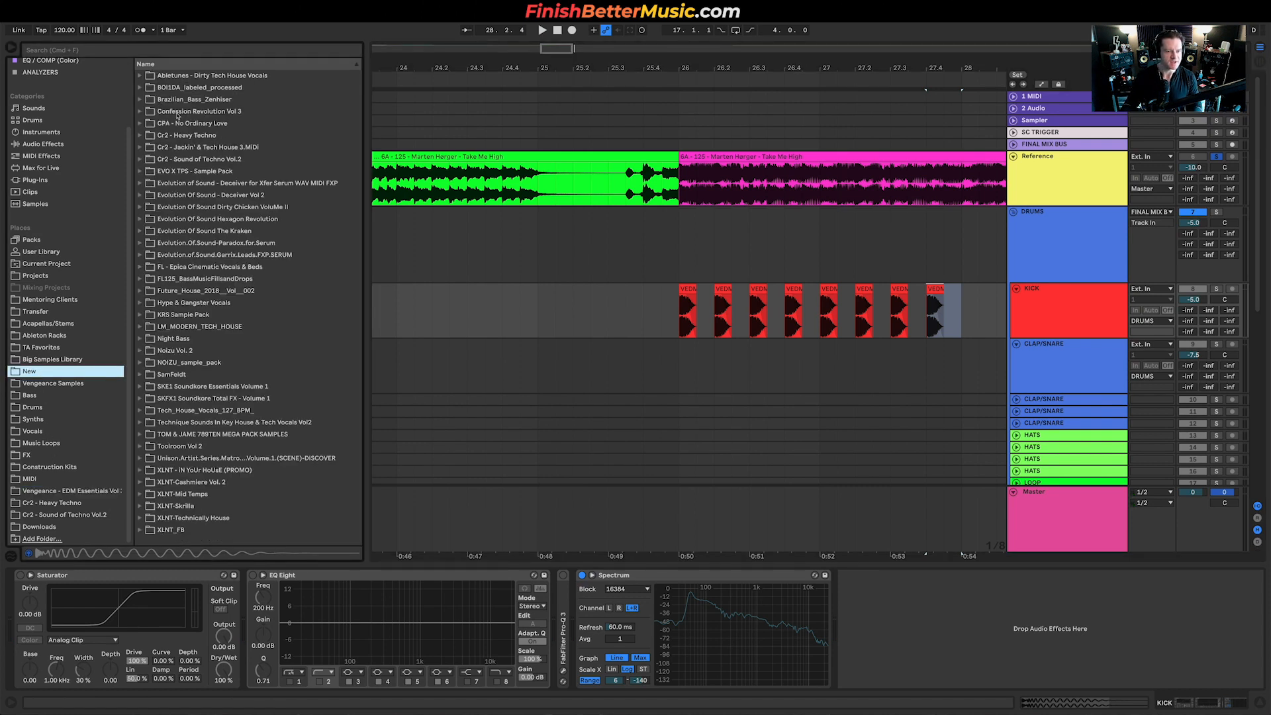
click(190, 52)
text(ac)
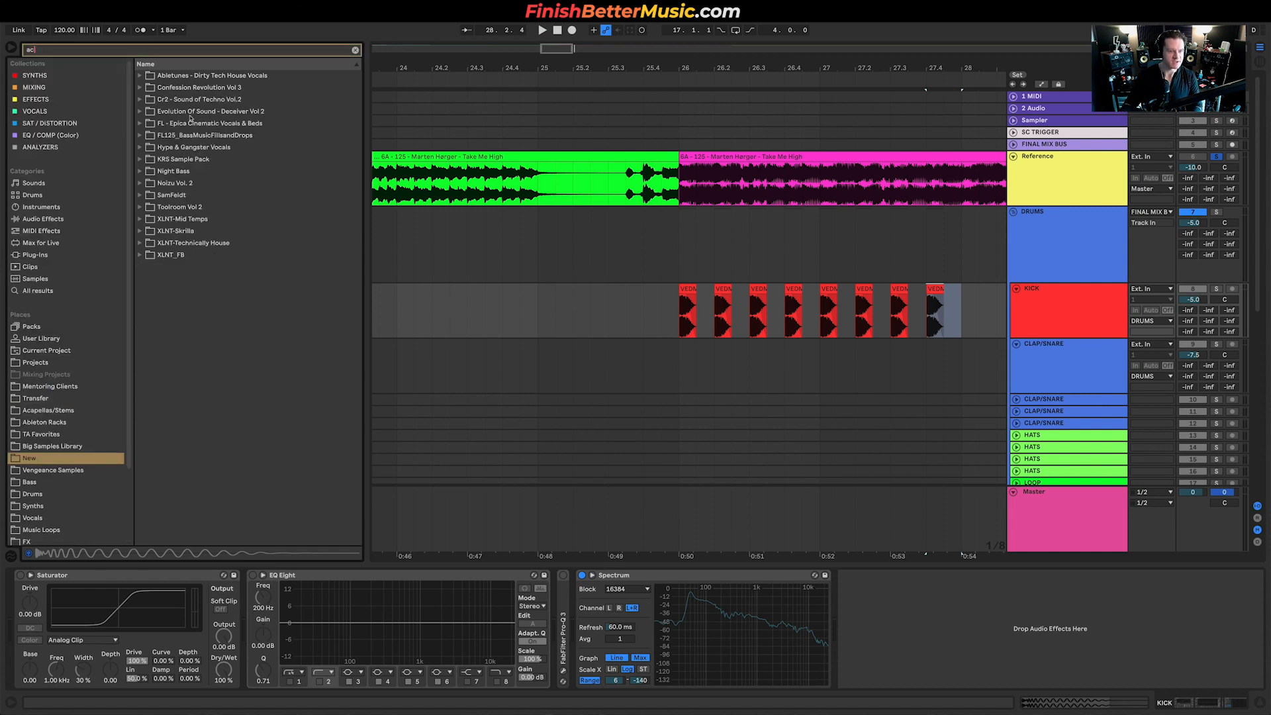
click(187, 170)
click(190, 187)
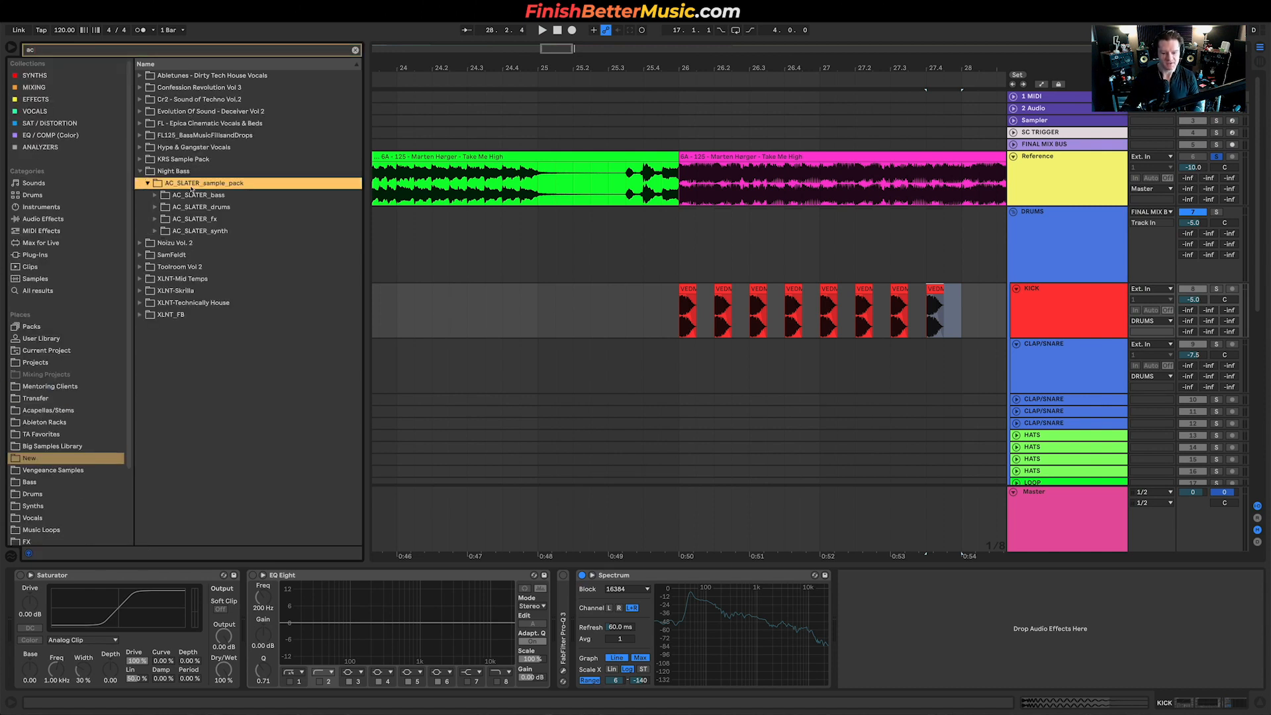
click(220, 208)
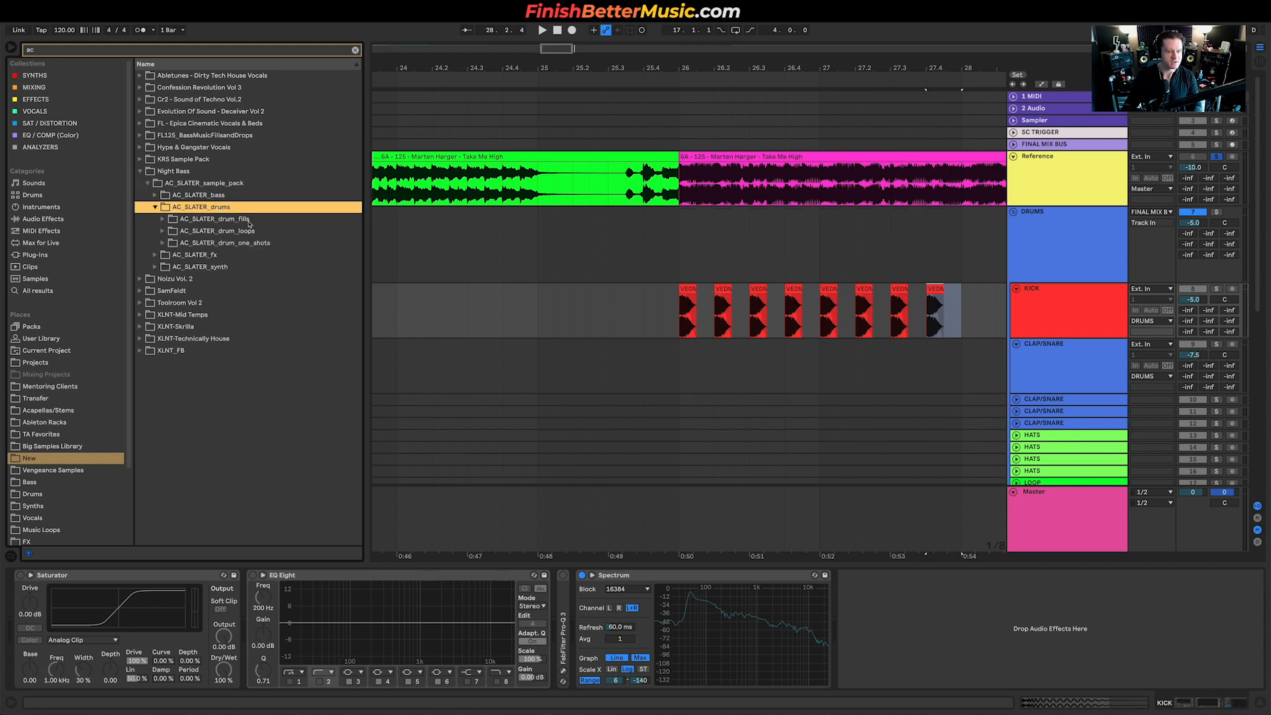
click(240, 243)
click(234, 256)
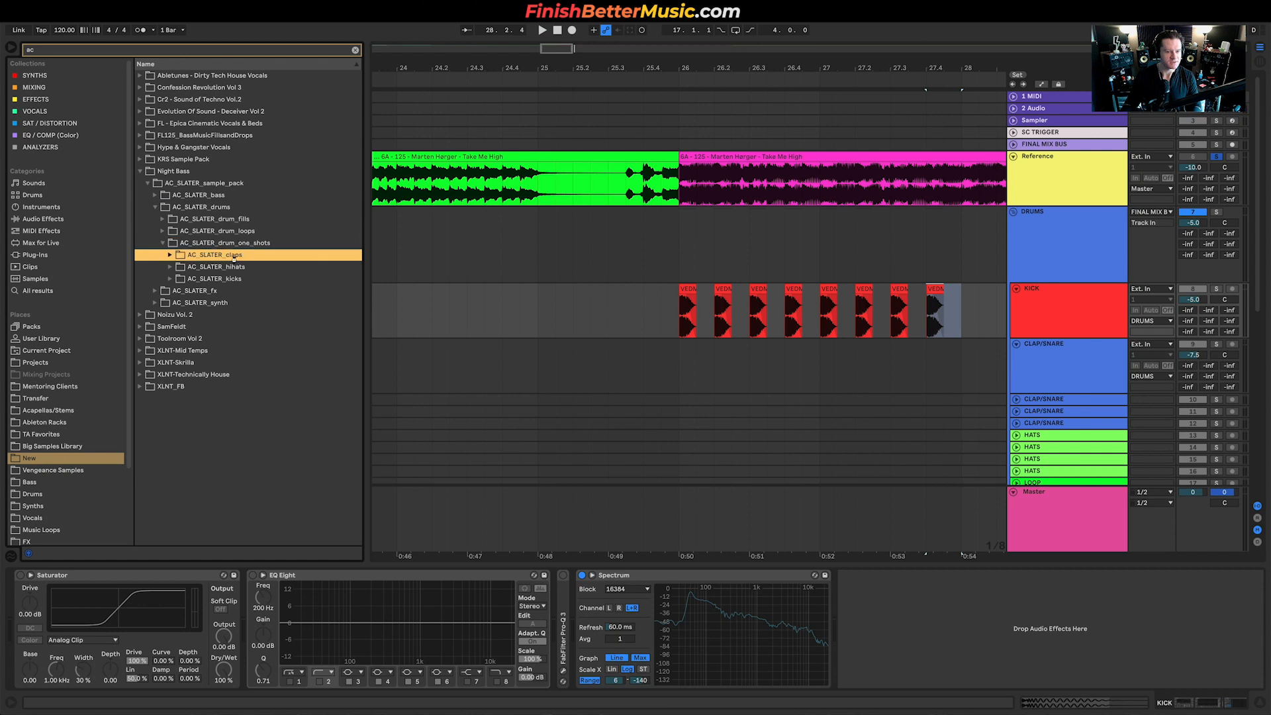
Preview the act_up, big_guy and clean clap one-shots in the AC_SLATER_claps folder
click(240, 267)
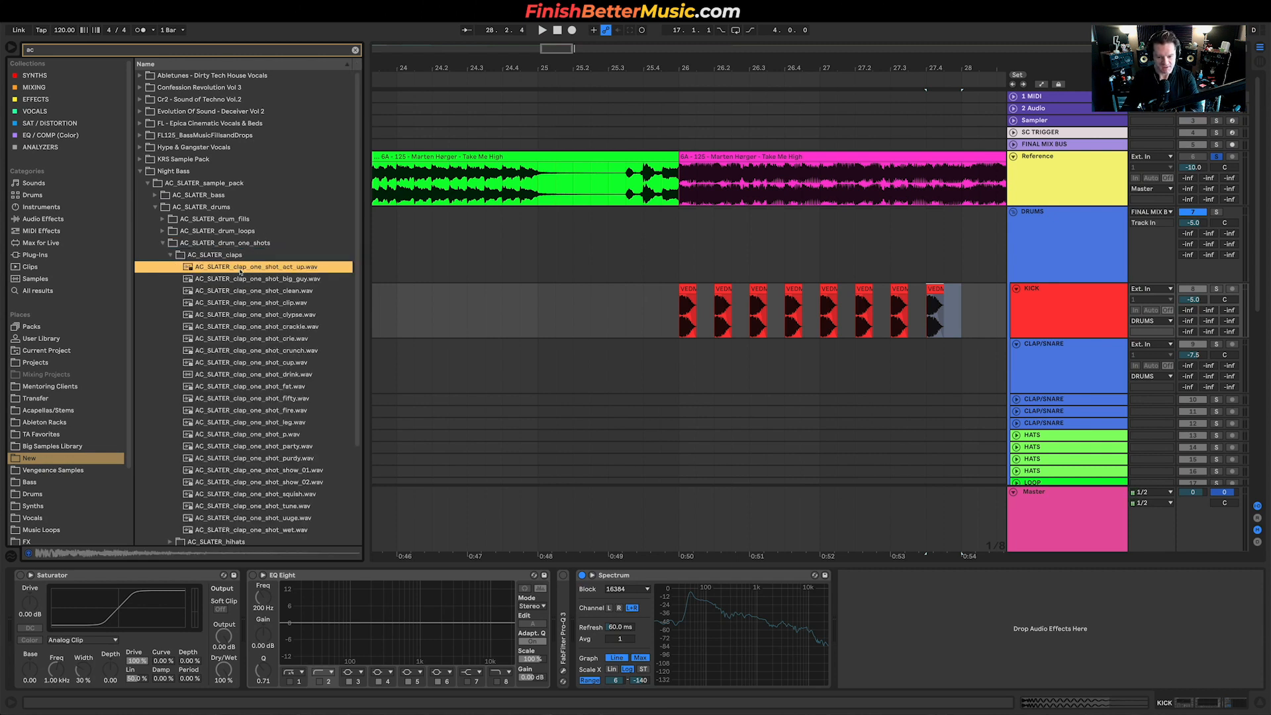
key(Down)
key(Down)
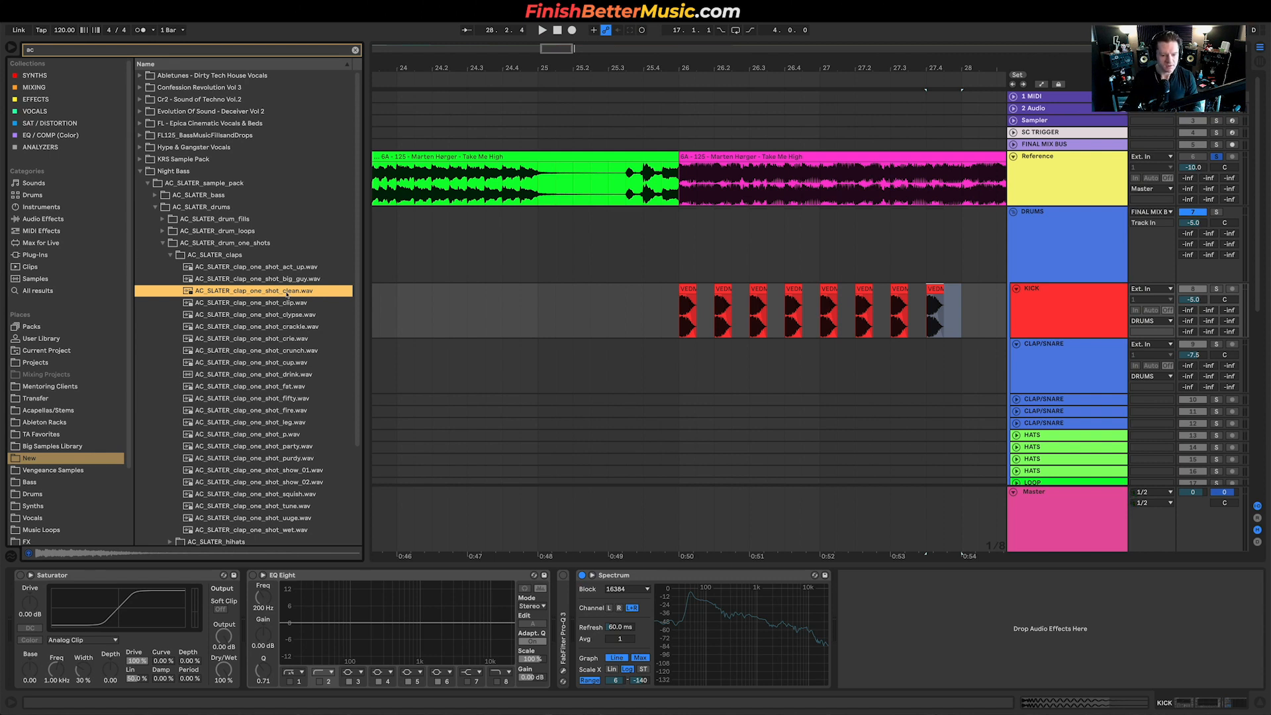
key(Up)
key(Up)
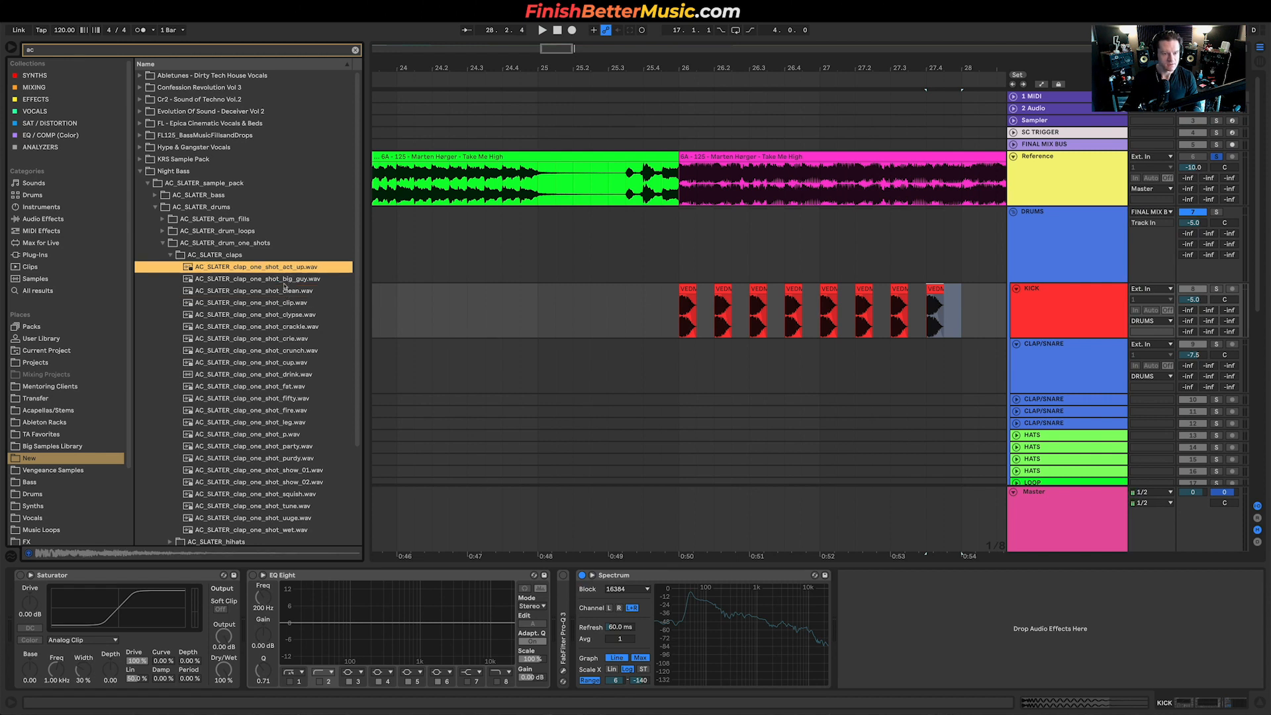
key(Down)
key(Down)
Place AC_SLATER_clap_one_shot_clean.wav at 26.2 on the first CLAP/SNARE track, trimming it to 26.2.2 with a fade-out
drag(270, 290, 710, 363)
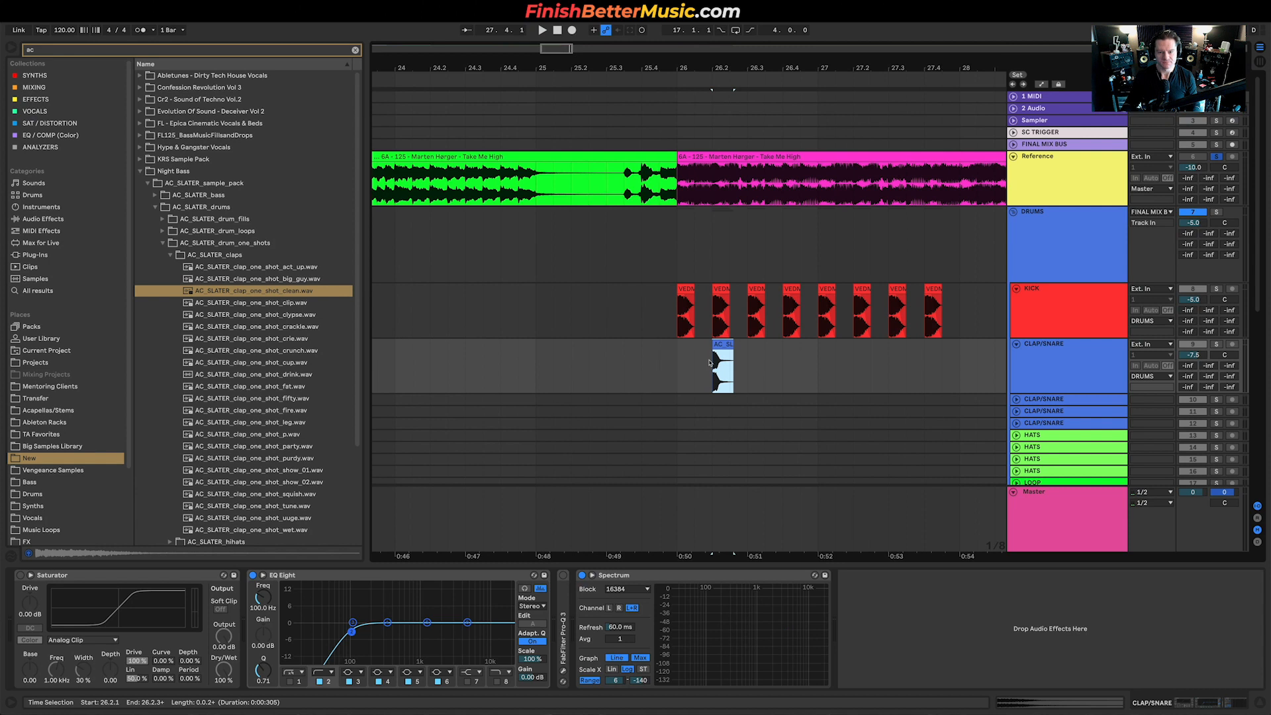
scroll(709, 363, up, 6)
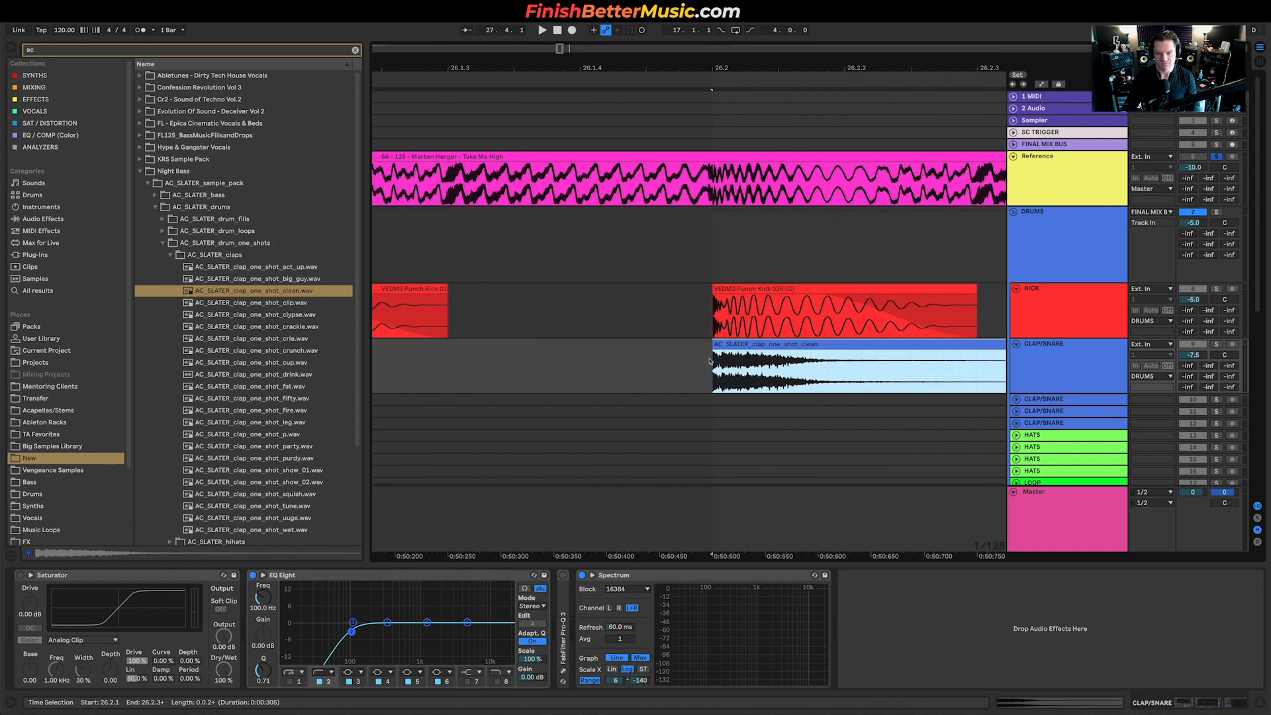
scroll(741, 361, right, 2)
drag(936, 345, 746, 336)
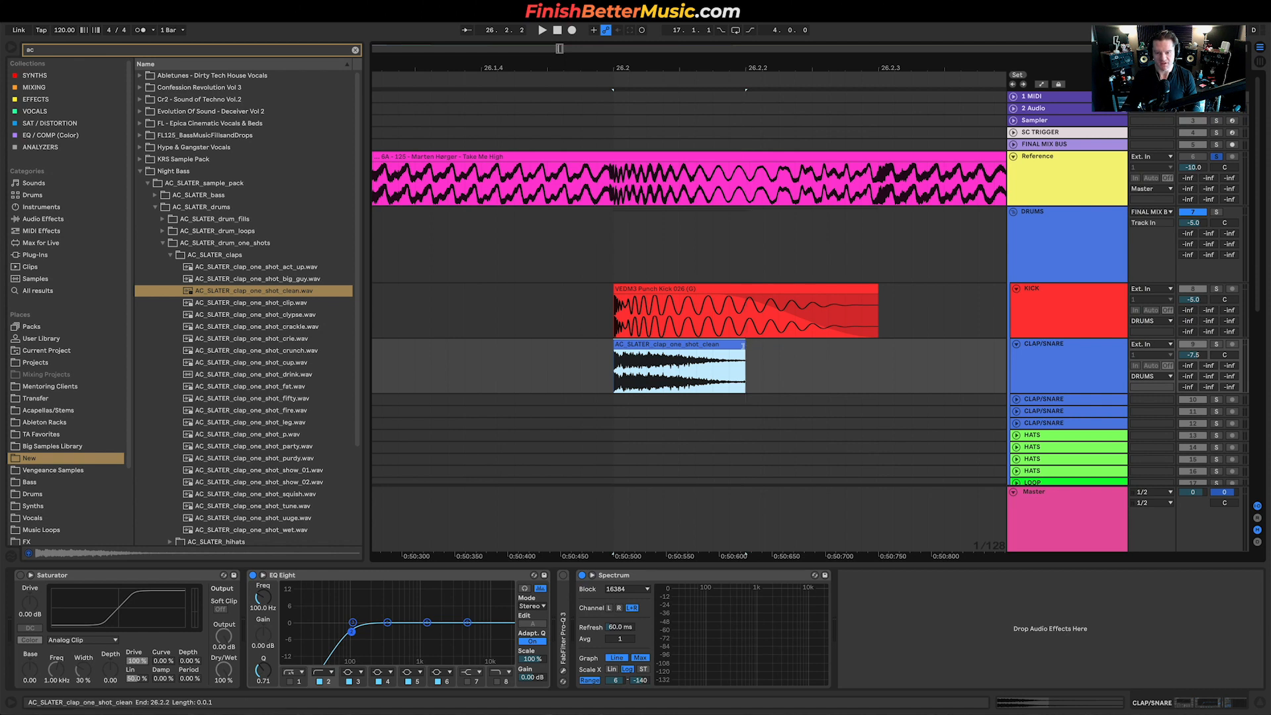
click(952, 358)
Play around 26.2 with the Reference soloed, and switch the solo to the DRUMS group to compare the clap
key(space)
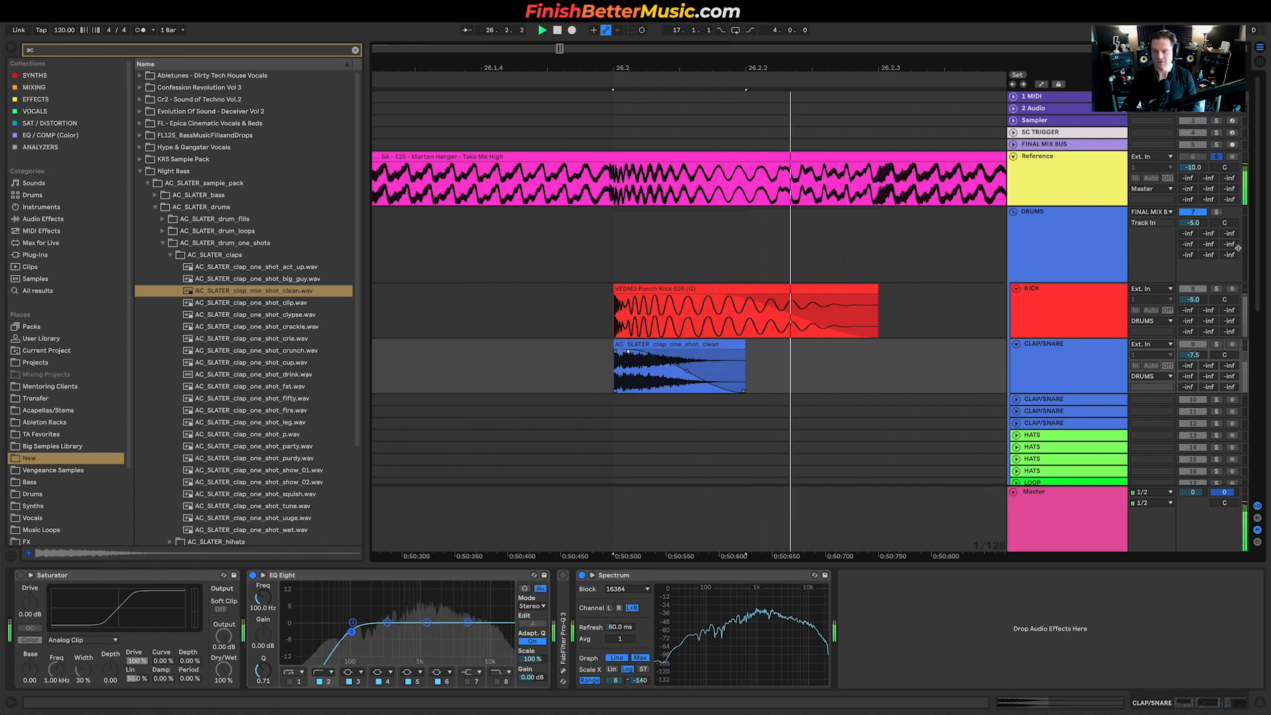
click(1215, 212)
key(space)
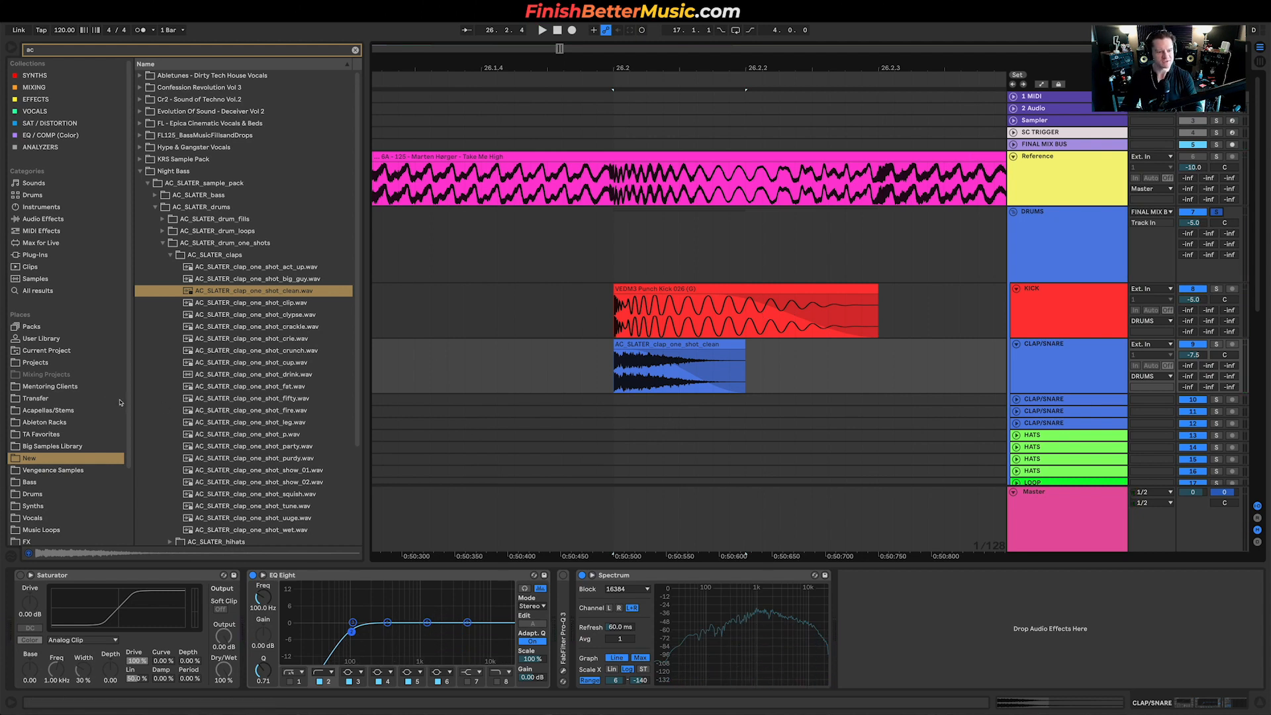
Clear the sample search and open the NOIZU_claps folder within the Noizu Vol. 2 drum one-shots
click(55, 455)
scroll(55, 453, down, 5)
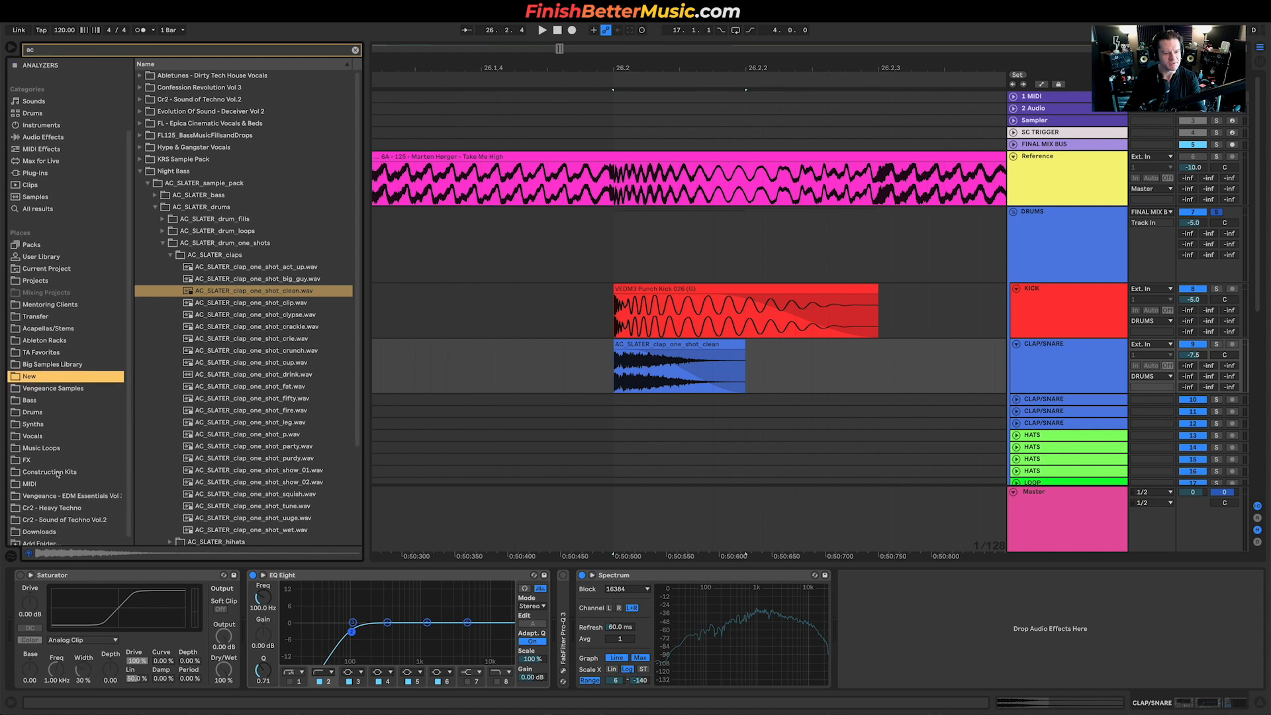
click(355, 50)
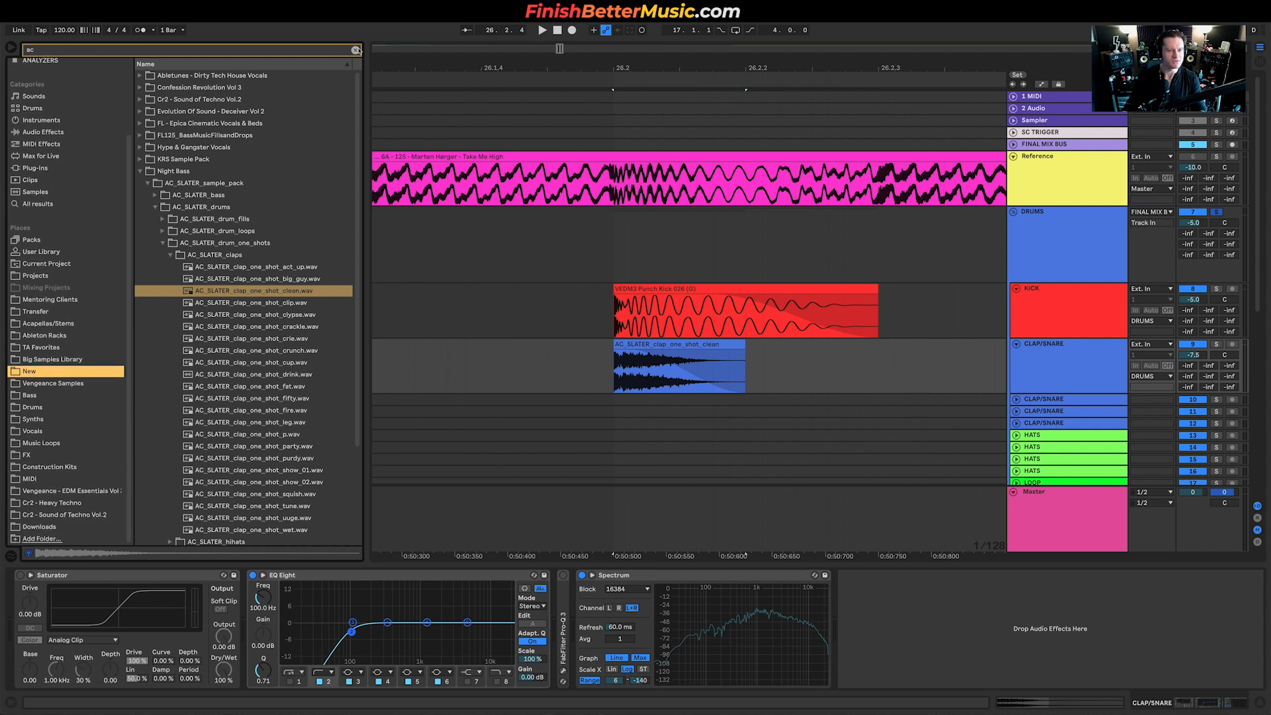
click(173, 338)
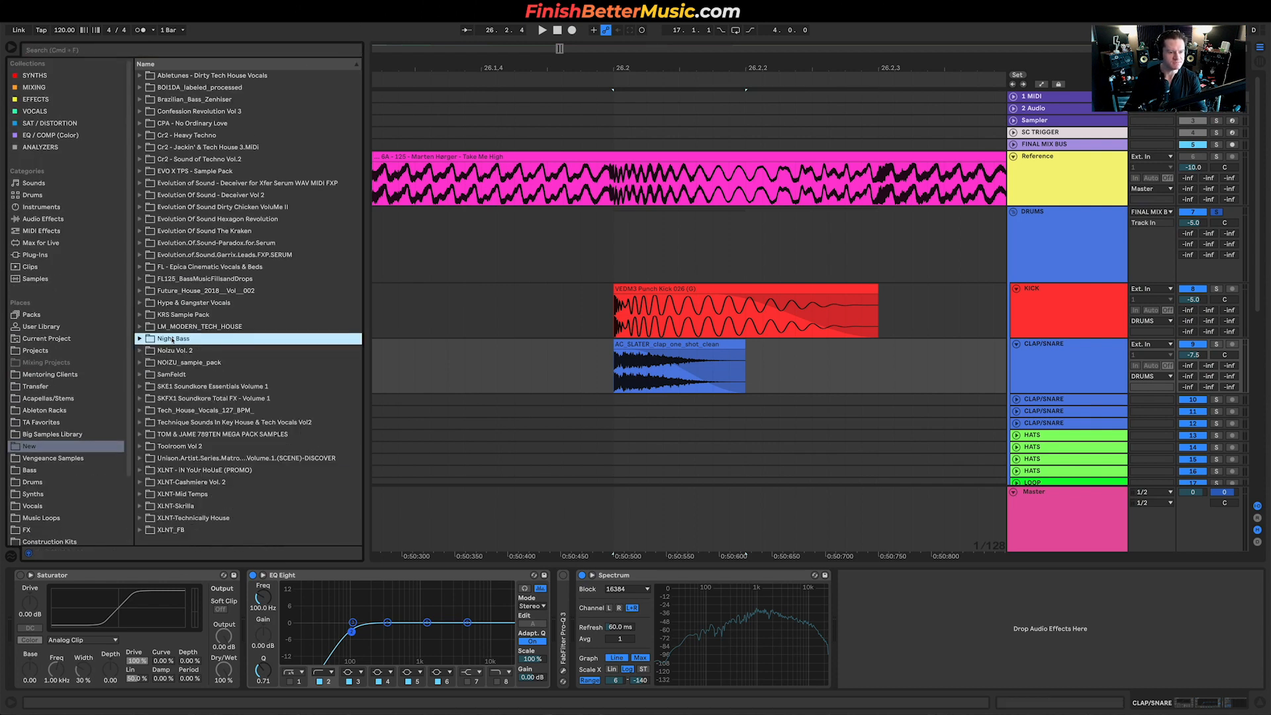
click(181, 351)
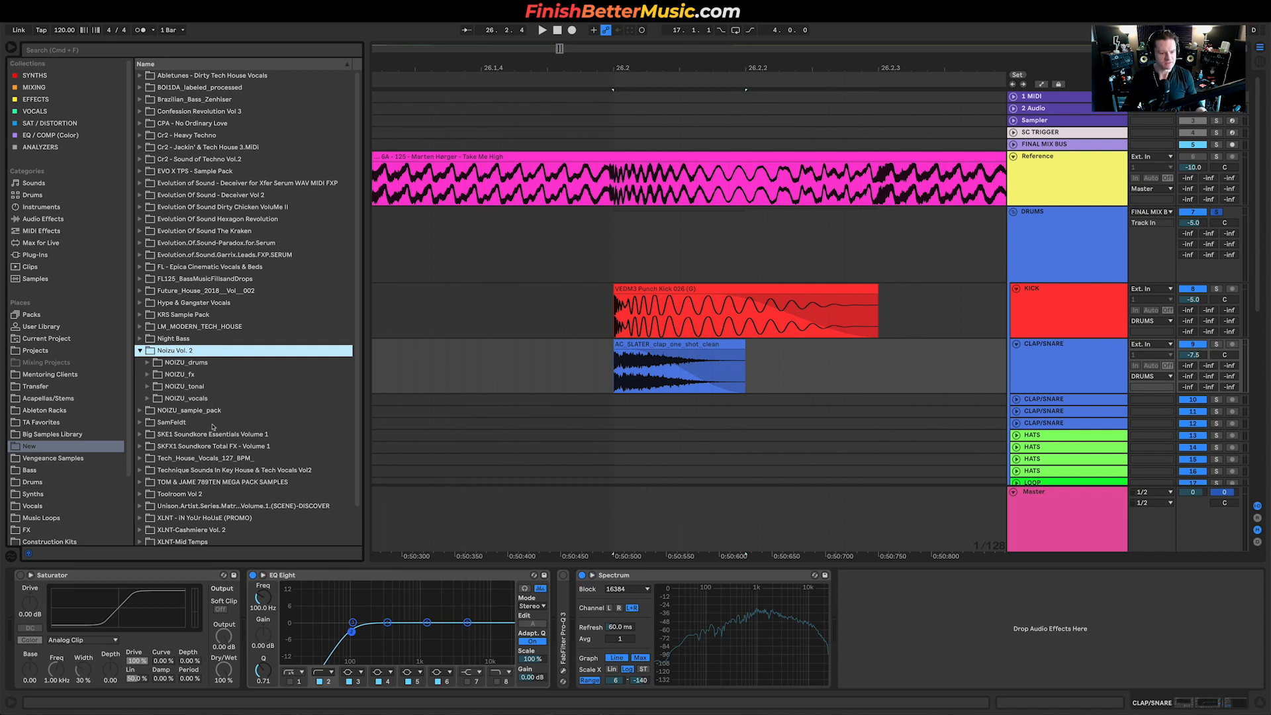
key(Left)
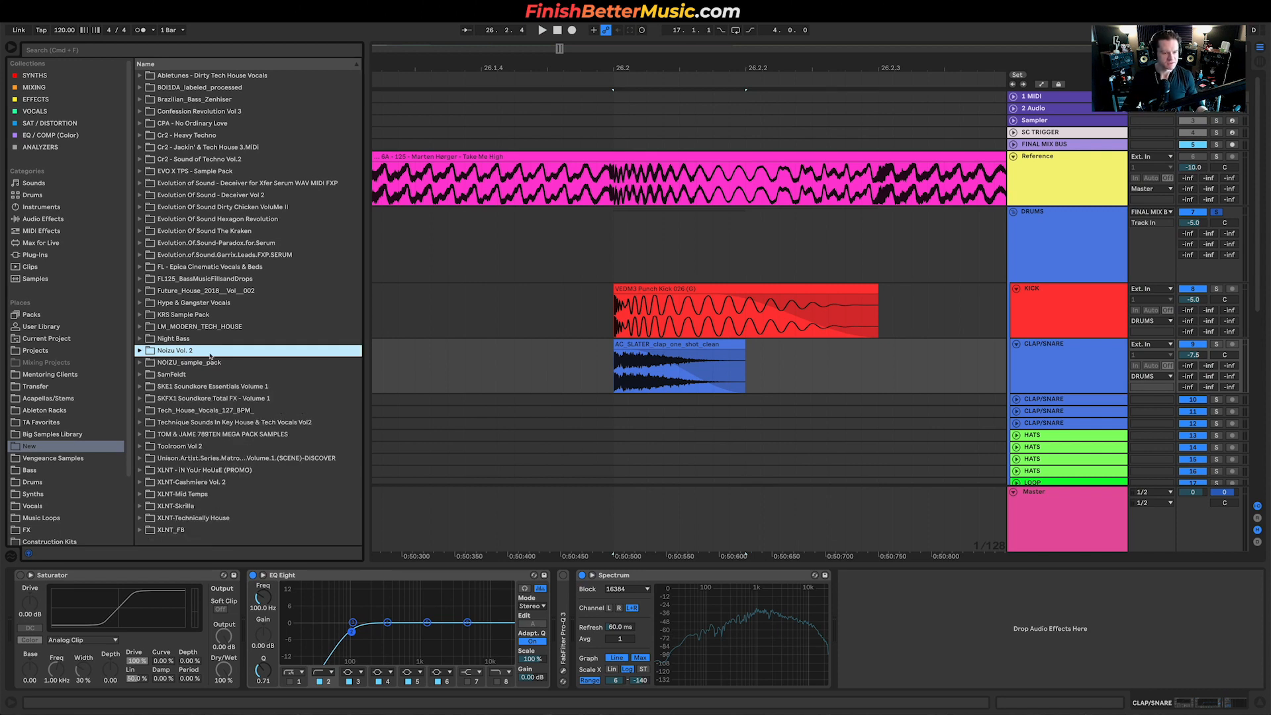
click(210, 354)
click(211, 364)
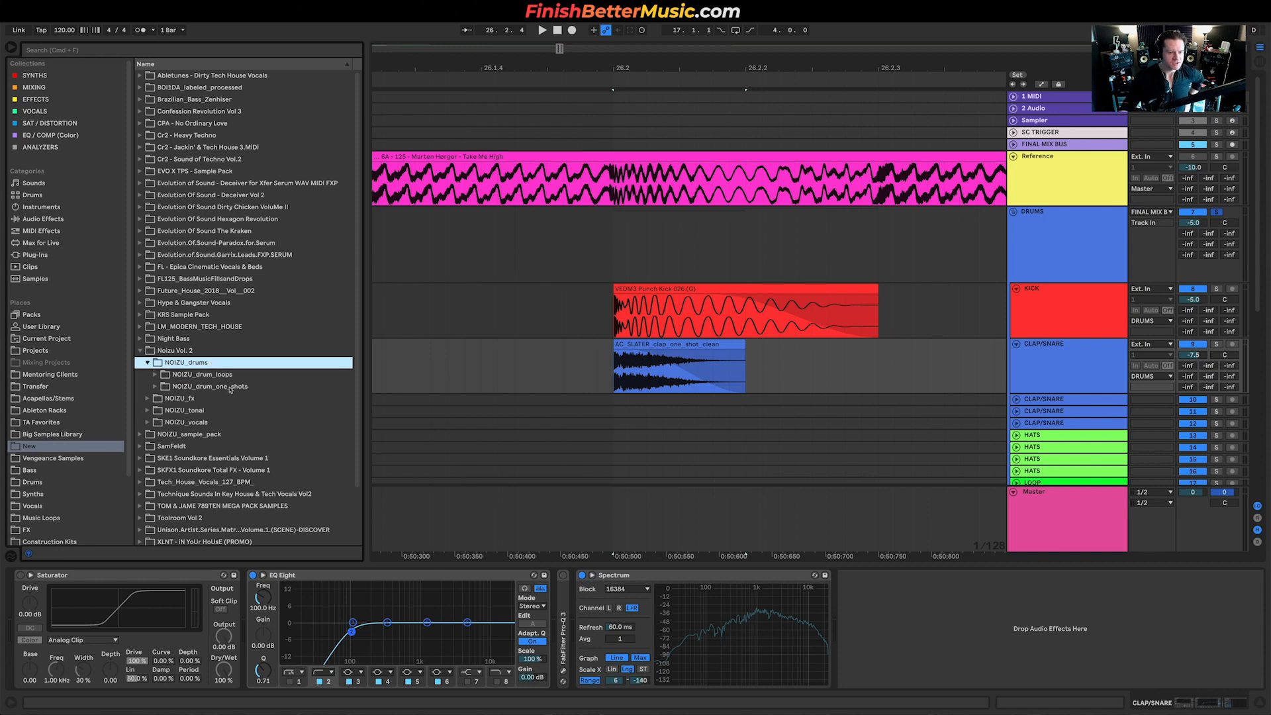
click(225, 387)
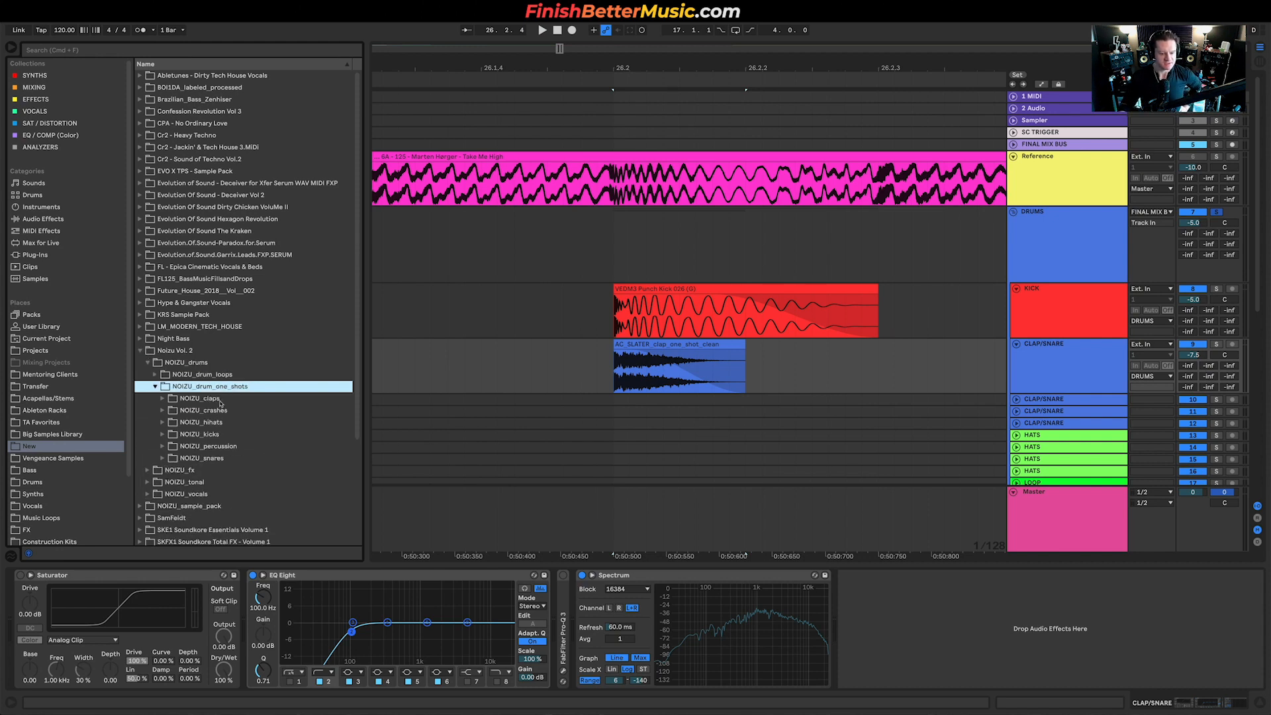
click(219, 398)
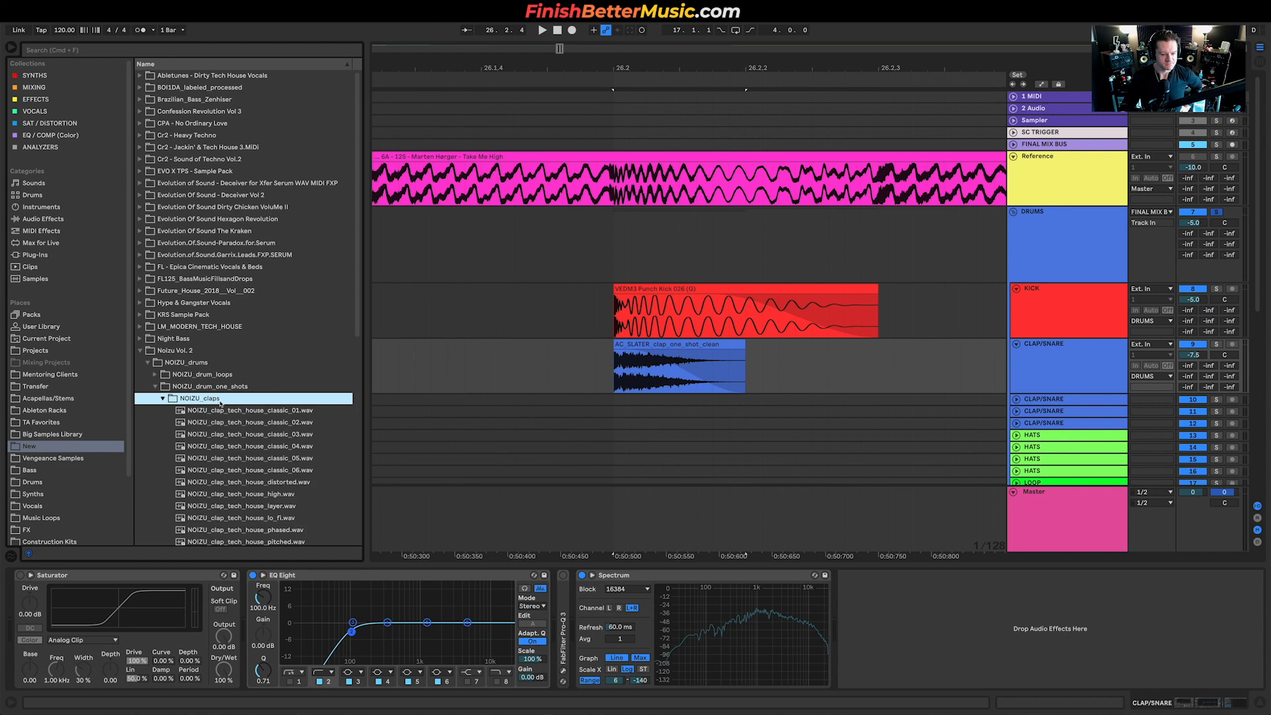
Preview the NOIZU_clap_tech_house_short samples from 01 through 05
scroll(245, 456, down, 3)
scroll(260, 434, down, 4)
click(268, 451)
click(269, 440)
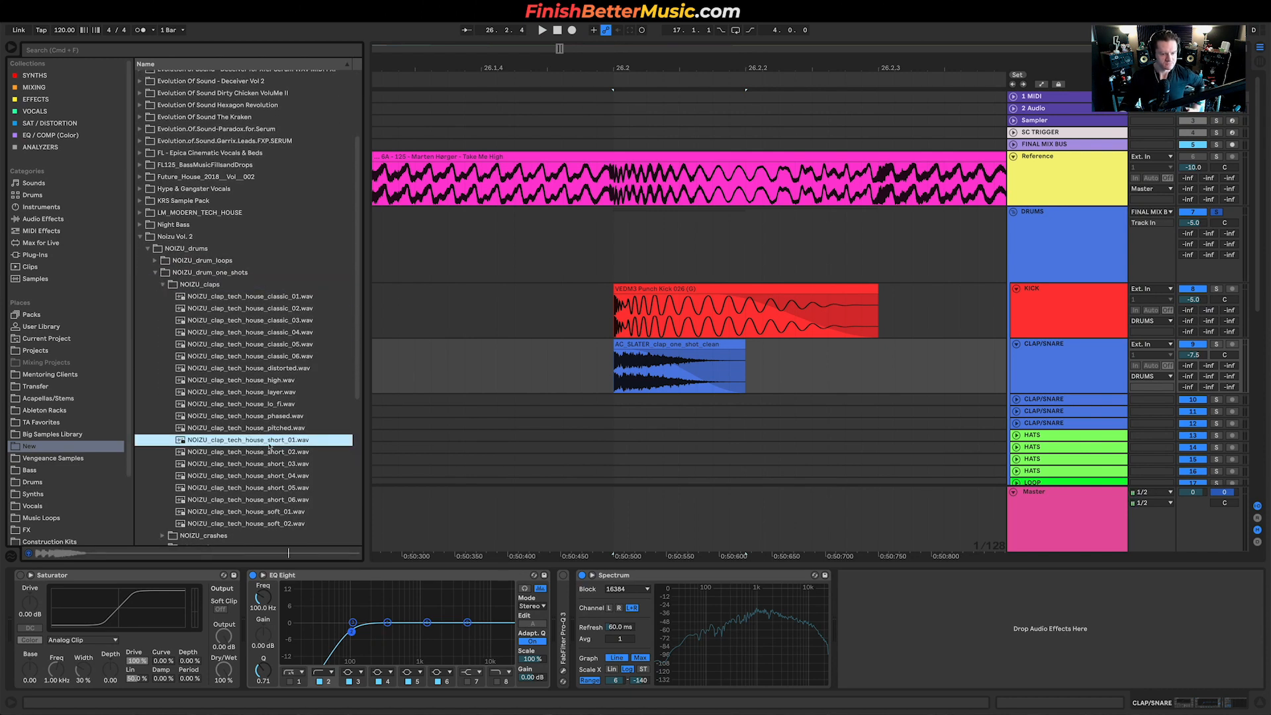
click(270, 447)
key(Down)
key(Down)
key(Down)
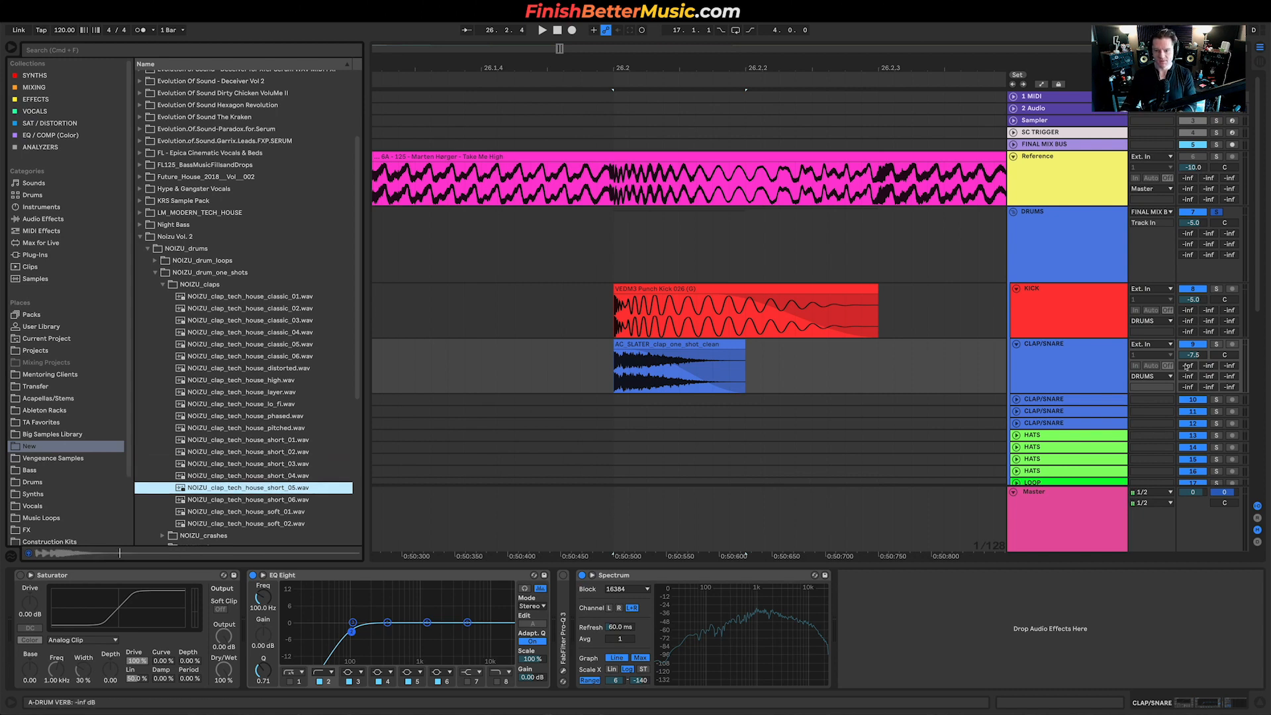
Layer NOIZU_clap_tech_house_short_05.wav at 26.2 on the second CLAP/SNARE track, trimmed to 26.2.3 with a fade-out, and audition it
click(1016, 399)
drag(281, 485, 608, 419)
key(minus)
key(minus)
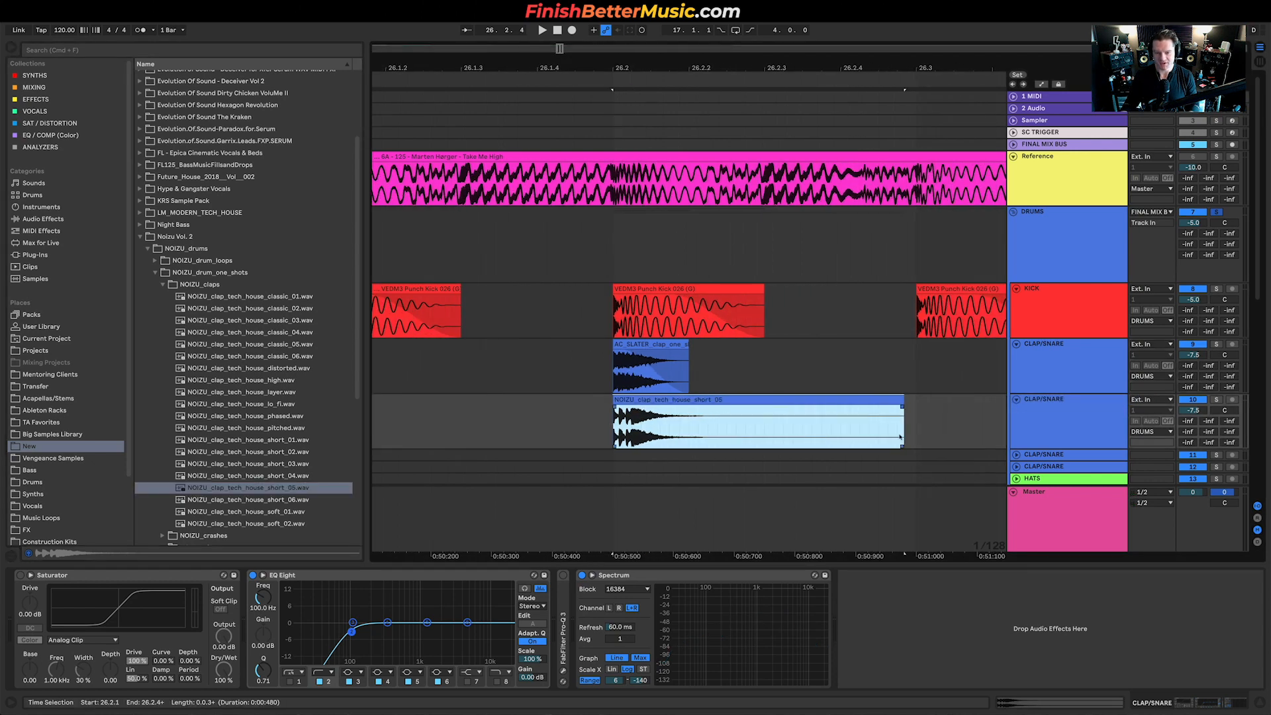
drag(904, 404, 766, 400)
scroll(613, 414, up, 10)
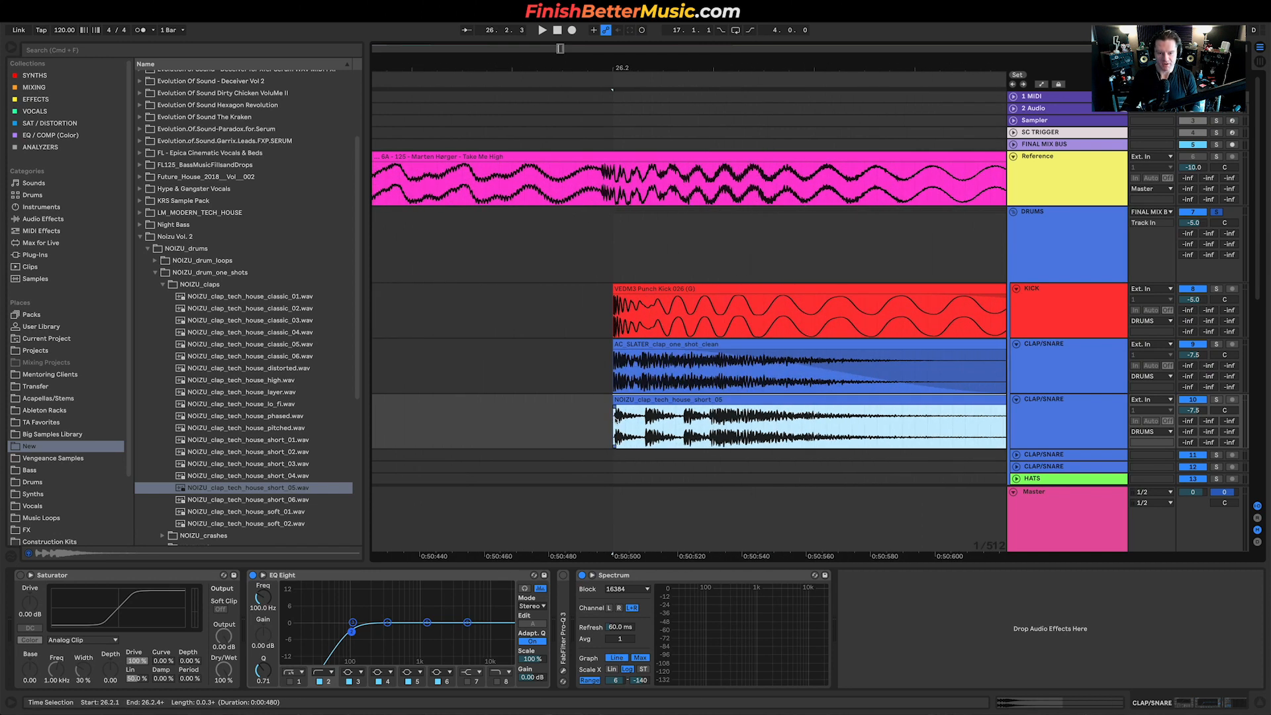
scroll(734, 411, down, 8)
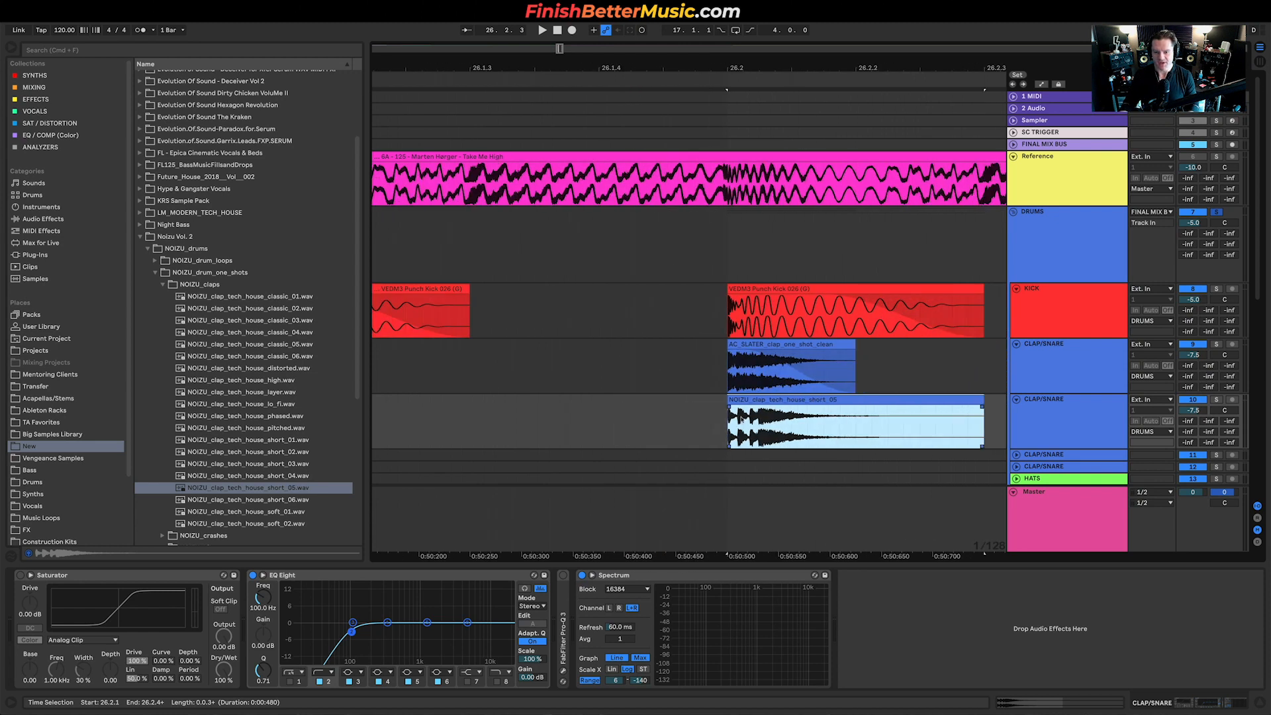
click(712, 421)
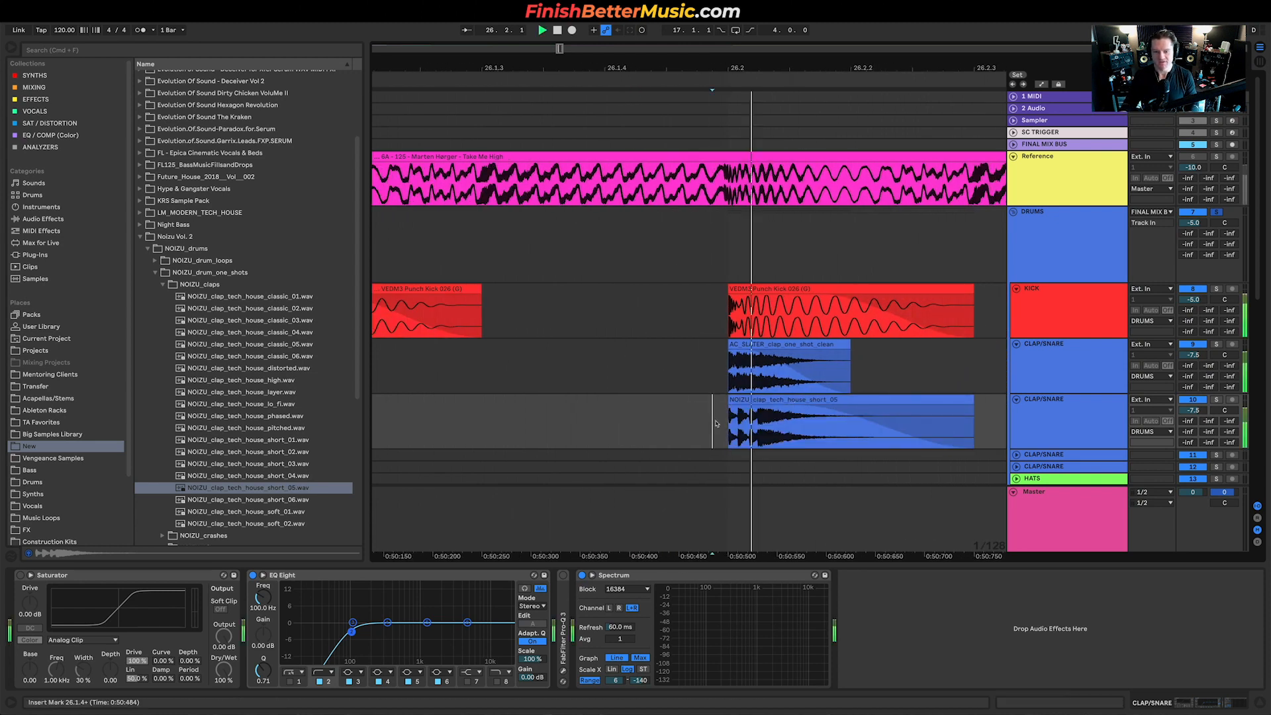
Stop playback and unfold the third CLAP/SNARE track
key(space)
scroll(766, 397, down, 4)
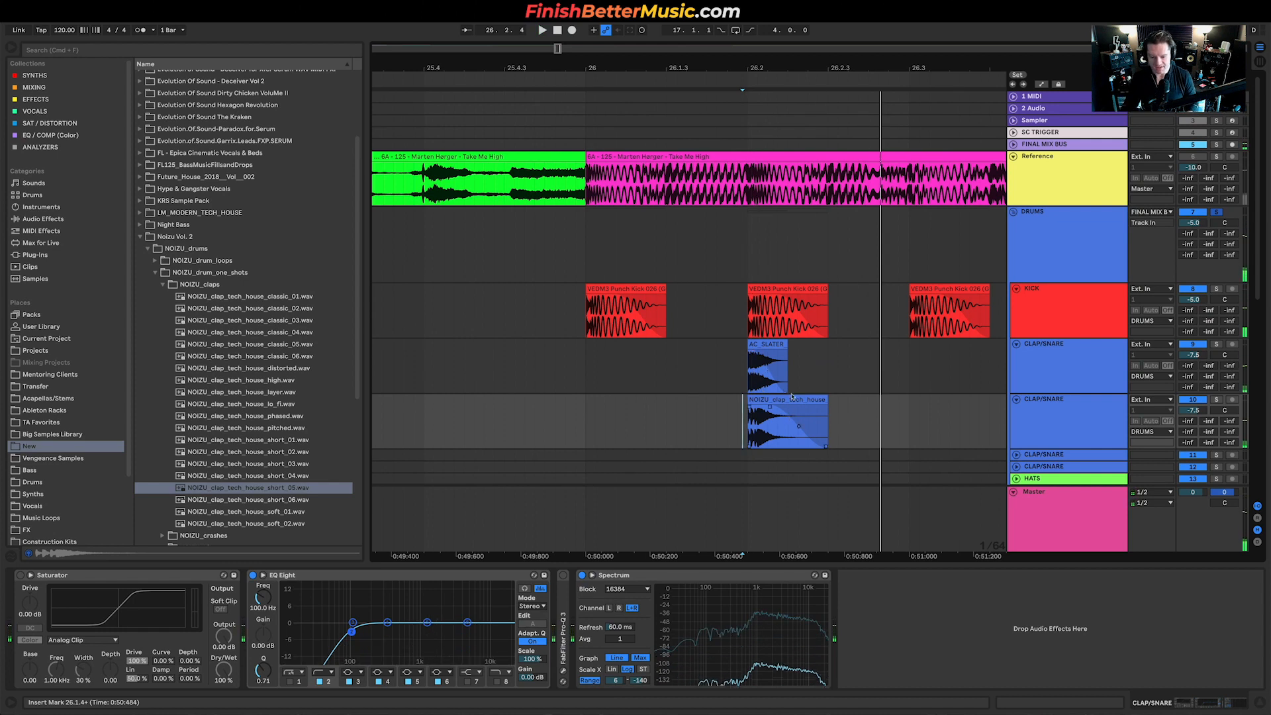
scroll(870, 402, down, 2)
scroll(870, 402, right, 2)
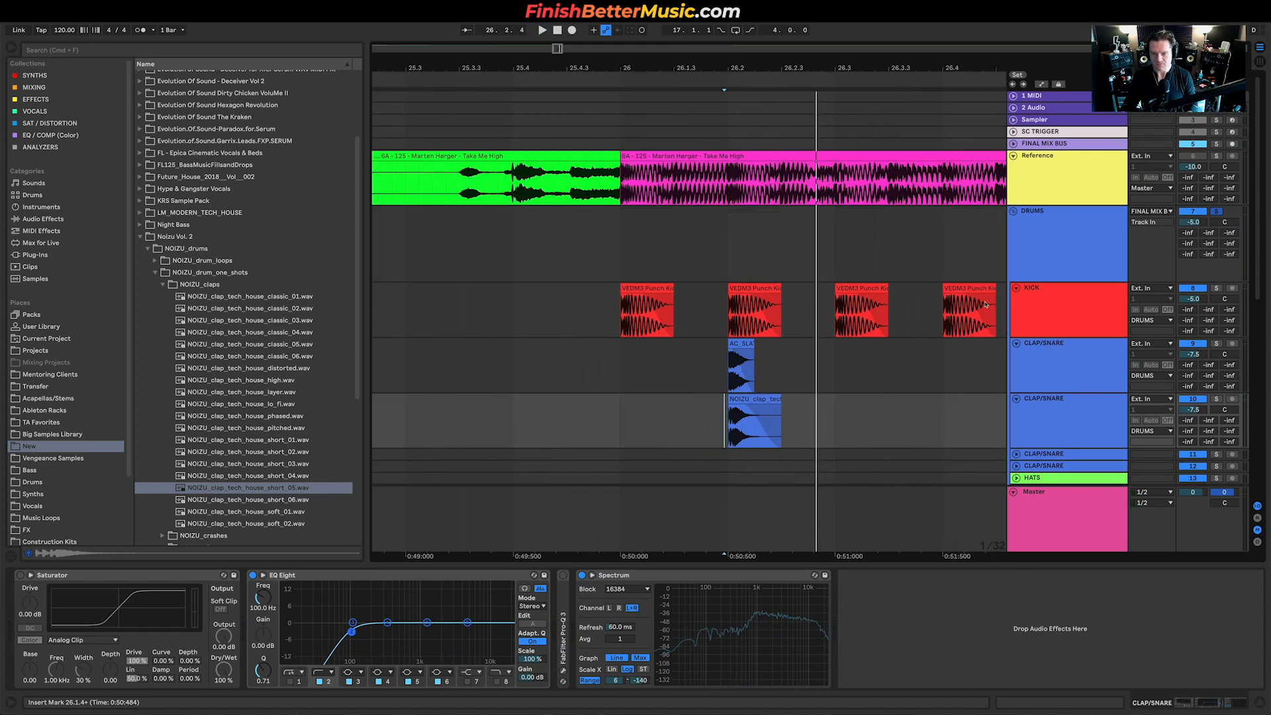
click(1017, 454)
scroll(1023, 458, down, 3)
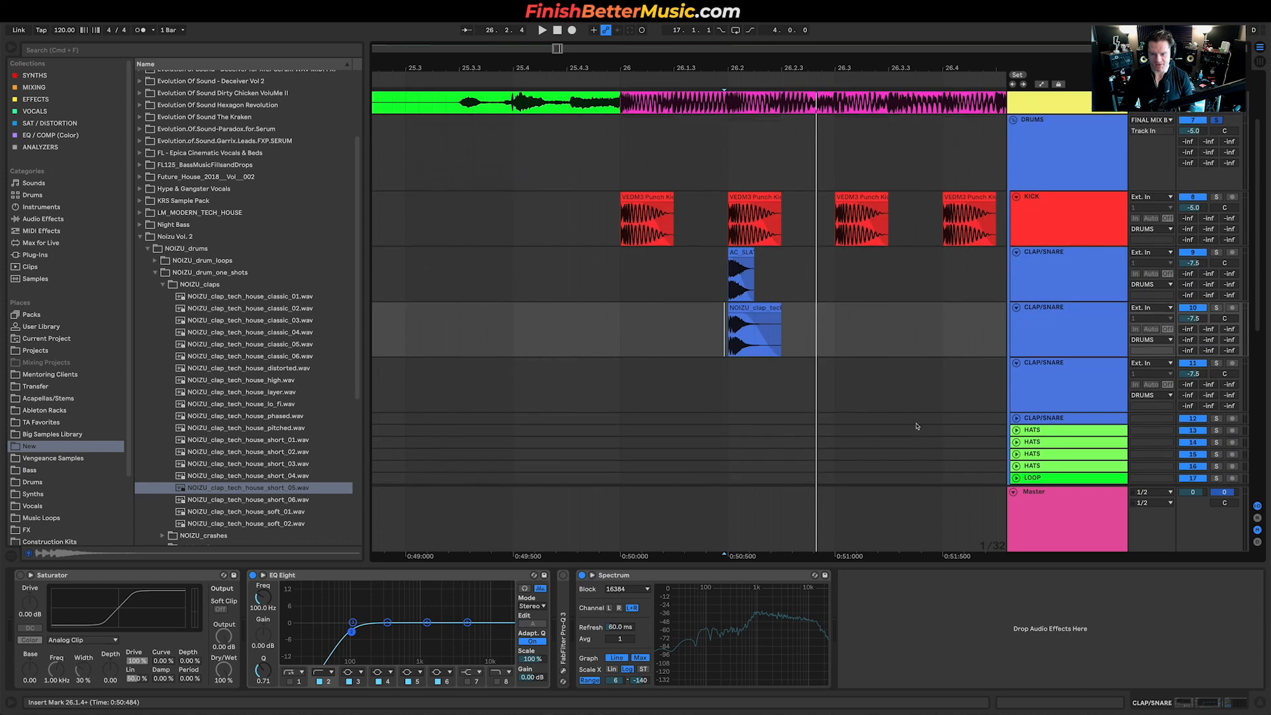
scroll(688, 318, right, 2)
scroll(77, 515, down, 3)
Open the VEDM3 Open hihats folder within VEDM3 Cymbals of the Vengeance EDM Essentials pack
click(76, 493)
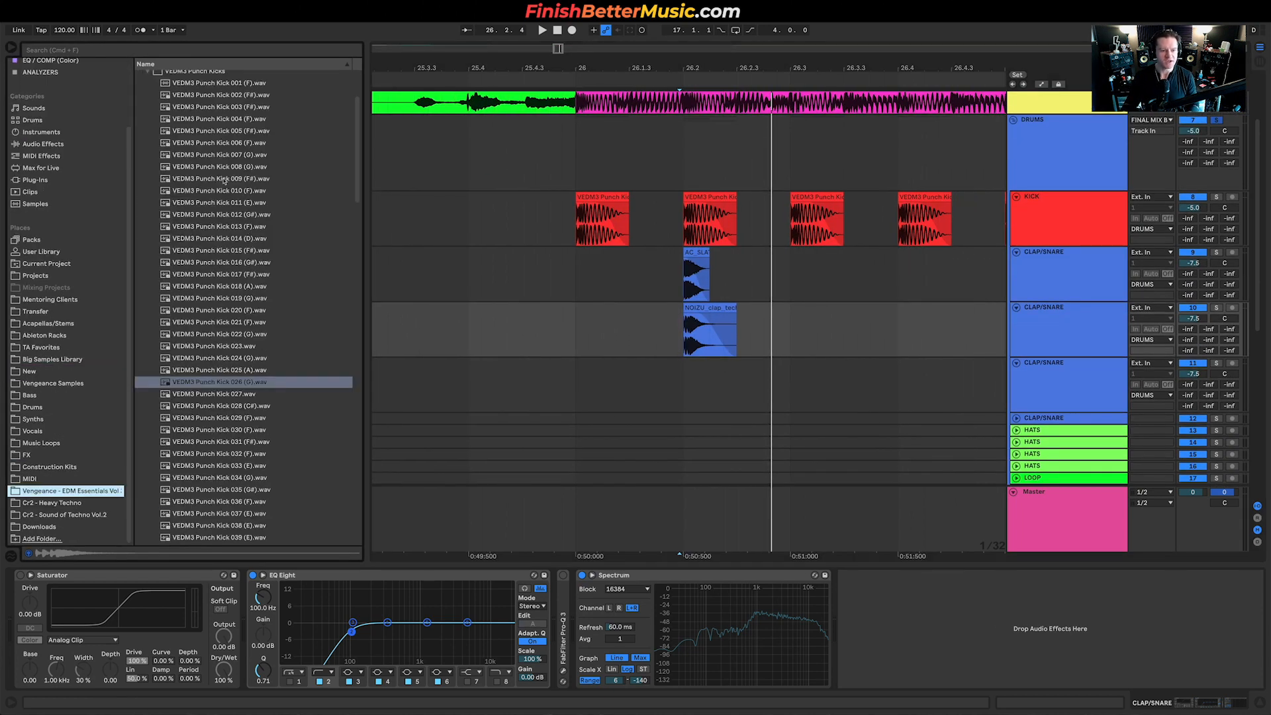
scroll(212, 137, up, 3)
click(201, 172)
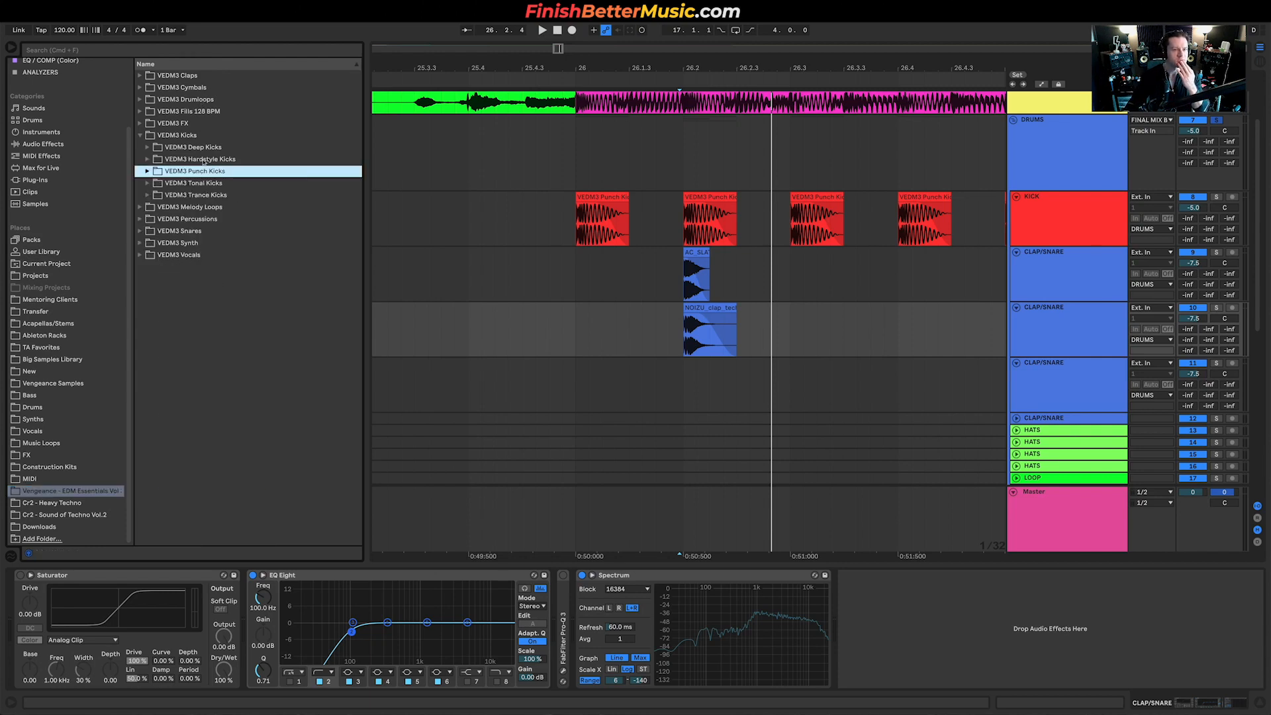
click(200, 90)
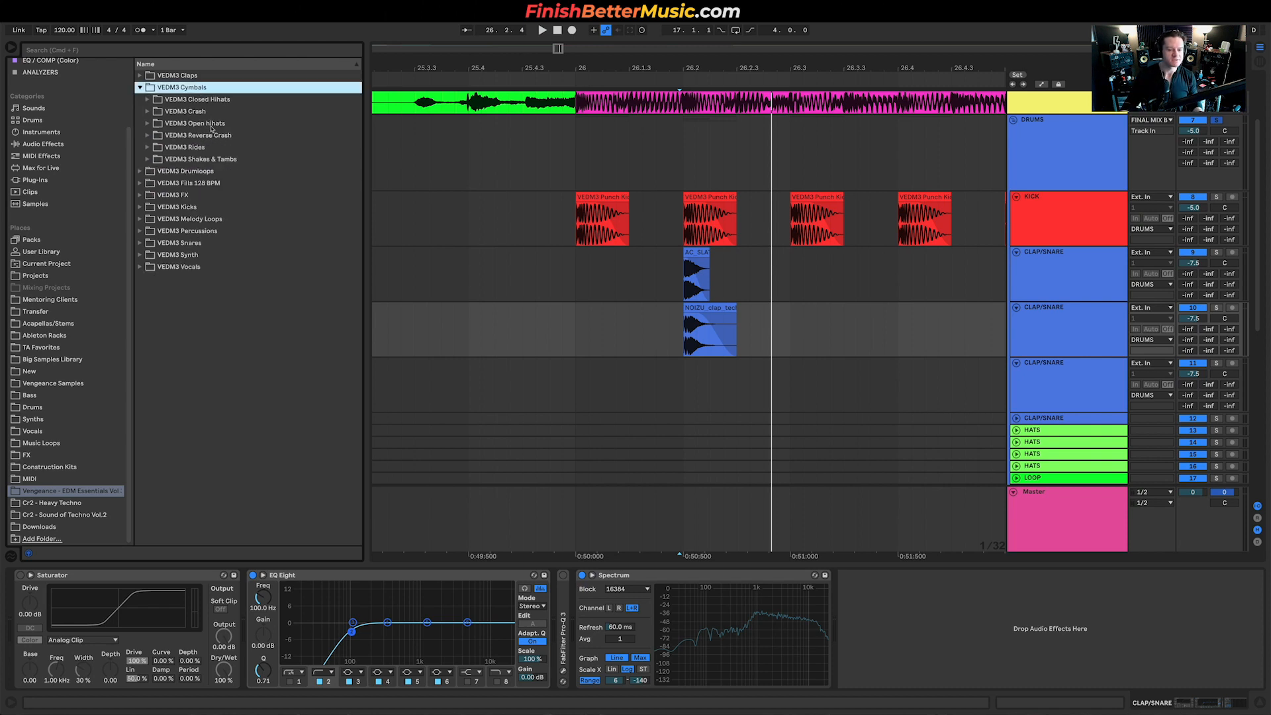
click(211, 125)
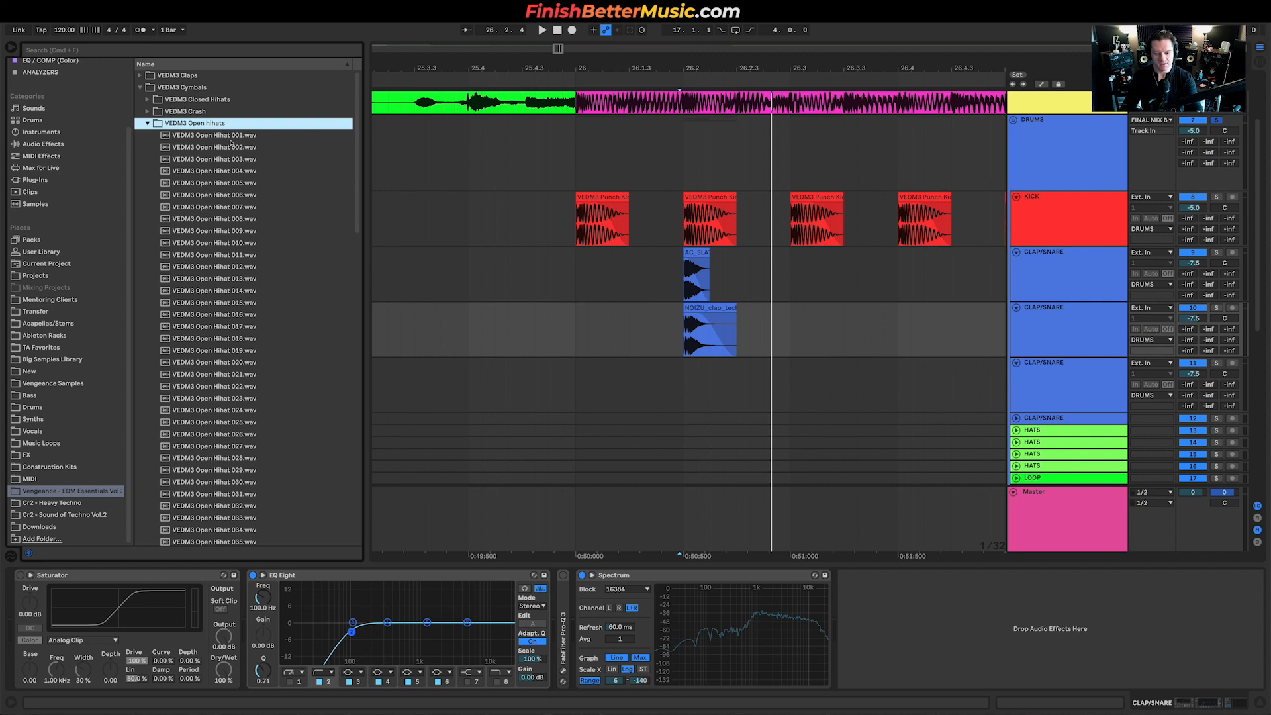
Preview the VEDM3 Open Hihat samples from 005 through 026
click(233, 184)
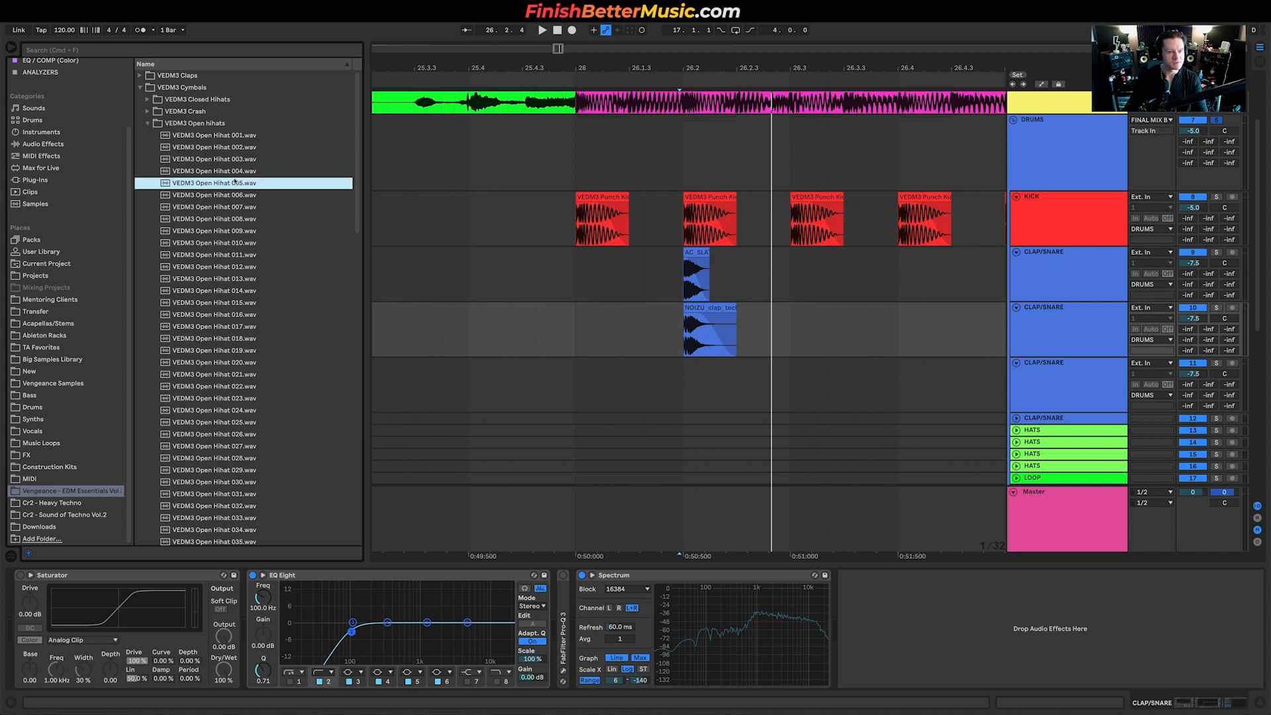
key(Down)
key(Down)
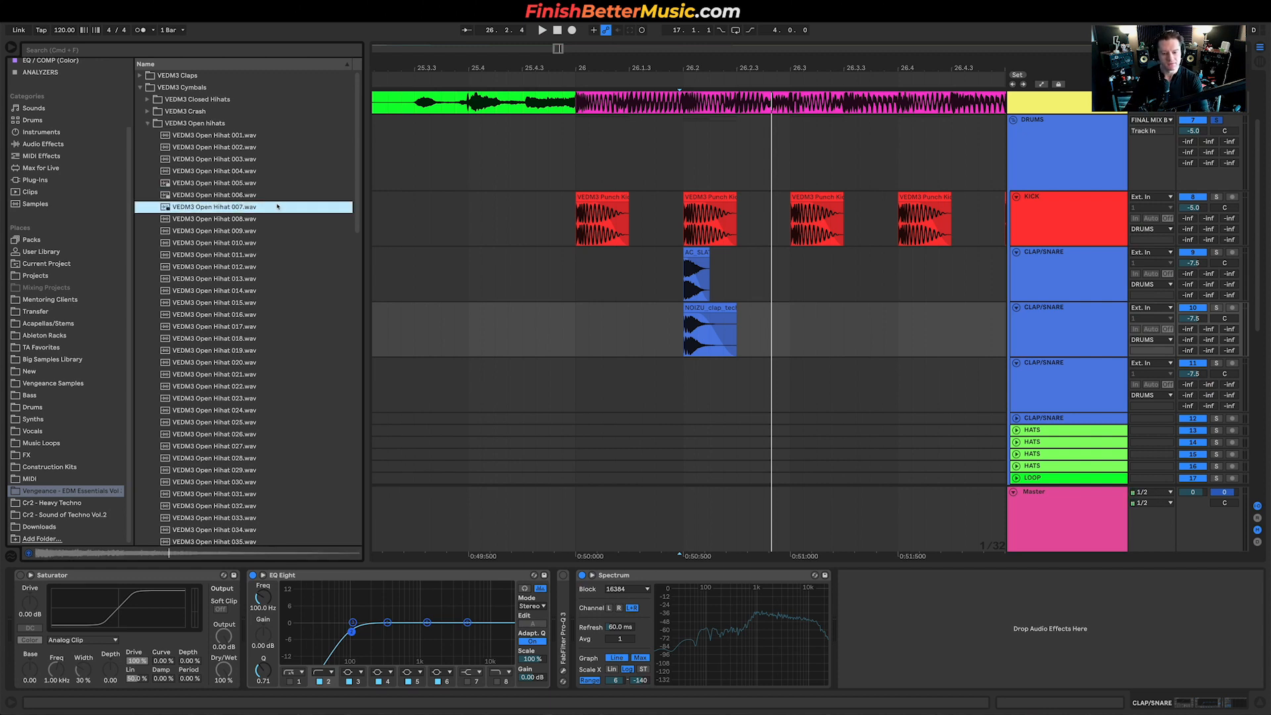
key(Down)
key(Down)
key(Down)
key(Down)
key(Down)
key(Down)
key(Down)
key(Down)
key(Down)
key(Down)
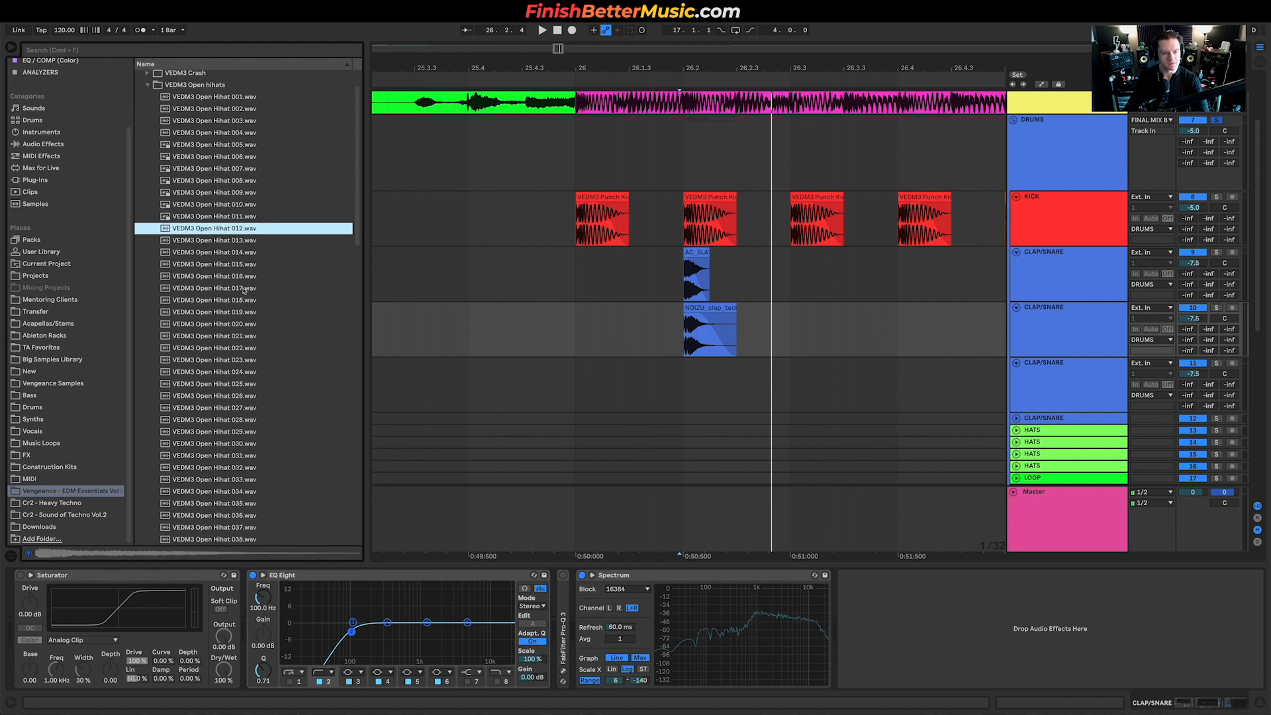
key(Down)
key(Down)
key(Down)
key(Down)
key(Down)
key(Down)
key(Down)
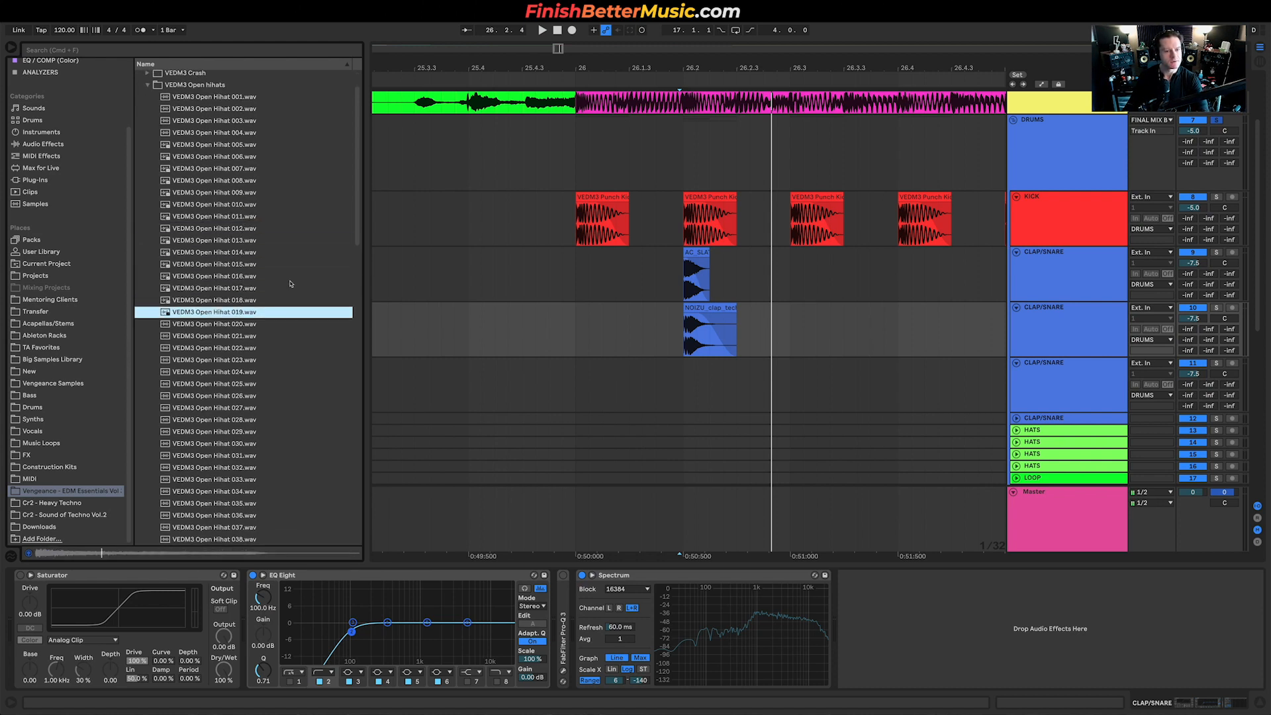
key(Down)
key(Down)
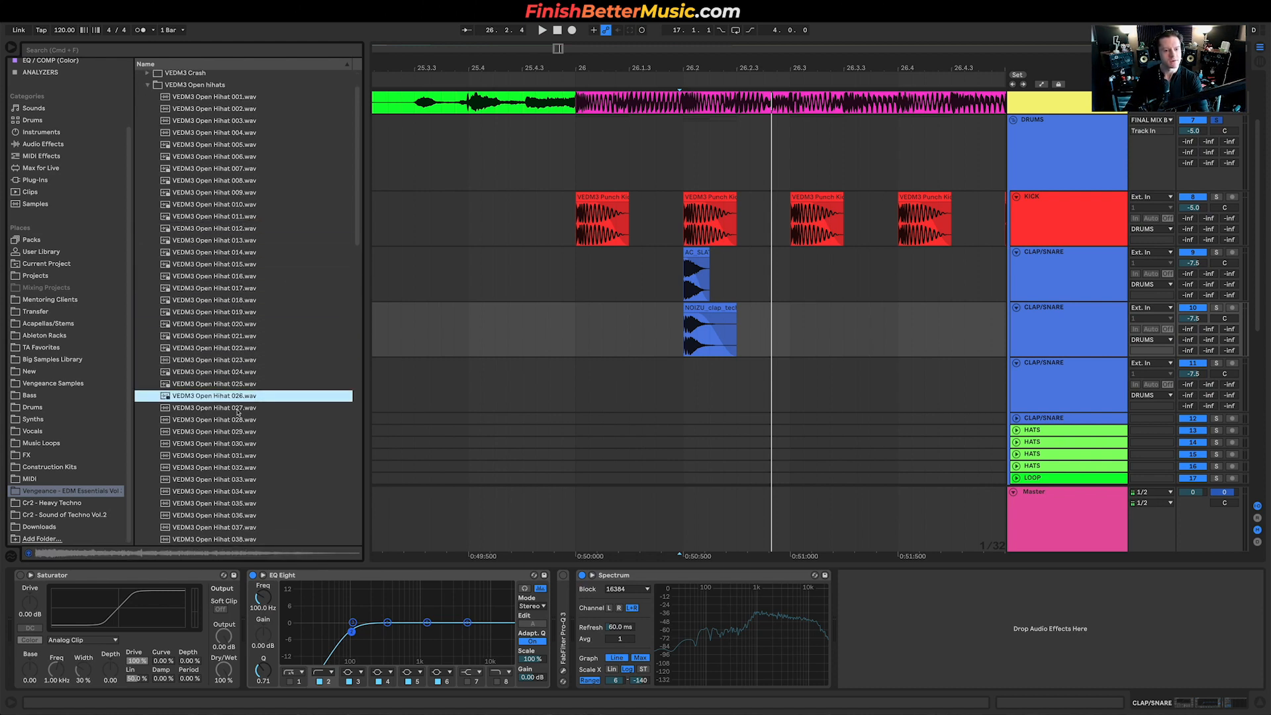
Solo the Reference track and play it from just before 26.2 to hear its open hi-hat
scroll(865, 290, up, 3)
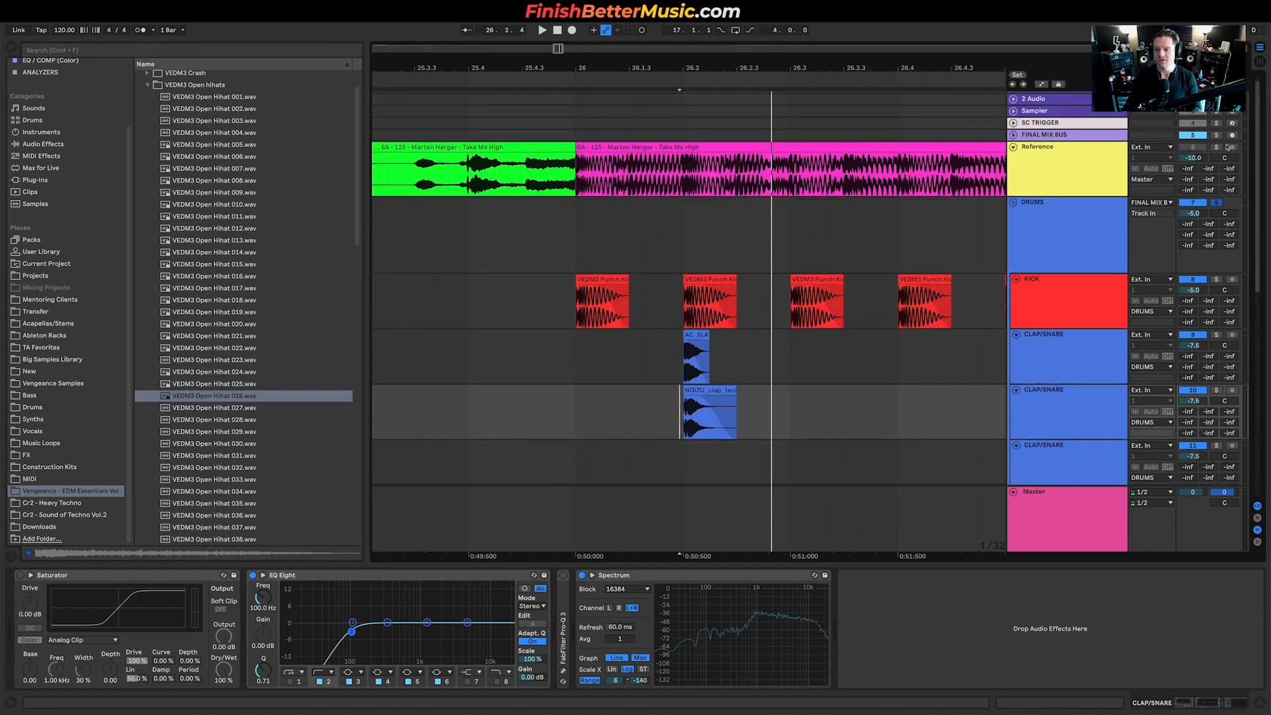
click(1215, 148)
key(space)
key(space)
Try VEDM3 Open Hihat 026.wav at 26.1.3 on the third CLAP/SNARE track, audition it, and delete the clip
scroll(423, 366, down, 3)
mouse_move(221, 396)
mouse_down()
mouse_move(664, 370)
mouse_move(634, 371)
mouse_move(643, 386)
mouse_up()
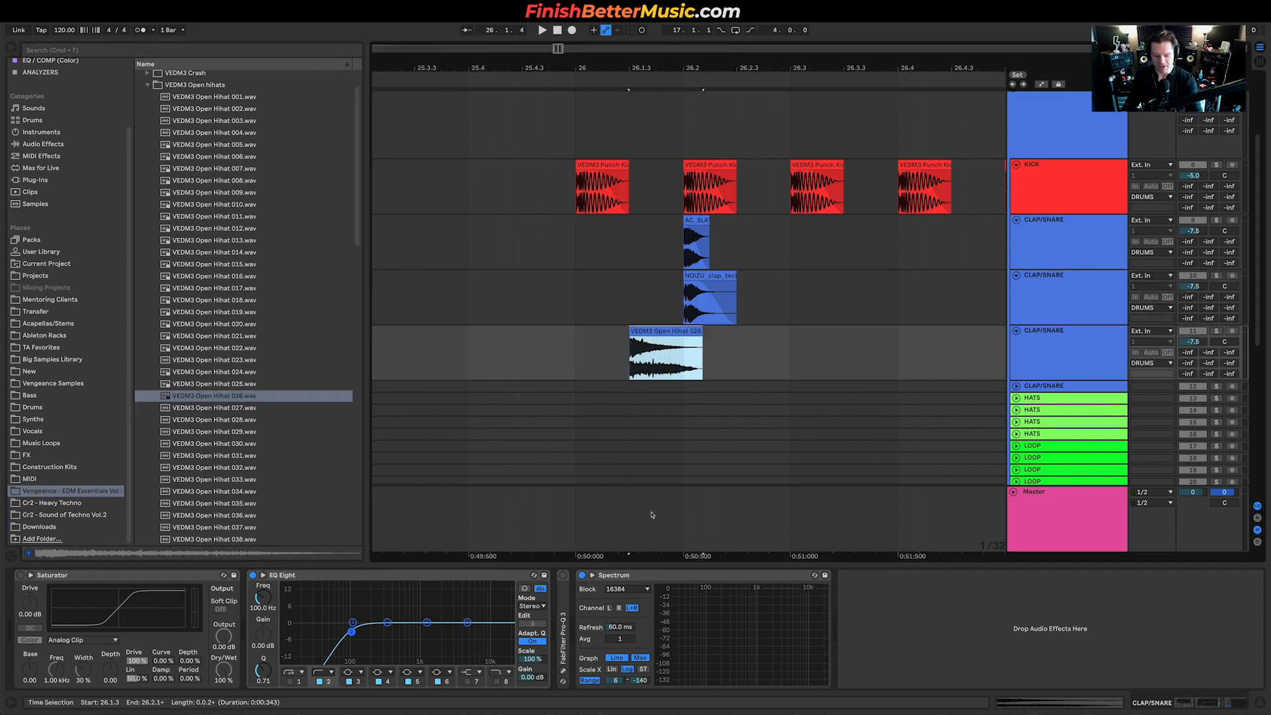
key(space)
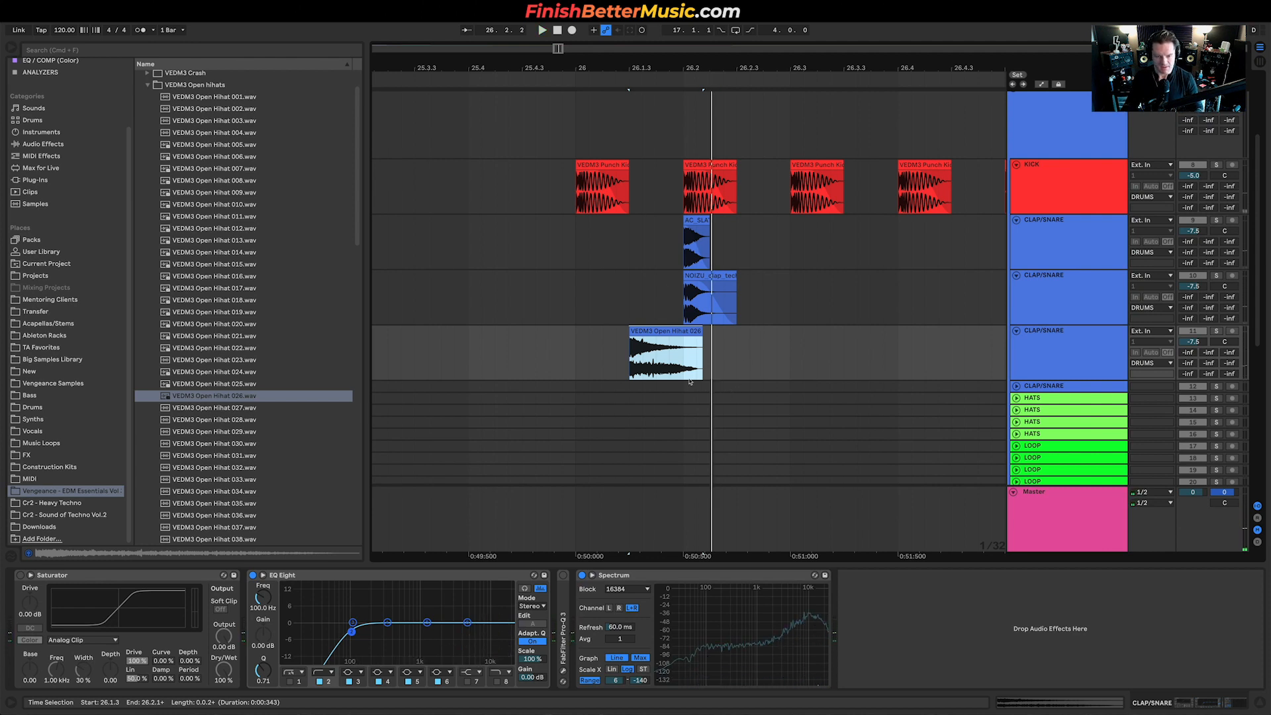
scroll(643, 349, up, 3)
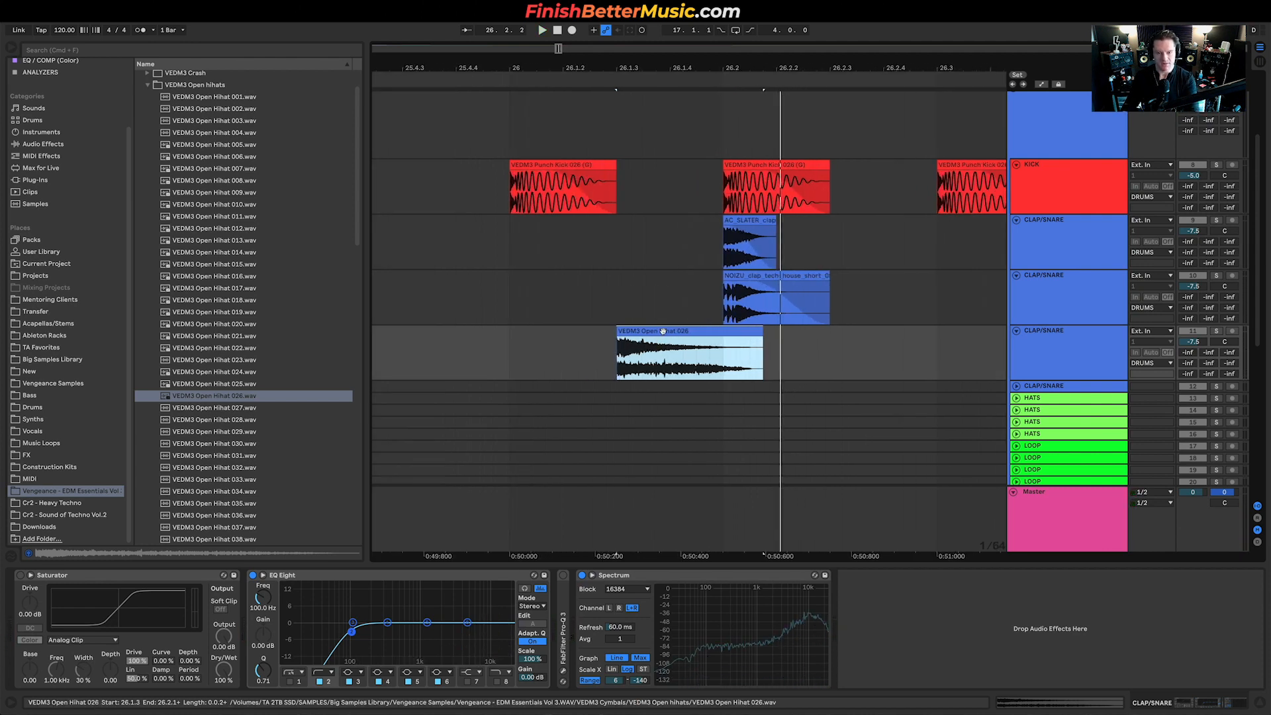
key(Delete)
Open the VEDM2 Open hihats folder within the cymbals of Vengeance - EDM Essentials Vol 2.WAV in Vengeance Samples
scroll(64, 254, up, 3)
scroll(51, 368, down, 3)
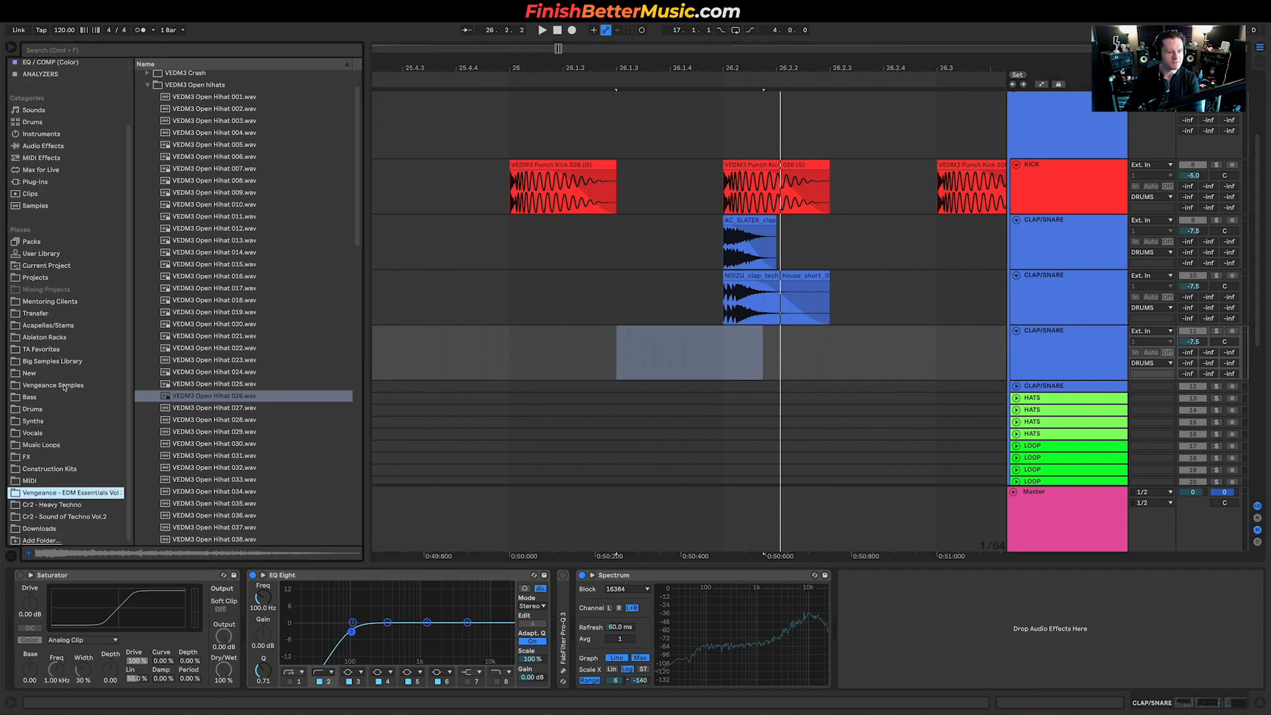
click(59, 385)
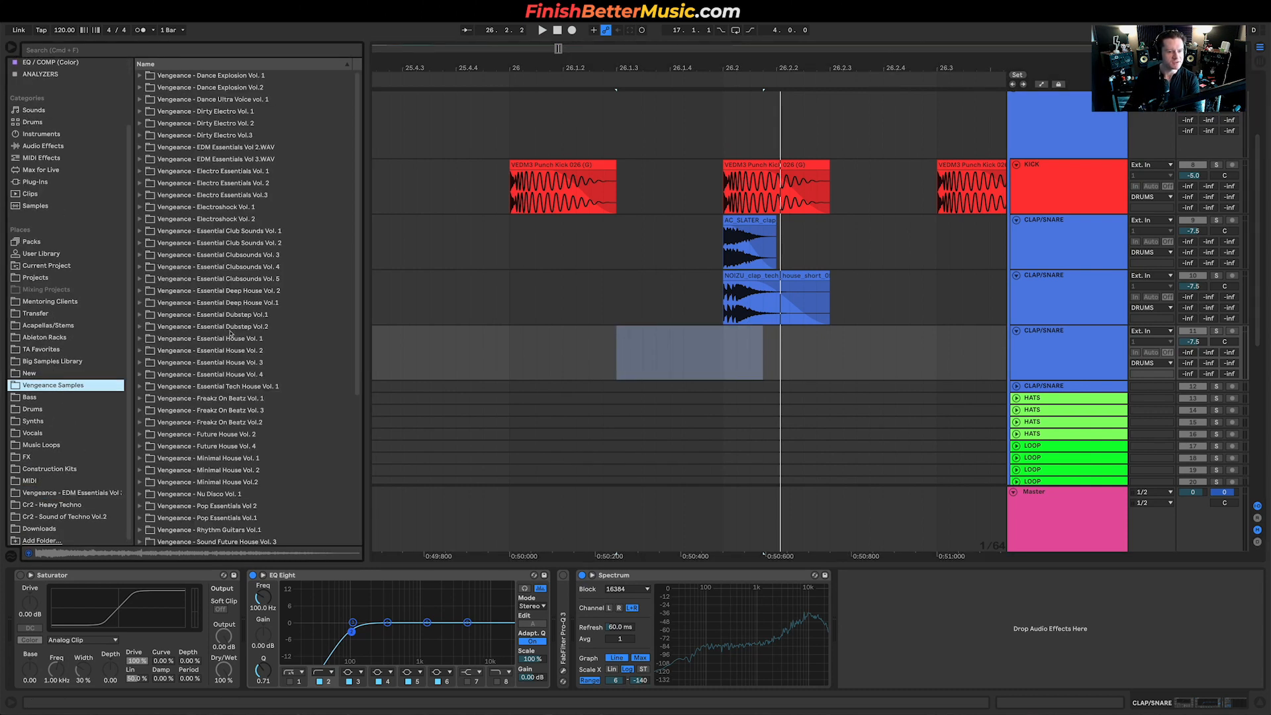
click(248, 149)
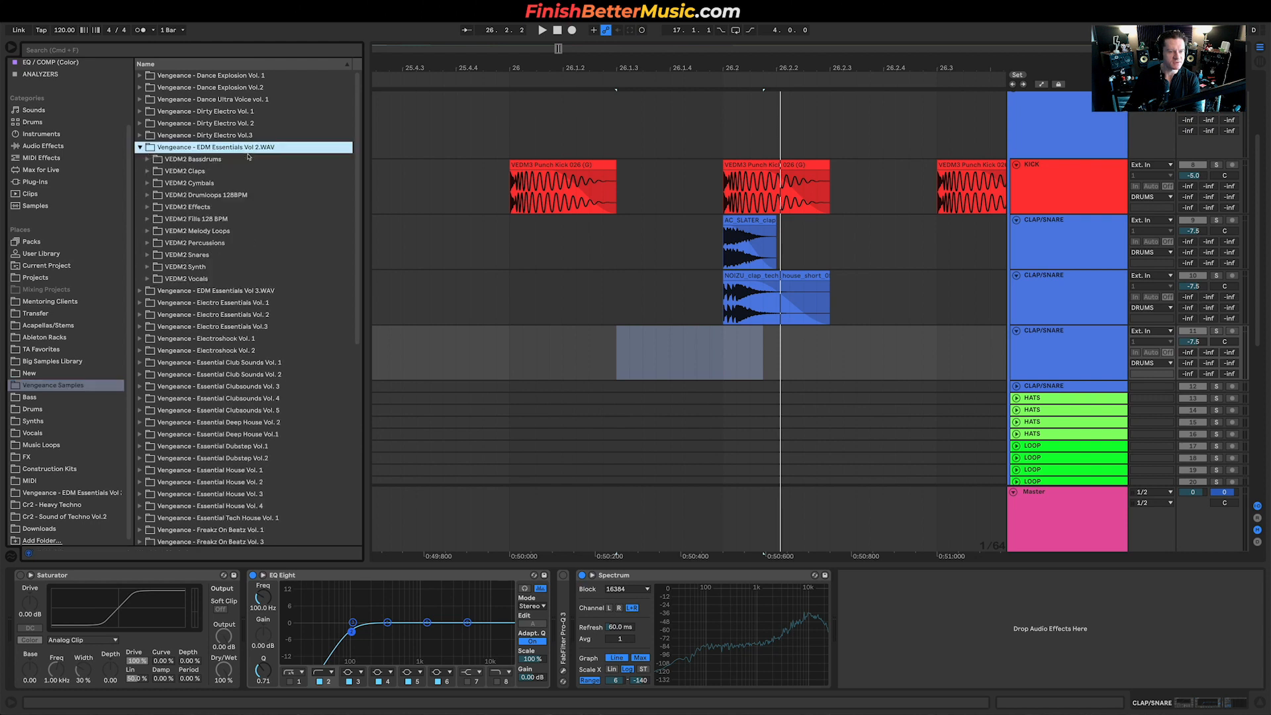
click(206, 182)
click(225, 196)
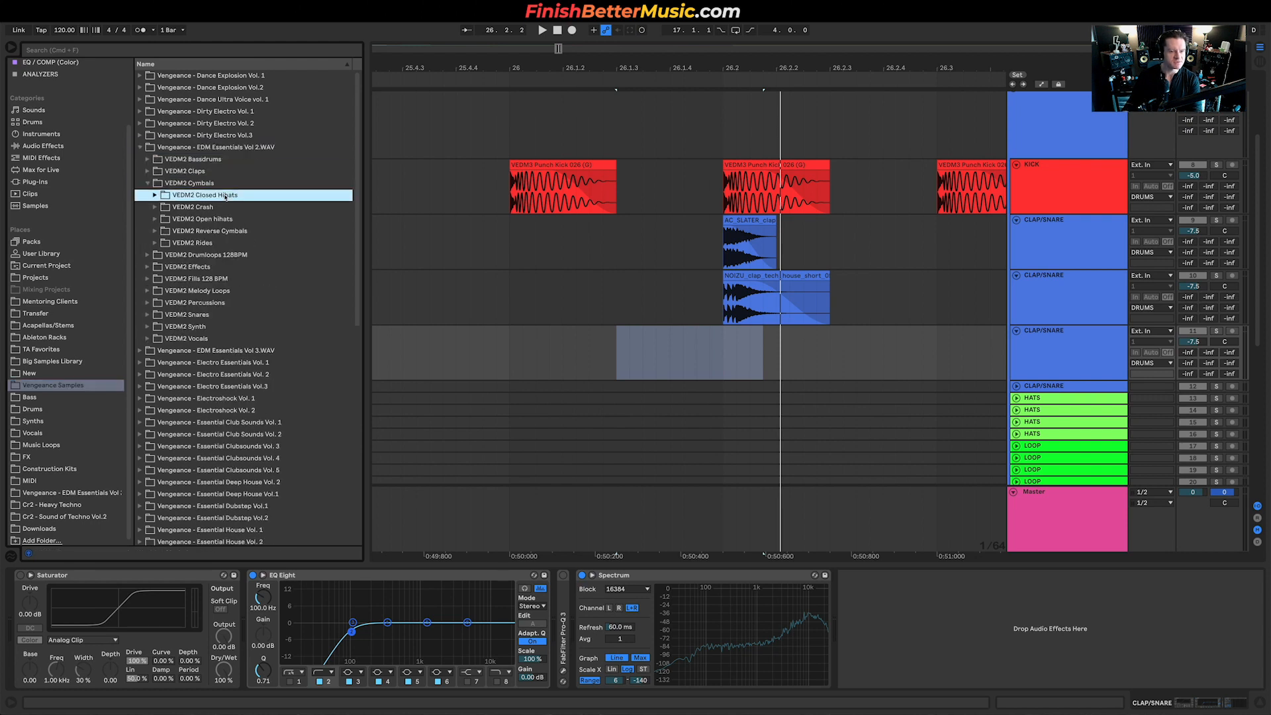
click(220, 221)
Preview the VEDM2 Open Hihat samples from 007 onwards and select VEDM2 Open Hihat 026.wav
click(238, 305)
key(Down)
key(Down)
key(Down)
key(Down)
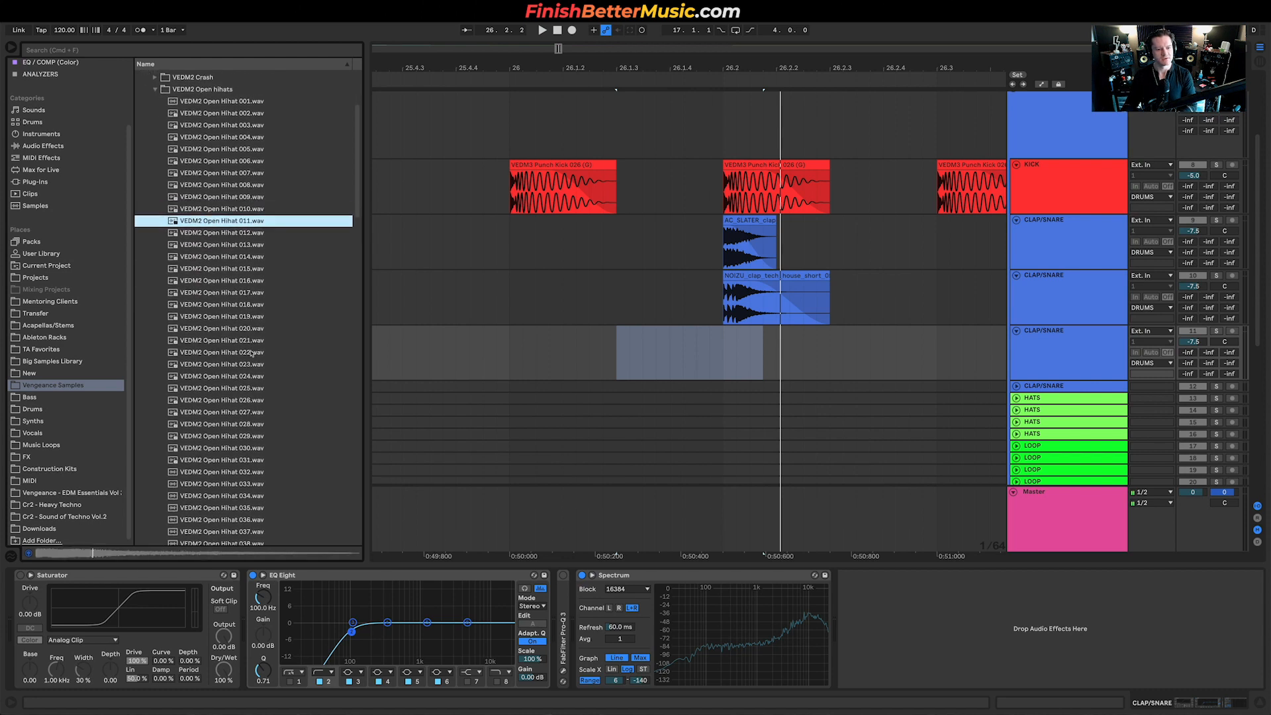
key(Down)
key(Down)
key(Down)
key(Down)
key(Down)
key(Down)
key(Down)
key(Down)
key(Down)
key(Down)
key(Down)
key(Down)
key(Down)
key(Down)
key(Down)
key(Down)
key(Up)
Place VEDM2 Open Hihat 026.wav at 26.1.3 on the third CLAP/SNARE track and give it a long fade-out
drag(235, 404, 622, 352)
drag(713, 340, 660, 339)
key(minus)
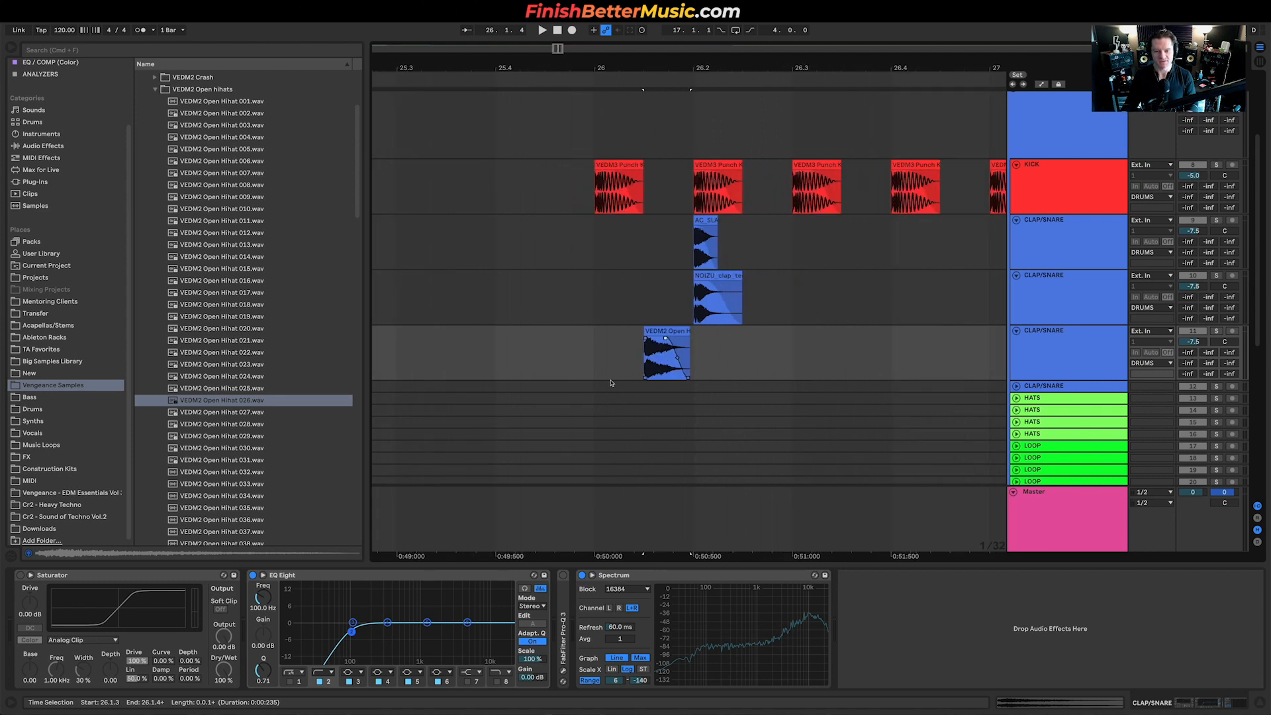
Return the solo to the DRUMS group and play the drums from bar 26
key(space)
scroll(1228, 148, up, 3)
click(1216, 161)
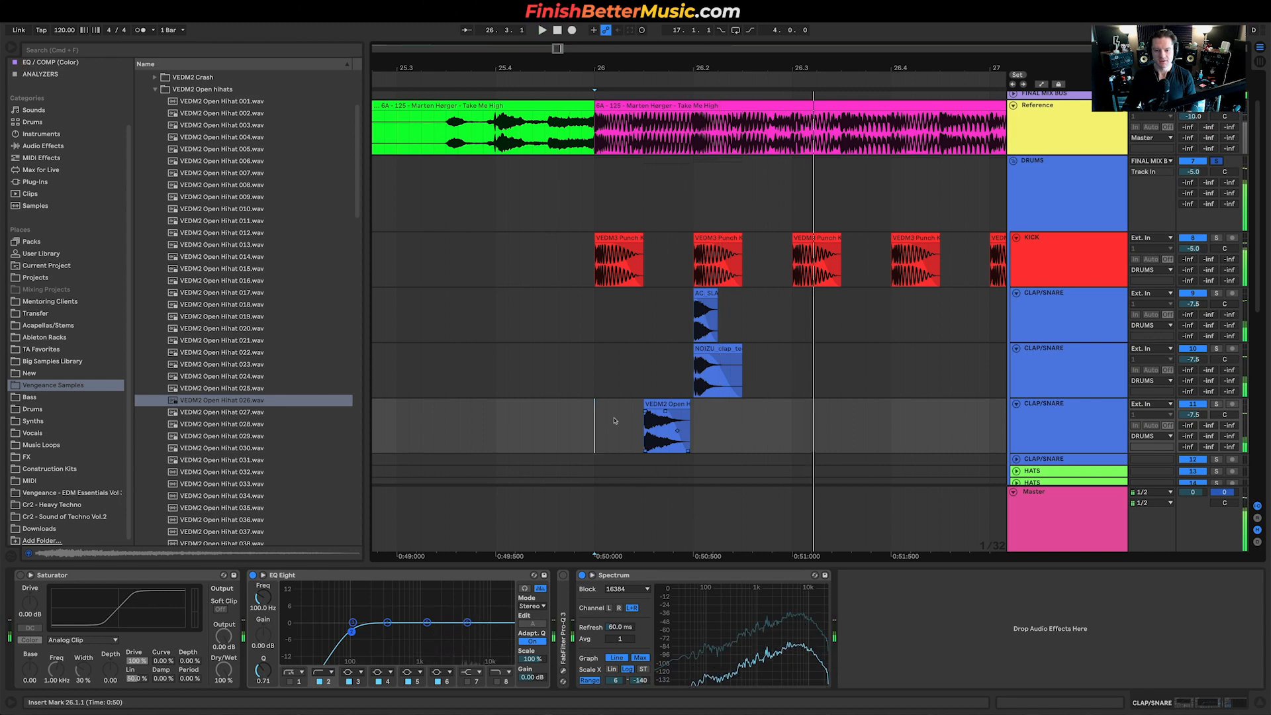
key(space)
Duplicate the one-beat open hi-hat region from 26.1.1 to 26.2.1 seven times, filling every offbeat up to bar 28
drag(613, 421, 696, 420)
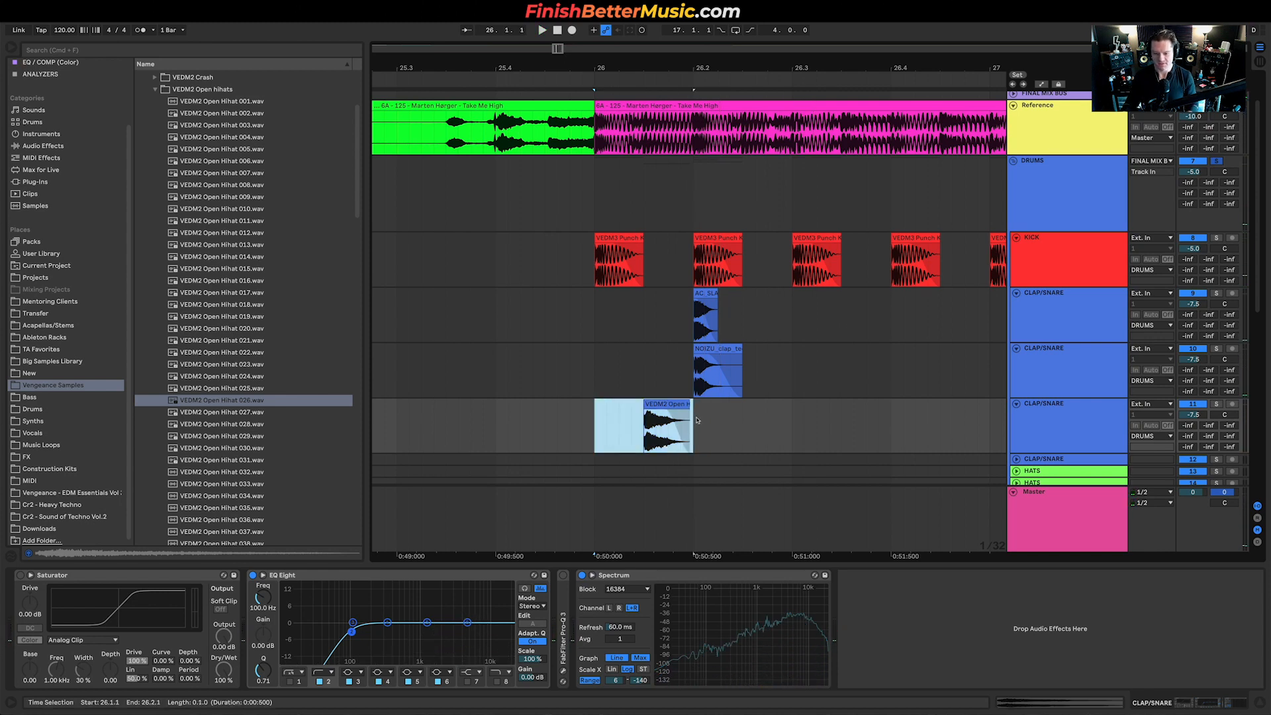
key(super+d)
key(super+d)
key(minus)
key(super+d)
key(super+d)
key(super+d)
key(super+d)
key(super+d)
Audition the repeated offbeat hi-hats together with the kick and first claps from bar 26
scroll(703, 424, up, 5)
key(space)
click(692, 424)
key(space)
click(682, 424)
key(space)
scroll(741, 427, down, 1)
scroll(752, 427, right, 3)
scroll(751, 427, down, 1)
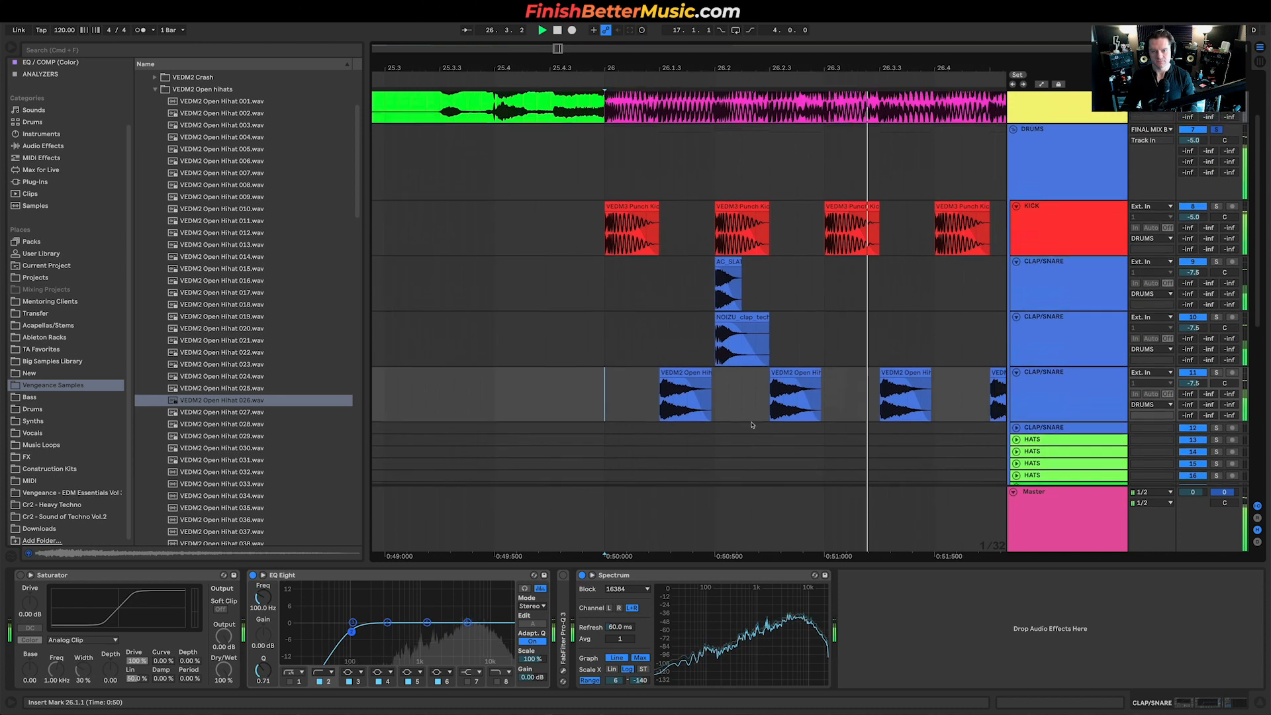
scroll(751, 427, right, 2)
key(space)
key(space)
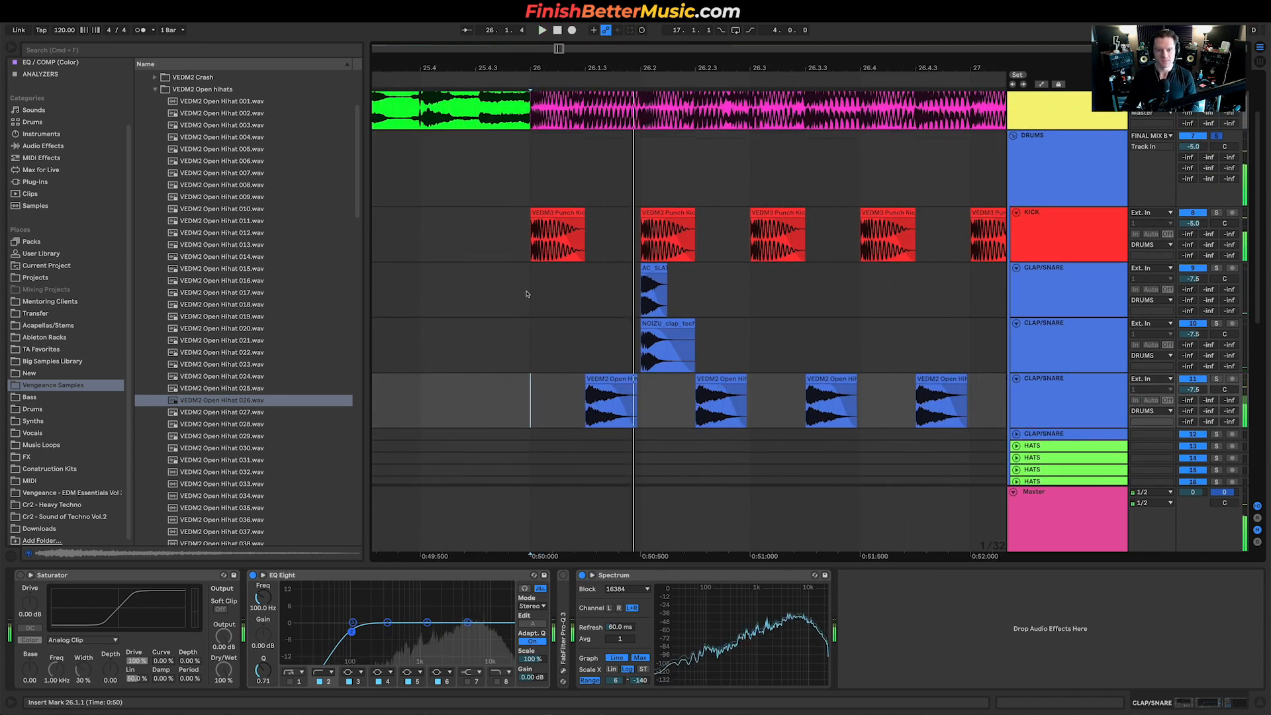
Duplicate the two layered claps' half-bar region from 26.1.1 to 26.3.1 three times, up to bar 28
drag(530, 289, 748, 331)
key(space)
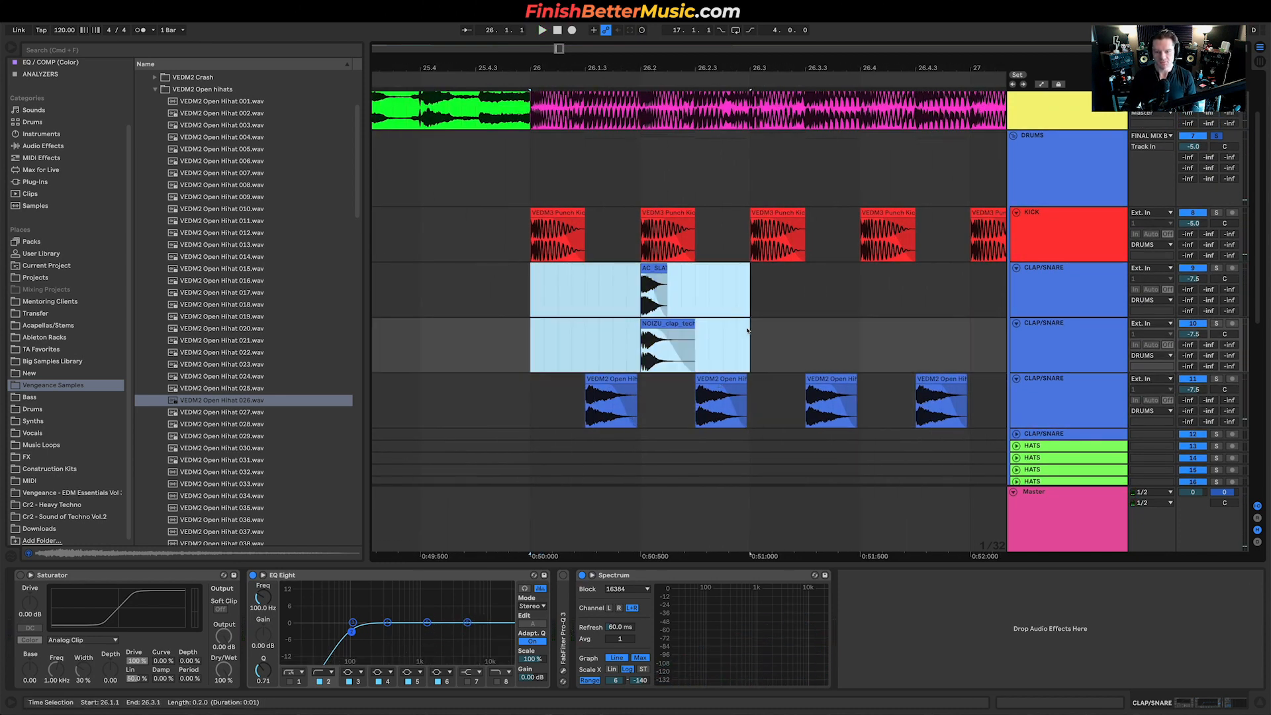
scroll(748, 331, down, 5)
key(super+d)
scroll(746, 331, right, 2)
key(super+d)
key(super+d)
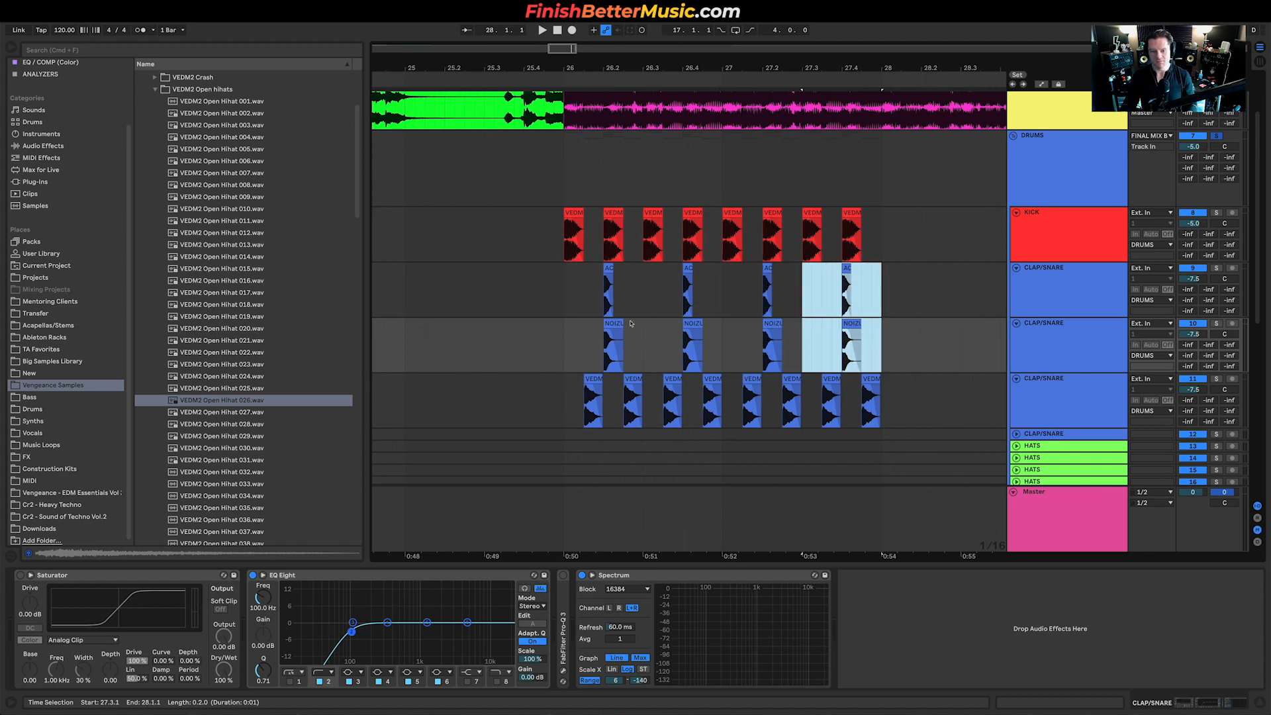
Play the full two-bar groove of kick, claps and hi-hats from bar 26
click(566, 336)
key(space)
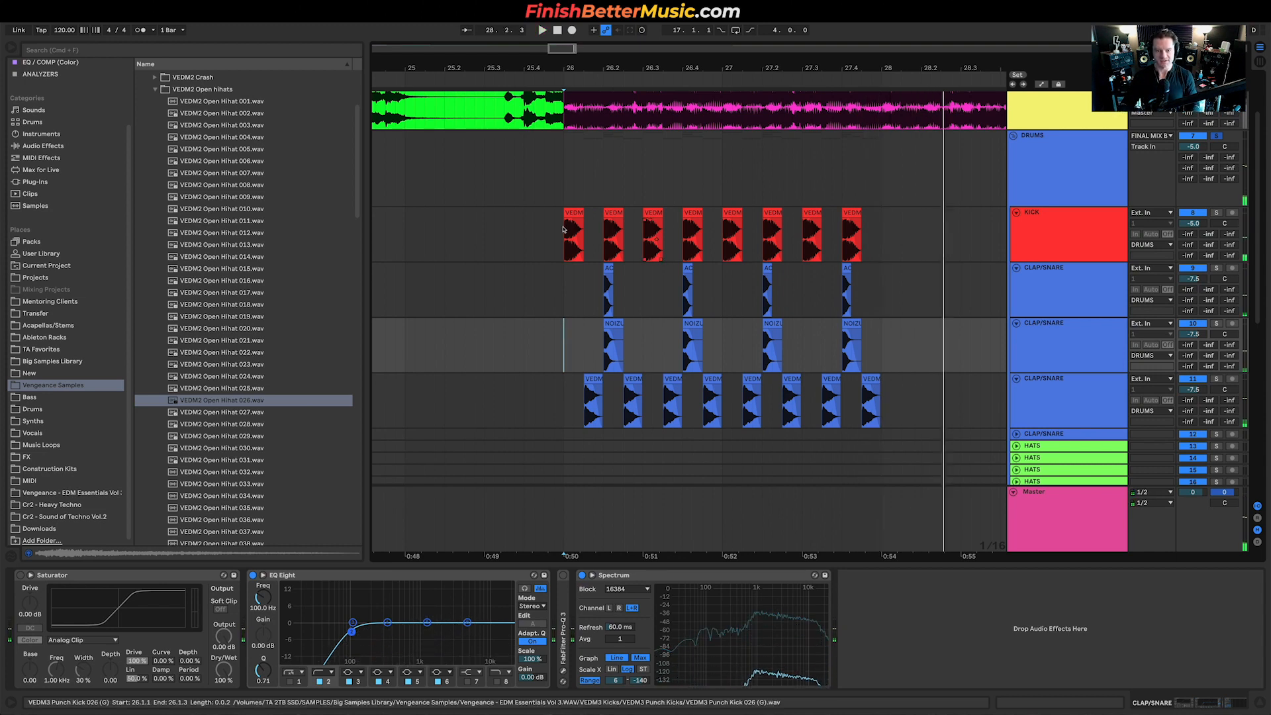
key(space)
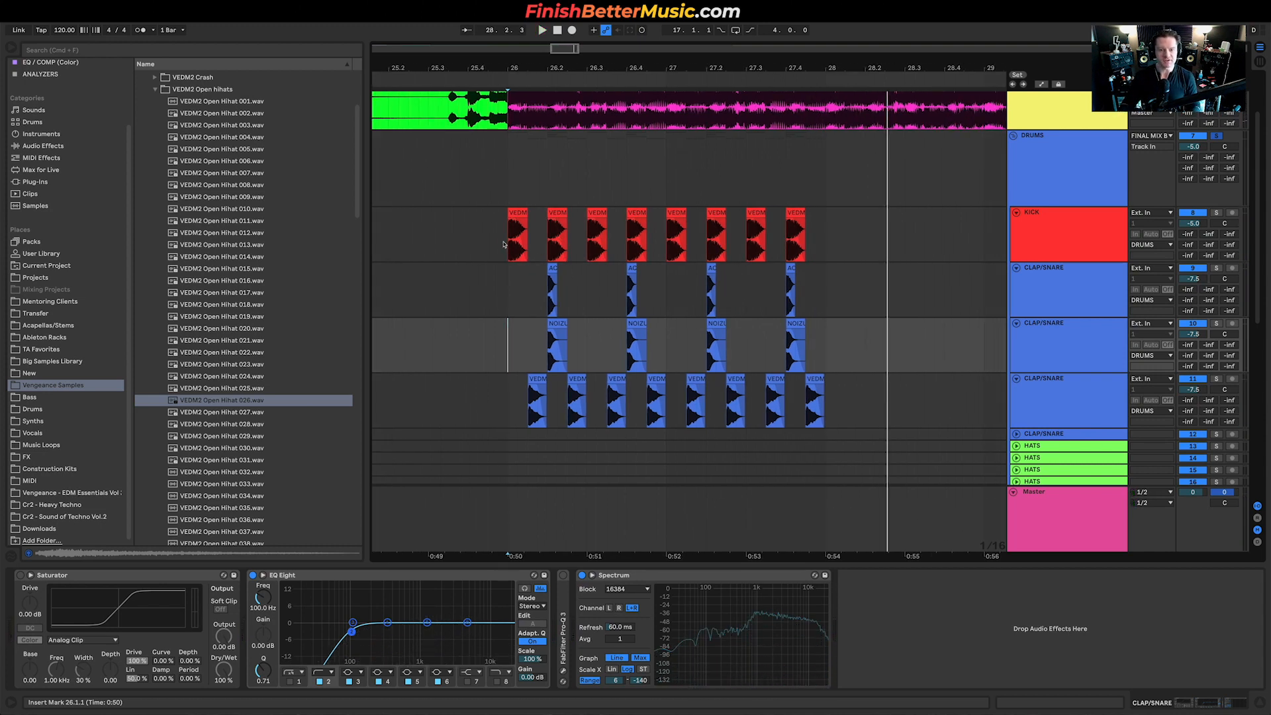
Duplicate the two-bar kick, clap and hi-hat pattern three times up to bar 34, and select the whole pattern from bar 26
drag(511, 245, 824, 421)
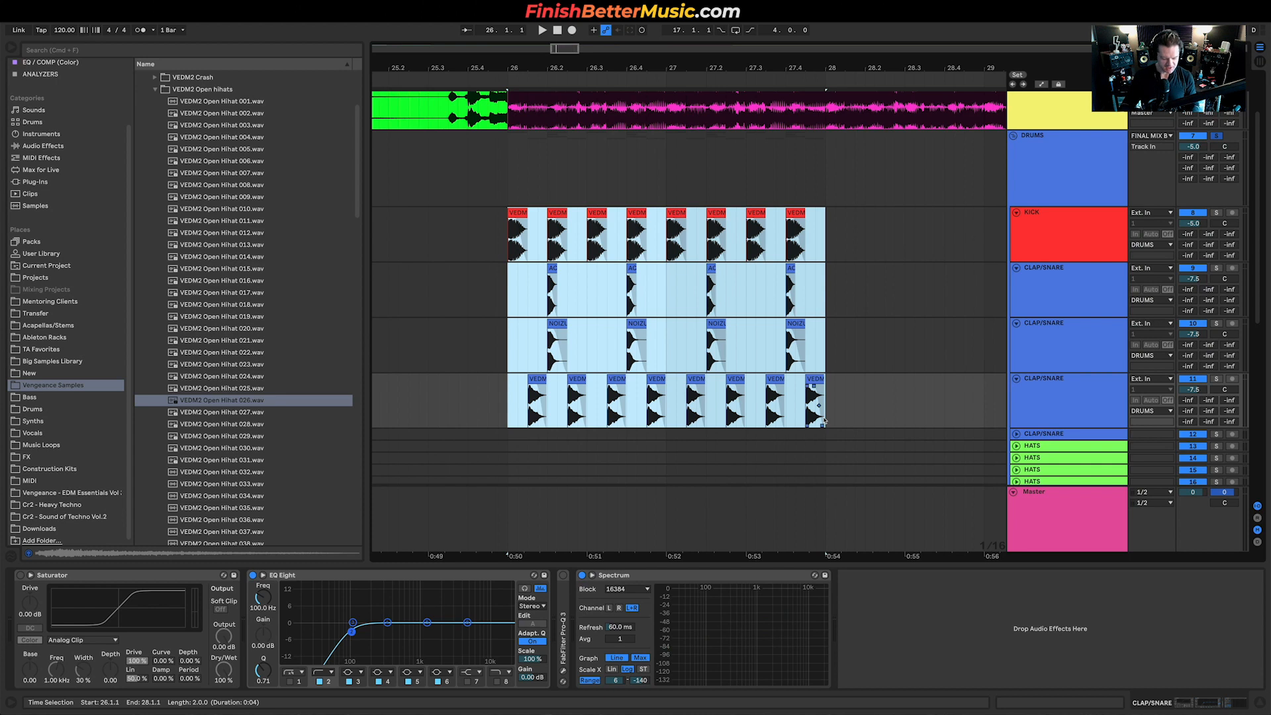
key(ctrl+d)
key(minus)
key(minus)
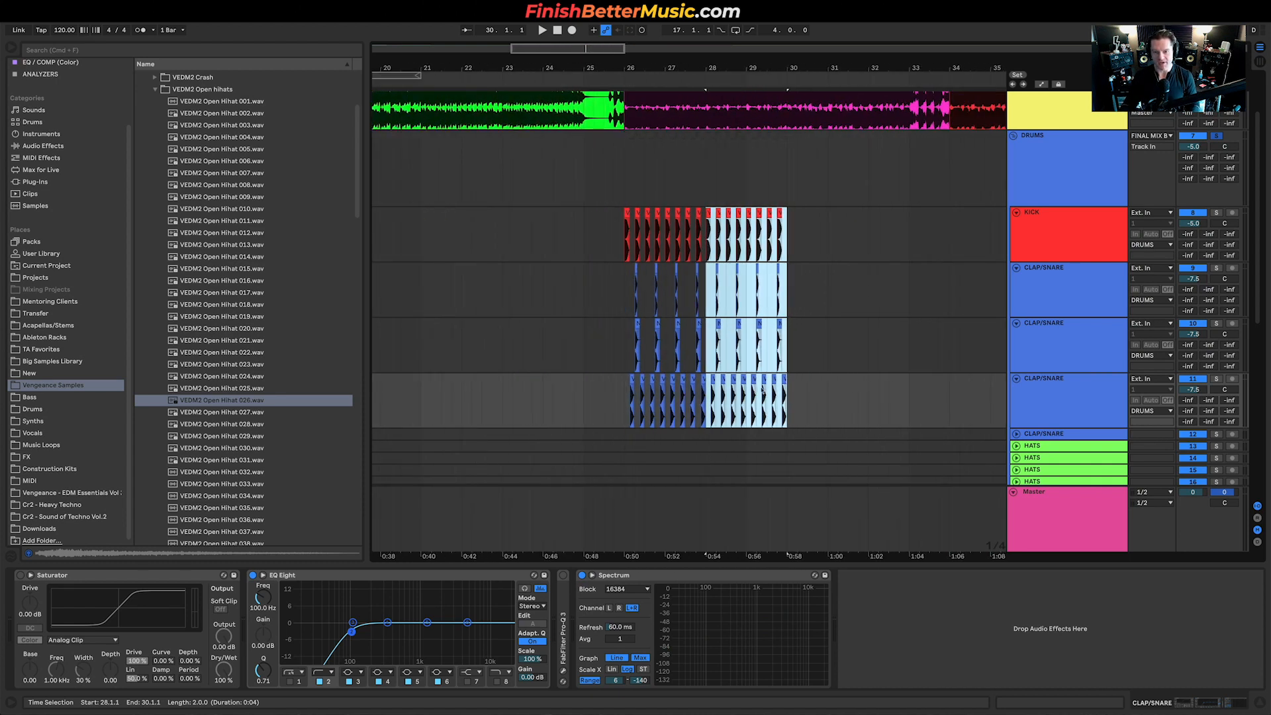
key(ctrl+d)
key(ctrl+d)
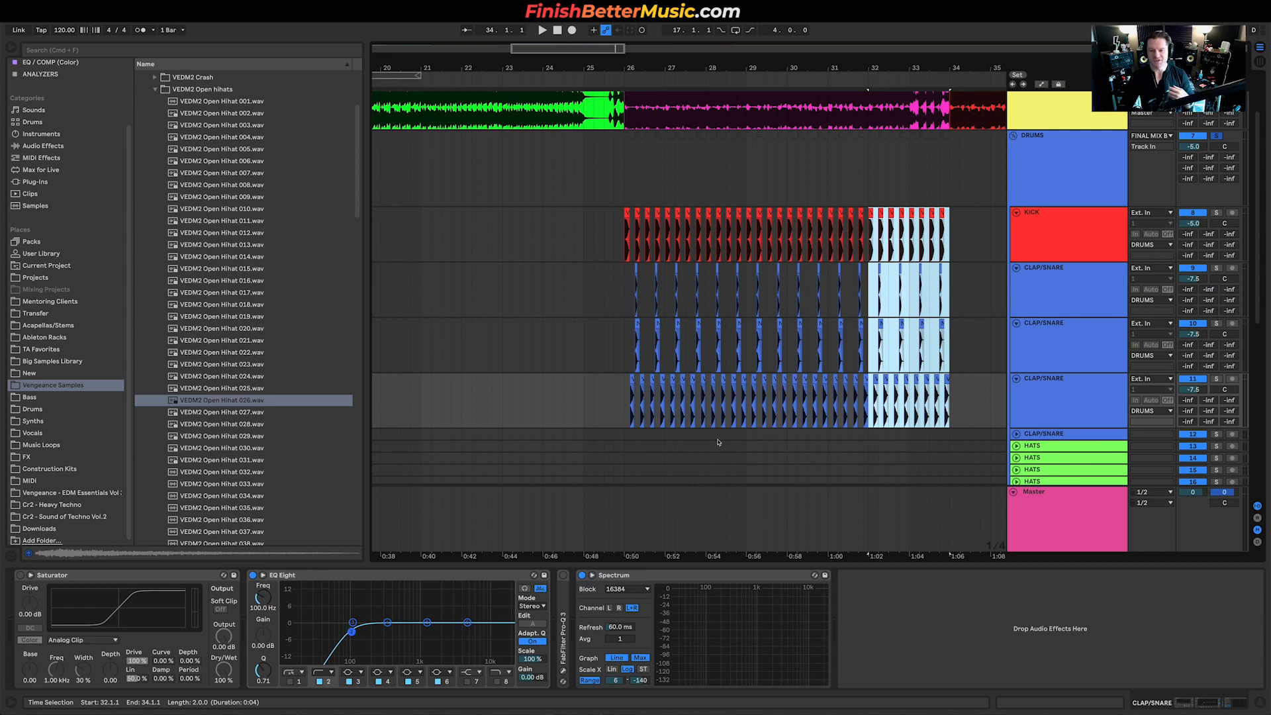
drag(624, 237, 947, 427)
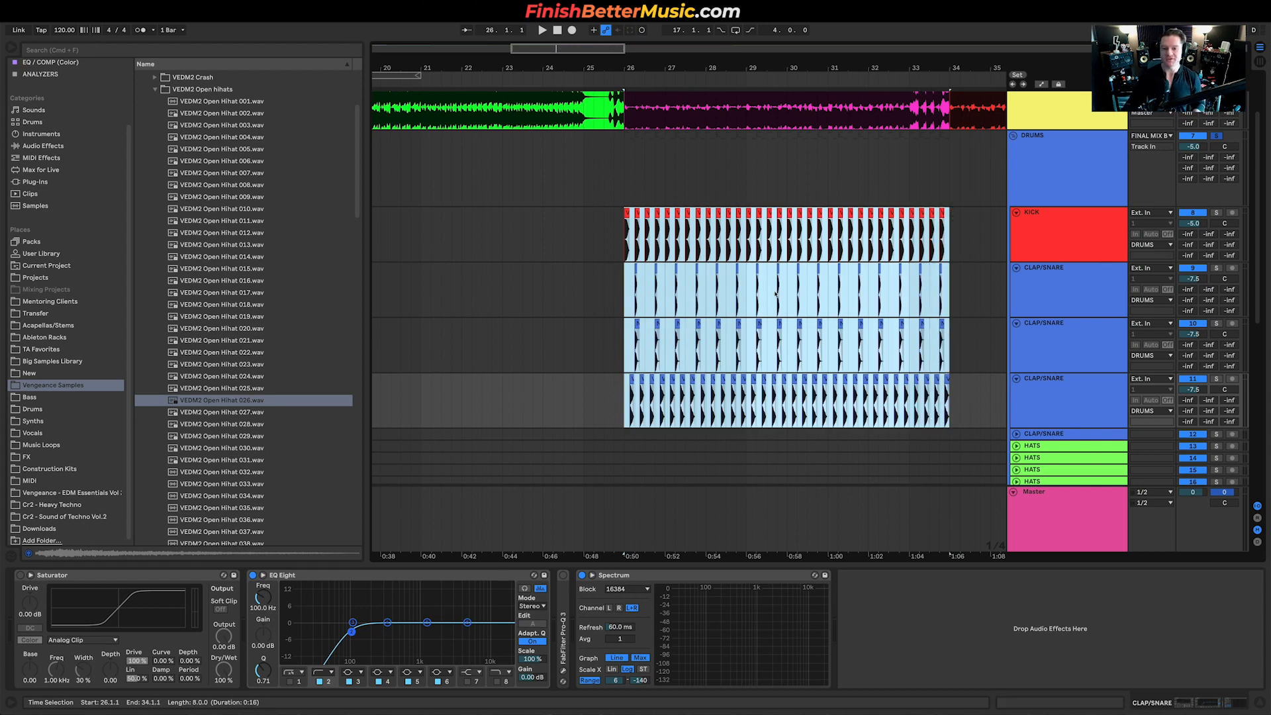
scroll(739, 346, up, 3)
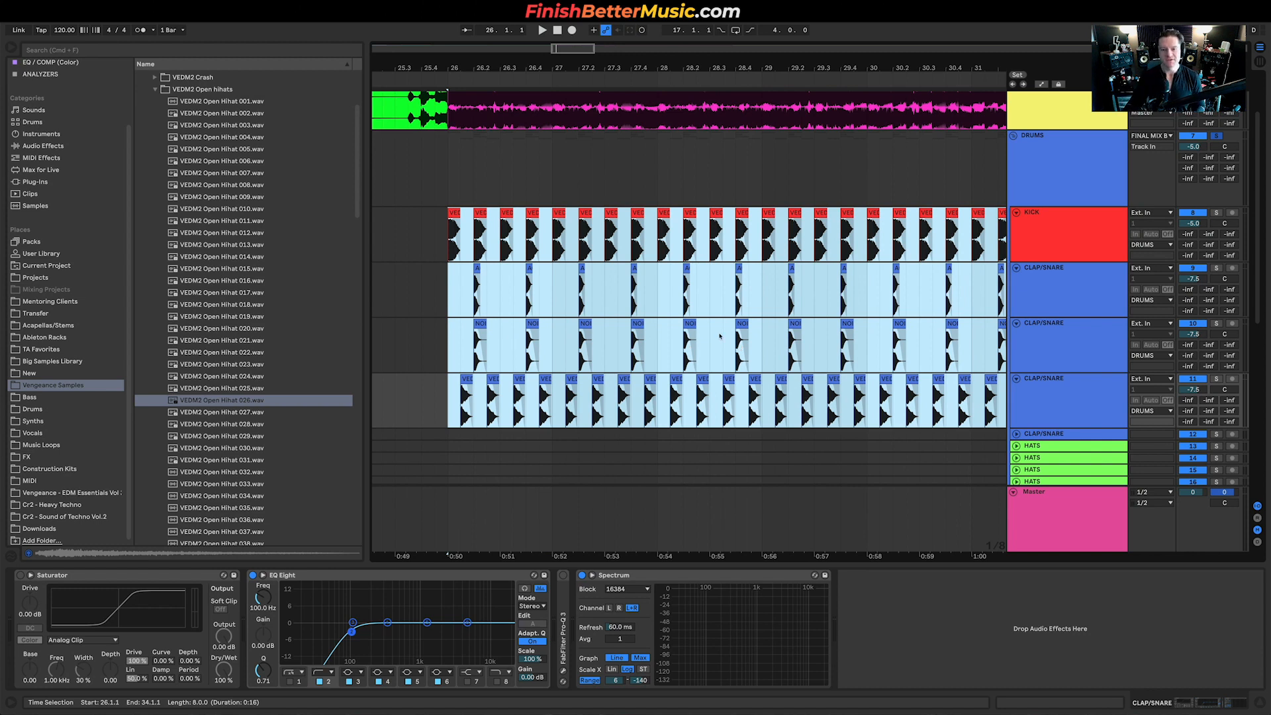
Duplicate the Reference track and delete all the clips from one of the two copies
scroll(719, 336, down, 4)
scroll(752, 320, down, 3)
scroll(752, 320, down, 1)
scroll(1016, 314, up, 2)
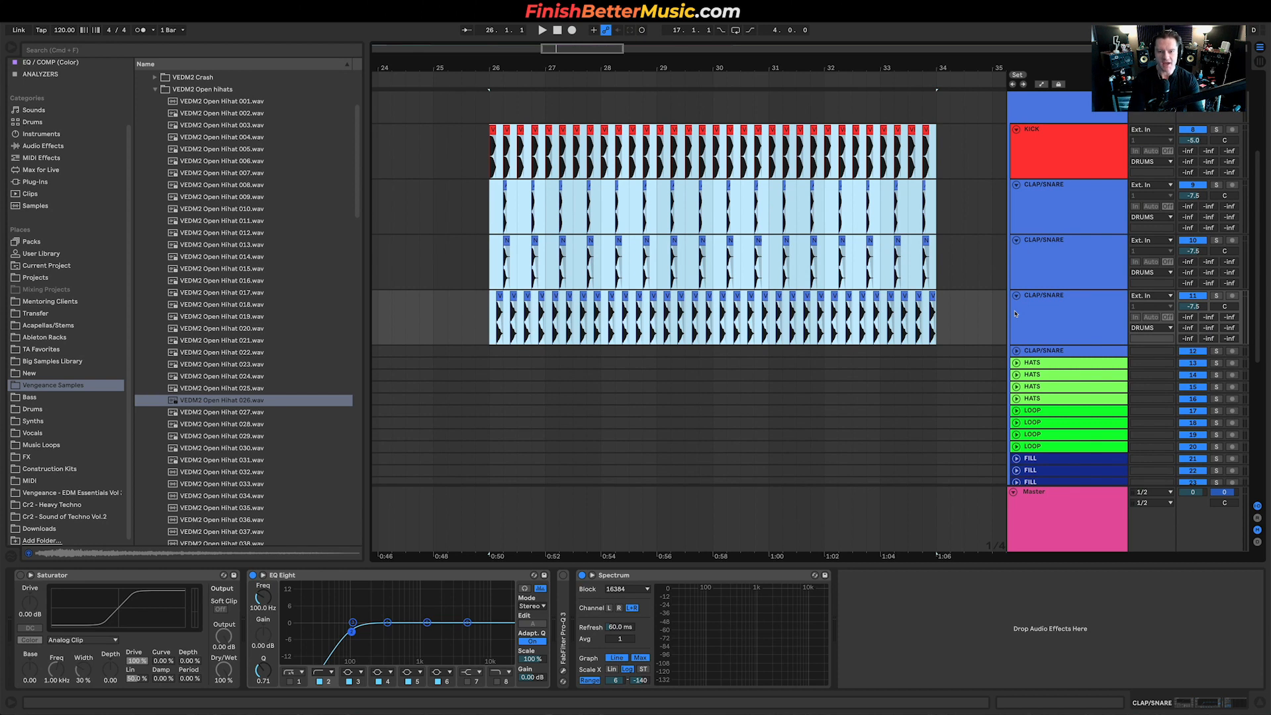
scroll(969, 310, up, 4)
scroll(970, 310, left, 3)
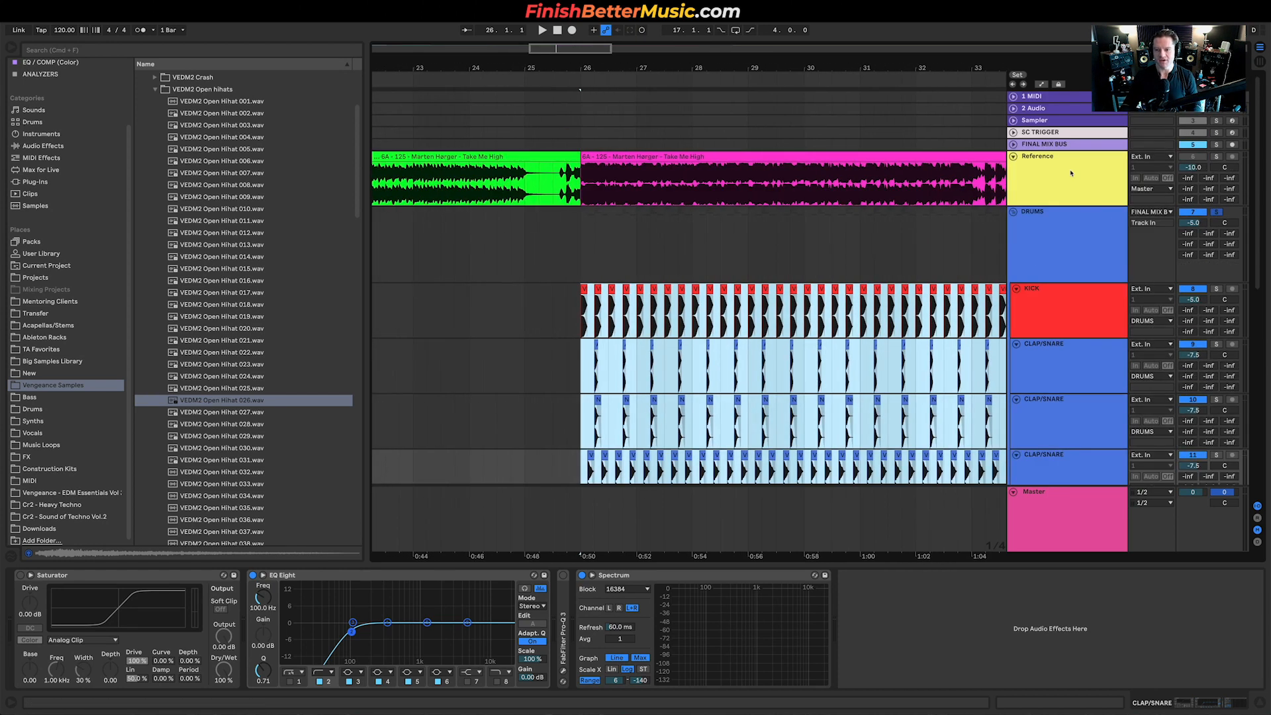
click(1070, 173)
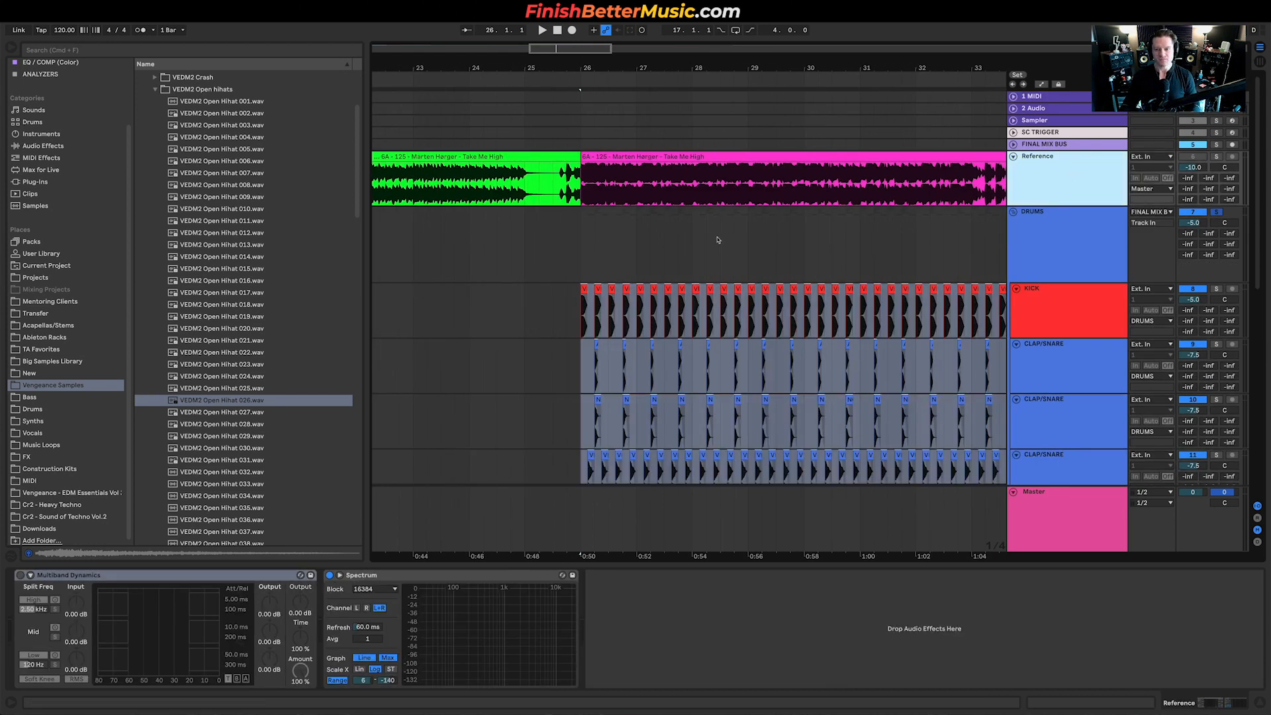
key(super+d)
scroll(719, 241, down, 11)
scroll(953, 185, up, 3)
drag(978, 233, 374, 236)
key(Delete)
Move the green reference clip spanning bars 17 to 26 onto the empty Reference track, and collapse the other Reference track
drag(477, 157, 475, 246)
scroll(500, 244, up, 8)
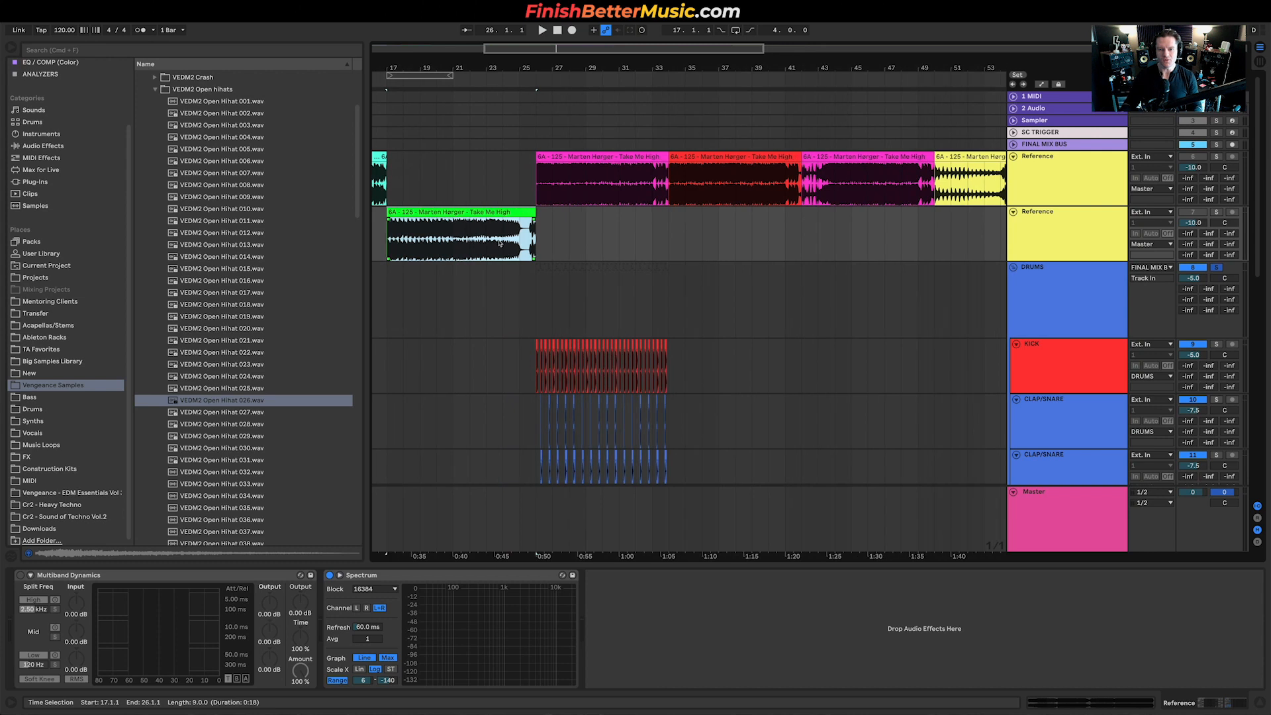
click(1013, 156)
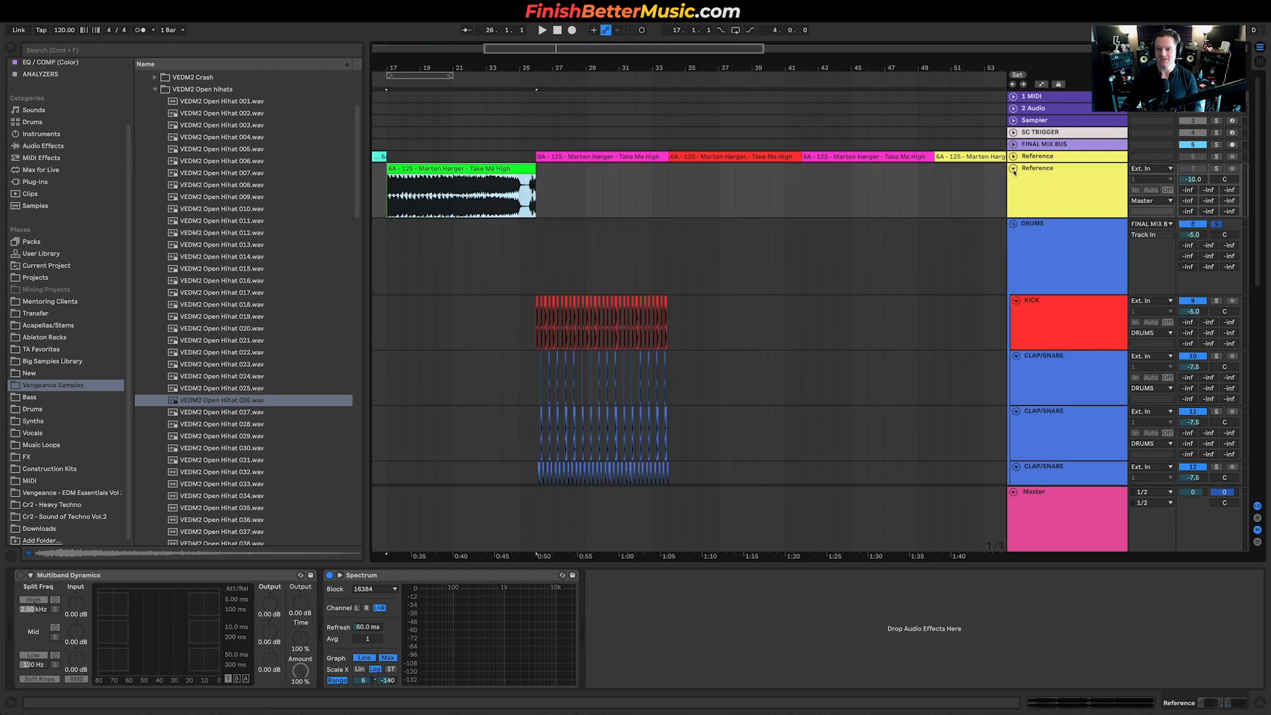
Move a MIDI track to the top of the BASS group, above its audio tracks
scroll(560, 290, down, 5)
scroll(560, 290, up, 2)
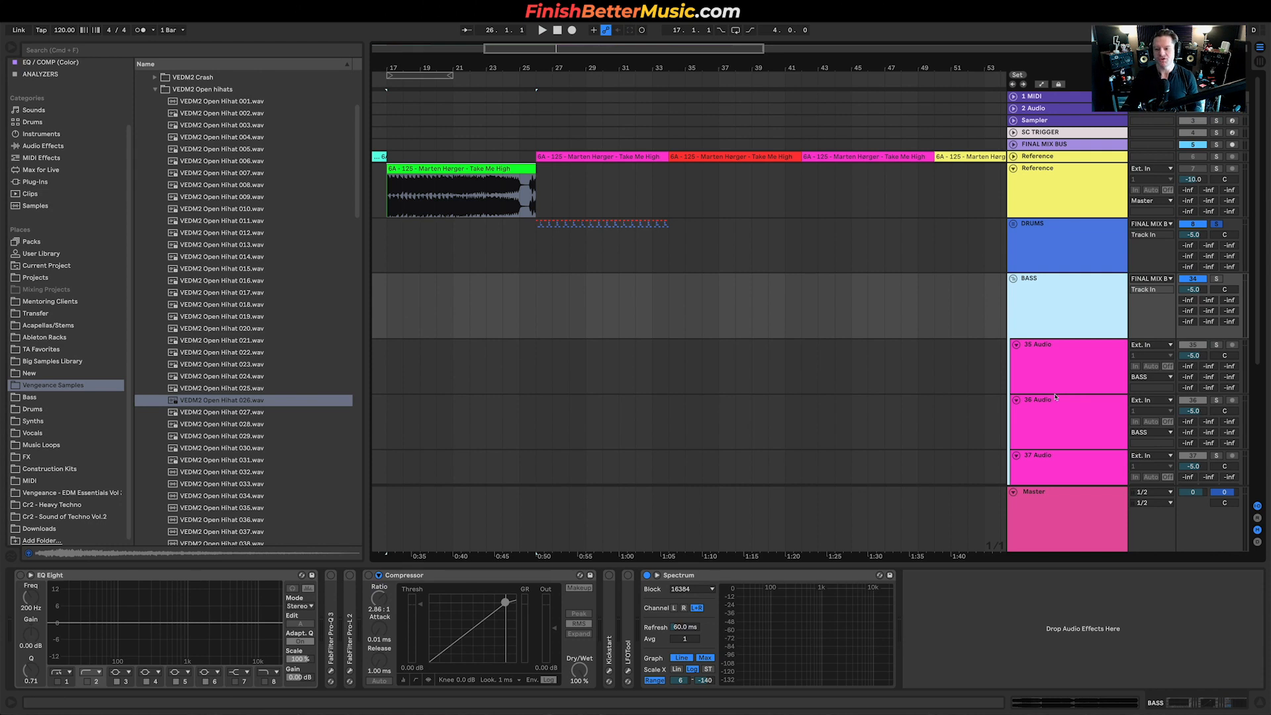
scroll(1055, 389, down, 3)
drag(1047, 400, 1009, 249)
Copy the Minor scale clip from the 1 MIDI track to the 35 MIDI bass track at bar 25, and expand that track
scroll(672, 176, up, 3)
scroll(411, 168, left, 6)
drag(398, 94, 803, 349)
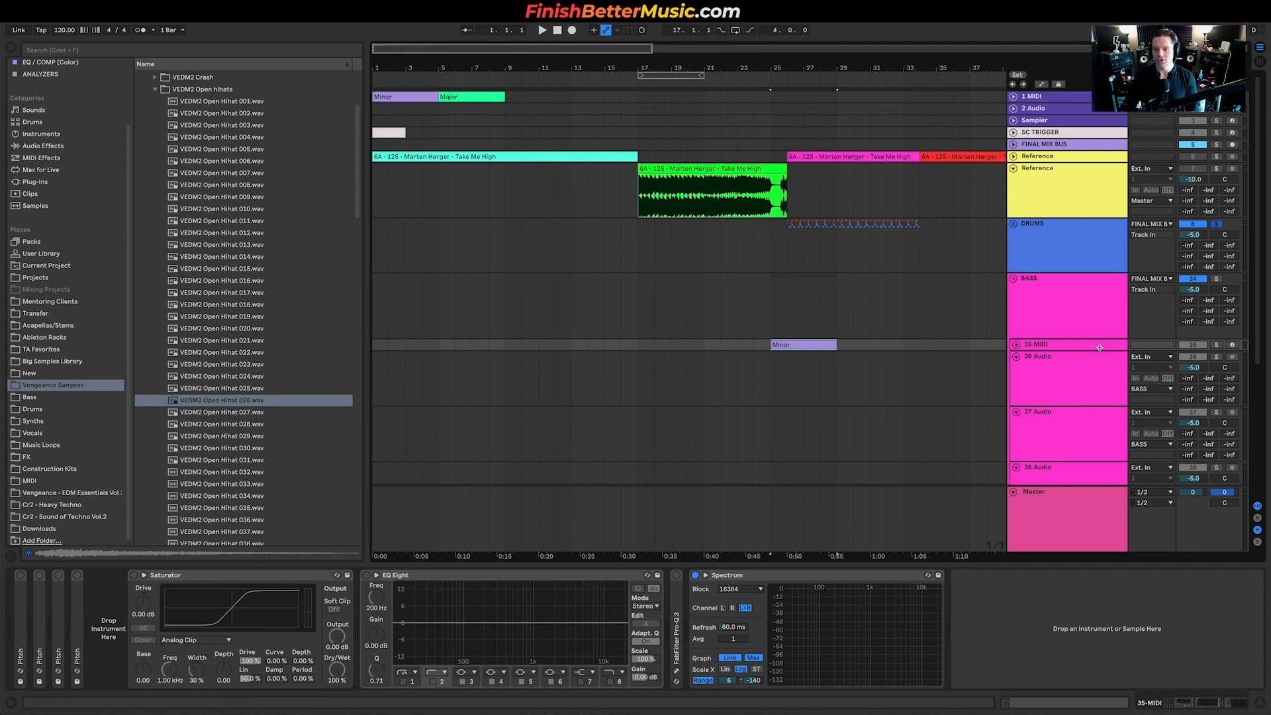
click(1017, 345)
scroll(791, 379, up, 5)
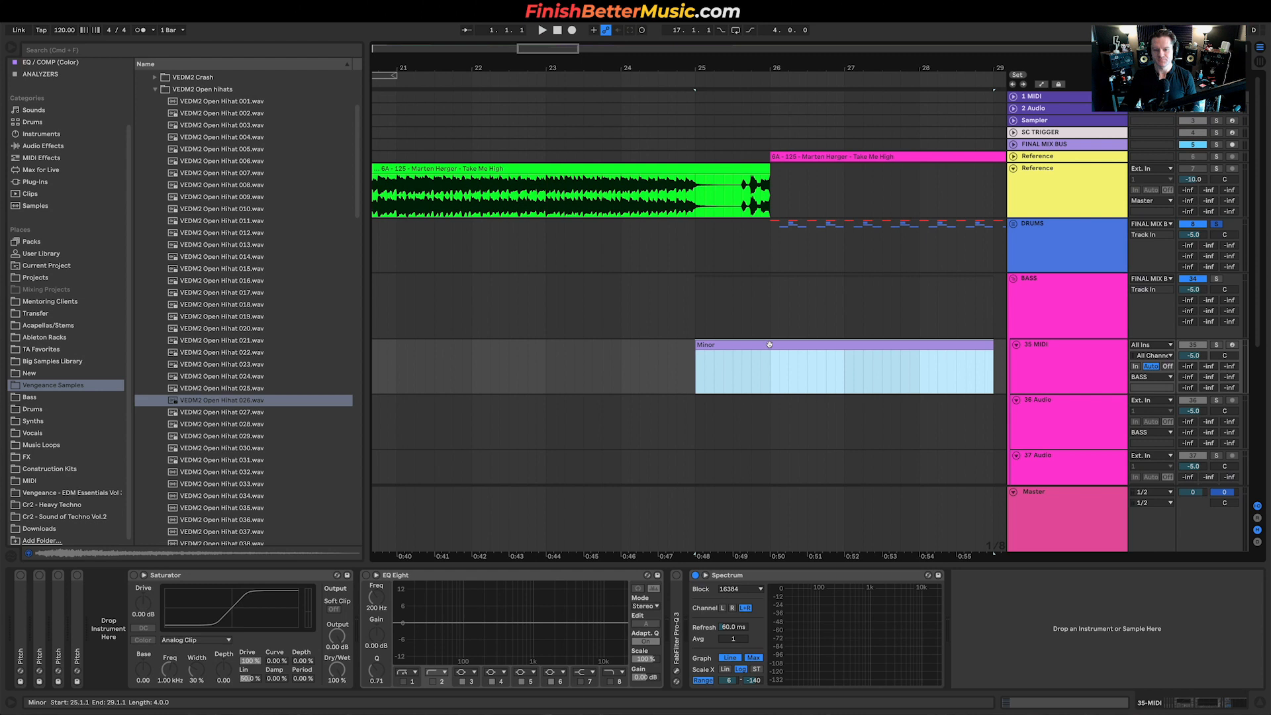
Open the Minor clip's notes for editing and enlarge the note editor
double_click(769, 346)
scroll(466, 460, down, 3)
scroll(466, 460, down, 2)
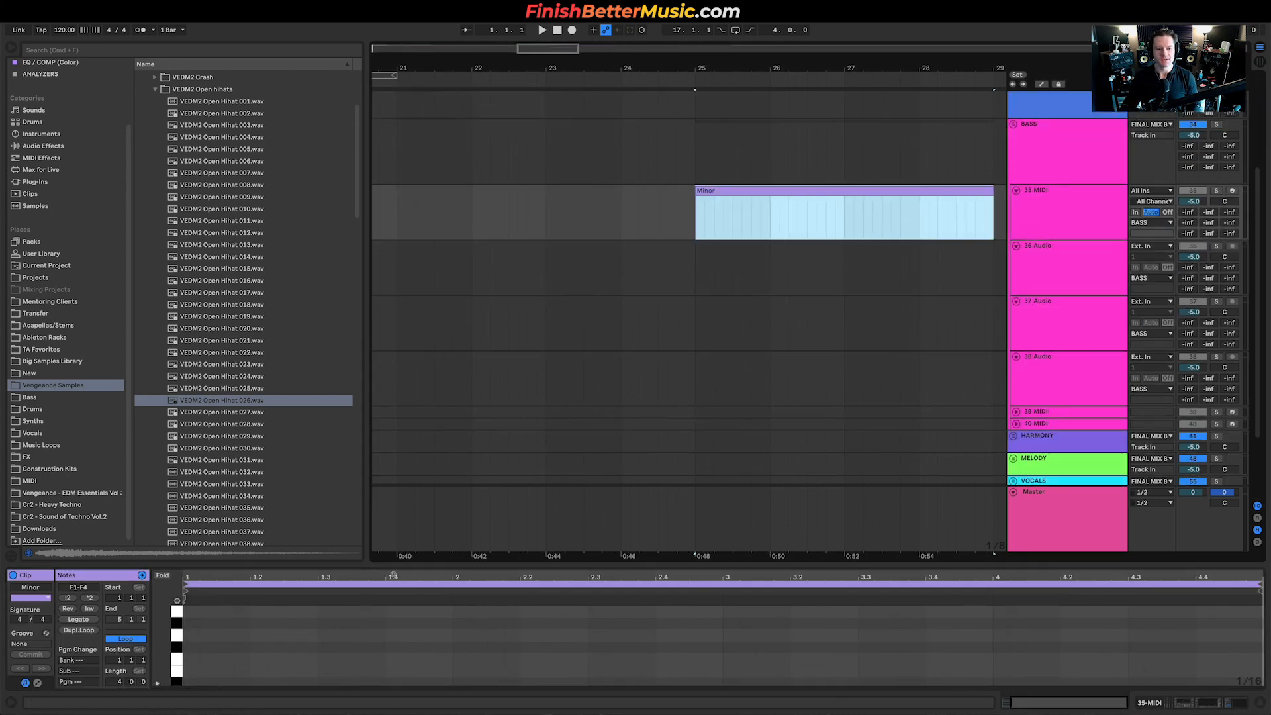
drag(408, 566, 445, 356)
Transpose all the scale guide notes up two semitones to start at G1, and fold the editor to the scale's notes
click(462, 564)
key(super+a)
scroll(309, 562, down, 8)
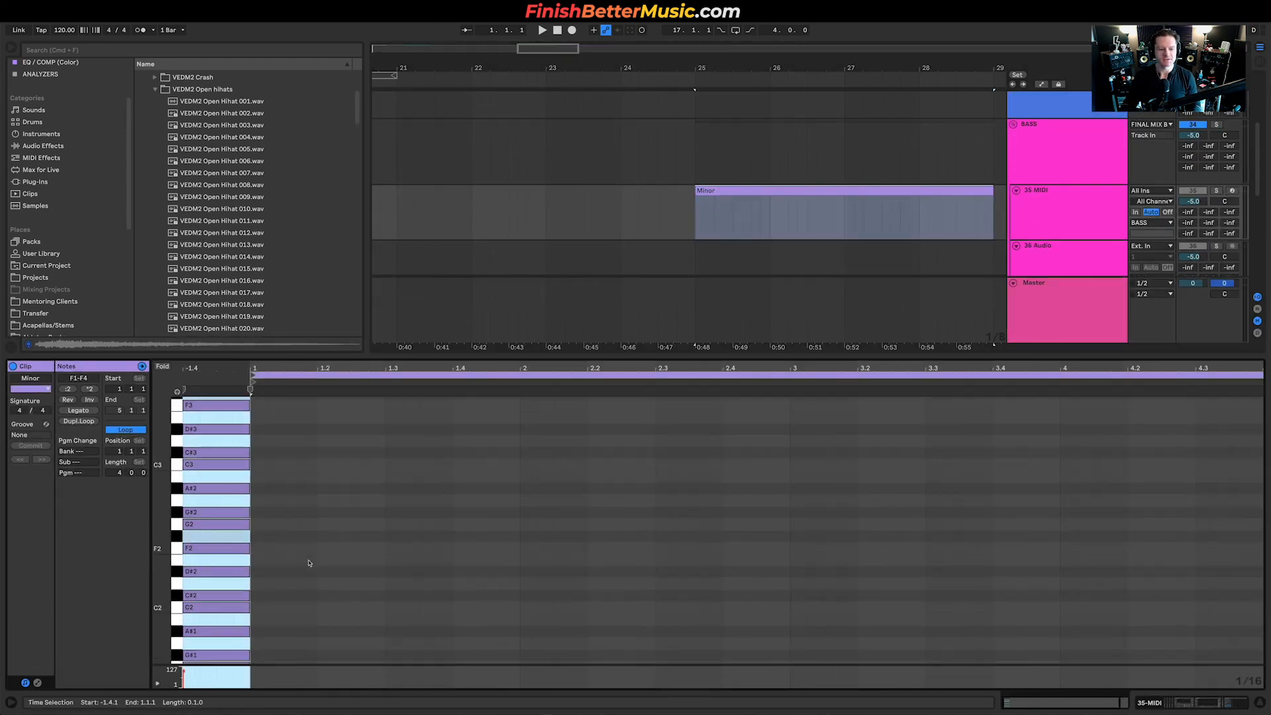
click(276, 580)
scroll(276, 511, up, 8)
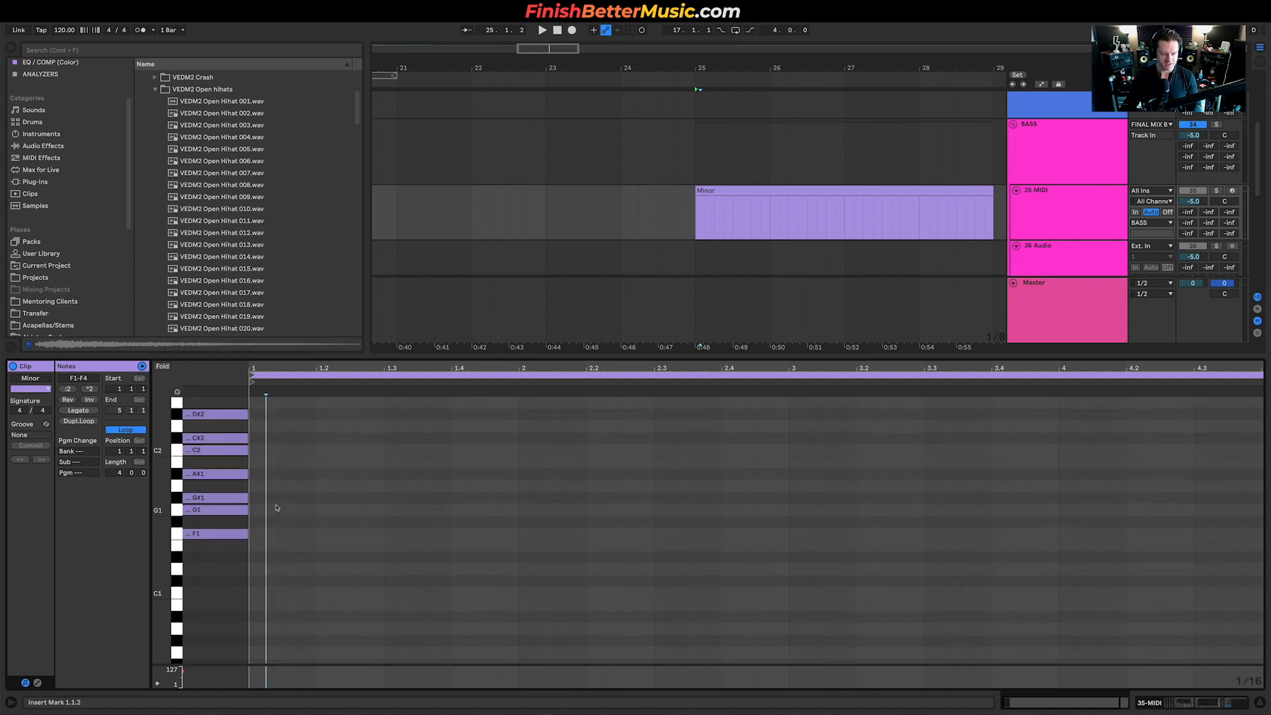
key(super+a)
drag(198, 541, 190, 524)
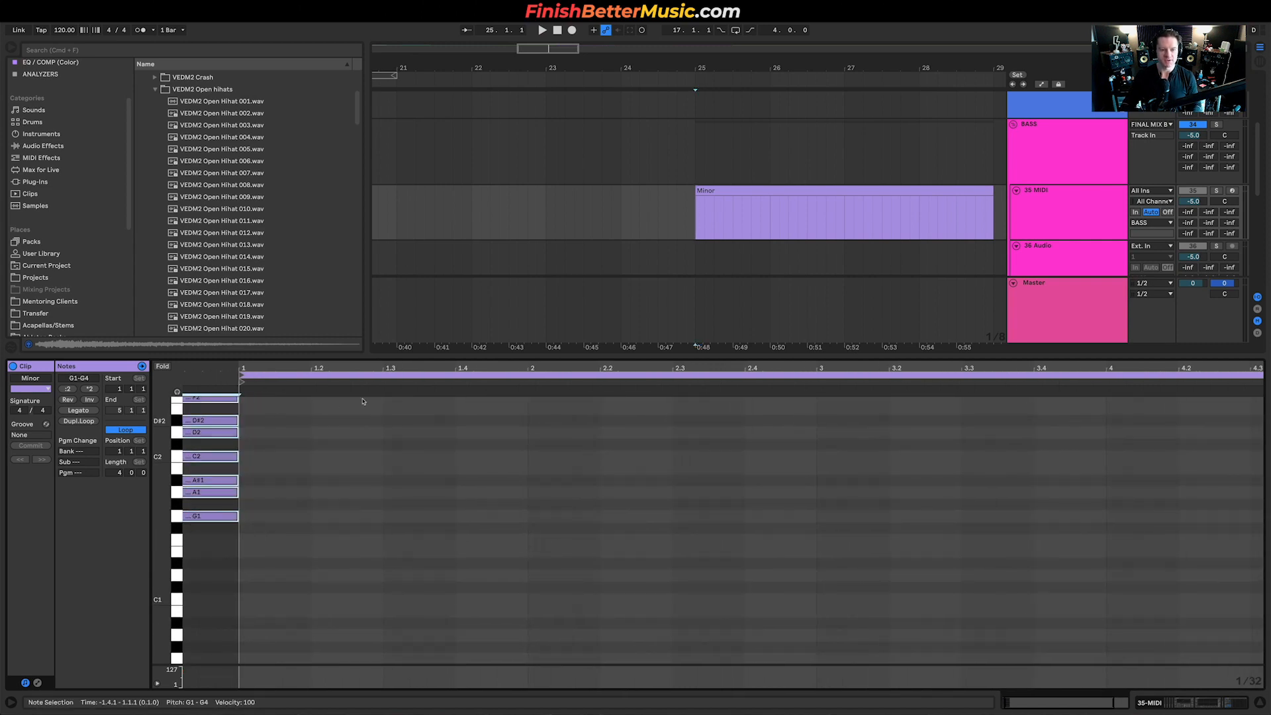
click(162, 366)
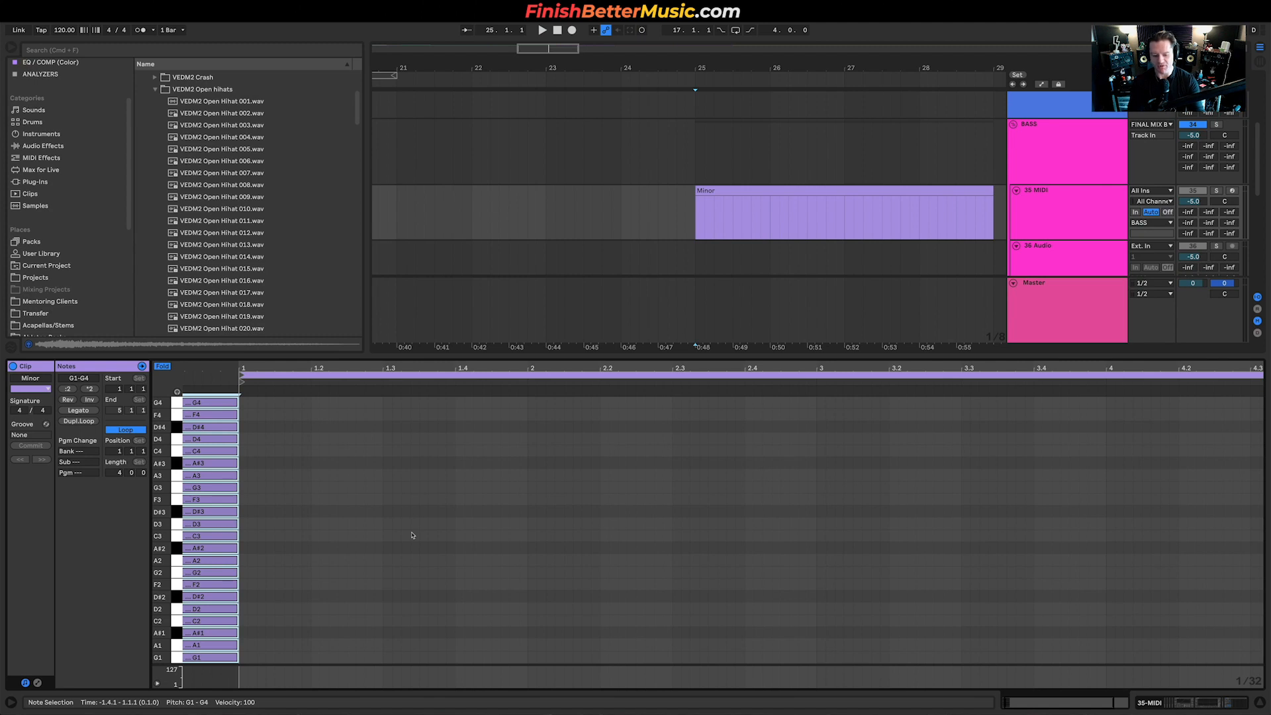
Move the Minor clip on the bass track one bar later to start at bar 26
scroll(729, 204, up, 3)
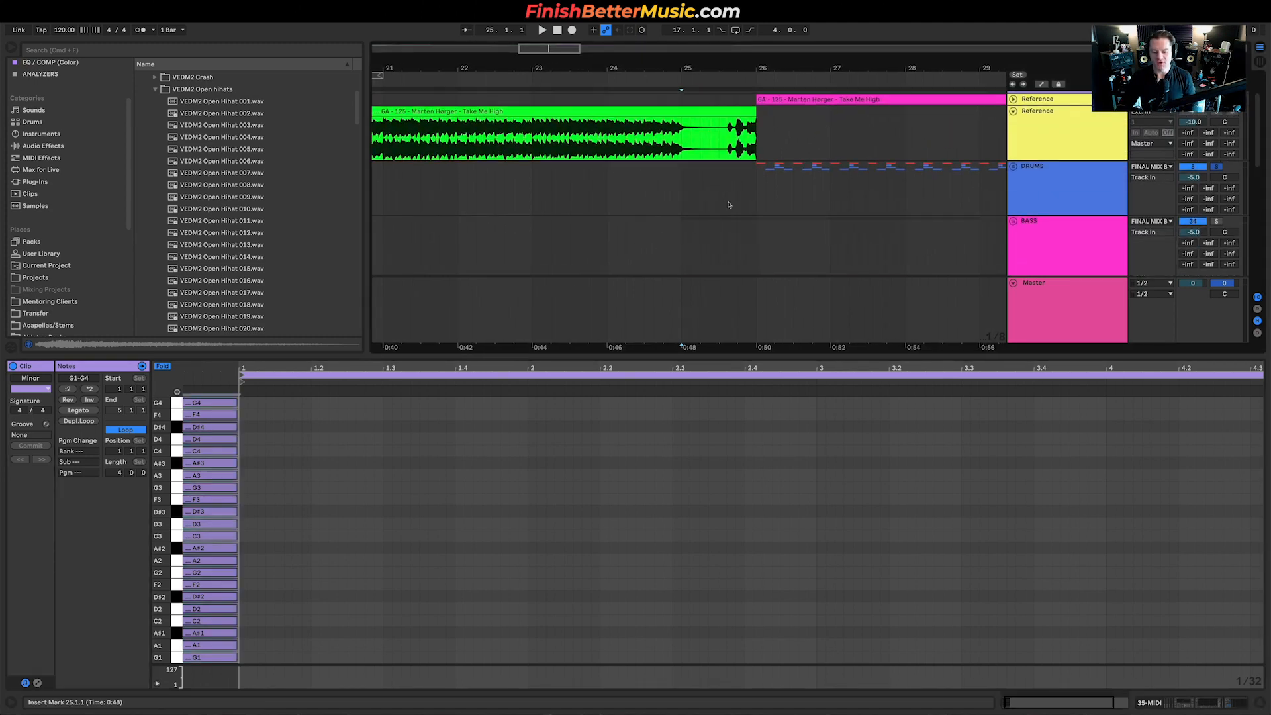
scroll(729, 203, down, 1)
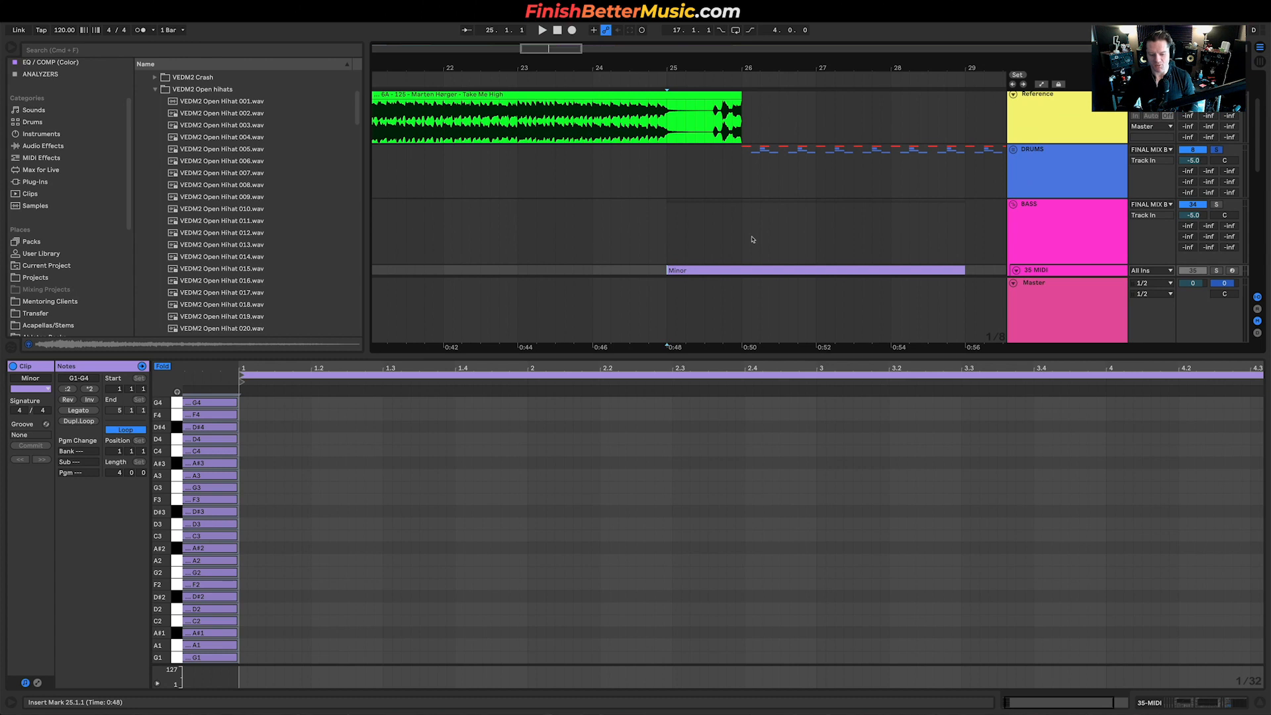
scroll(762, 248, up, 2)
scroll(762, 249, down, 5)
scroll(769, 247, right, 4)
click(609, 205)
drag(595, 181, 669, 182)
scroll(806, 203, up, 4)
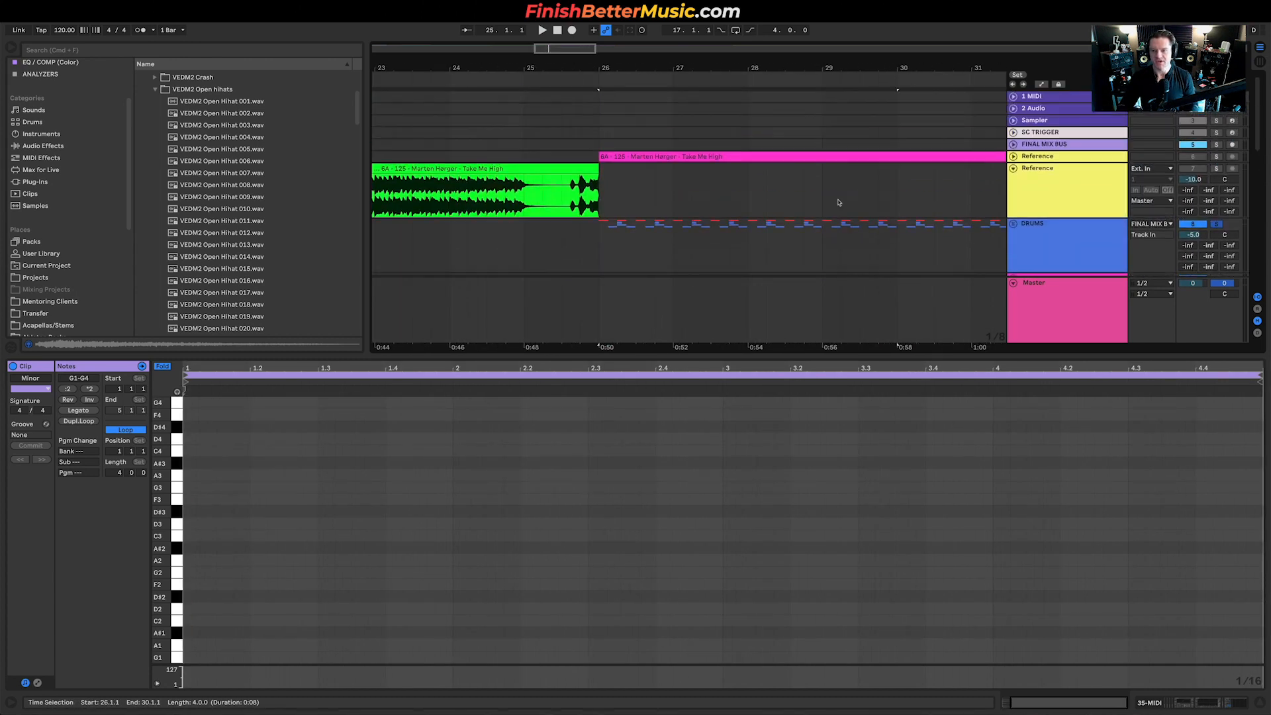
Move the Reference track with the pink clip between the DRUMS and BASS groups, expand it and shrink the clip editor
scroll(994, 173, down, 5)
scroll(994, 173, up, 3)
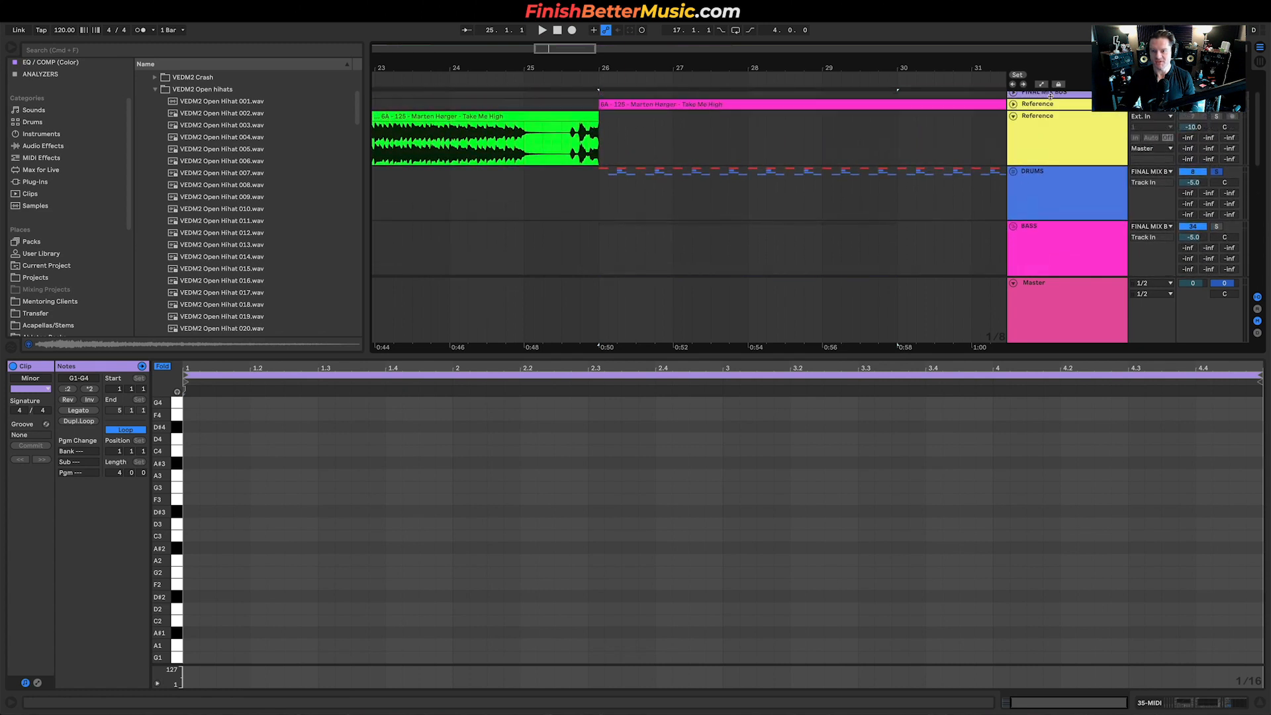
drag(1044, 120, 1051, 246)
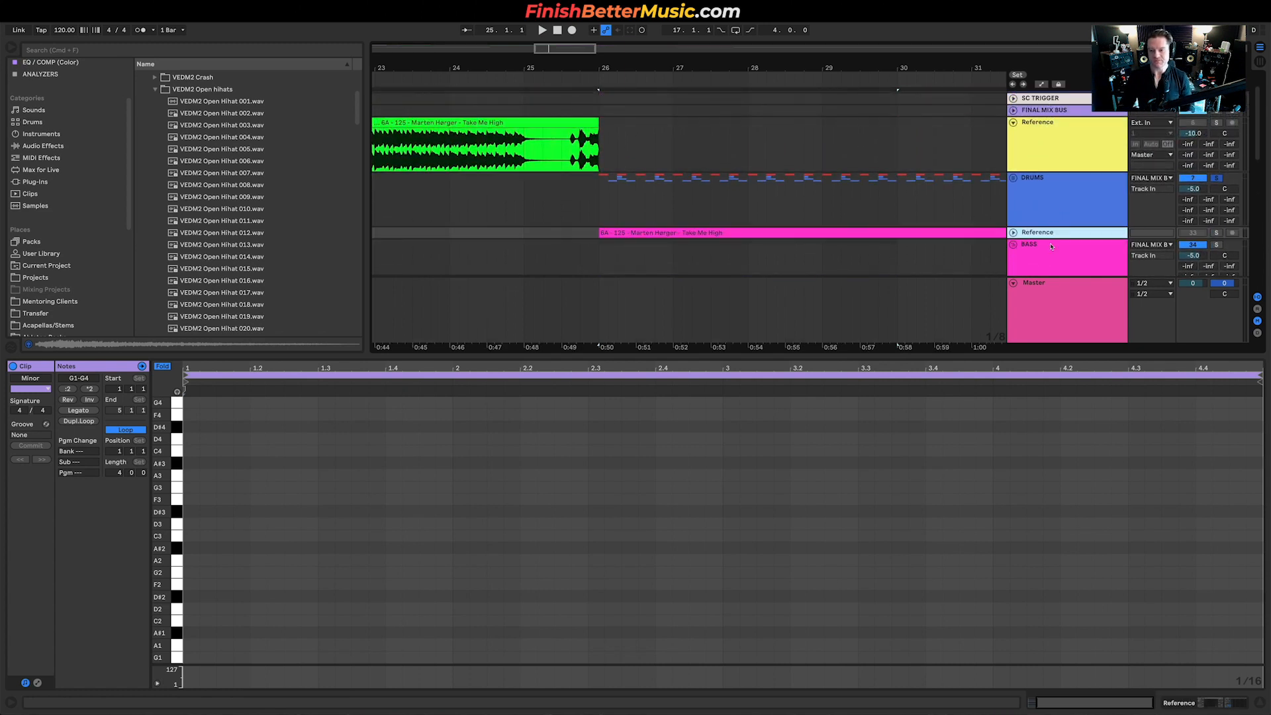
click(1013, 233)
drag(706, 355, 706, 496)
scroll(565, 253, up, 5)
Audition the reference track's bass rhythm from bar 26
click(566, 254)
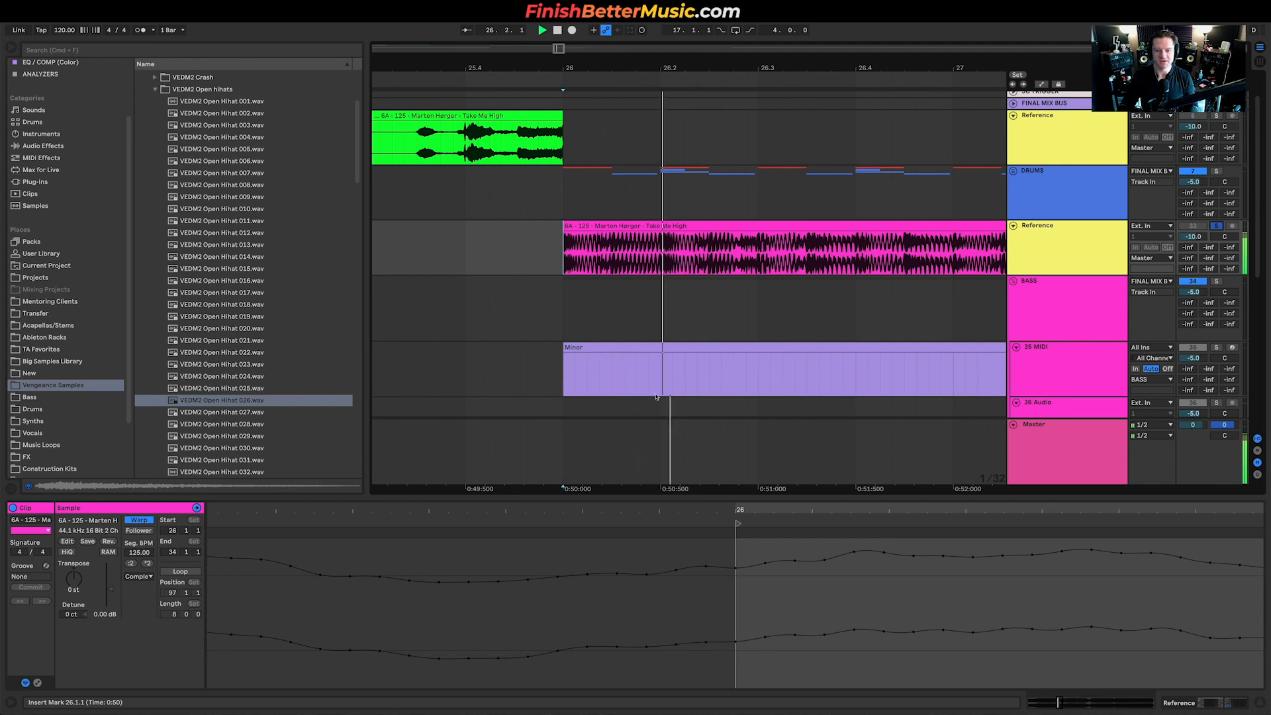
key(space)
key(space)
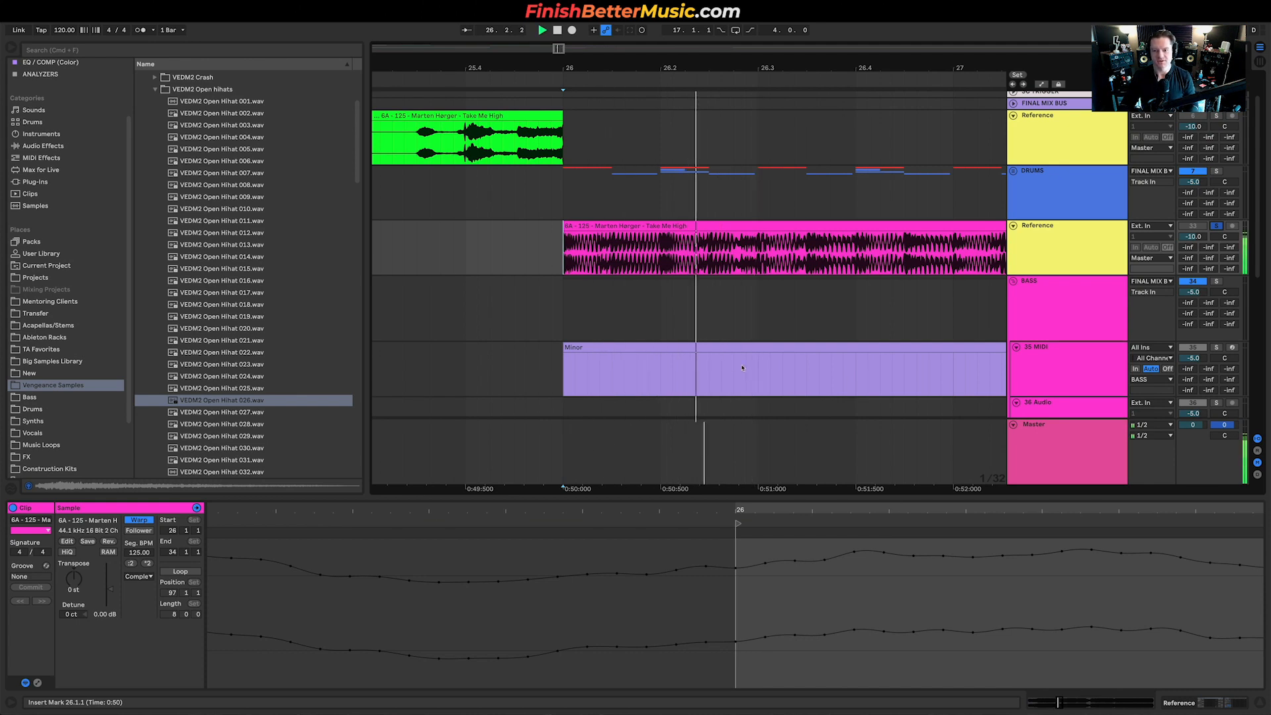
key(space)
key(space)
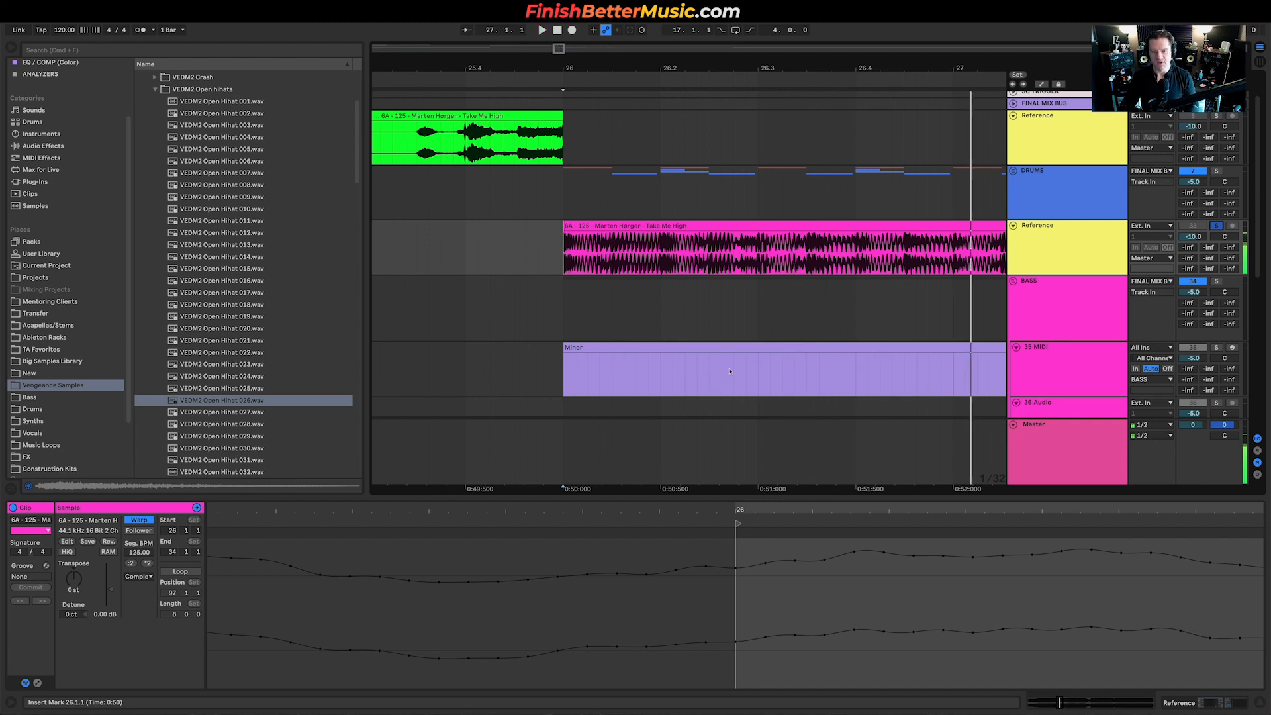
Open the Minor clip in an enlarged note editor and add quarter-note G2s on beats 1 and 1.2
click(579, 338)
click(573, 357)
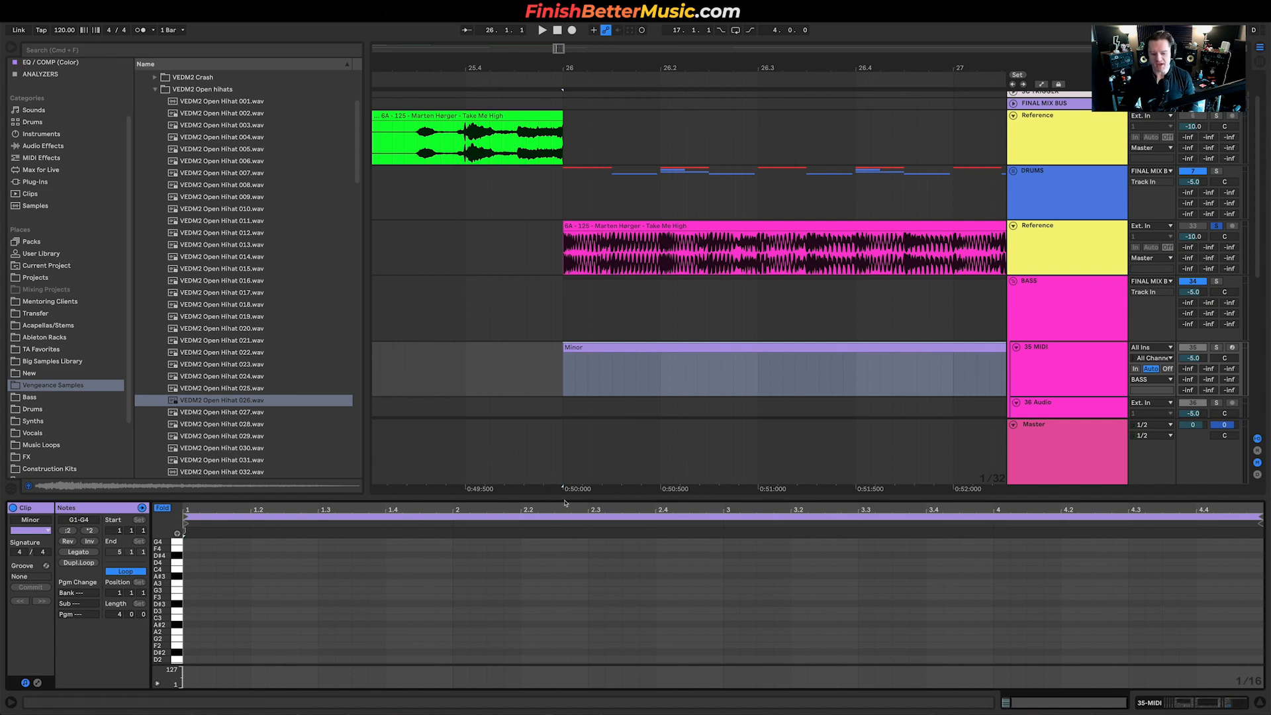
drag(574, 498, 574, 320)
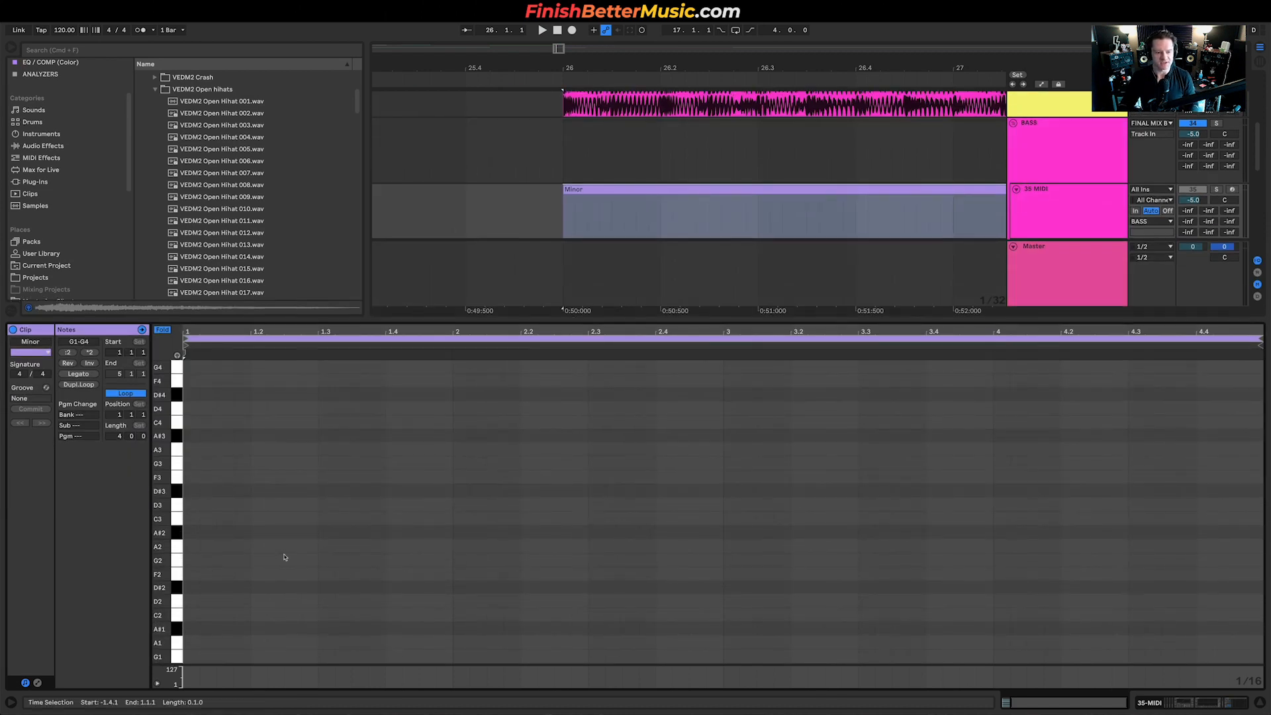
double_click(189, 562)
drag(198, 560, 298, 562)
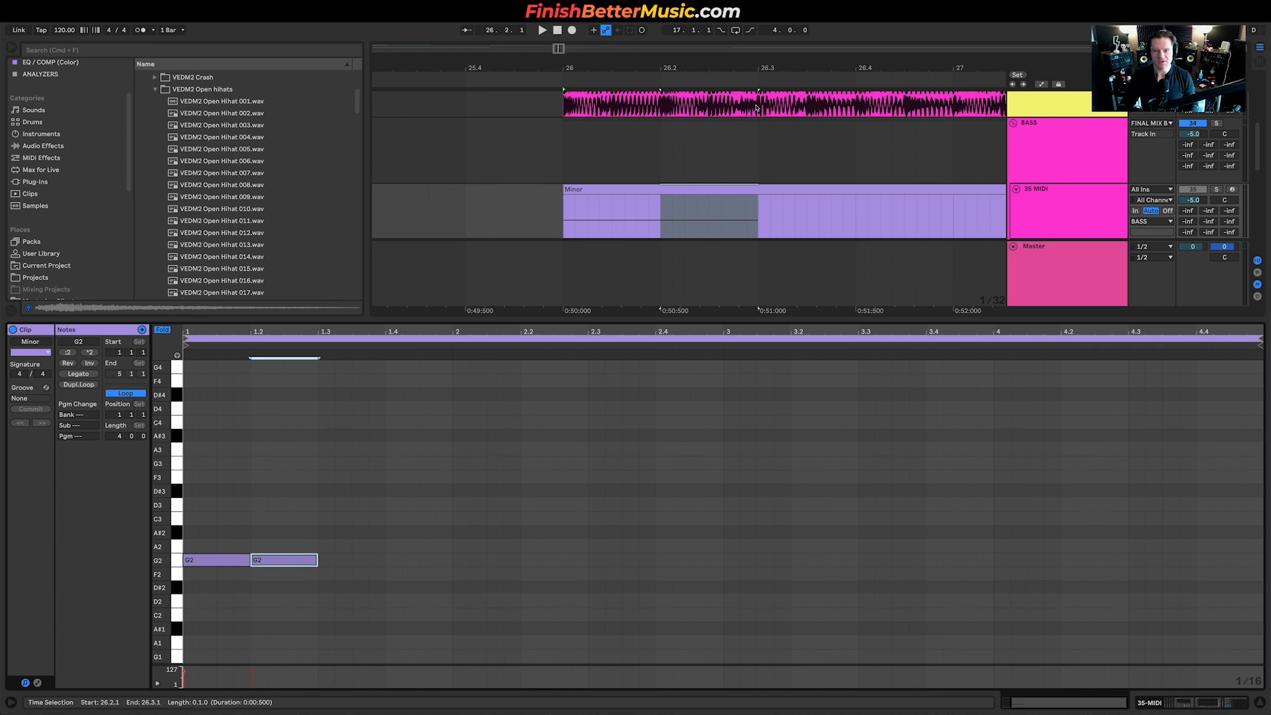
Shorten both G2 notes to three sixteenths each
drag(233, 532, 307, 560)
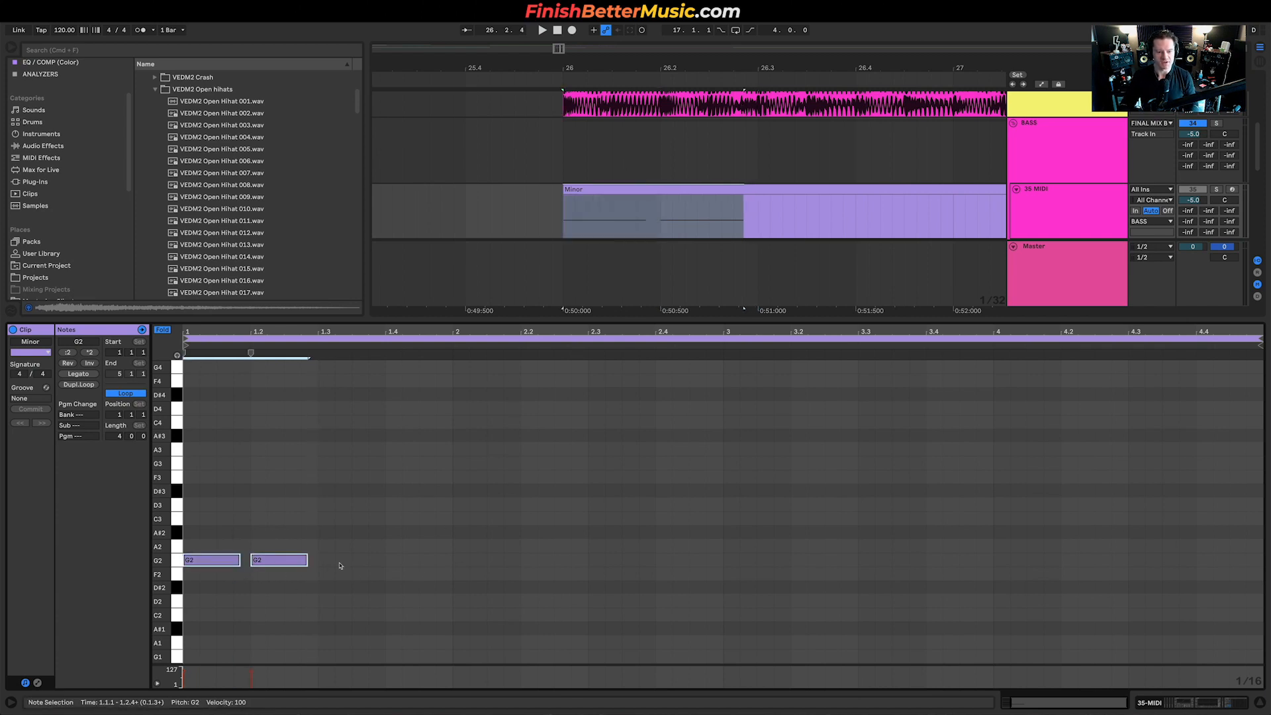
drag(306, 560, 299, 560)
Duplicate the second G2 note, place the copy slightly after 1.2.4 and shorten it to end at 1.3.2
click(336, 563)
click(289, 563)
key(super+d)
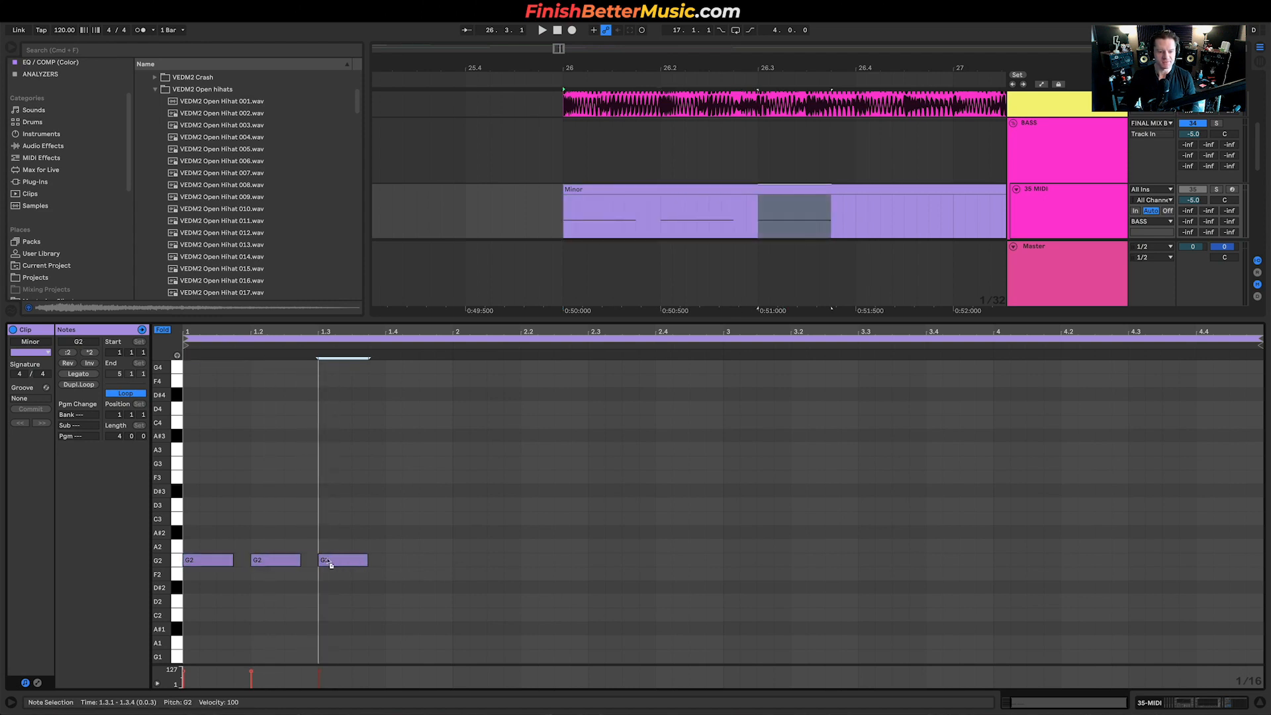
scroll(299, 560, up, 5)
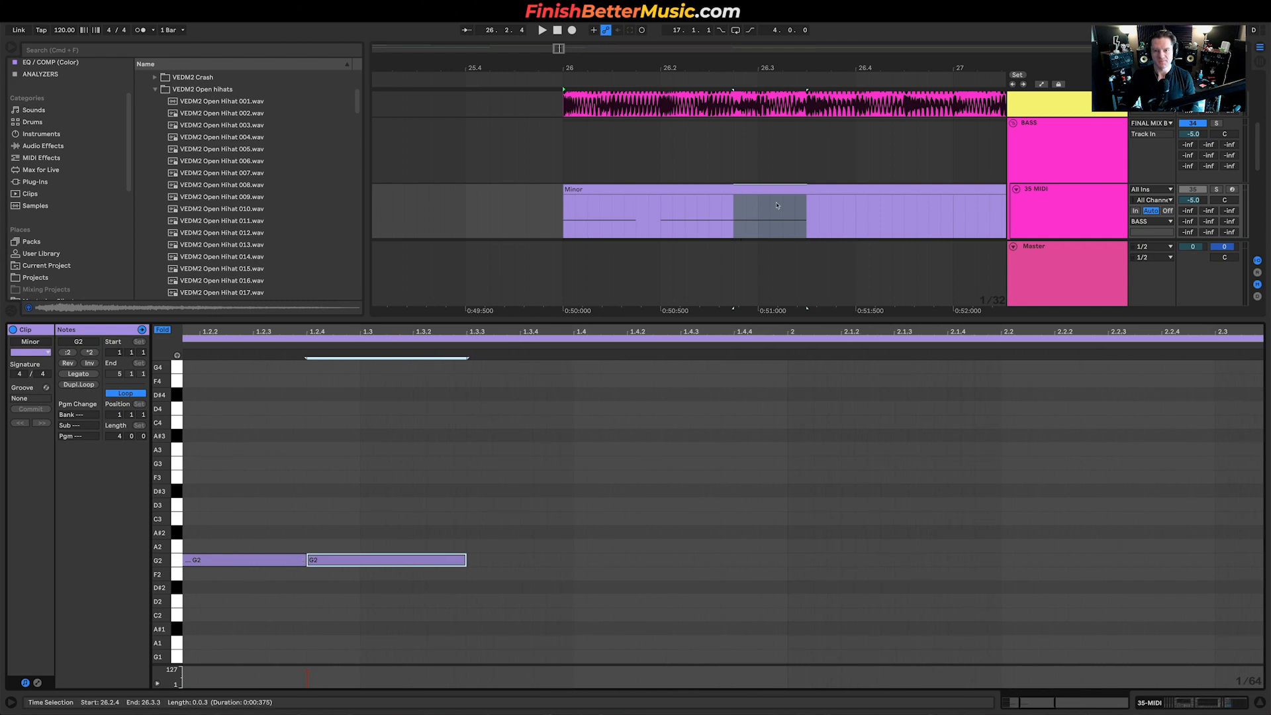
scroll(776, 209, up, 5)
mouse_move(360, 563)
mouse_down()
mouse_move(389, 561)
mouse_move(369, 559)
mouse_up()
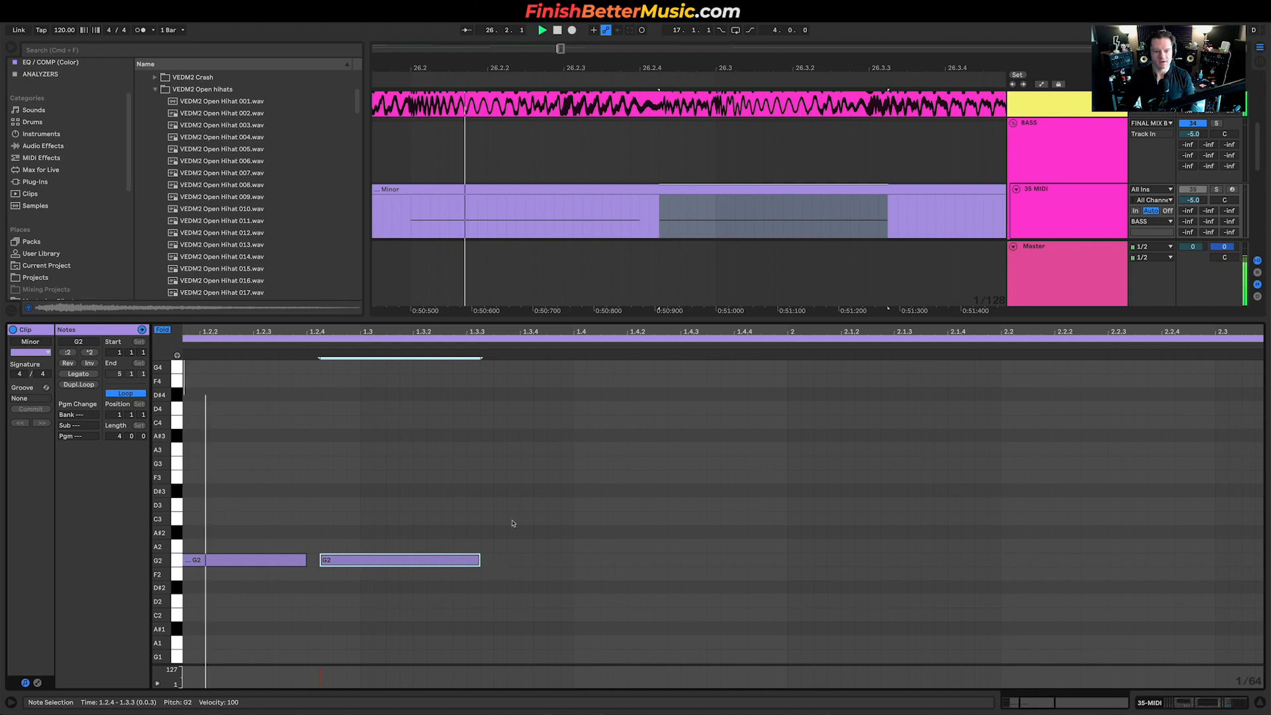
key(space)
drag(478, 561, 415, 562)
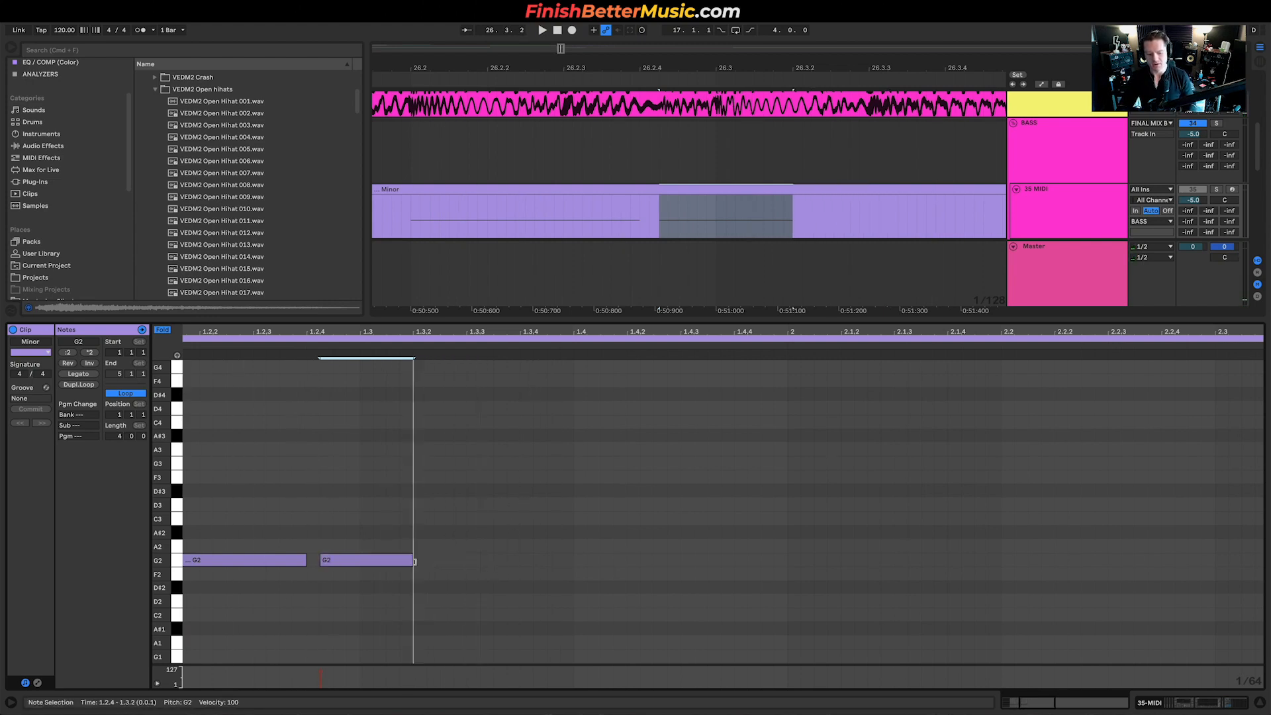
Listen to the reference rhythm and copy the short G2 note to 1.3.3, 1.4.1 and 1.4.3
key(space)
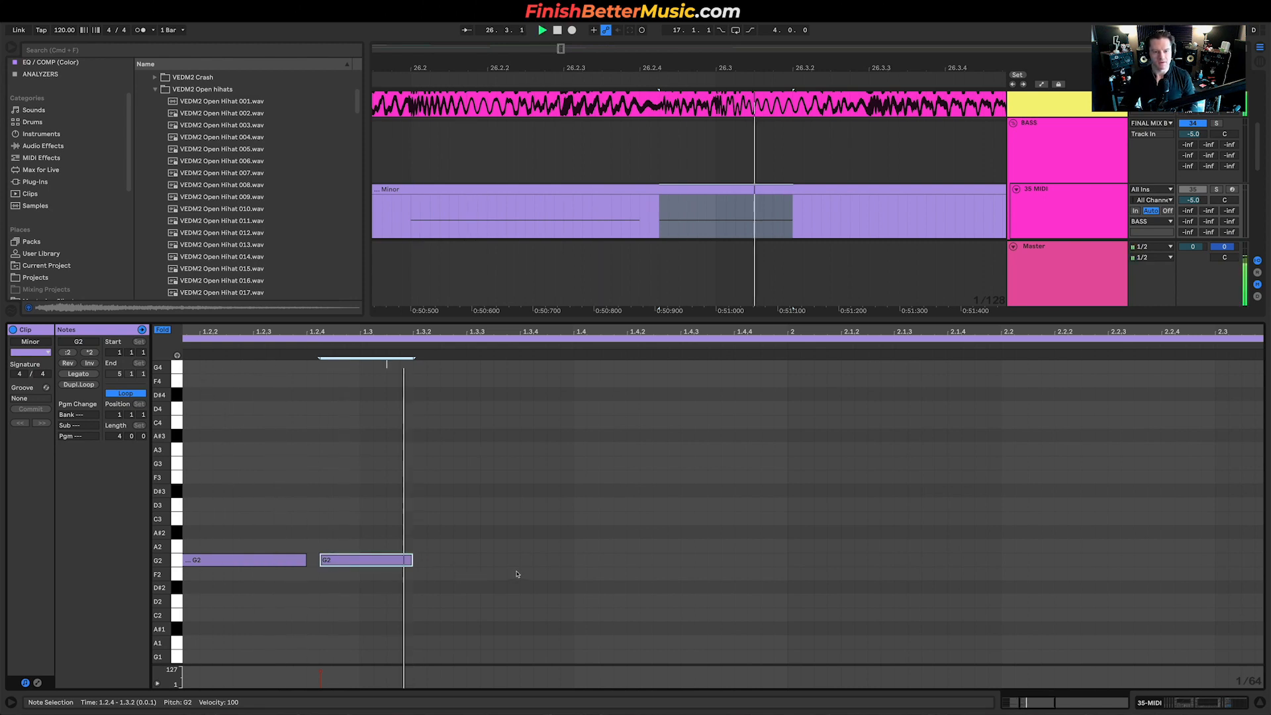
key(space)
mouse_move(396, 561)
mouse_down()
mouse_move(651, 560)
mouse_move(639, 563)
mouse_up()
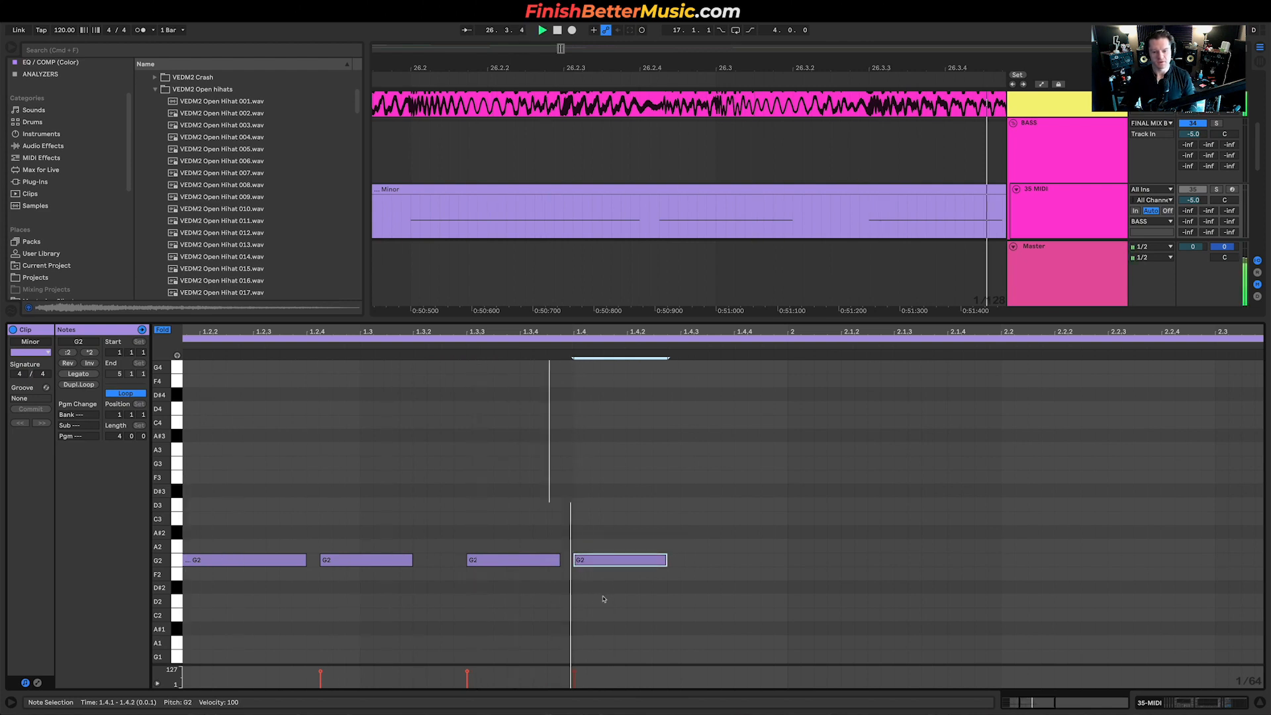
mouse_move(618, 565)
mouse_down()
mouse_move(737, 565)
mouse_move(726, 566)
mouse_up()
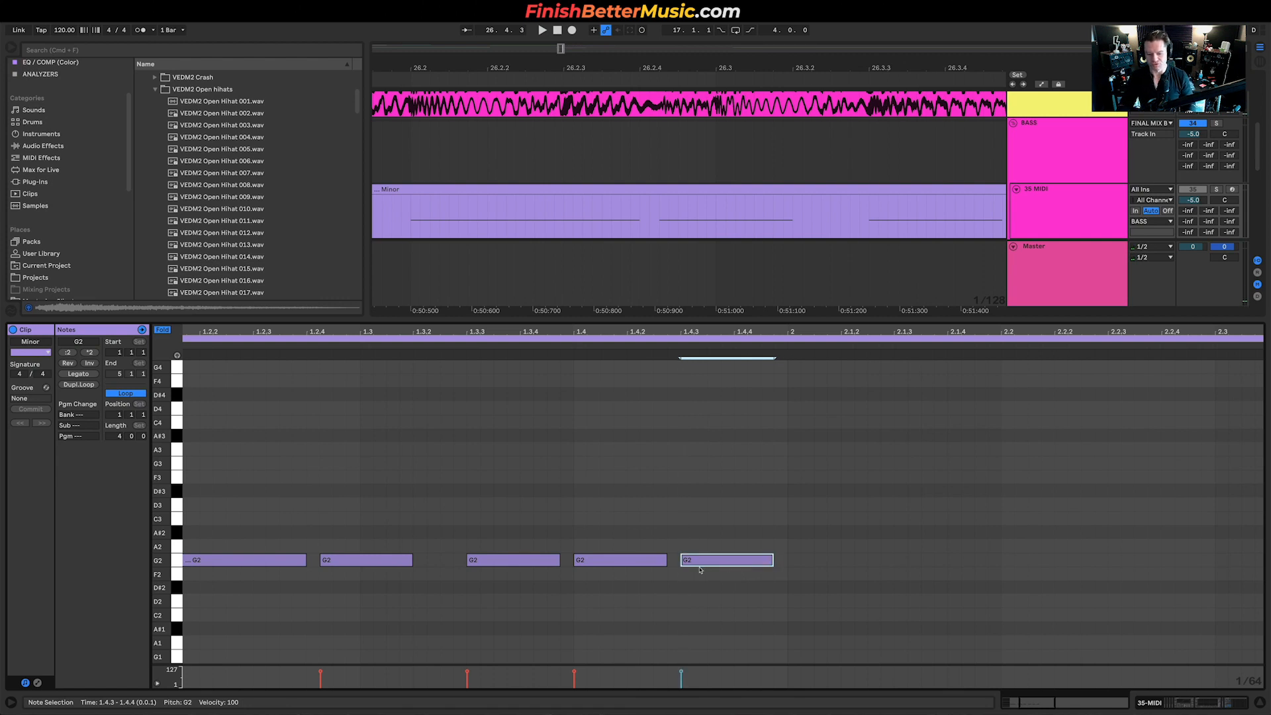
Play the reference bass to check the first bar's G2 note pattern against it
scroll(621, 528, down, 5)
key(space)
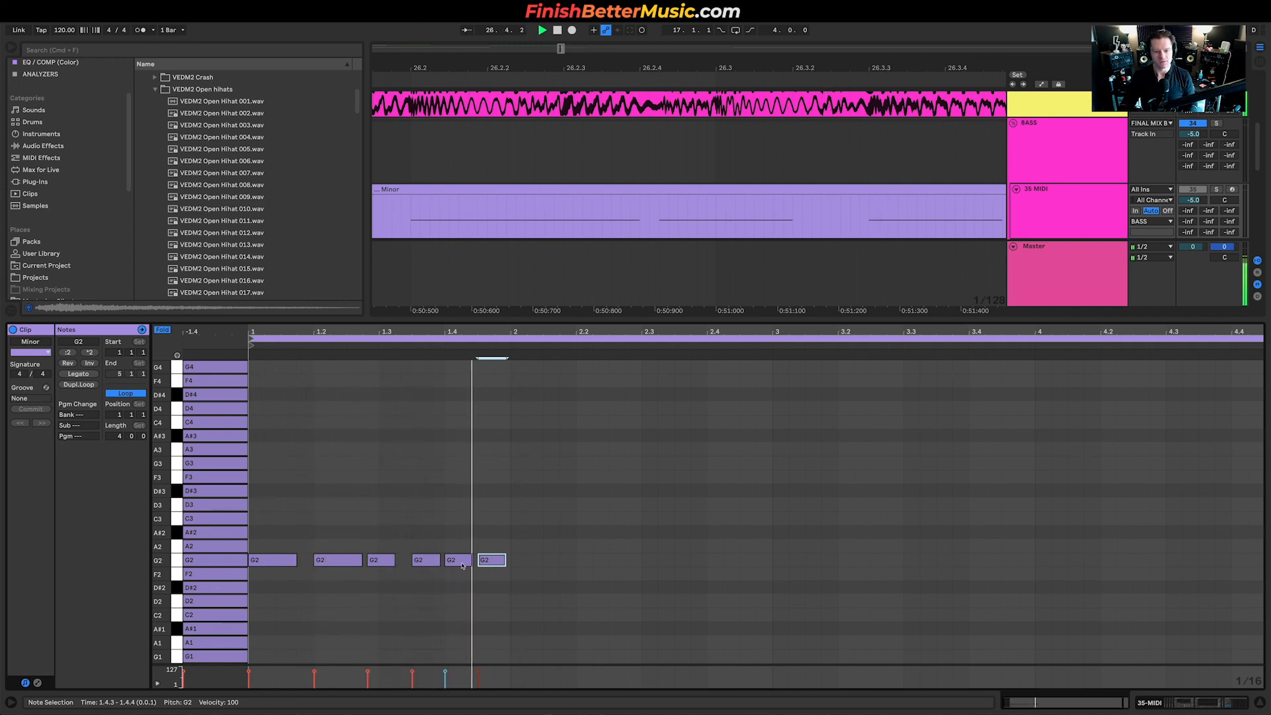
drag(488, 589, 449, 567)
key(space)
Repeat the first bar's G2 pattern across bars 2, 3 and 4 of the clip and play it back
drag(360, 513, 264, 511)
drag(270, 562, 541, 566)
drag(643, 563, 1057, 568)
key(space)
scroll(660, 511, down, 1)
scroll(682, 212, down, 8)
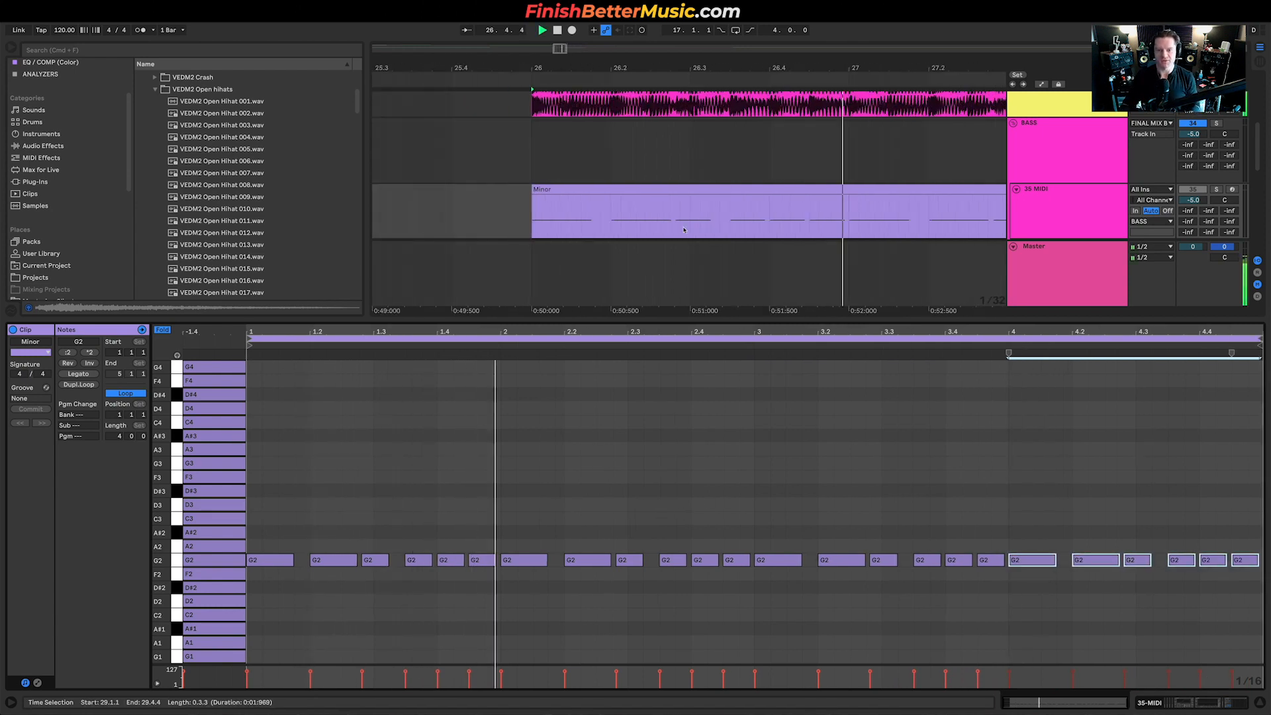
Solo the 35 MIDI bass track and show its device chain
scroll(712, 200, down, 2)
scroll(712, 200, up, 2)
click(1215, 181)
key(shift+Tab)
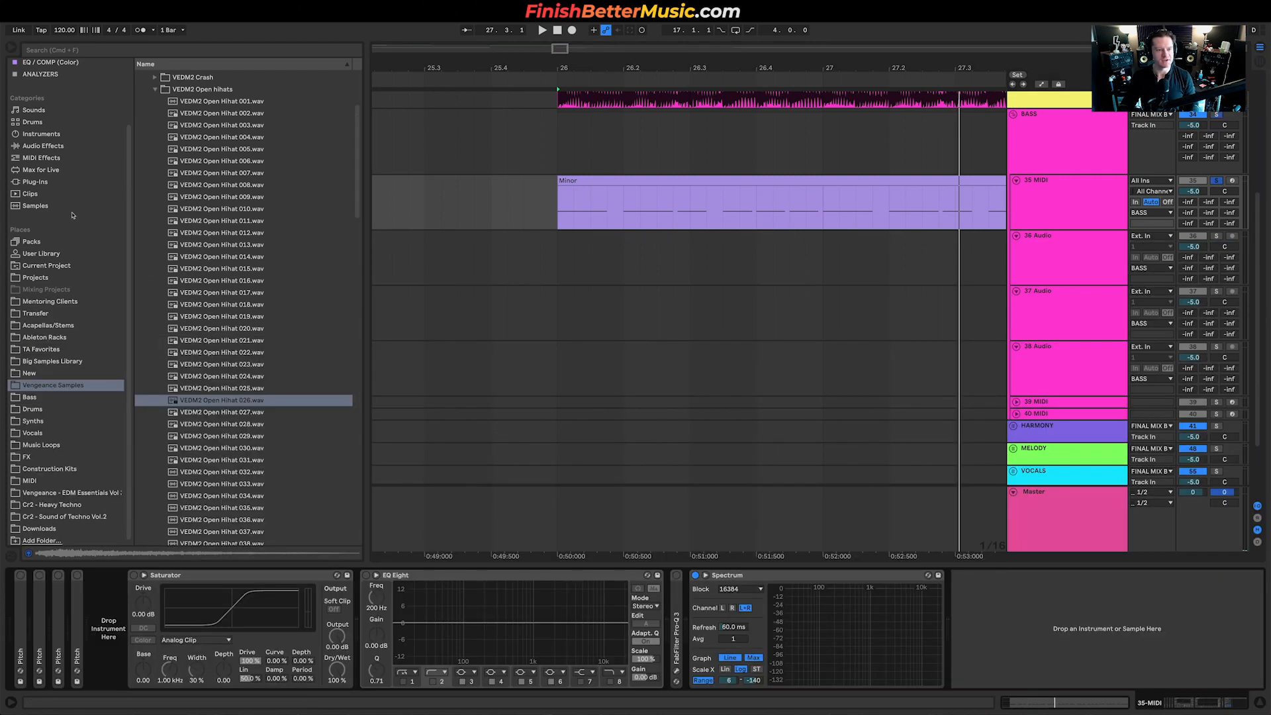
Load Serum from the SYNTHS collection onto the 35 MIDI bass track and play the bassline from bar 26
scroll(33, 134, up, 3)
click(34, 74)
drag(165, 183, 138, 630)
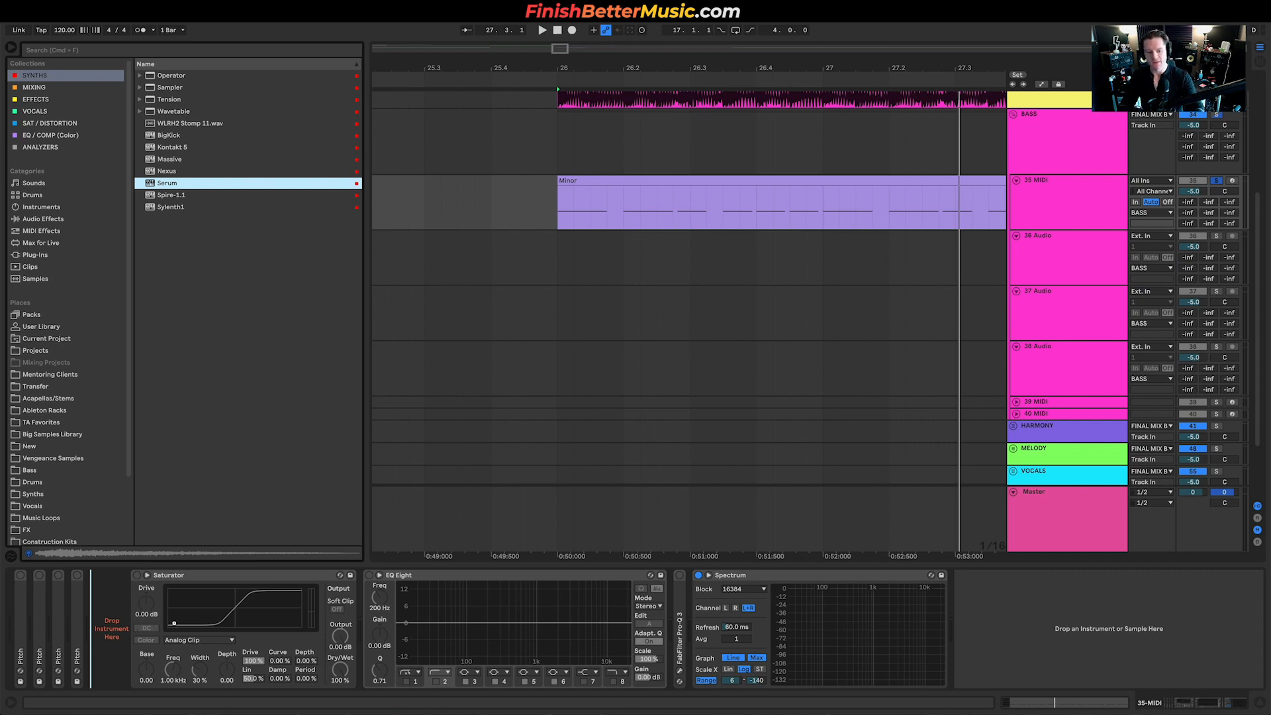
key(Return)
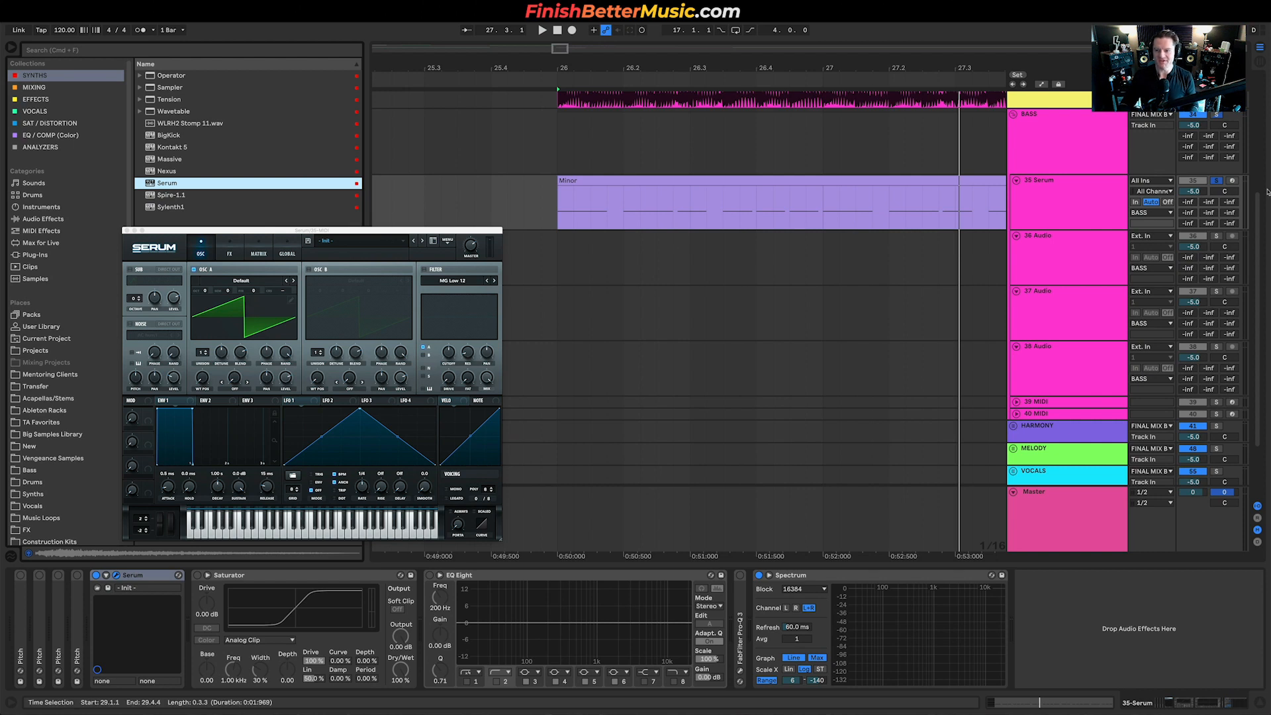
click(573, 212)
key(space)
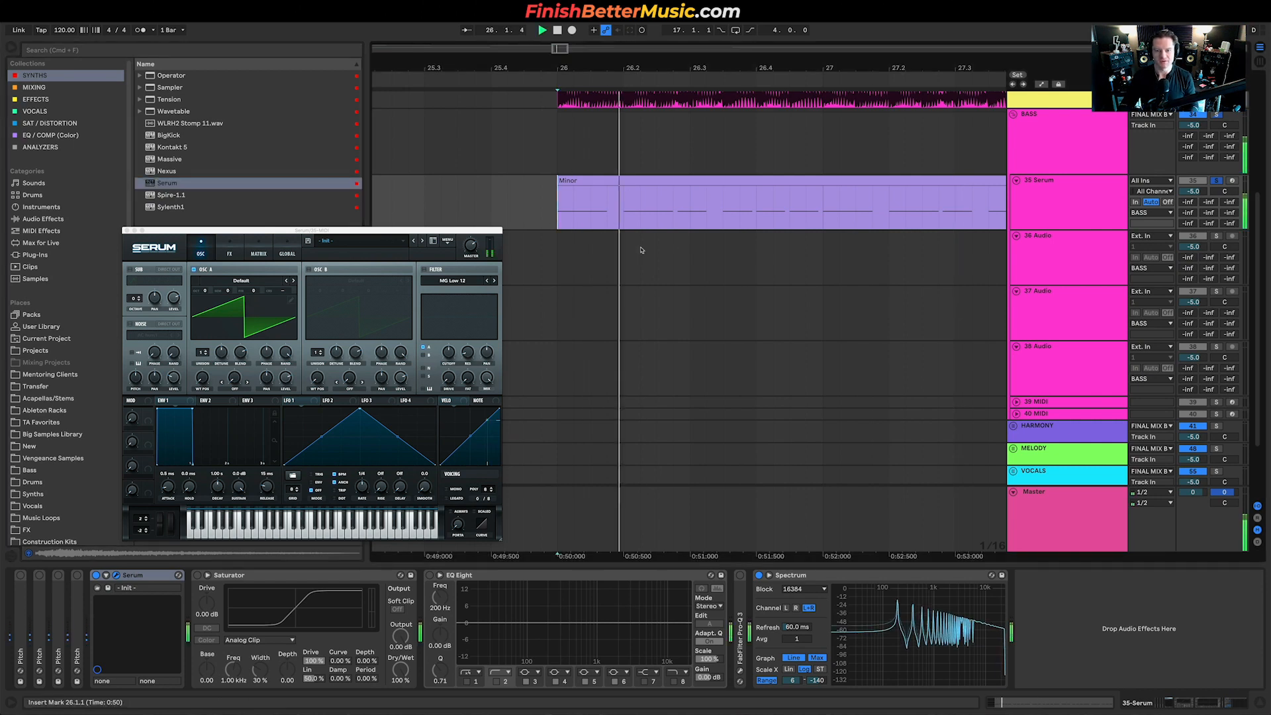
scroll(894, 247, right, 2)
scroll(893, 247, down, 4)
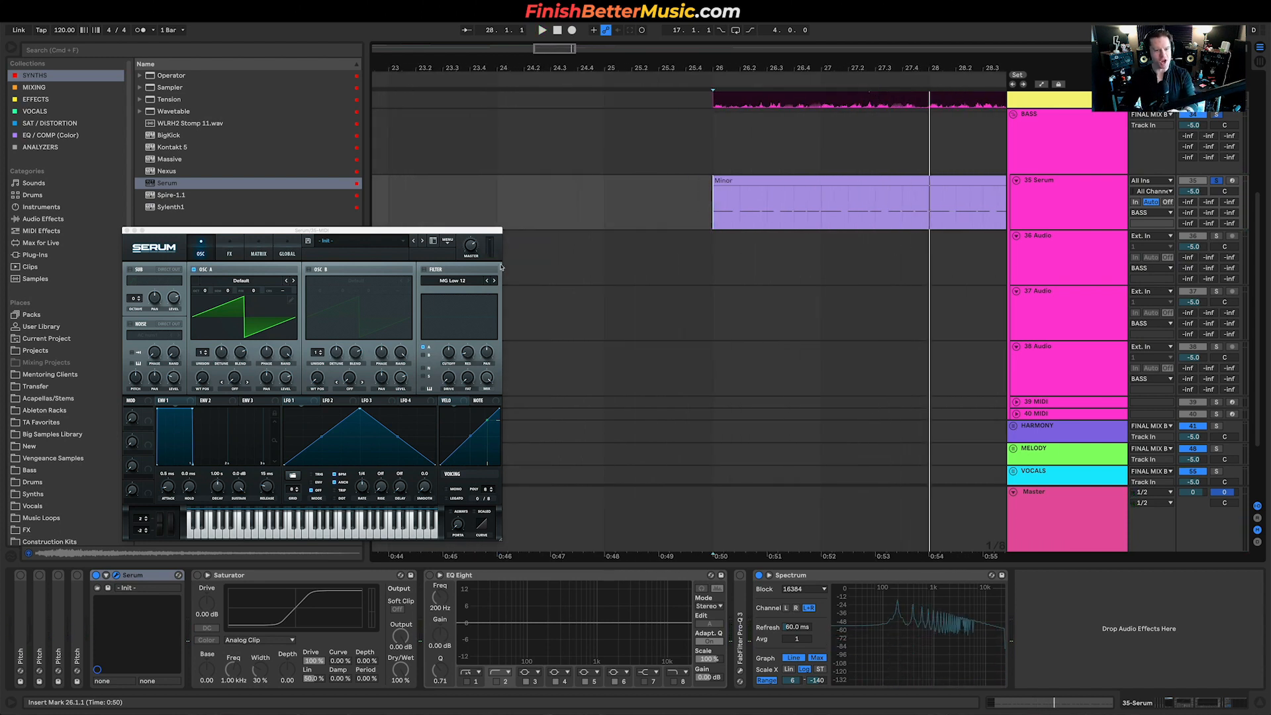
Turn off Serum's oscillator A, enable the sub oscillator, lower its octave and play the bassline
drag(333, 235, 741, 250)
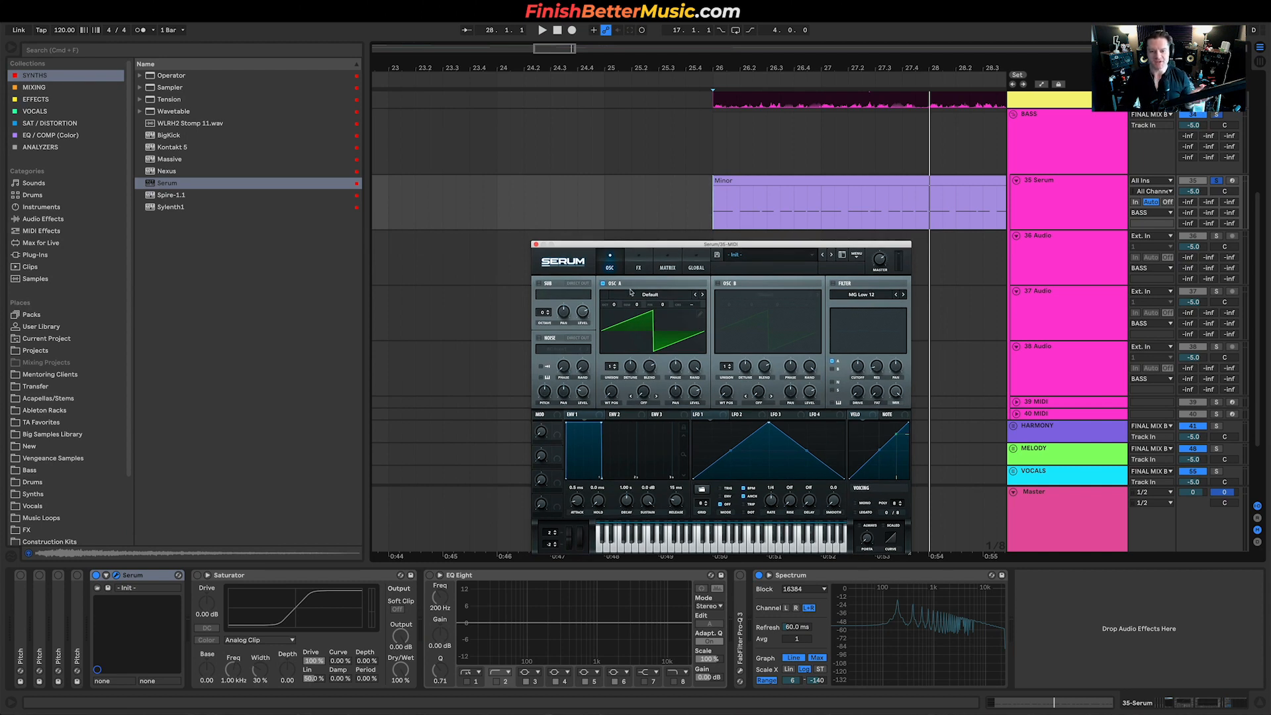
click(603, 284)
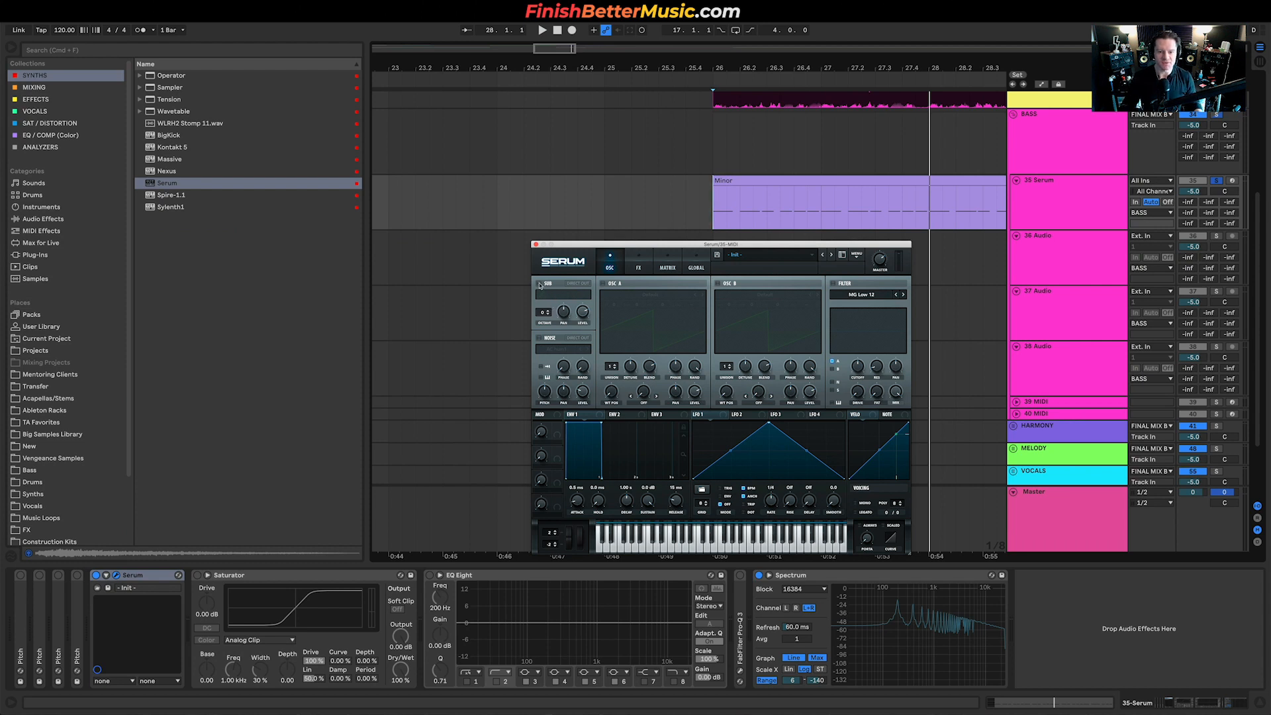
key(space)
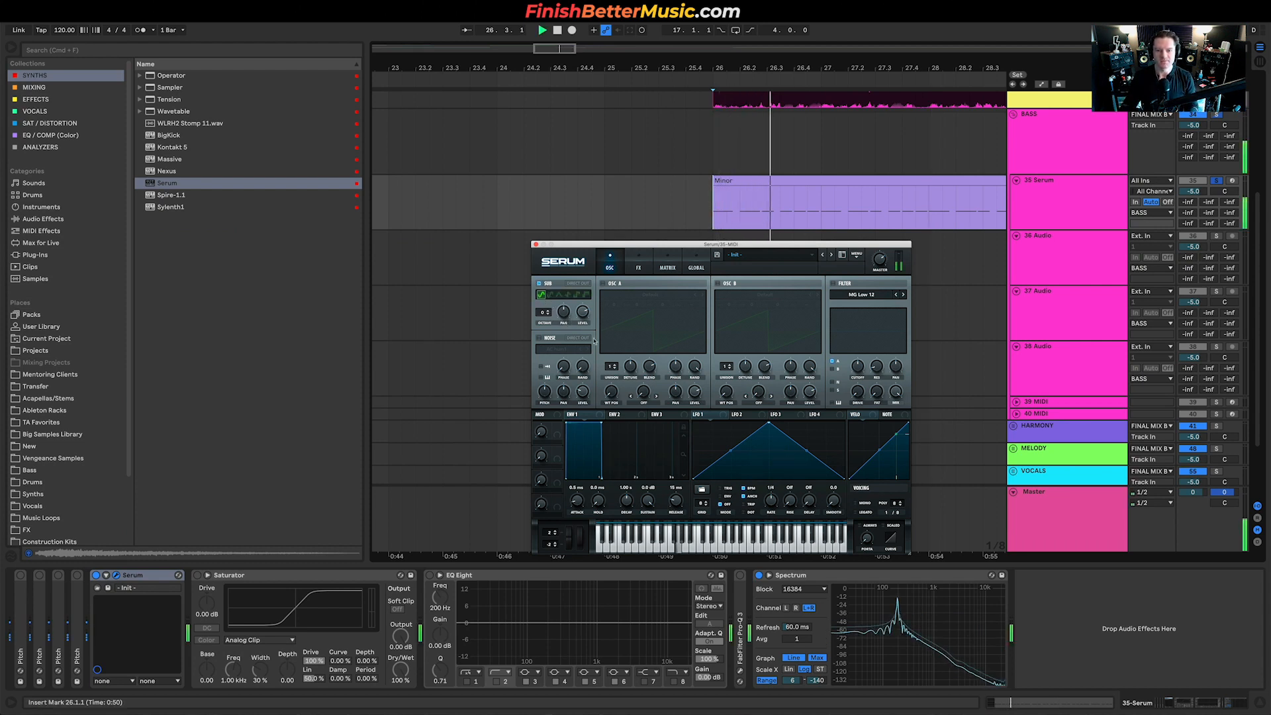
drag(544, 313, 567, 329)
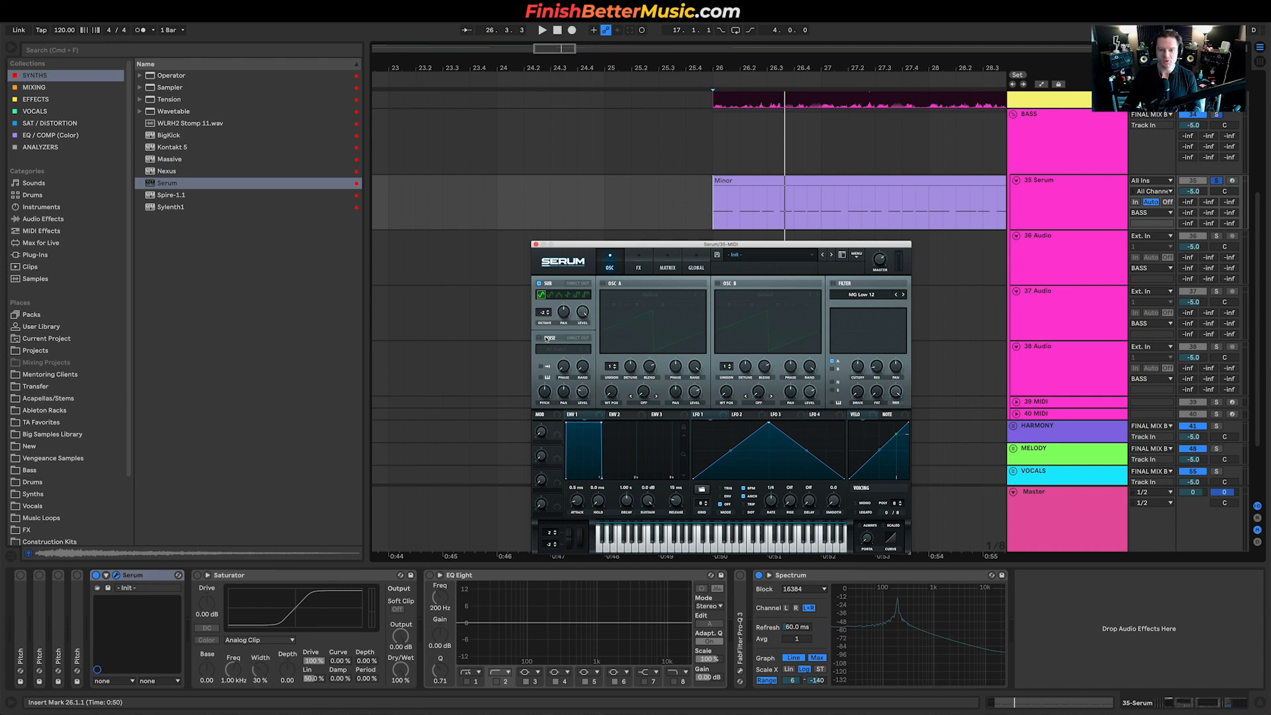
key(space)
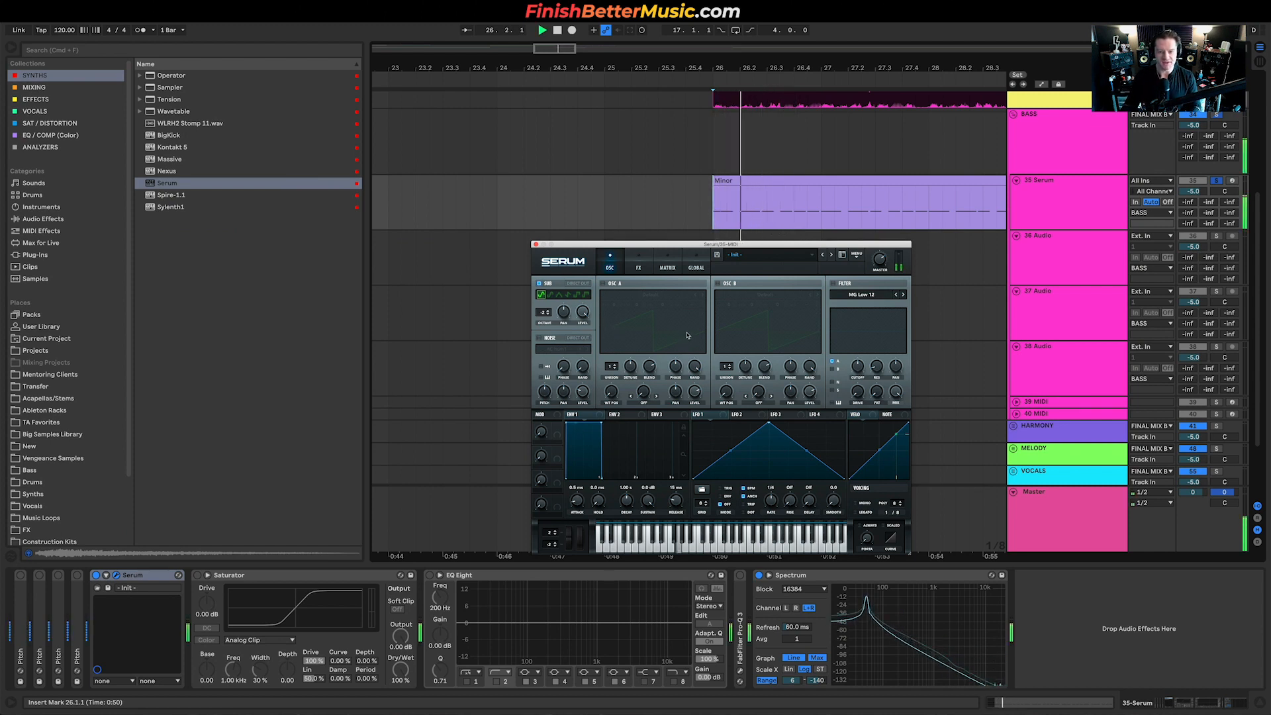
Enable Serum's noise oscillator with the Analog AlphaNz sample, comparing it against ARP circuit during playback
click(572, 351)
mouse_move(662, 367)
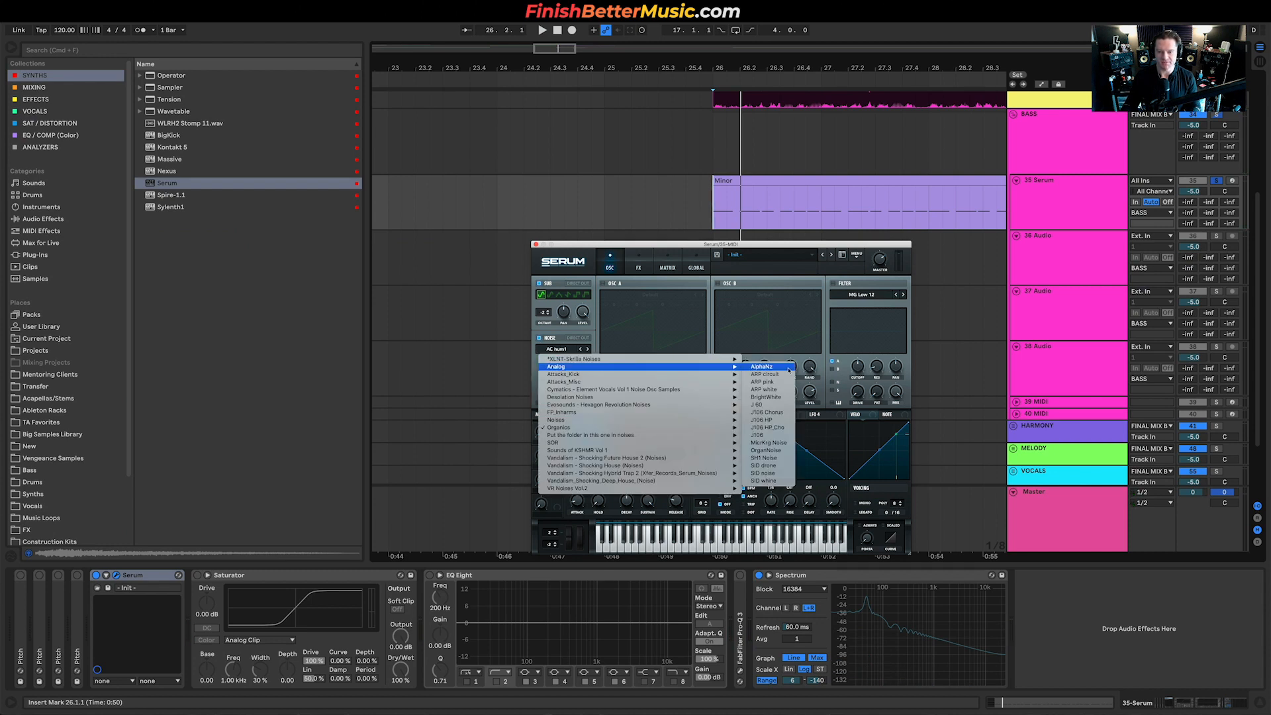
click(789, 369)
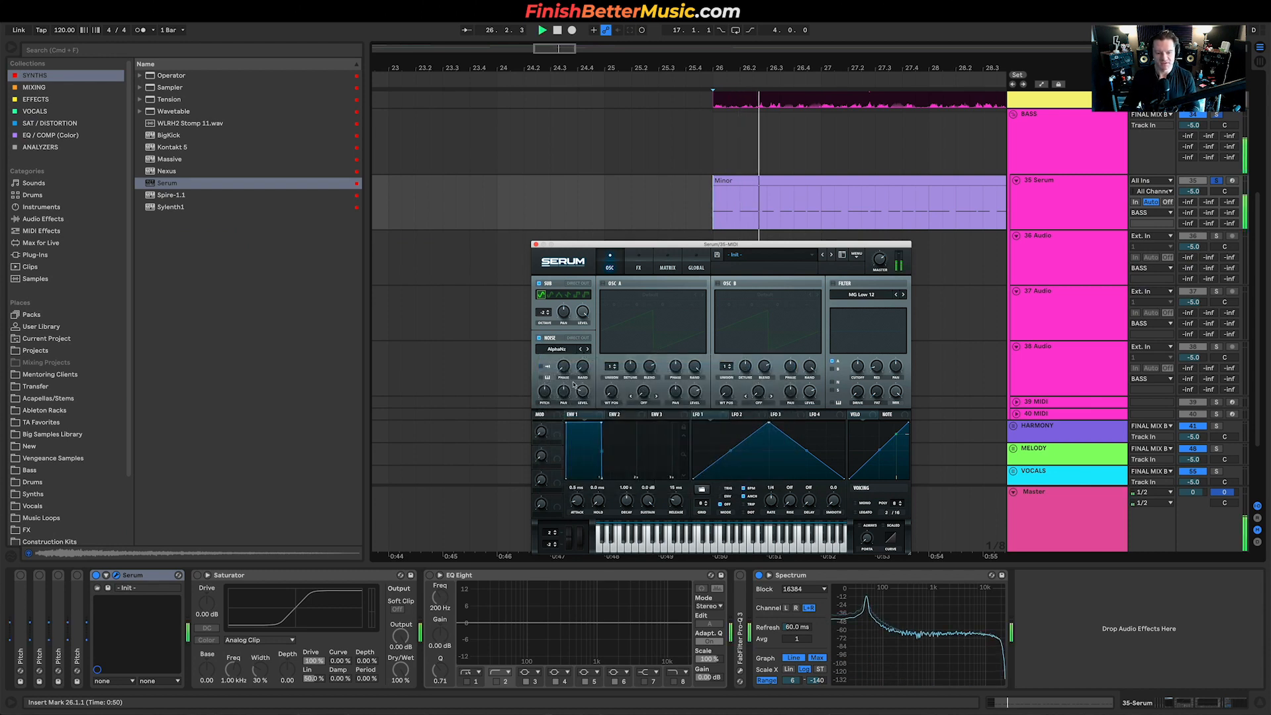
mouse_move(584, 402)
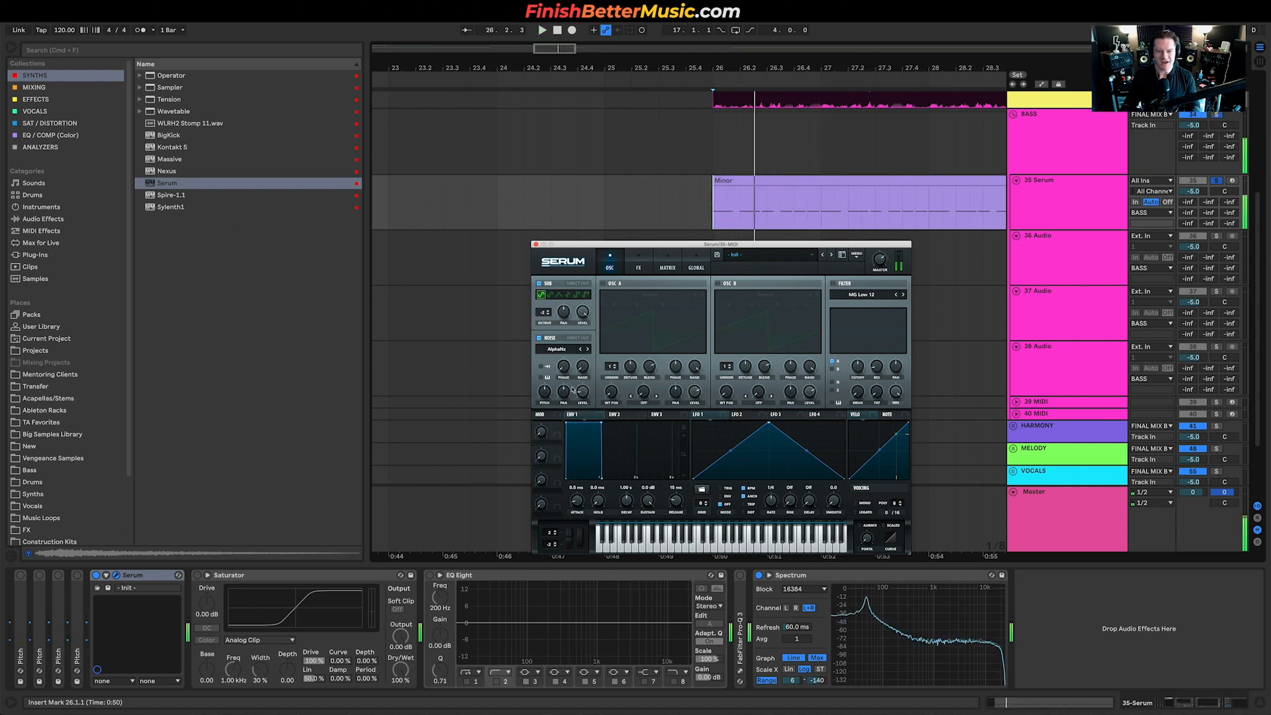
click(588, 349)
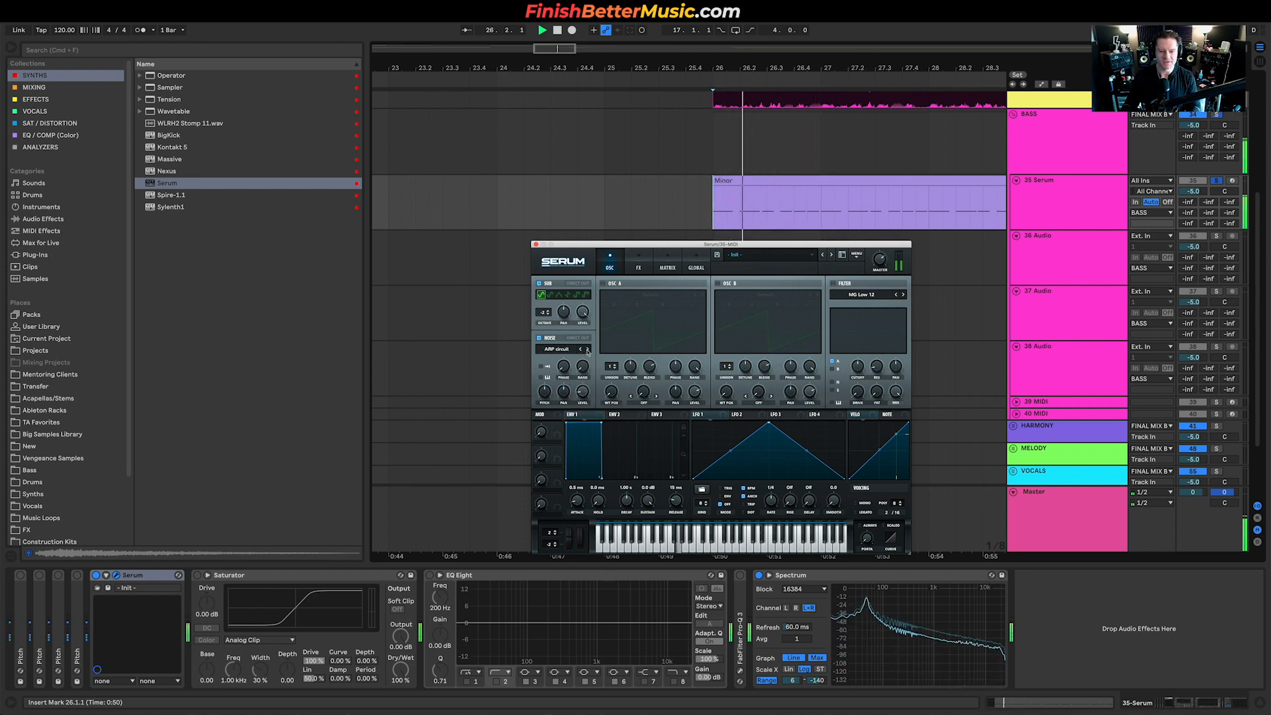
click(580, 349)
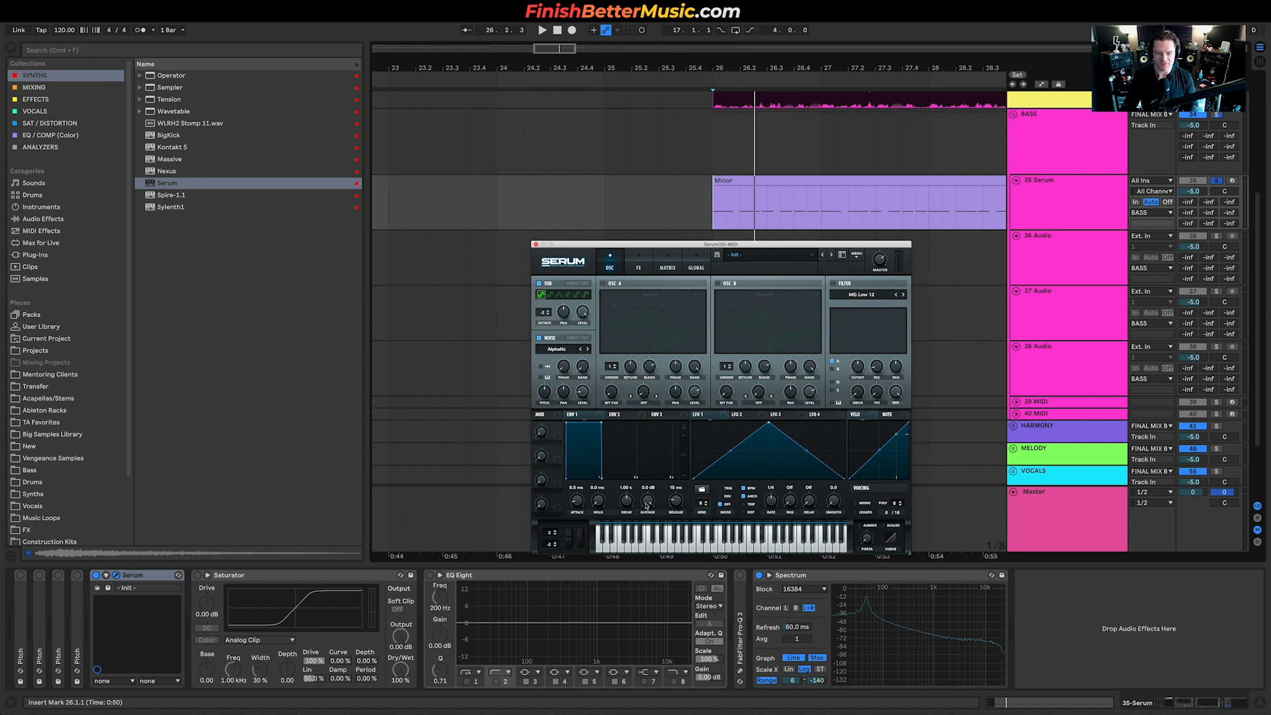
Shape Envelope 1 with -2.8 dB sustain, 314 ms decay and 1.0 ms release, listening to the bassline
drag(650, 503, 652, 547)
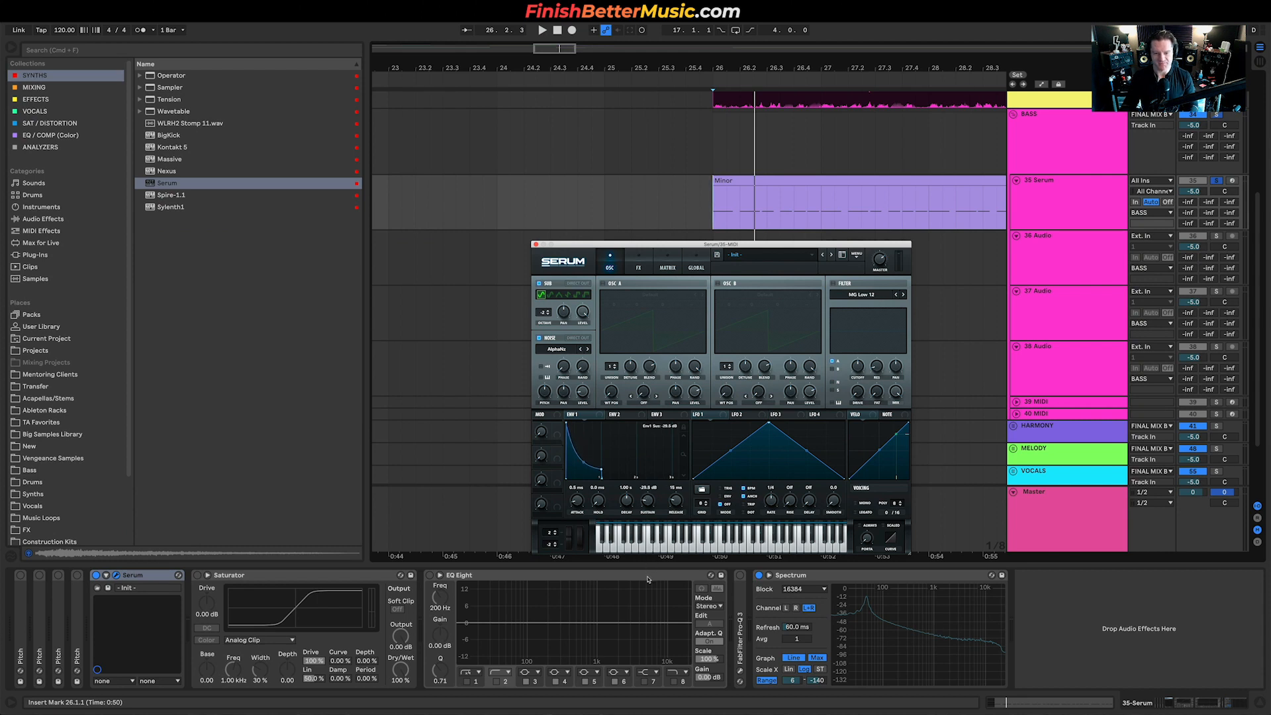
drag(648, 556, 646, 512)
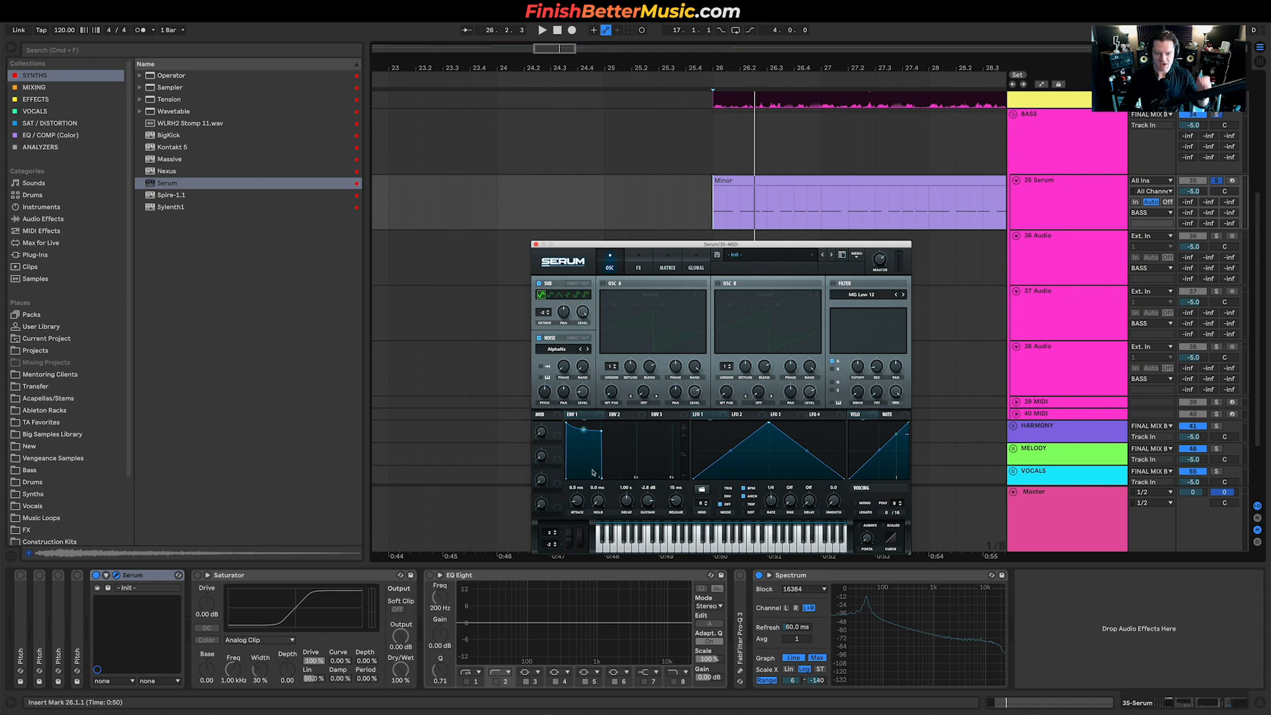
drag(628, 501, 673, 503)
key(space)
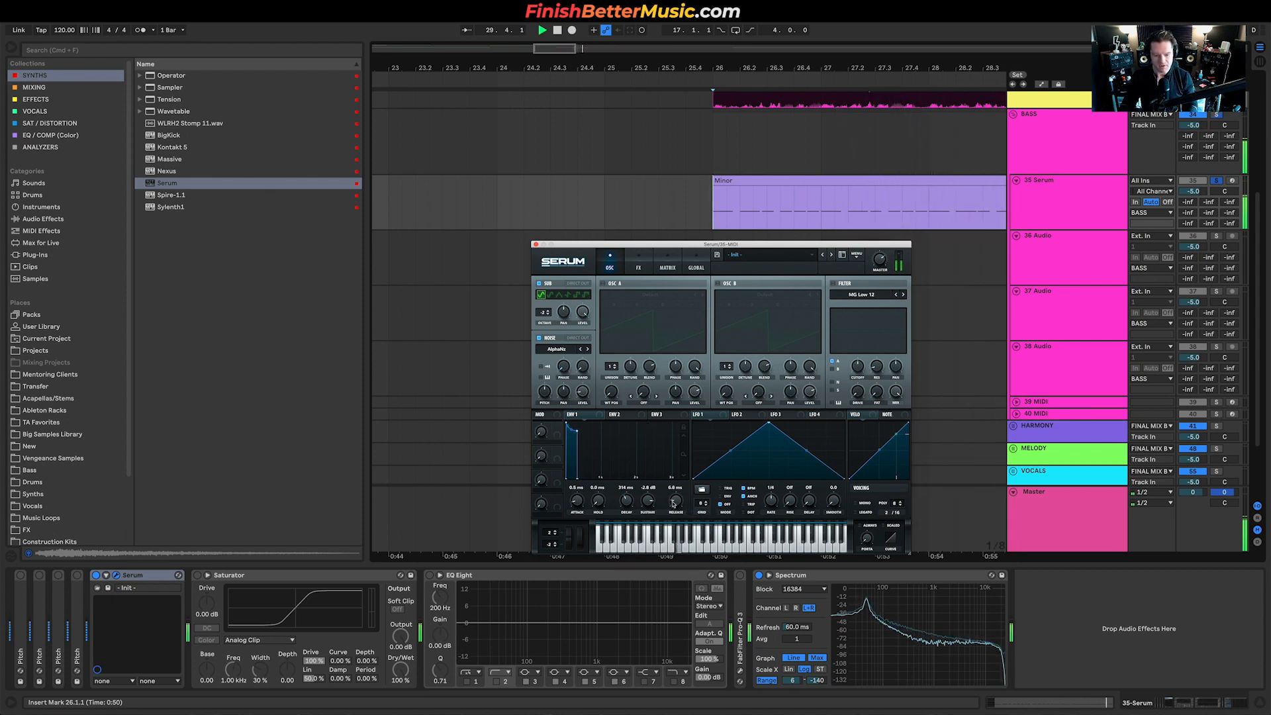
drag(673, 503, 675, 508)
key(space)
key(space)
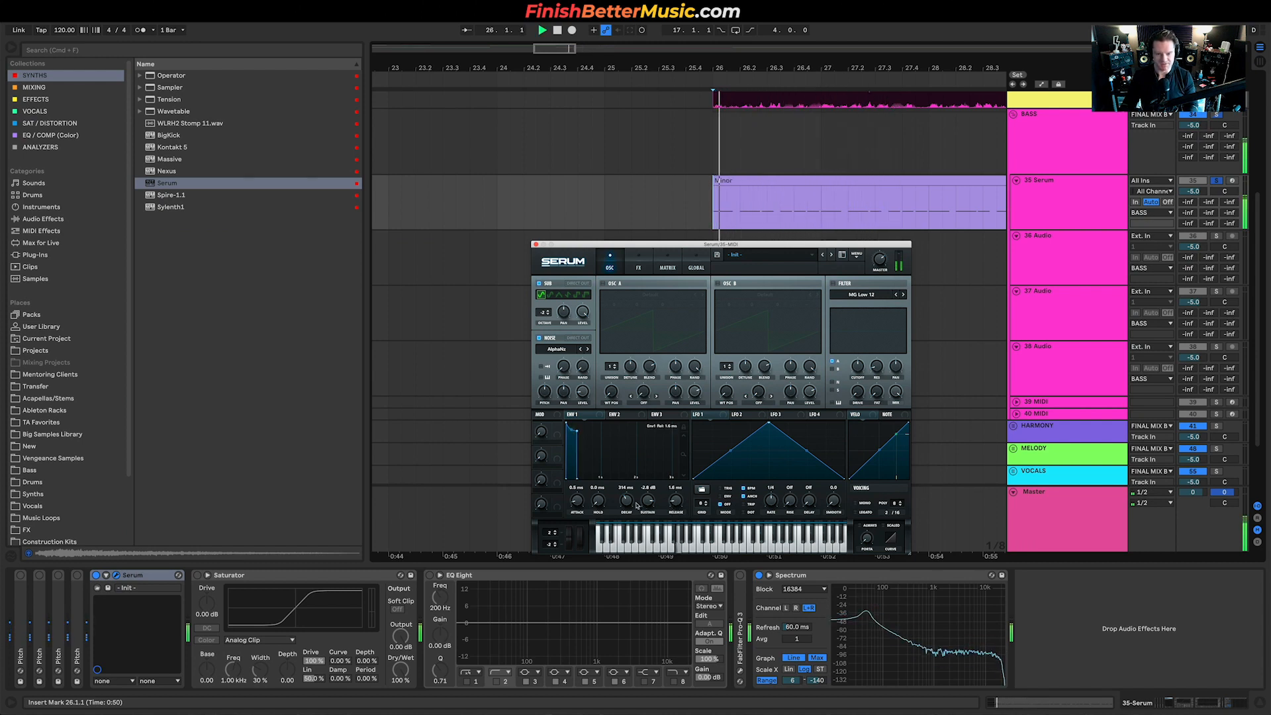
key(space)
key(space)
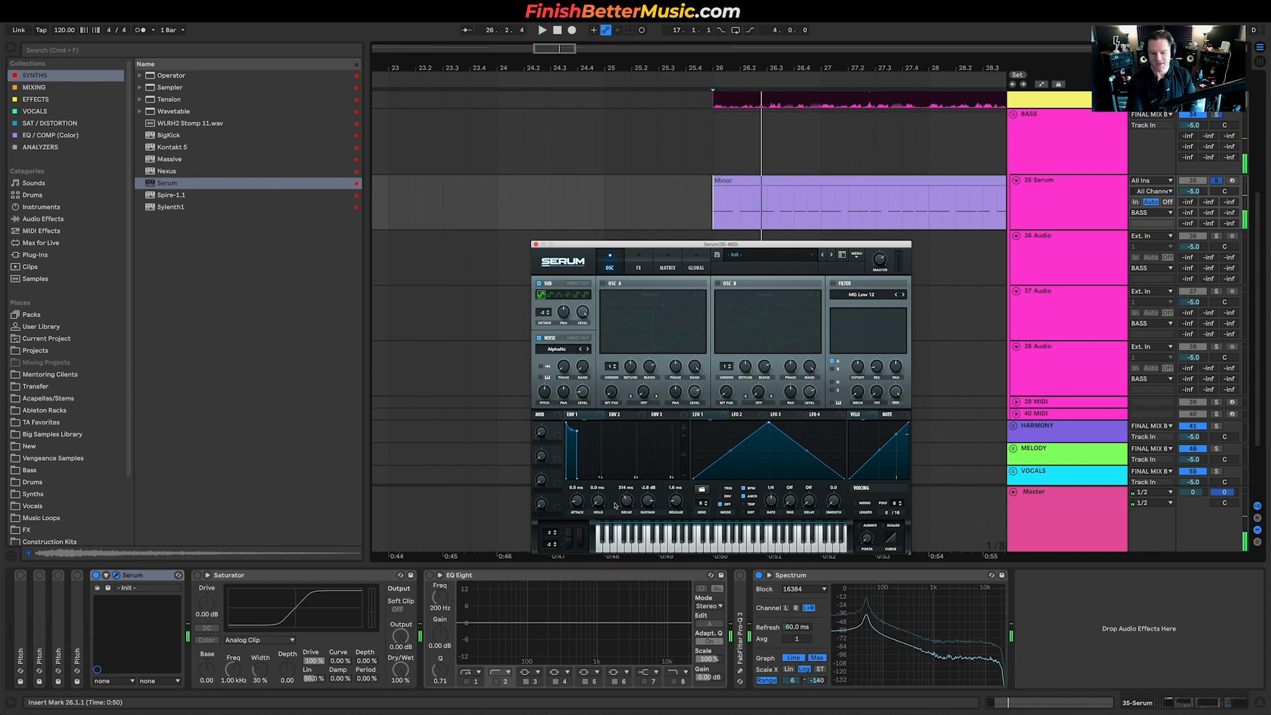
Assign Envelope 2 to the noise oscillator's level and play the bassline
click(636, 417)
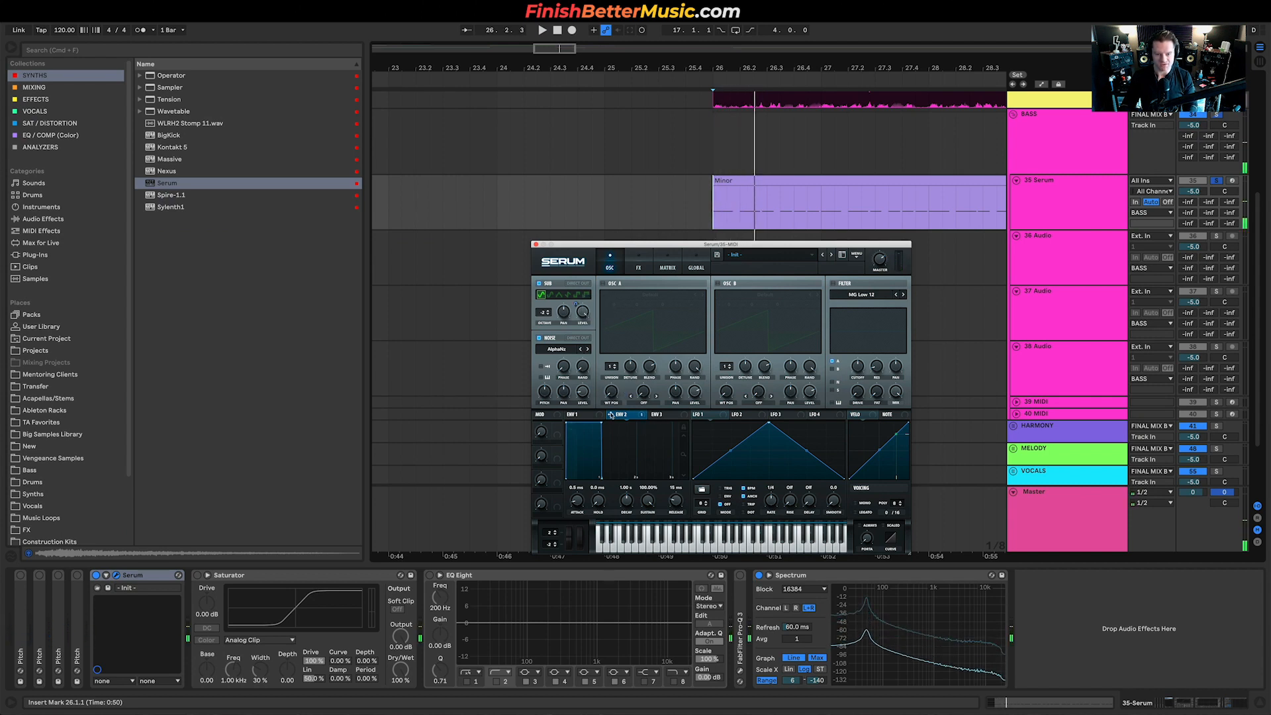
drag(610, 415, 585, 397)
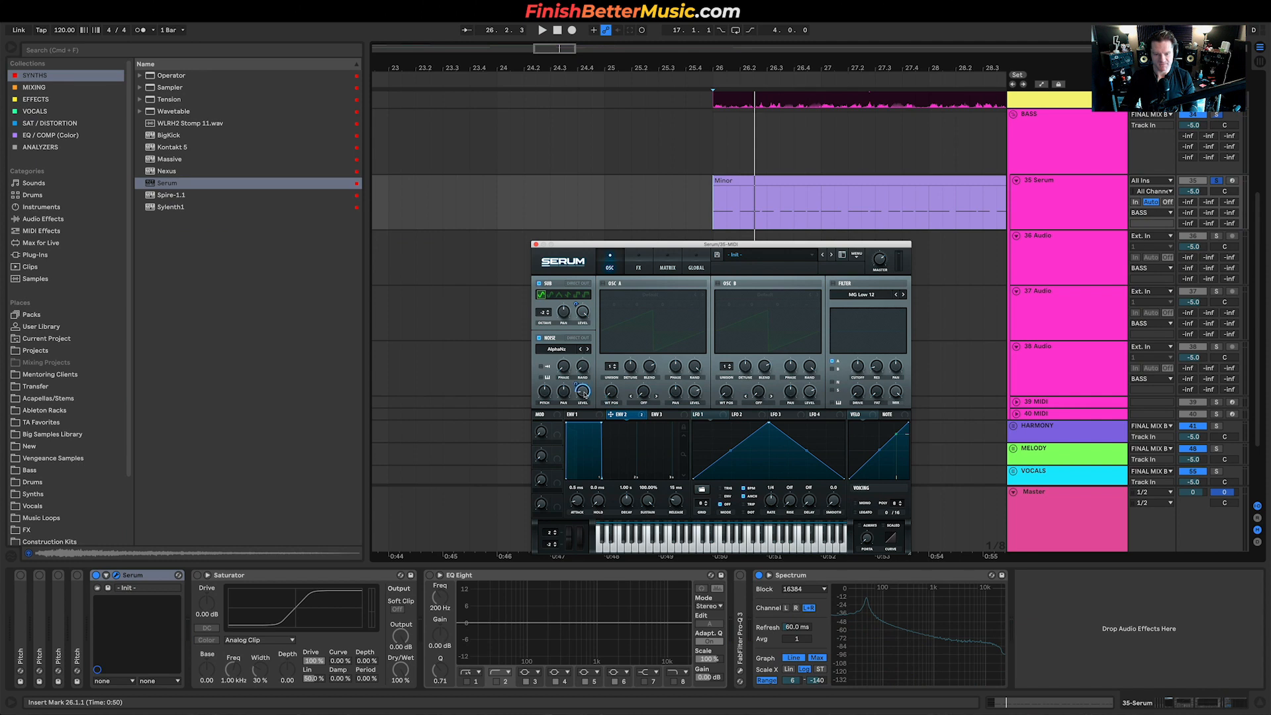
mouse_move(581, 390)
key(space)
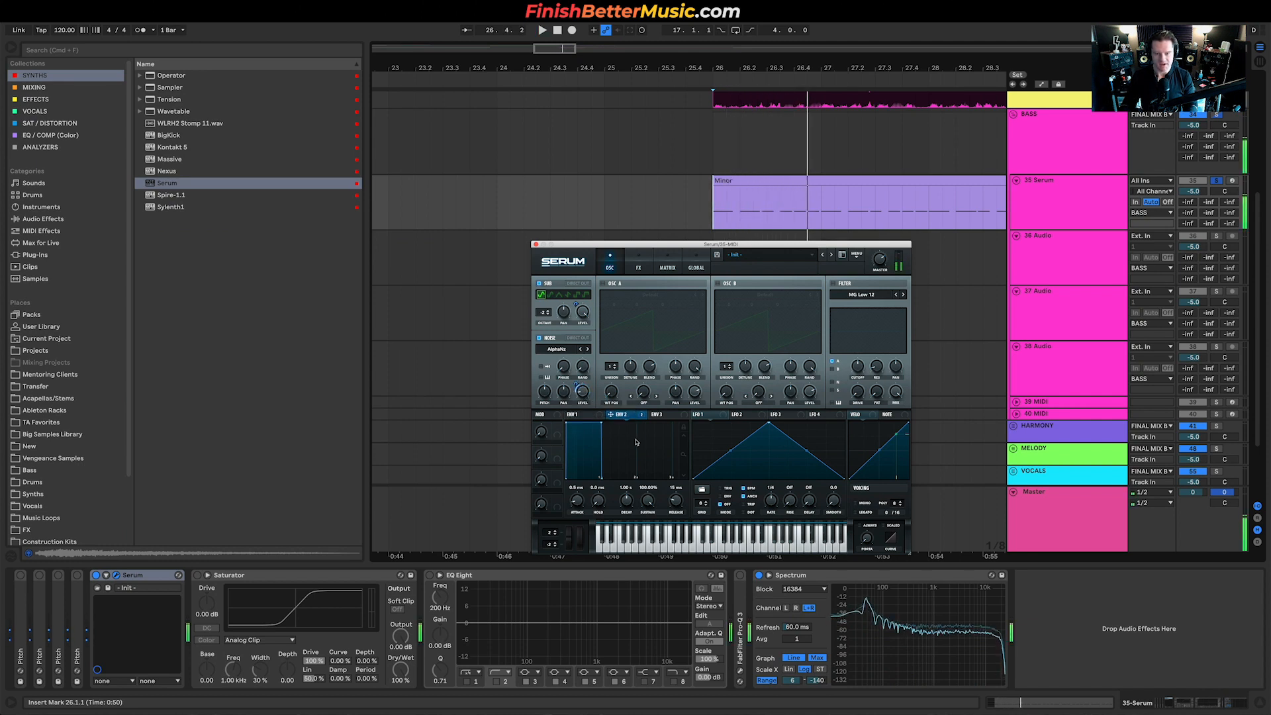
key(space)
Set Envelope 2's sustain to 0% and its decay to 183 ms, and play the result
drag(648, 502, 656, 605)
drag(626, 500, 628, 516)
key(space)
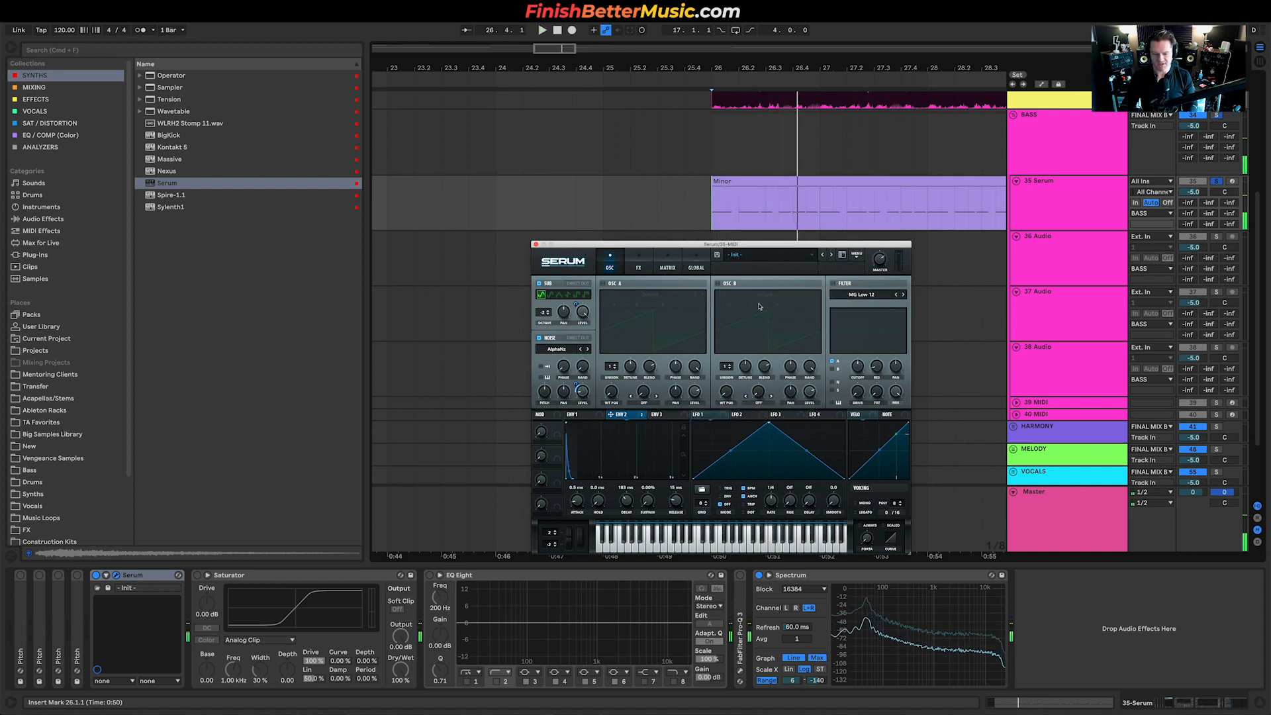
key(space)
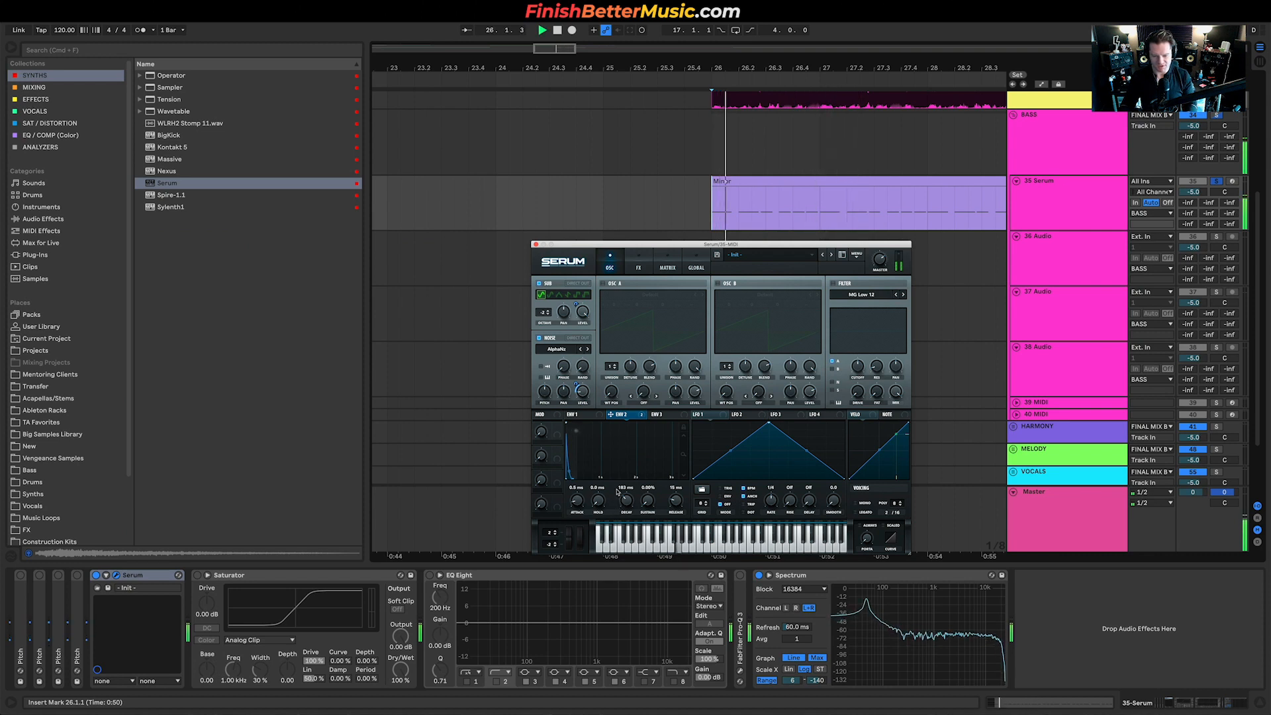
key(space)
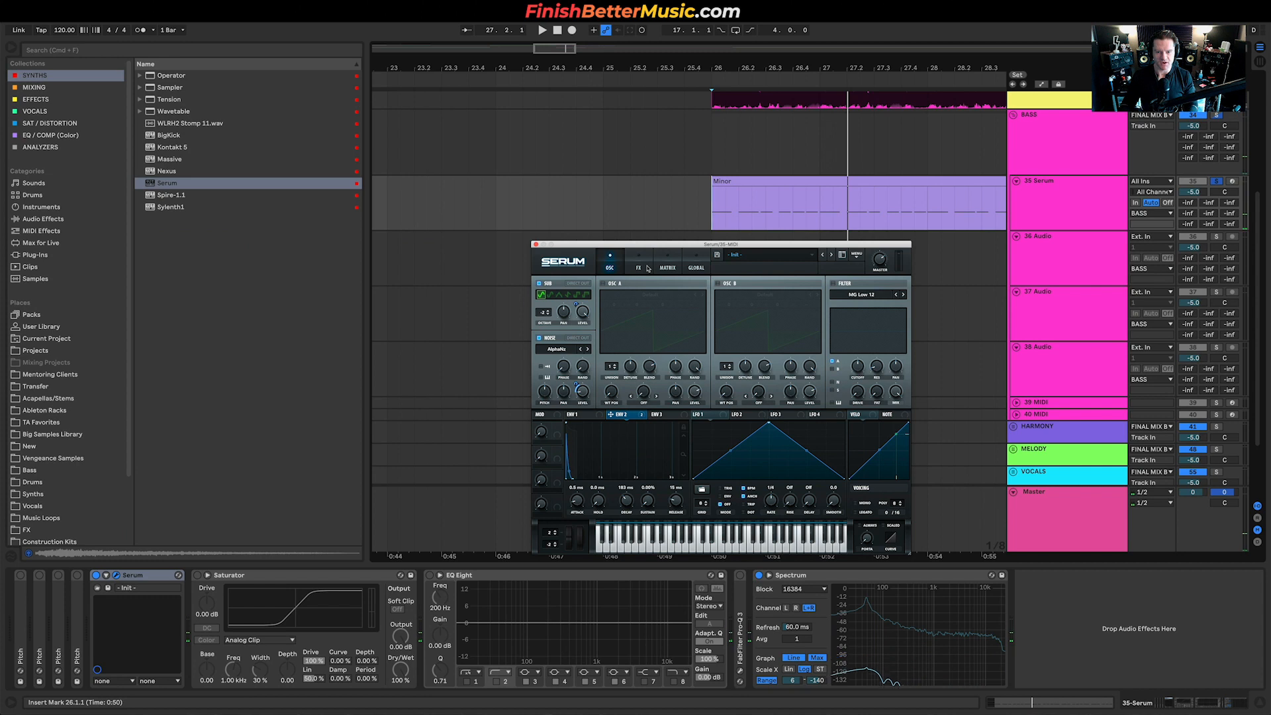
Enable distortion in Serum's effects with the Diode 1 type and play the bassline through it
click(640, 267)
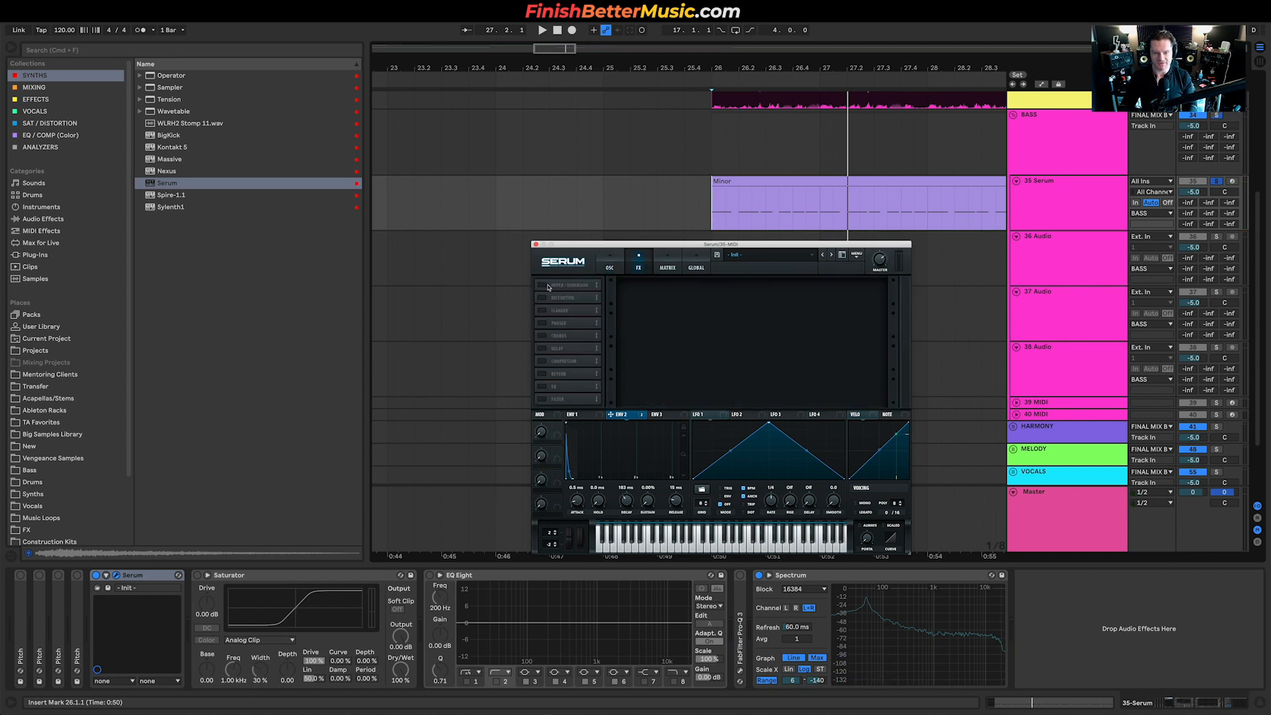
click(542, 285)
click(543, 285)
click(542, 298)
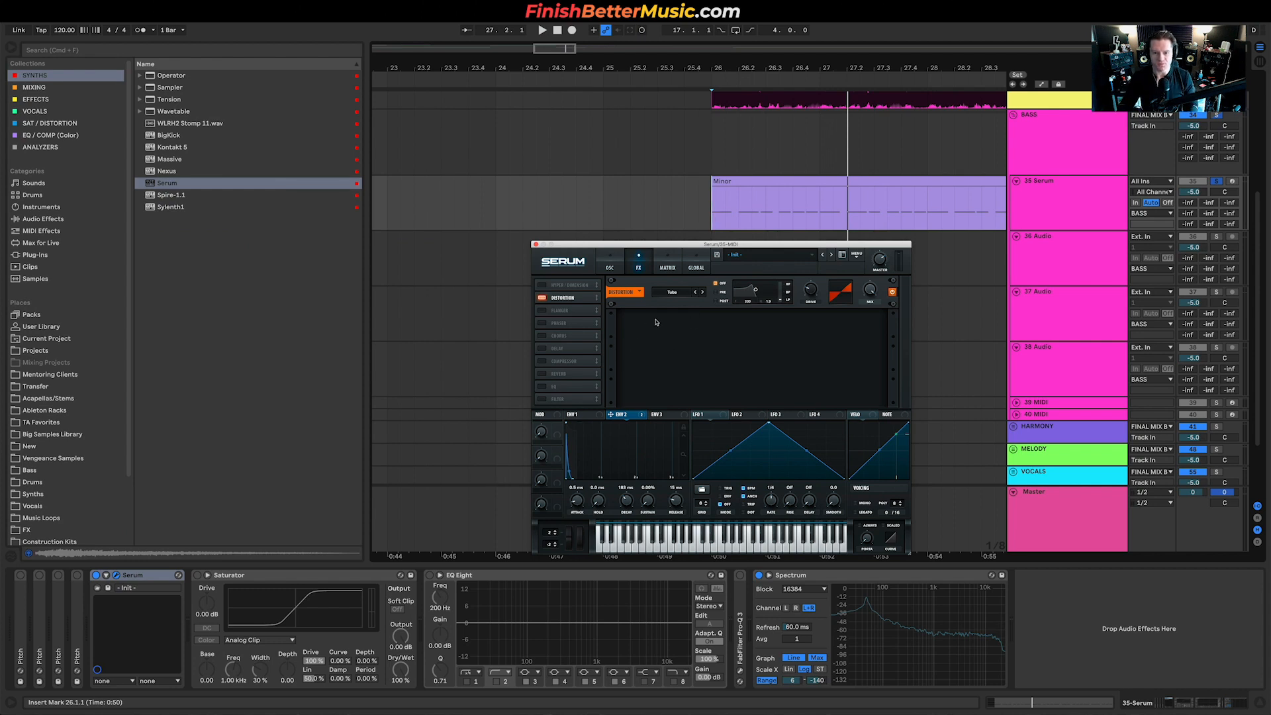
click(673, 291)
click(685, 324)
key(space)
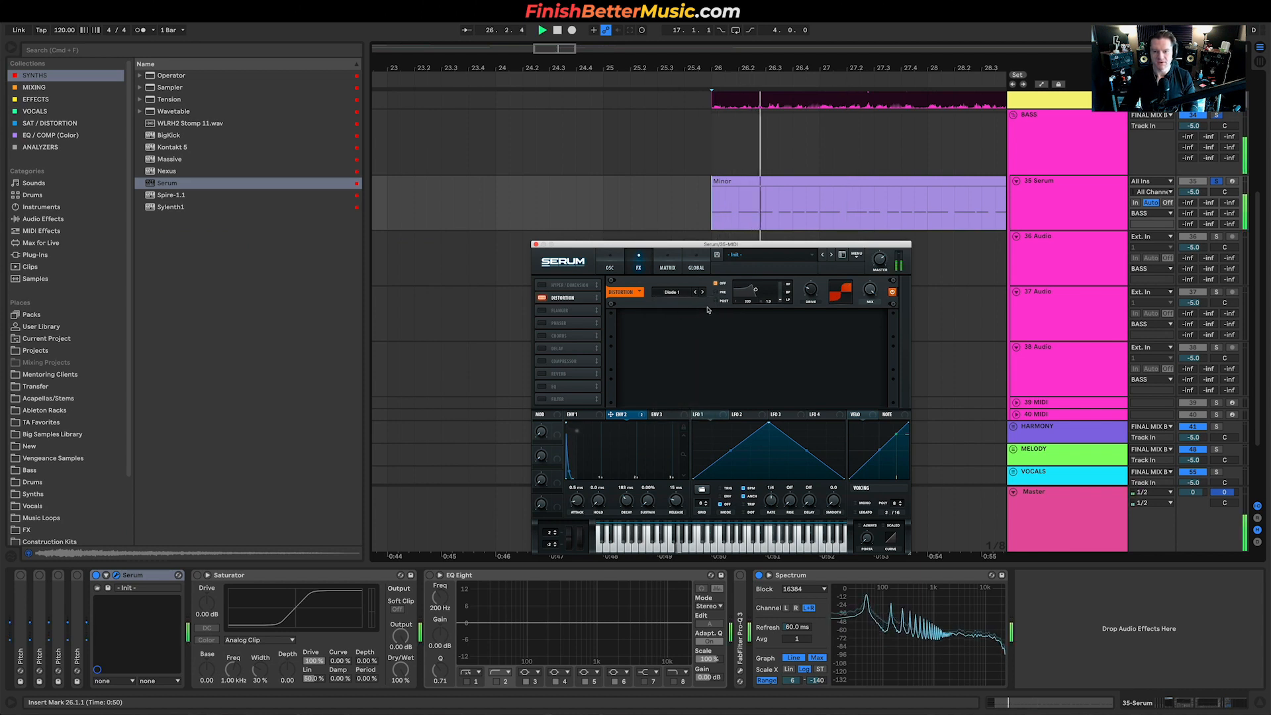
key(space)
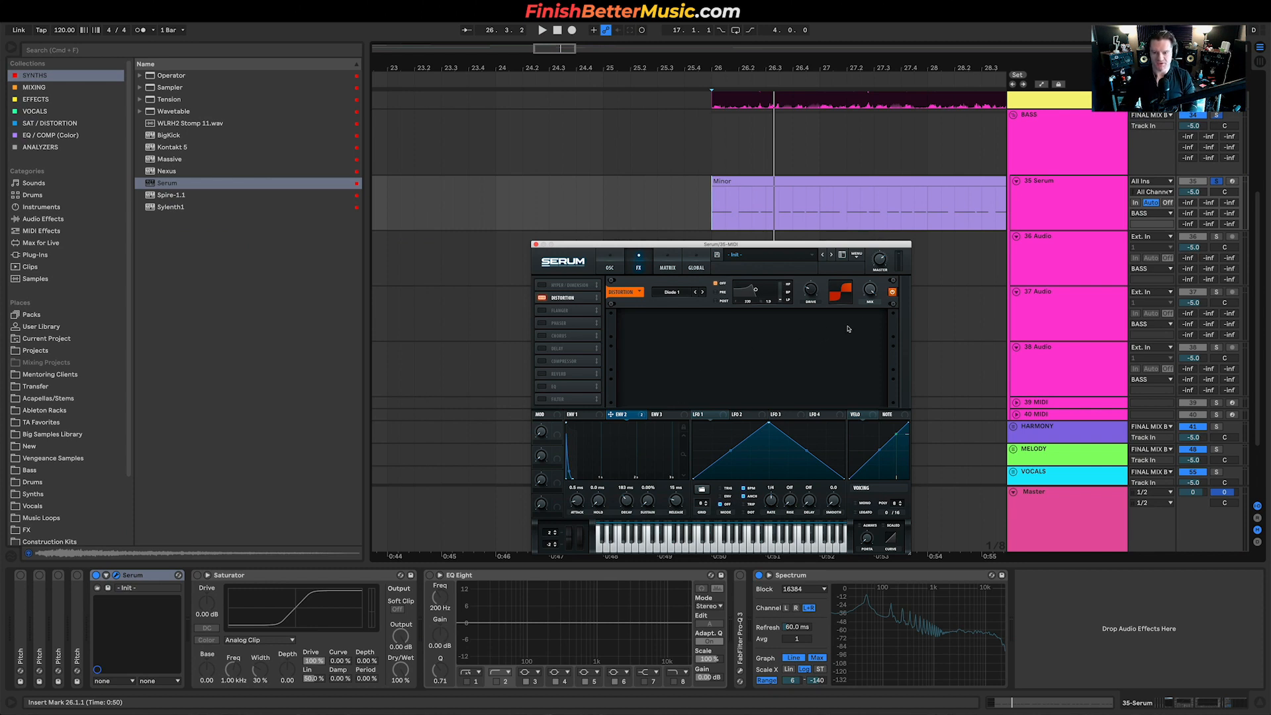
Lower the distortion's wet mix to about 78% while listening to the bassline
key(space)
mouse_move(869, 292)
mouse_down()
mouse_move(870, 327)
mouse_move(871, 313)
mouse_up()
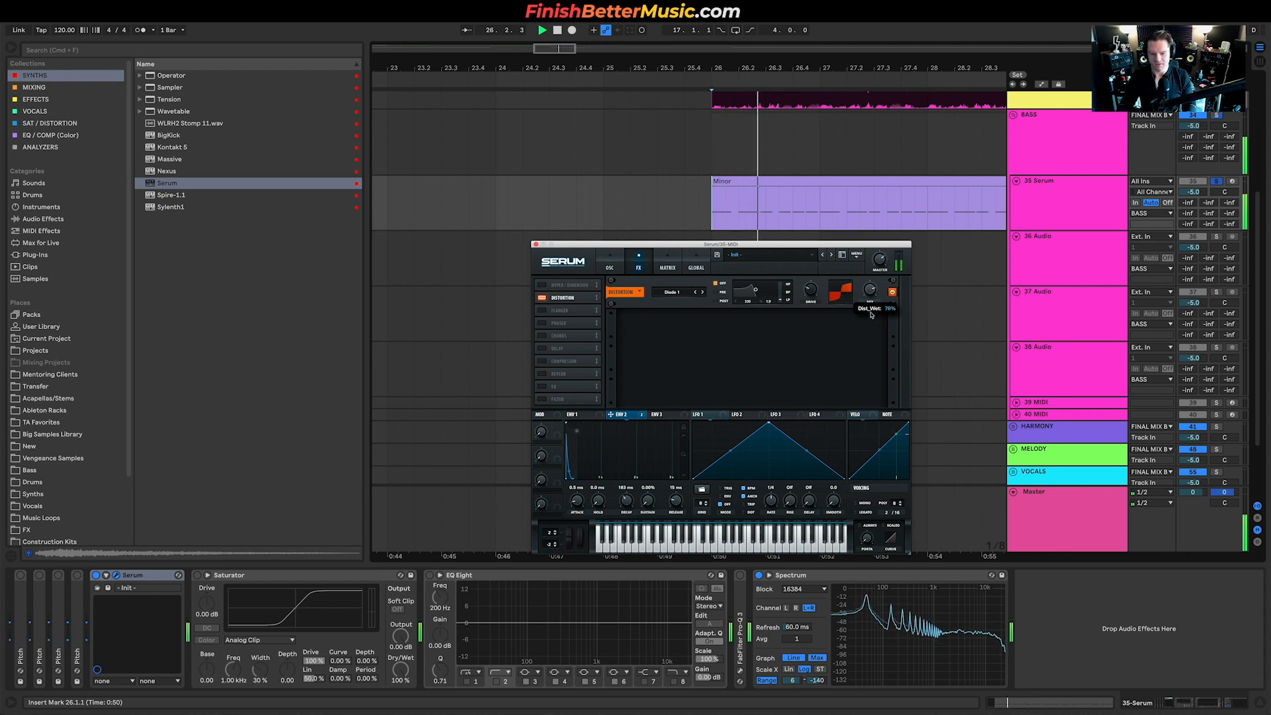
key(space)
key(space)
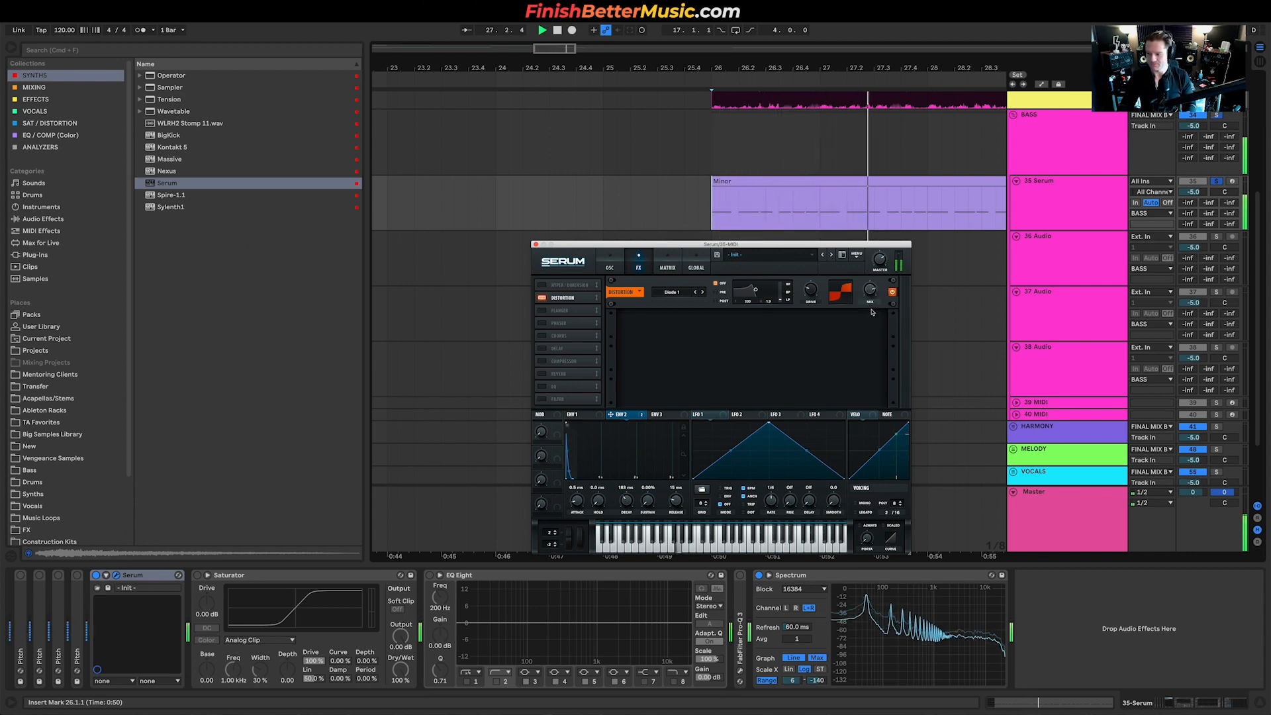
key(space)
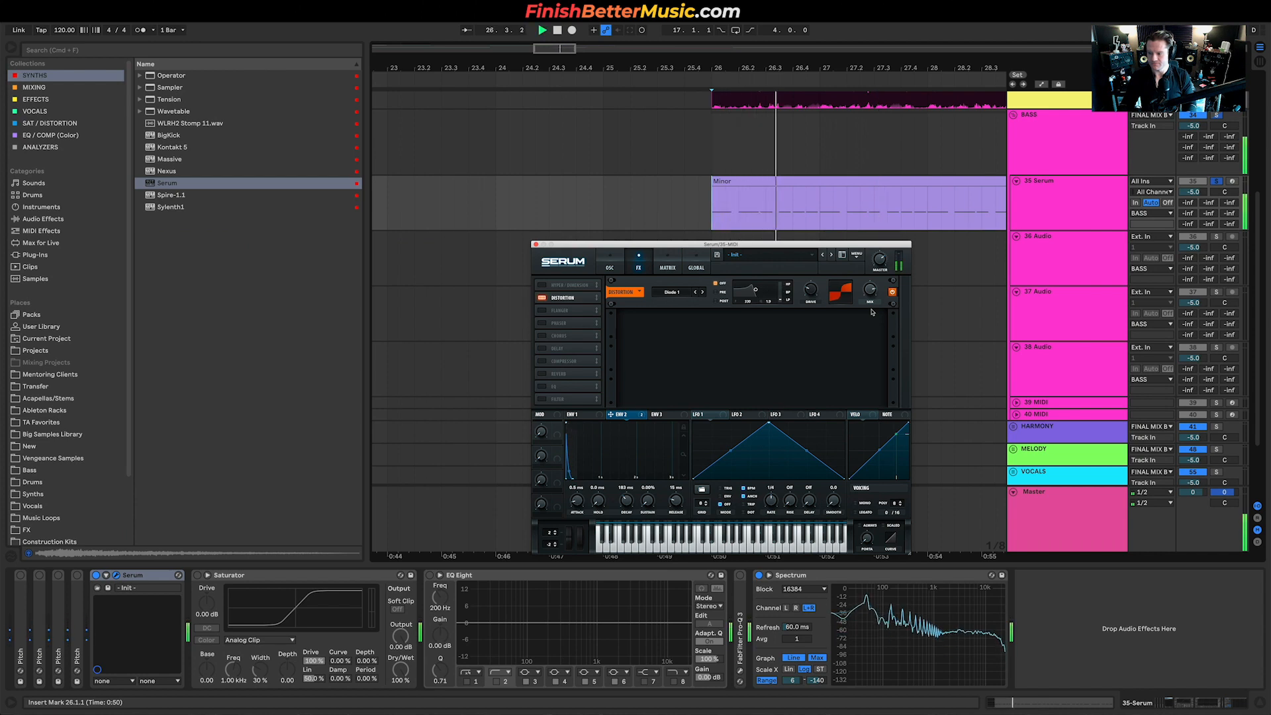
Replay the distorted bassline and turn on the Saturator after Serum in the device chain
key(space)
key(space)
key(space)
key(space)
key(space)
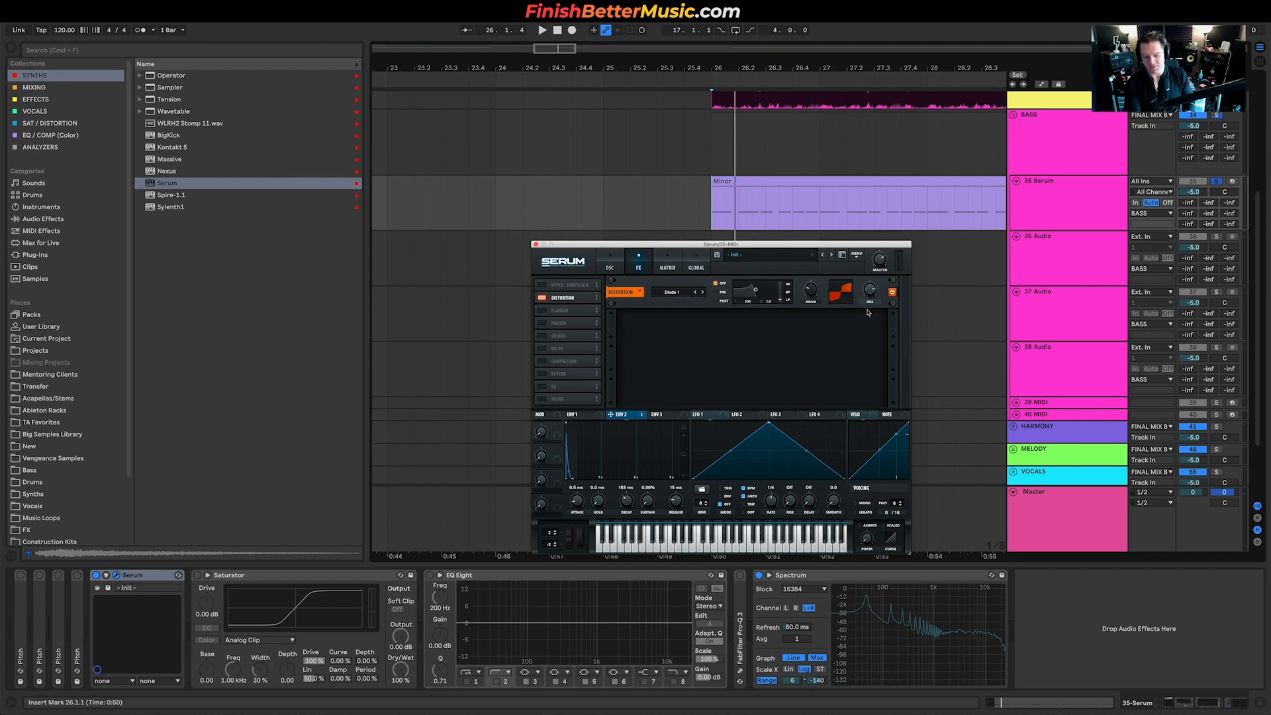
key(space)
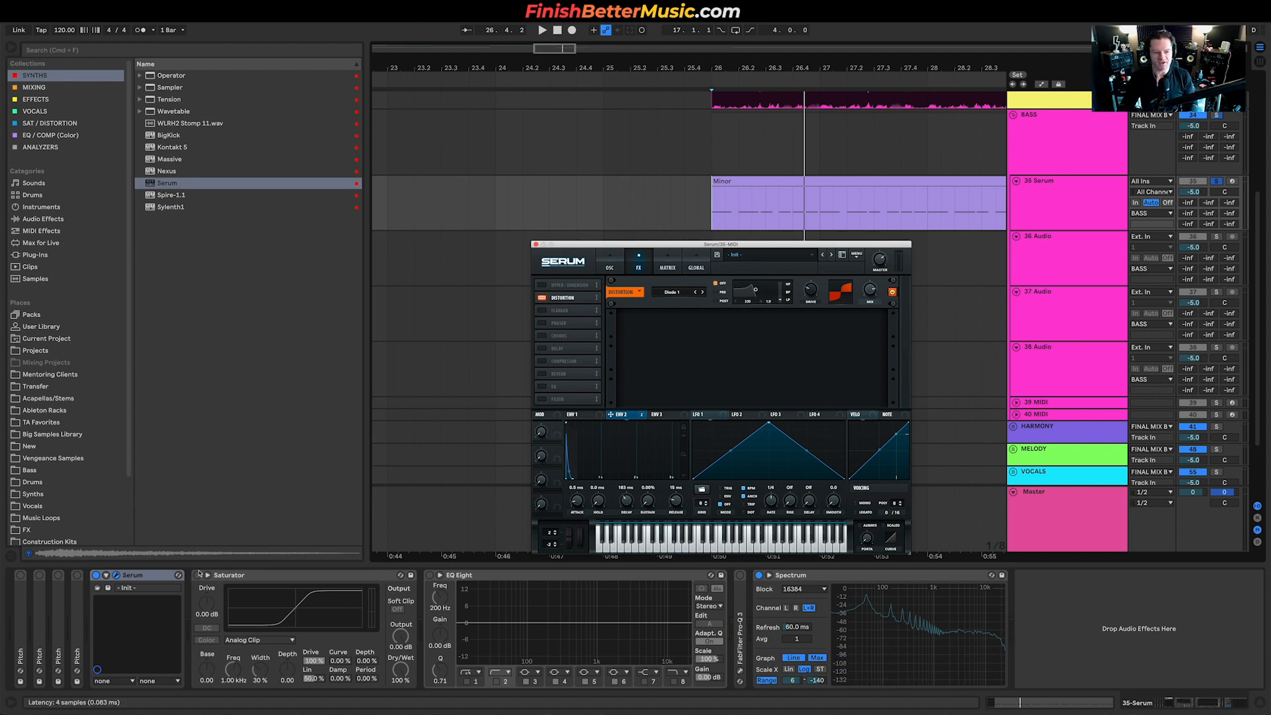
click(197, 575)
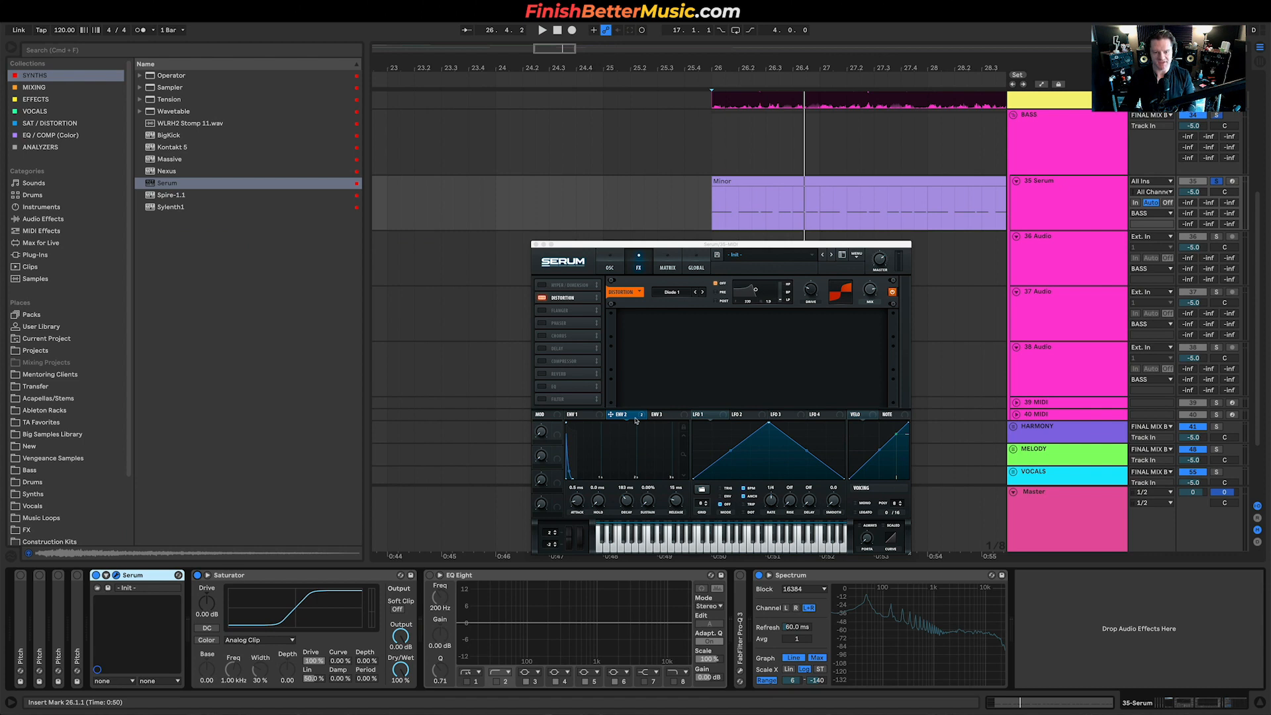
Raise Envelope 2's sustain to about 34% and shorten its decay to about 125 ms while playing the bassline
key(space)
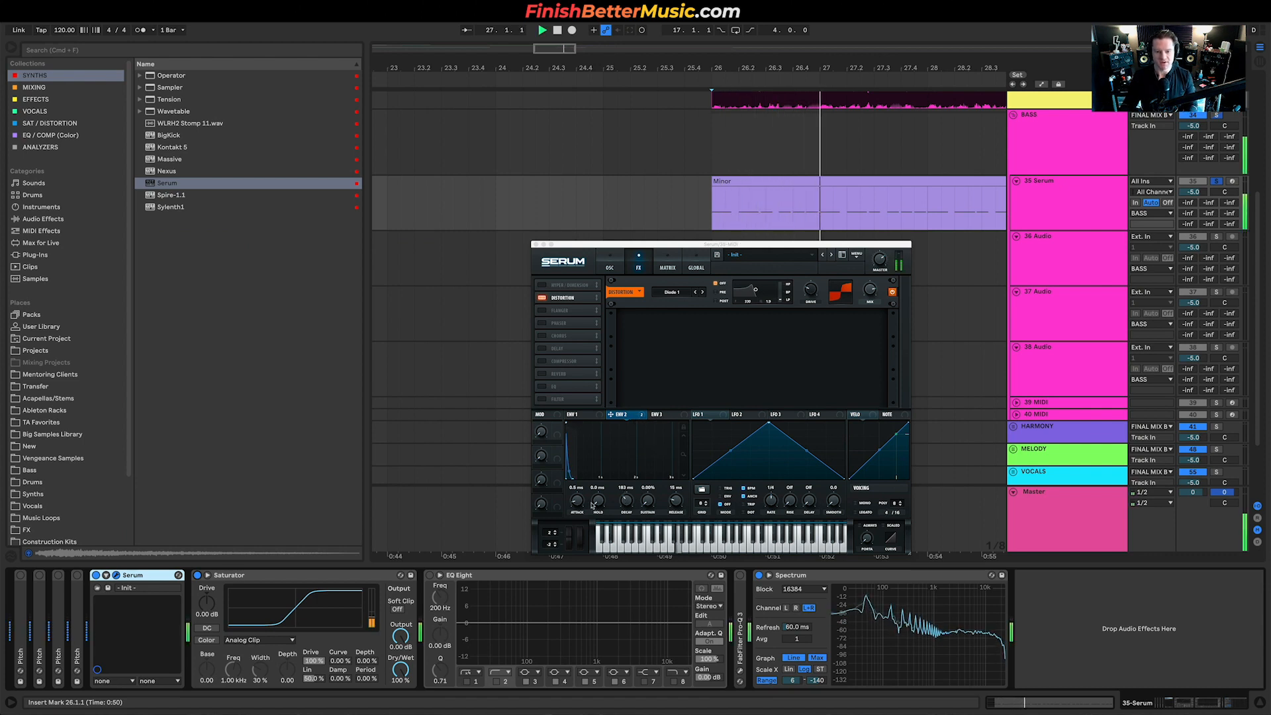
mouse_move(649, 501)
mouse_down()
mouse_move(653, 434)
mouse_move(651, 472)
mouse_move(628, 493)
mouse_up()
key(space)
key(space)
key(space)
key(space)
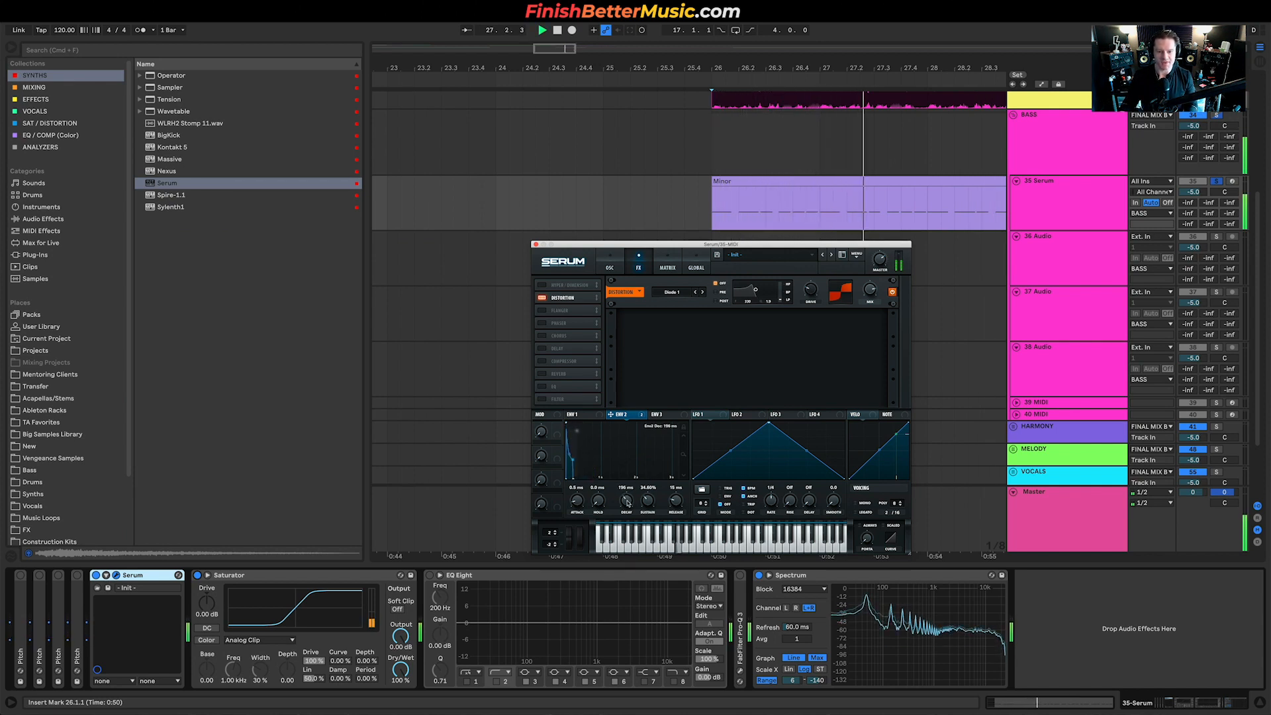
drag(627, 505, 627, 507)
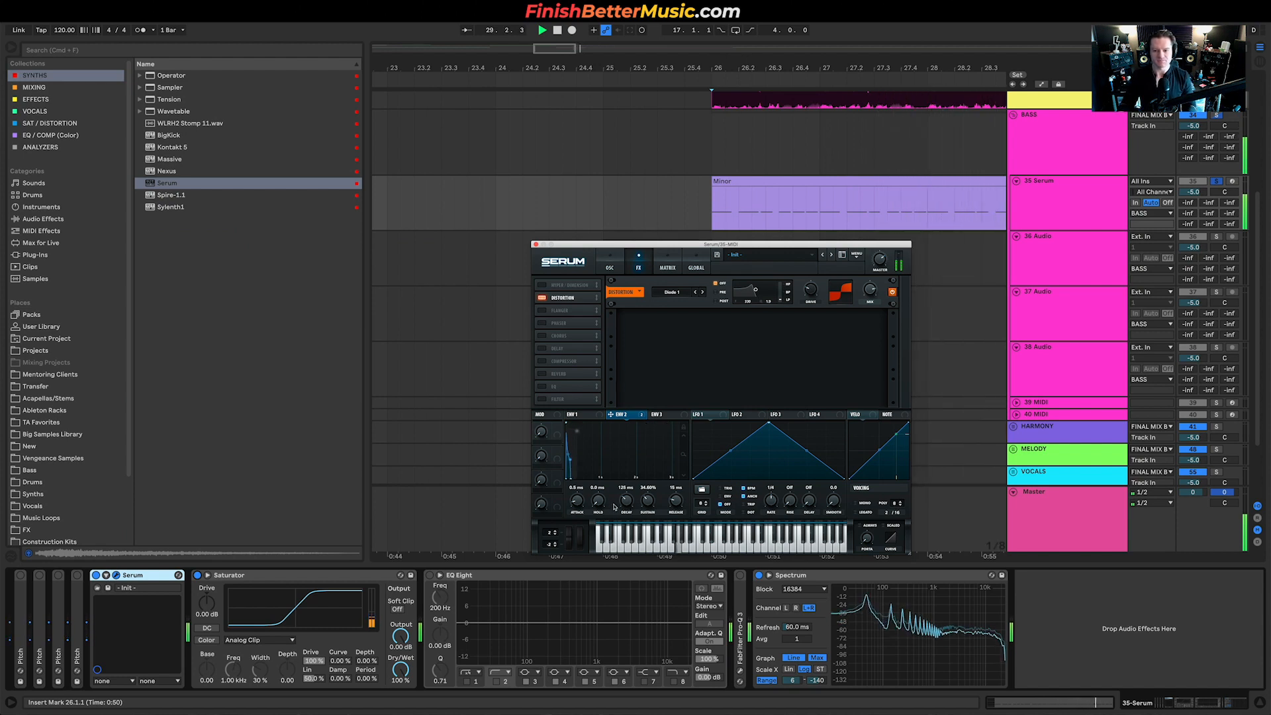
Set the Saturator's drive to 7.43 dB and its curve type to Medium Curve while listening to the bassline
drag(207, 605, 207, 605)
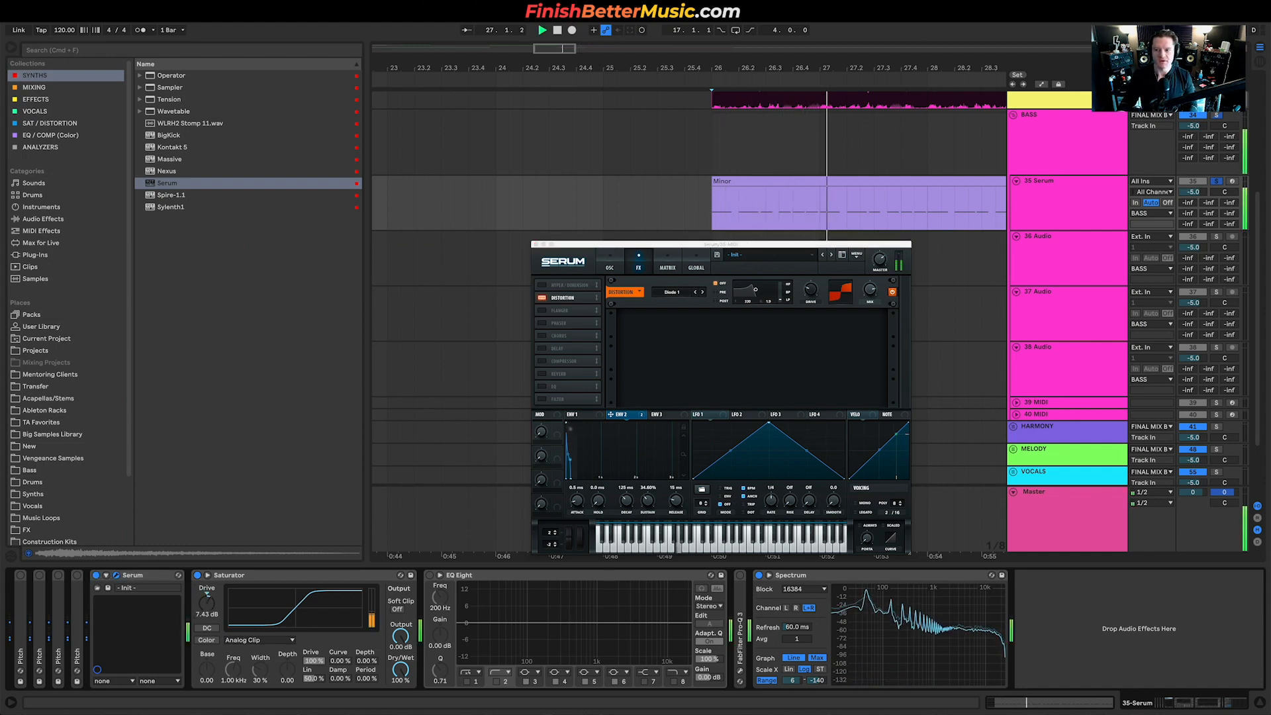
click(234, 638)
click(238, 668)
key(space)
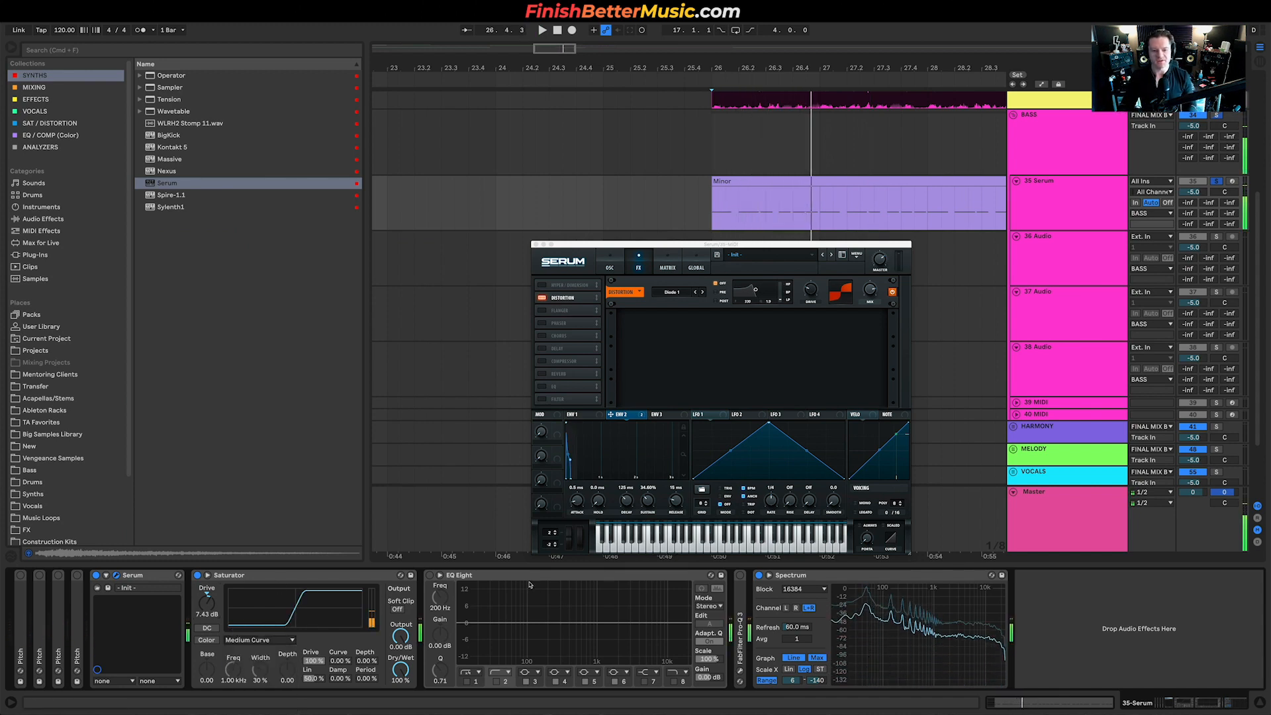
Insert CamelCrusher from the SAT / DISTORTION collection between the Saturator and EQ Eight, and clear its preset
click(59, 124)
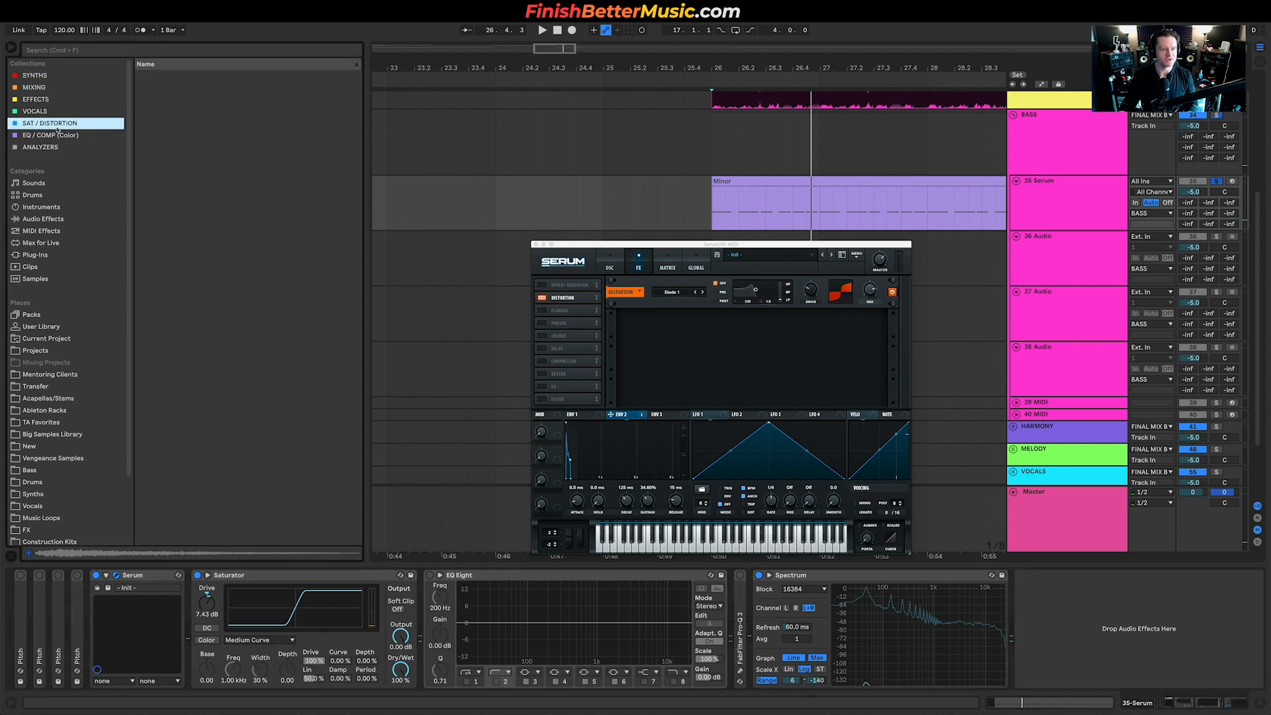
drag(188, 213, 470, 598)
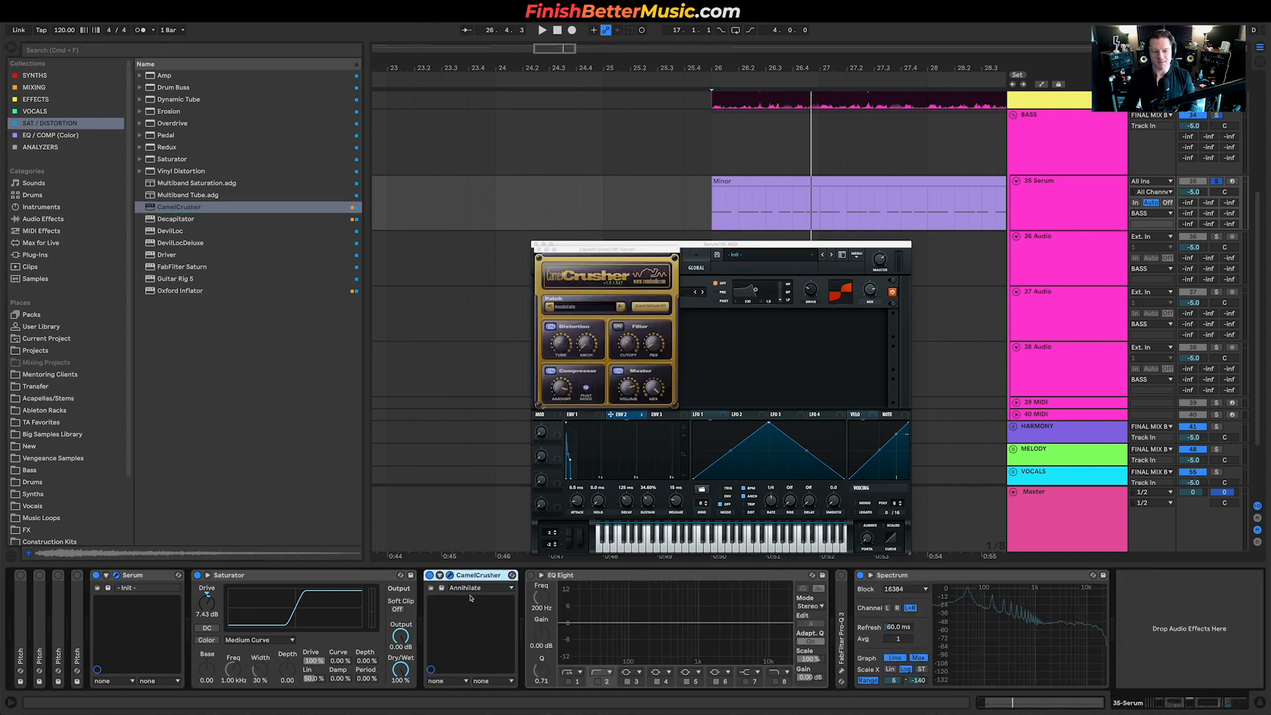
click(589, 307)
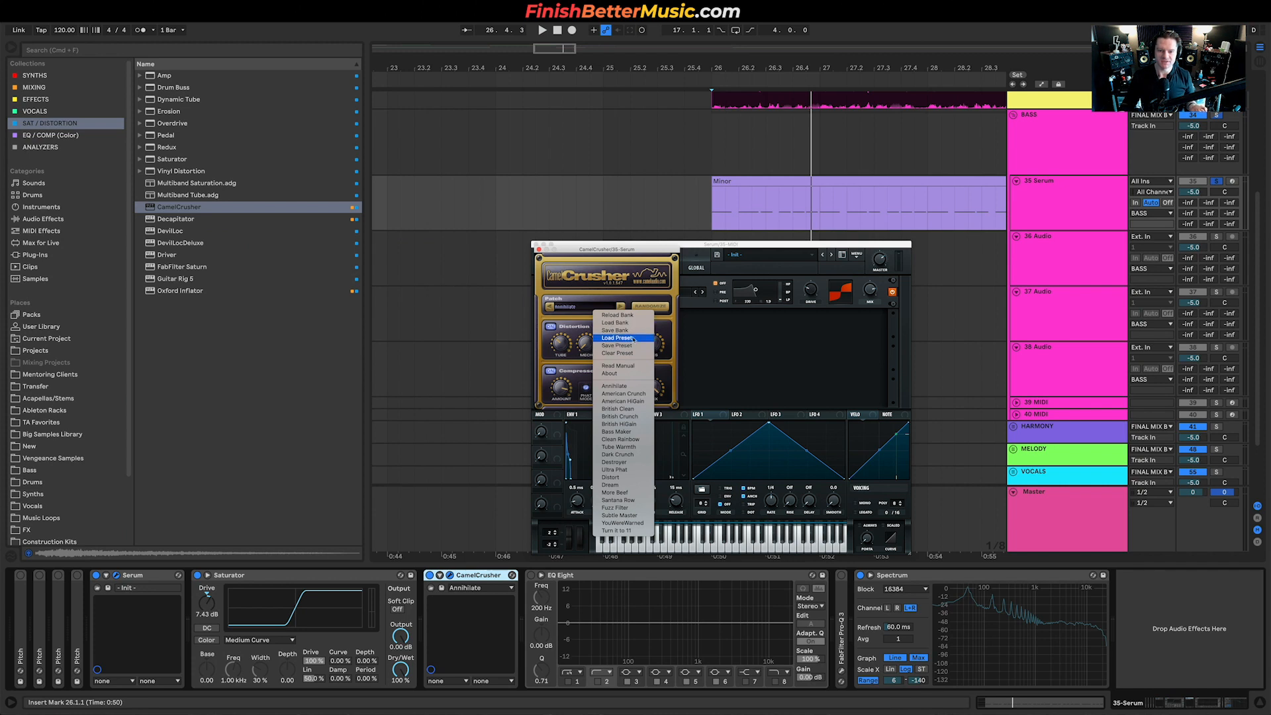
click(616, 353)
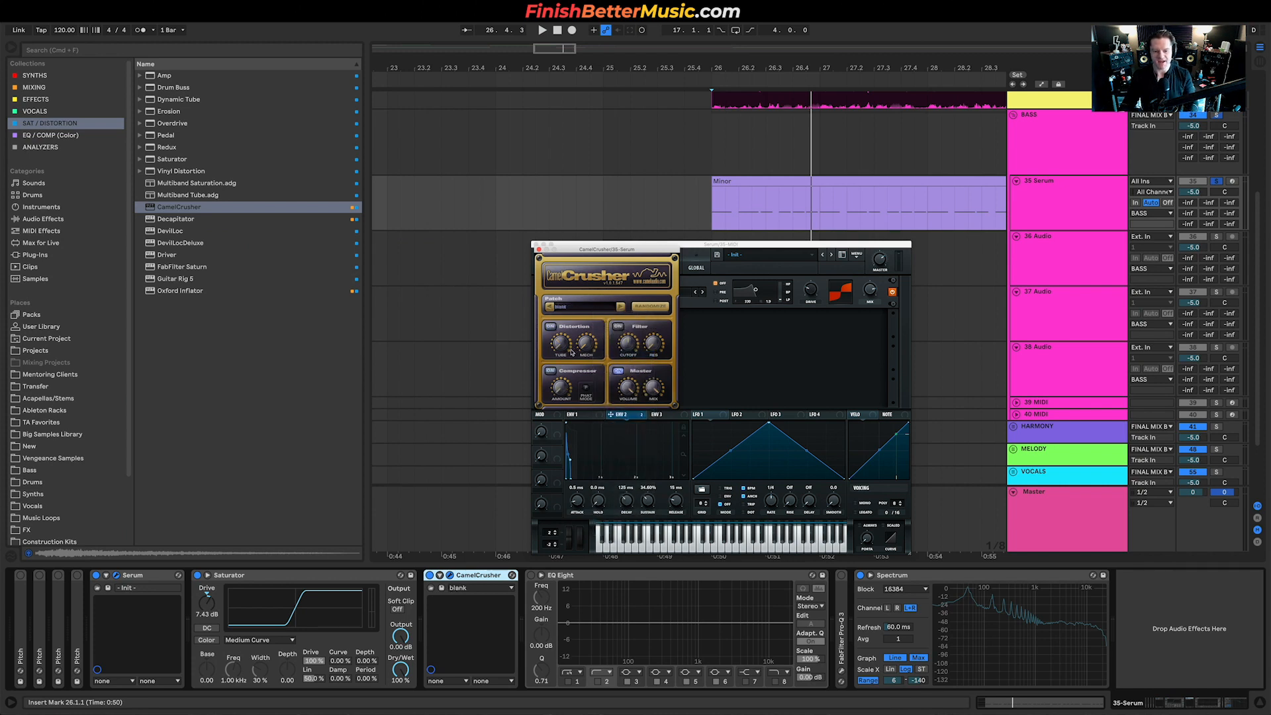
Turn on CamelCrusher's distortion section, compare it by playing the bassline, and close both plug-in windows
key(space)
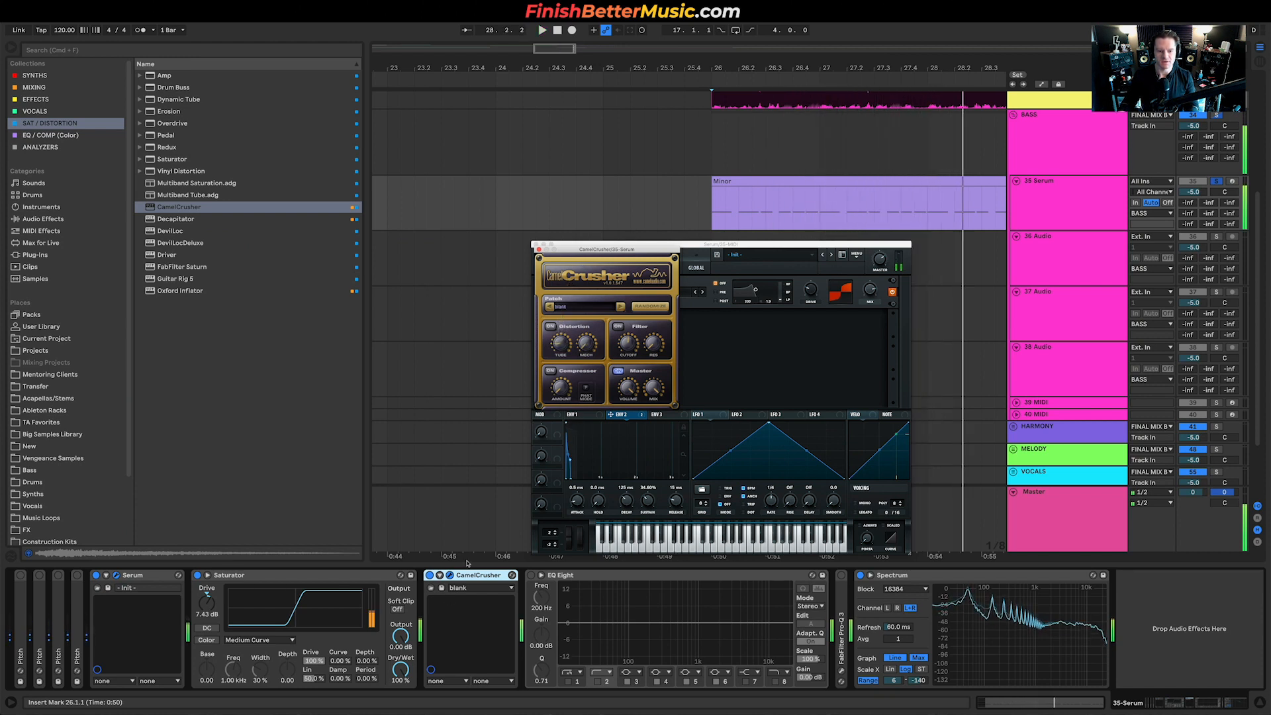
key(space)
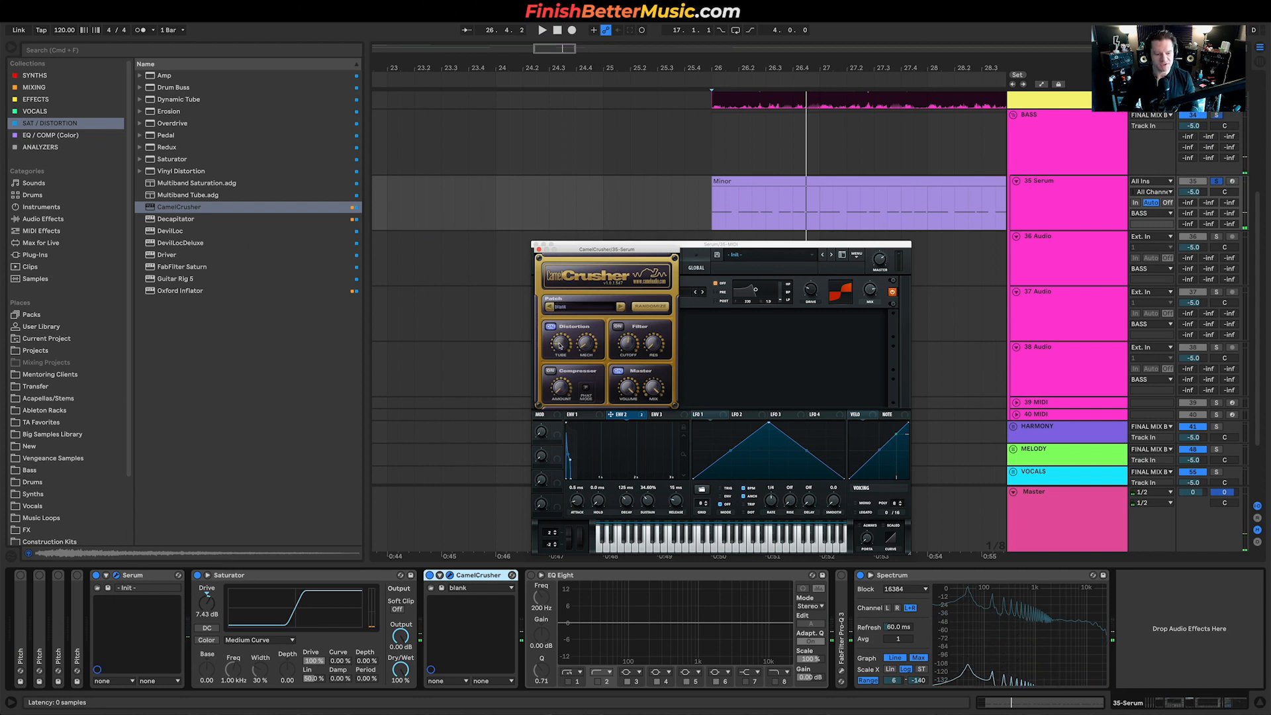
key(space)
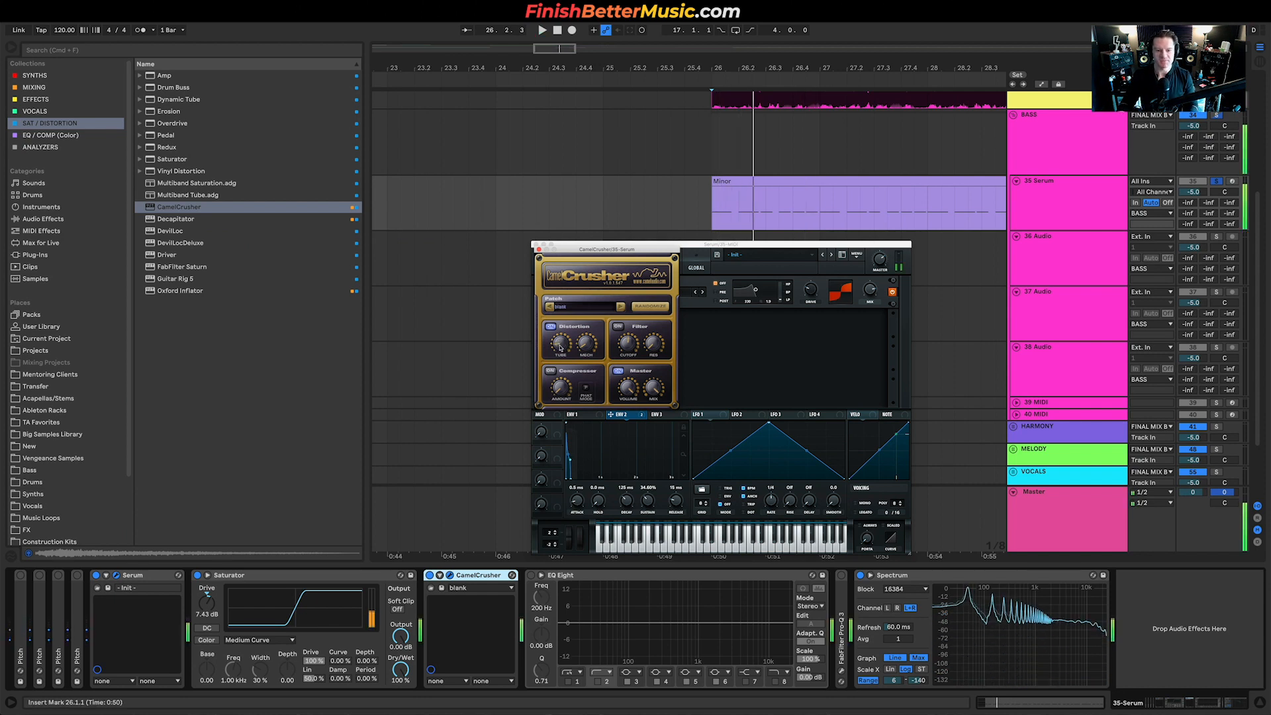
click(539, 250)
click(536, 245)
Turn on EQ Eight, enable the band 8 high cut and lower it to about 758 Hz while playing the bassline
click(532, 575)
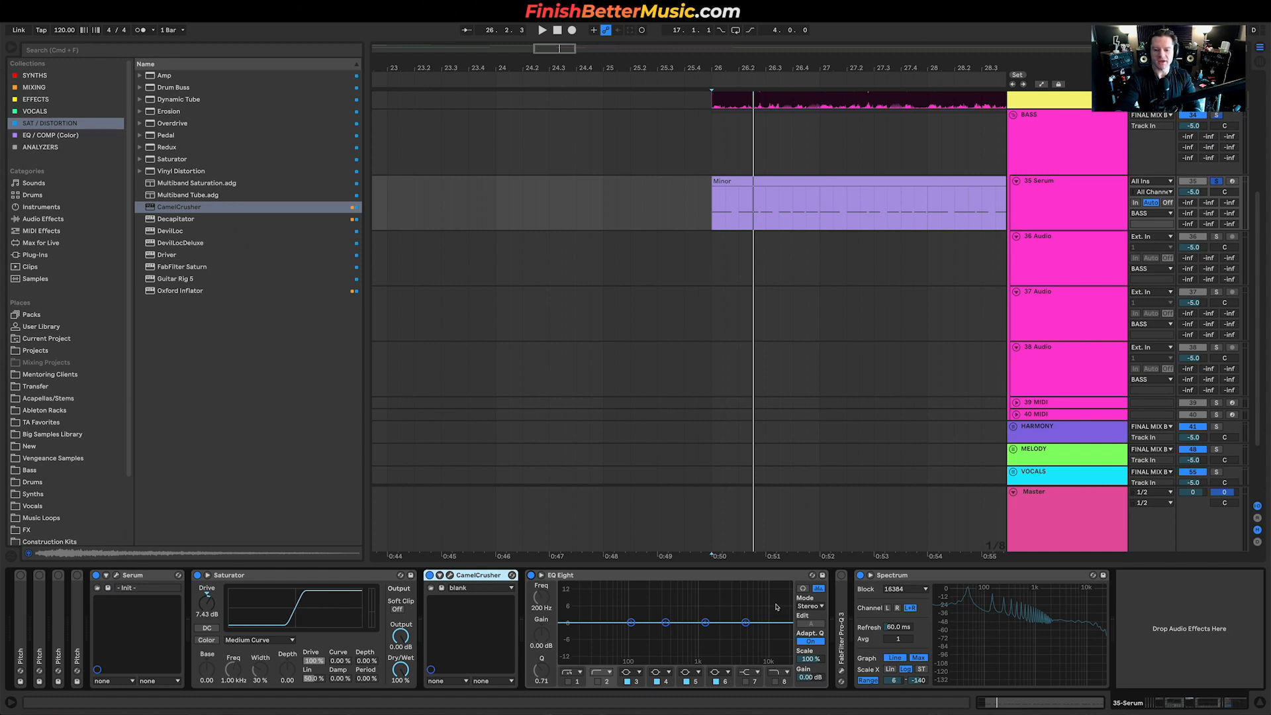
click(774, 682)
key(space)
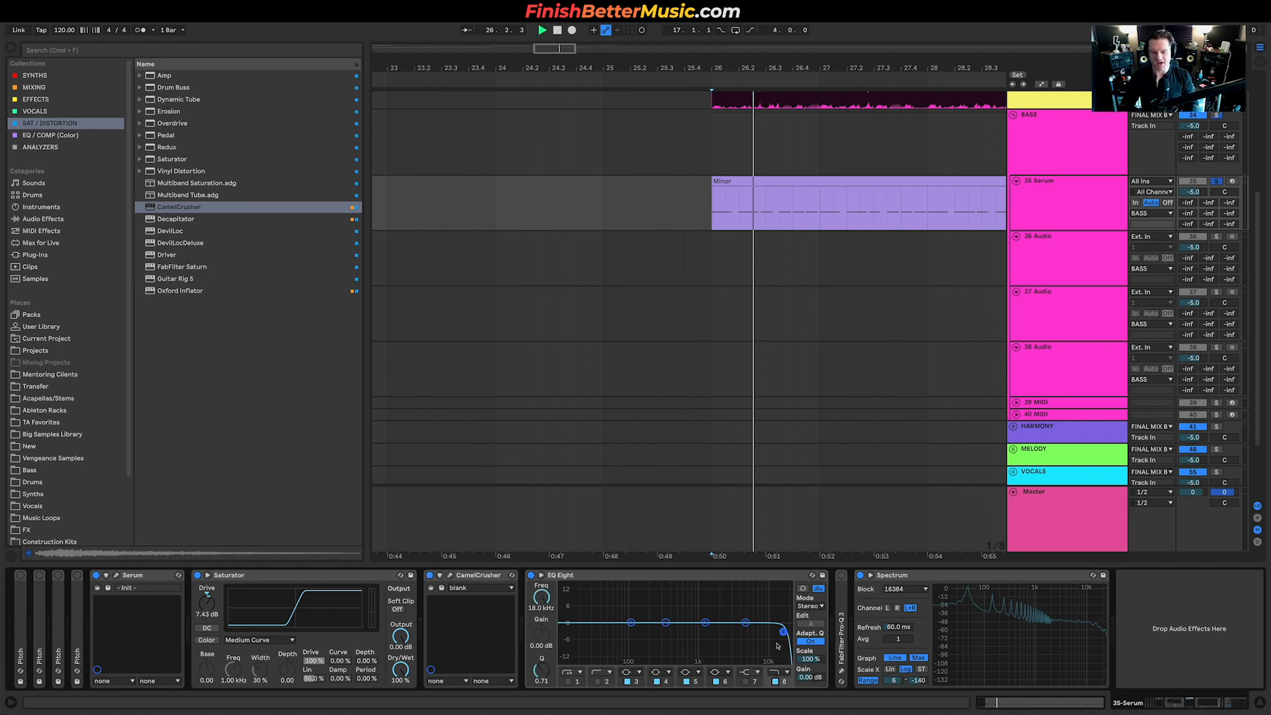
drag(785, 630, 689, 638)
key(space)
key(space)
key(space)
key(space)
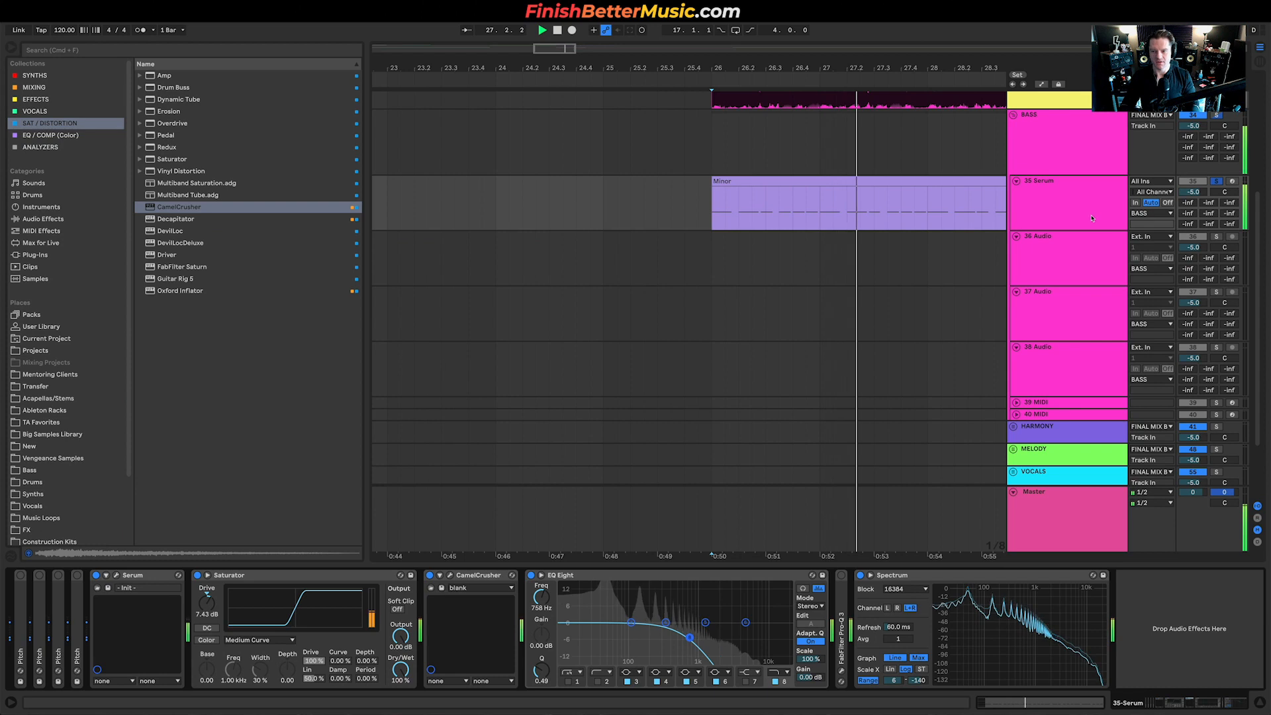
Replay the bassline and raise the band 8 high cut to about 1.98 kHz
key(space)
key(space)
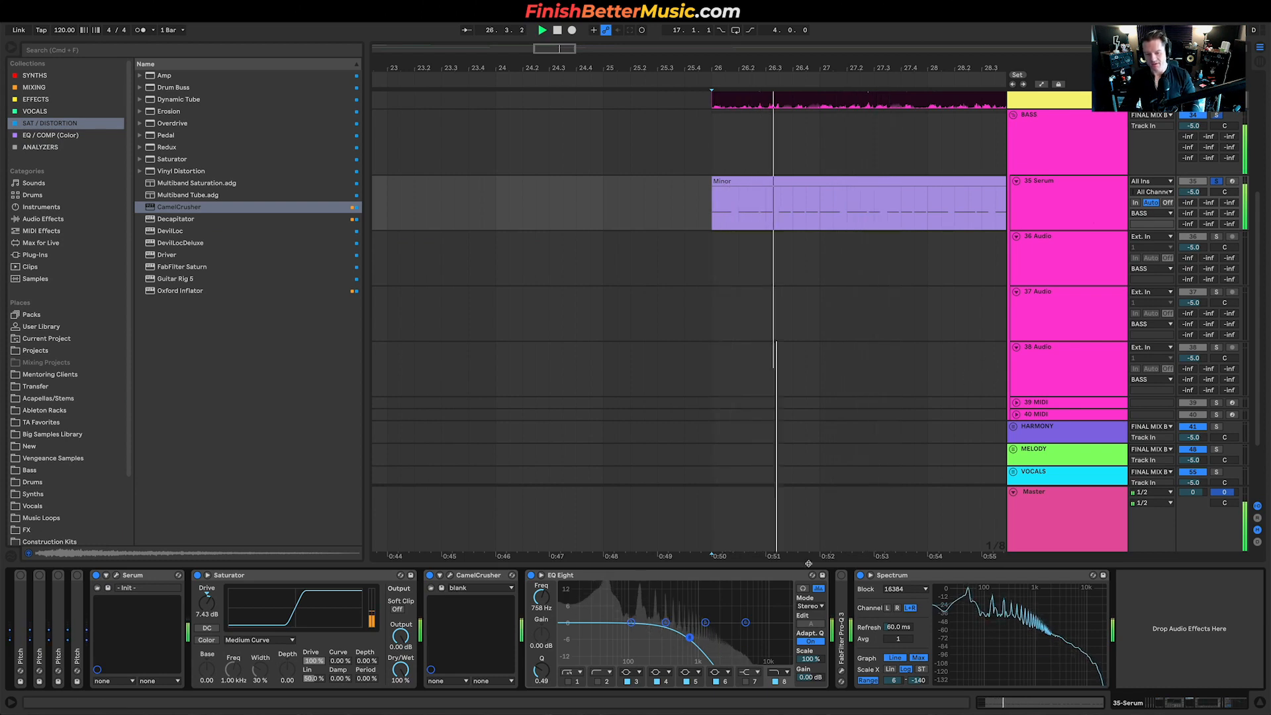
drag(689, 637, 719, 645)
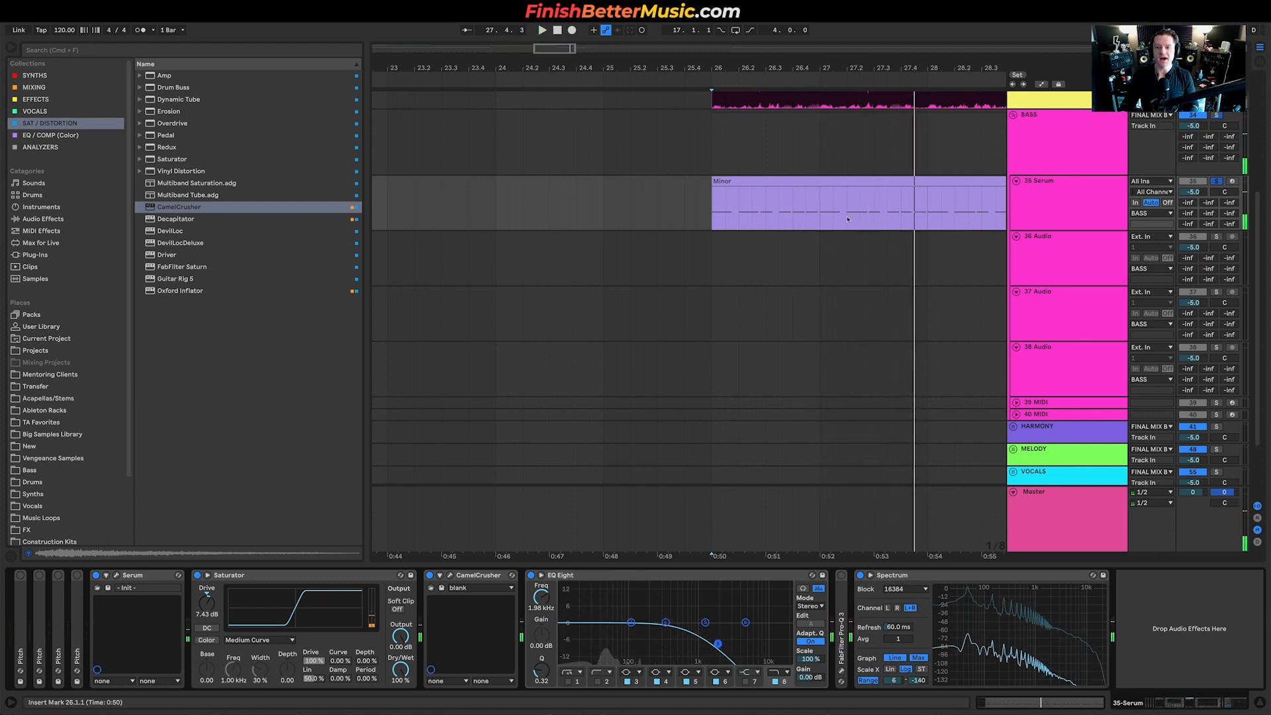
Extend the clip on the SC TRIGGER track to bar 37
click(1106, 133)
click(717, 159)
scroll(717, 159, up, 5)
scroll(718, 159, down, 5)
scroll(716, 159, down, 5)
click(436, 133)
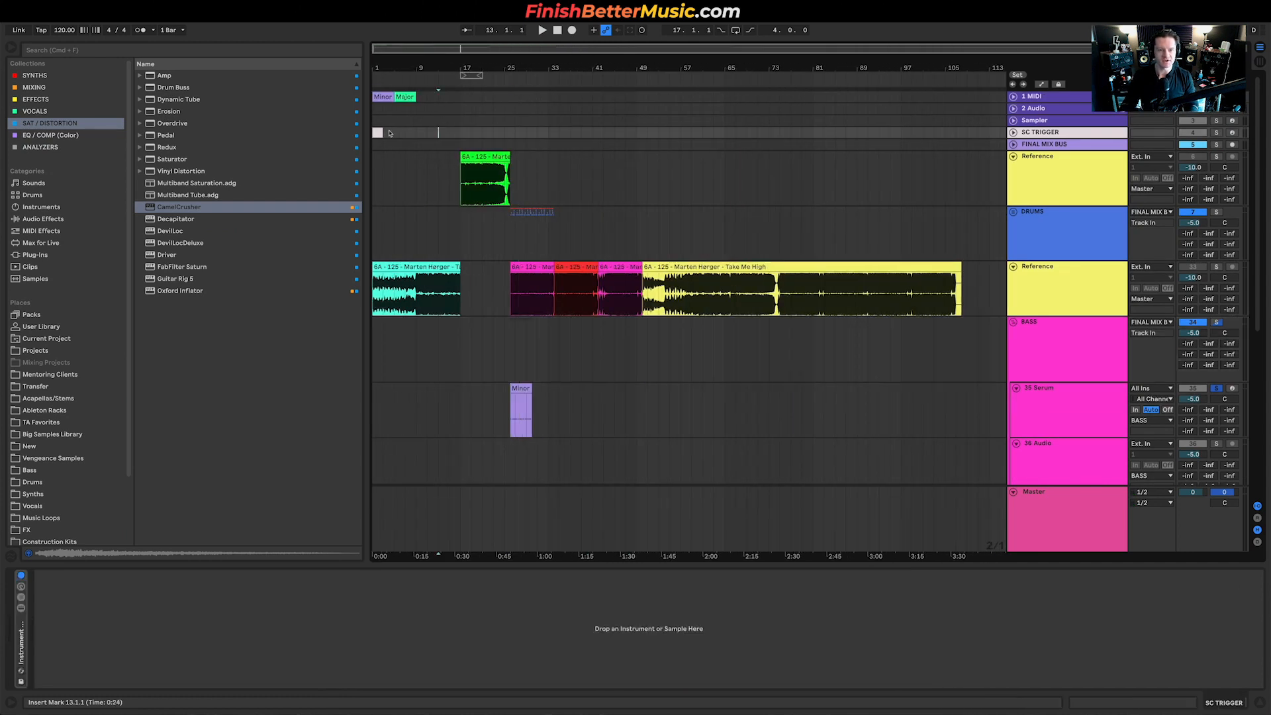
mouse_move(383, 134)
mouse_down()
mouse_move(602, 135)
mouse_move(571, 135)
mouse_up()
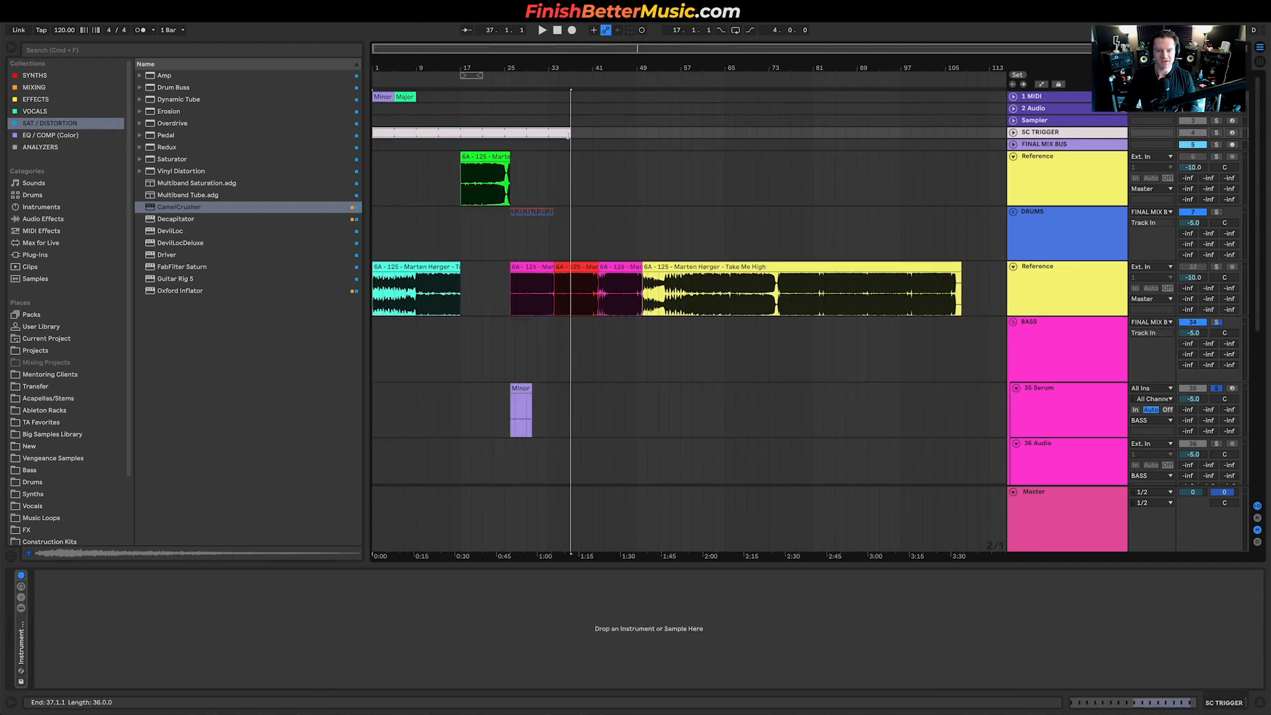
Turn on the Kickstart device on the BASS group track
scroll(529, 351, up, 10)
scroll(526, 363, down, 2)
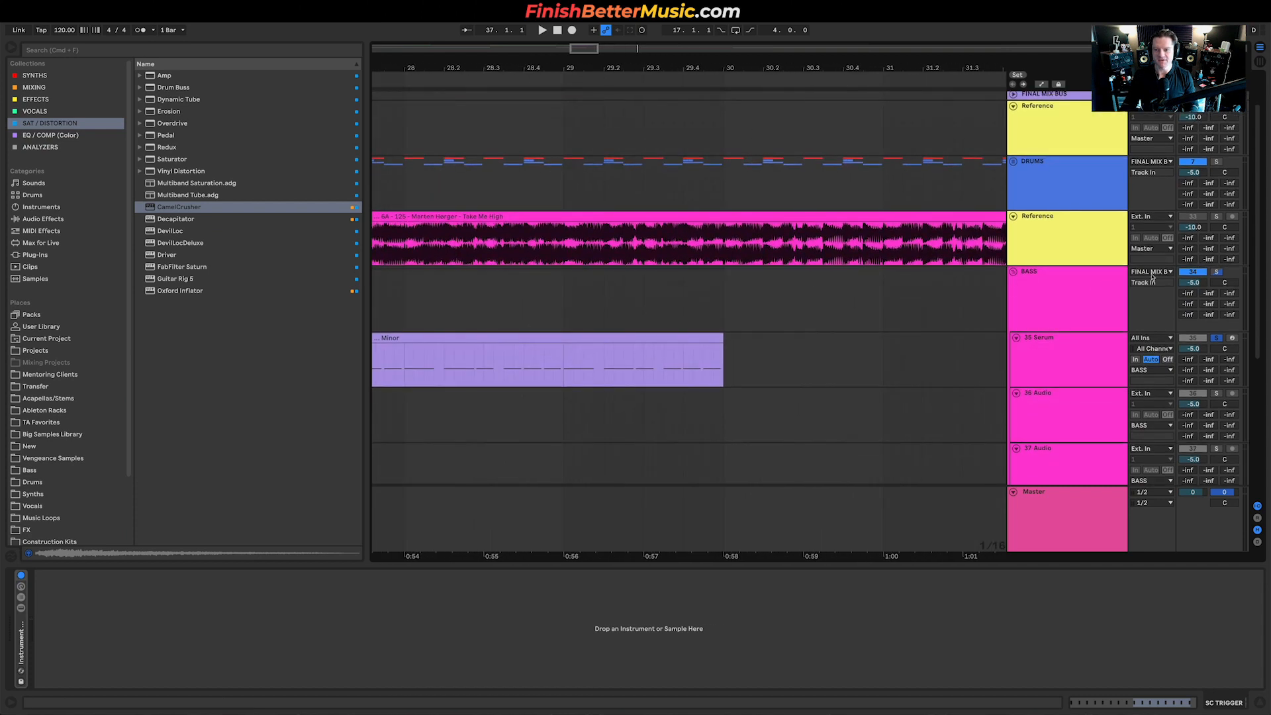
click(1092, 283)
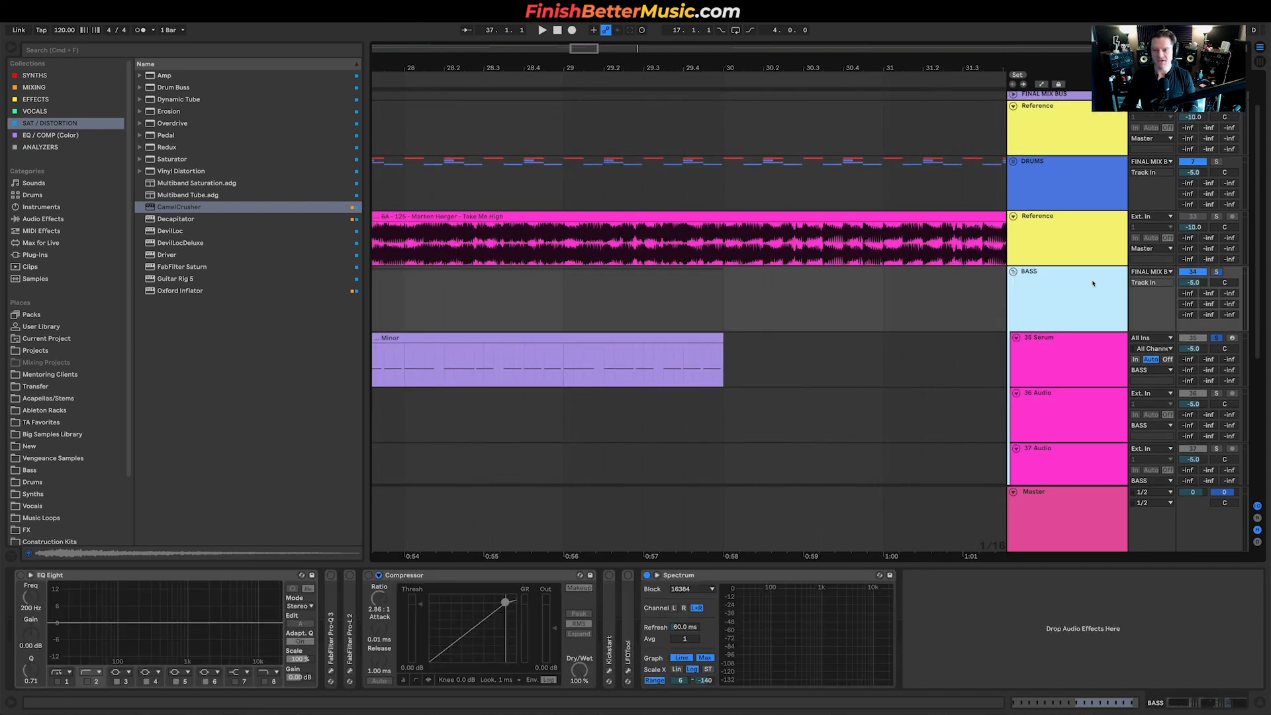
click(610, 575)
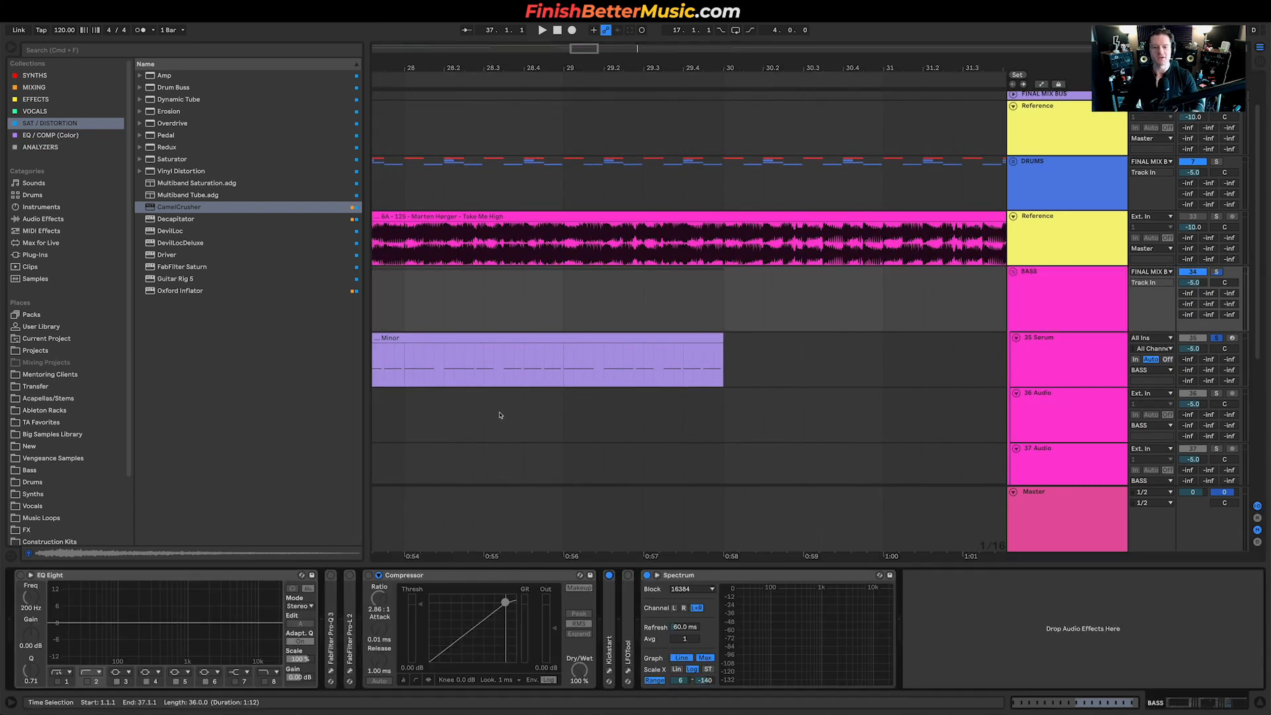
Play the ducked bassline from bar 26, soloing the DRUMS group along with it
scroll(508, 406, left, 6)
scroll(457, 366, down, 2)
click(458, 365)
key(space)
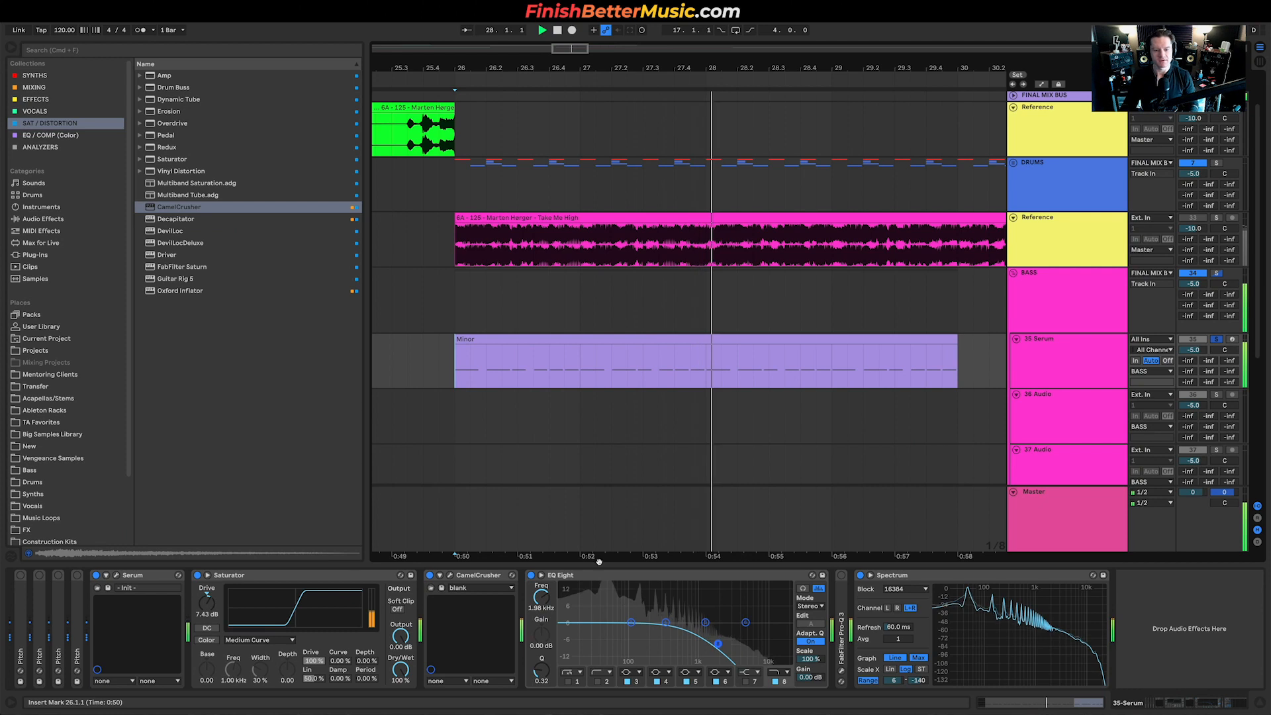
click(1216, 164)
key(space)
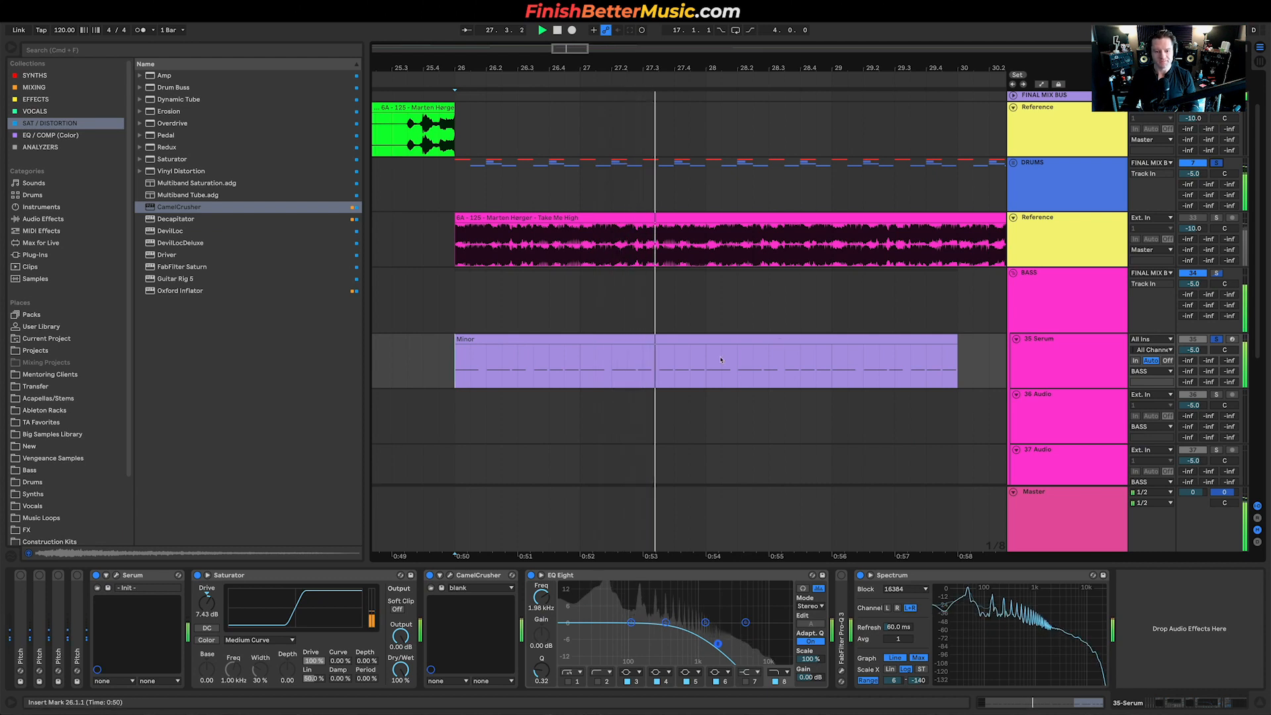
key(space)
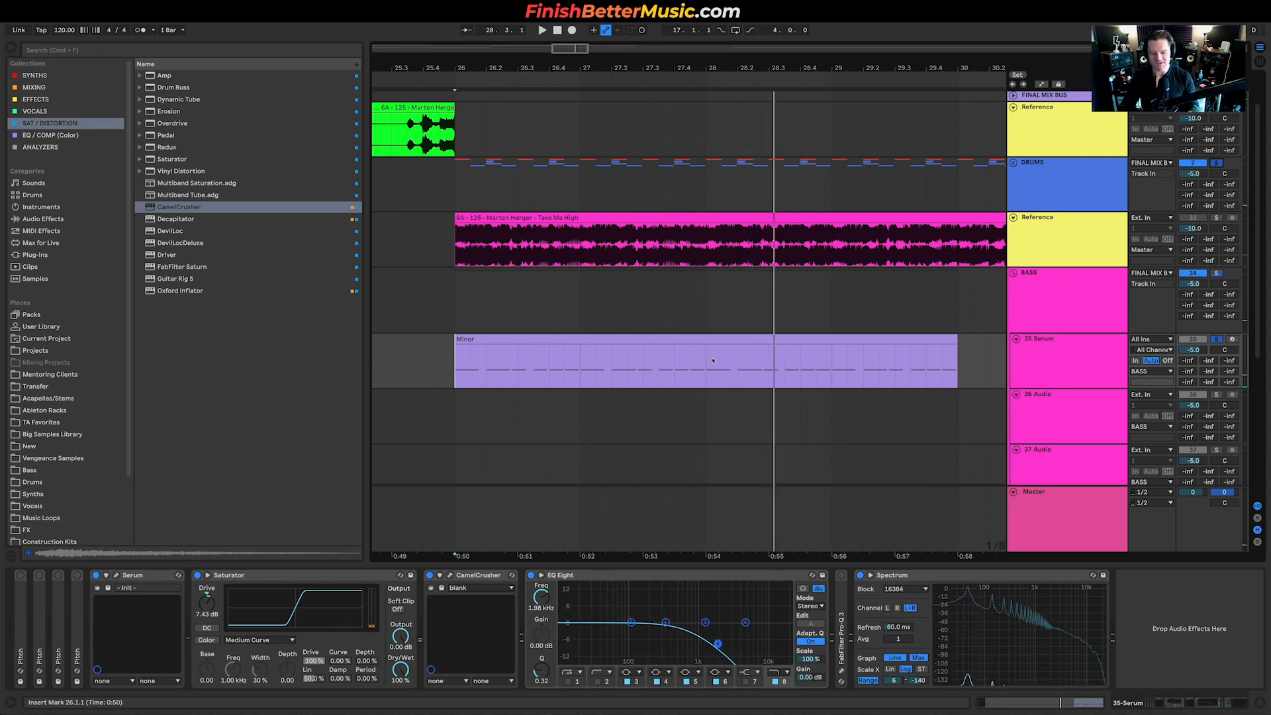
Open the Minor clip on the Serum track, select the last four G2 notes of bar 1 and play the part
click(501, 340)
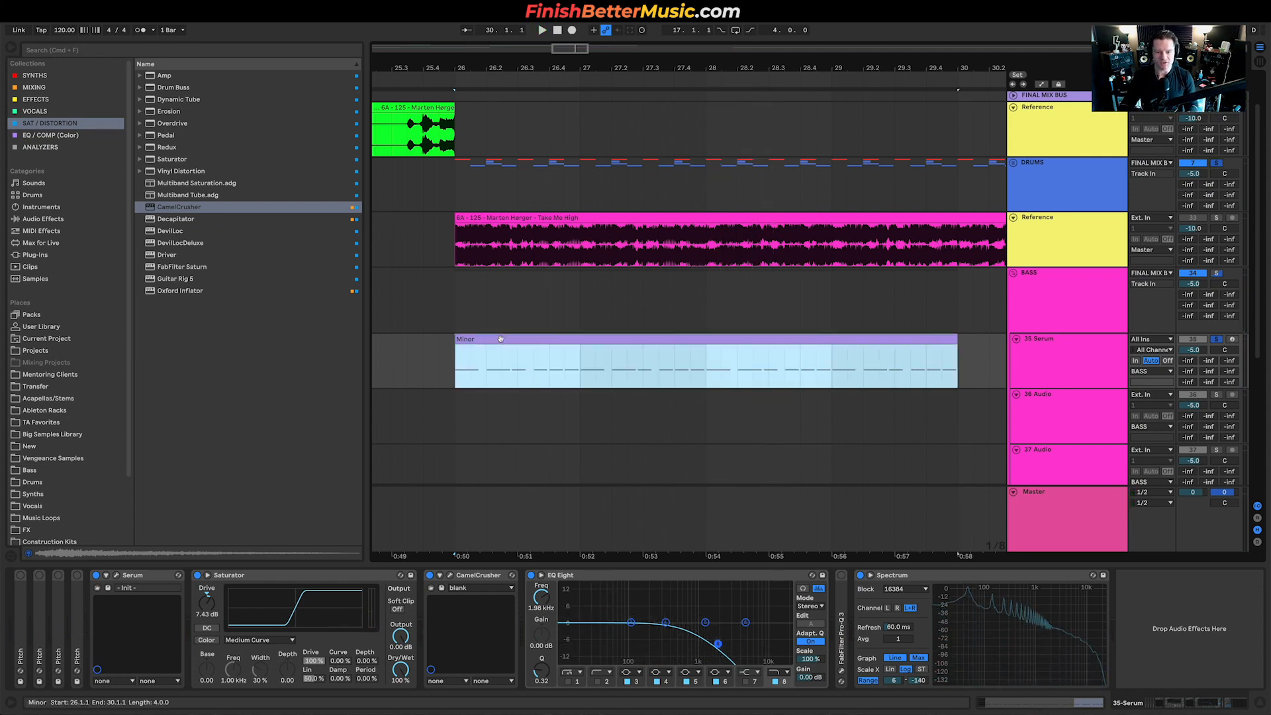
double_click(554, 338)
drag(319, 536, 436, 582)
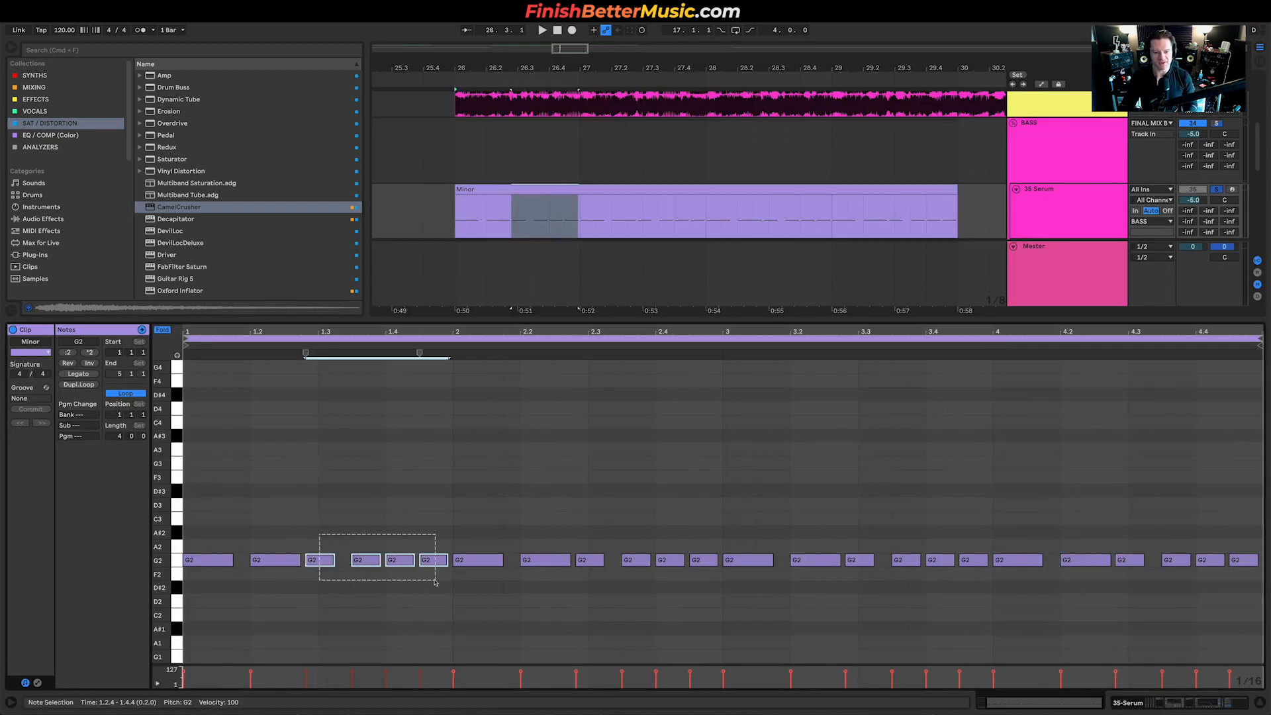
scroll(332, 560, left, 2)
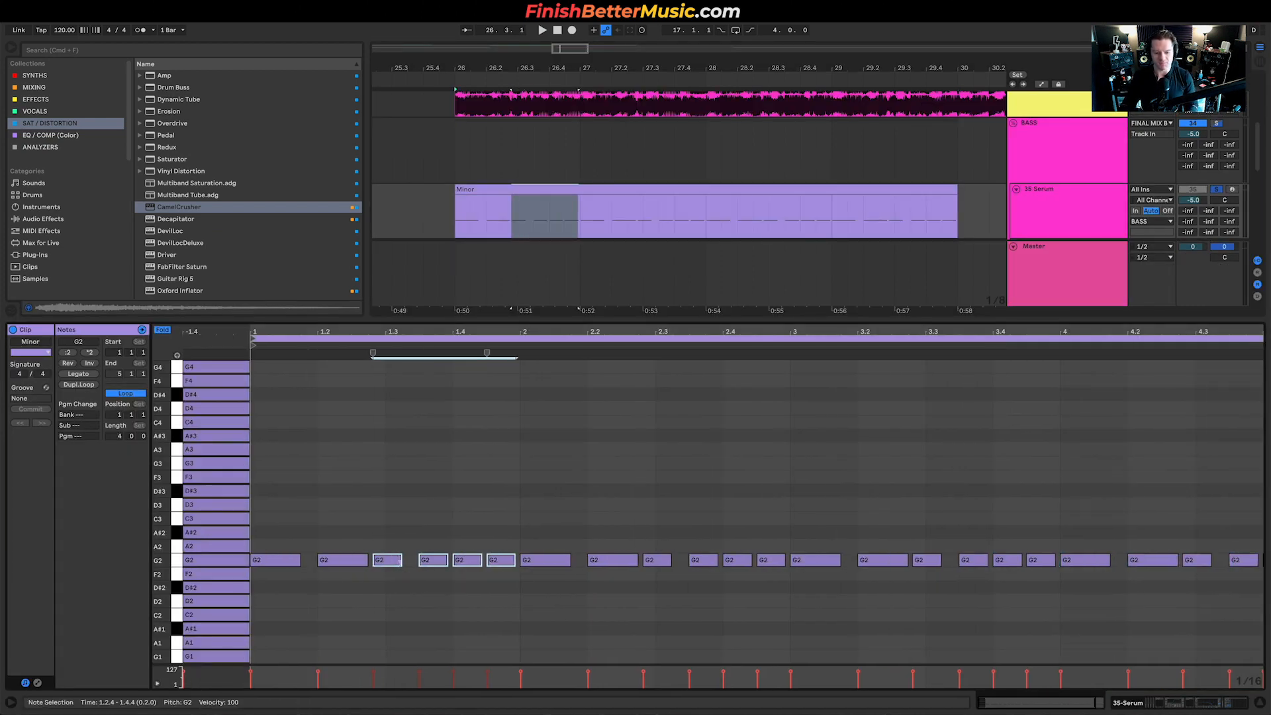
key(space)
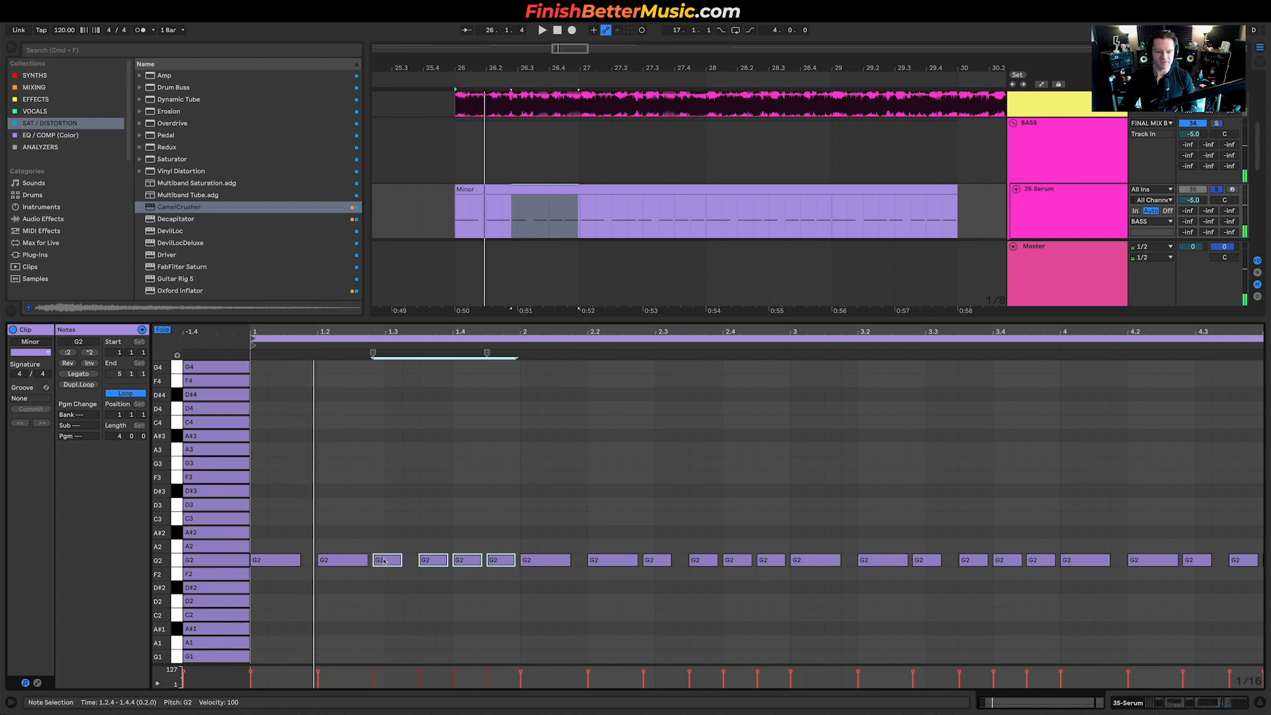
Try the last four notes of bar 1 at A2 during playback
drag(385, 561, 387, 556)
key(space)
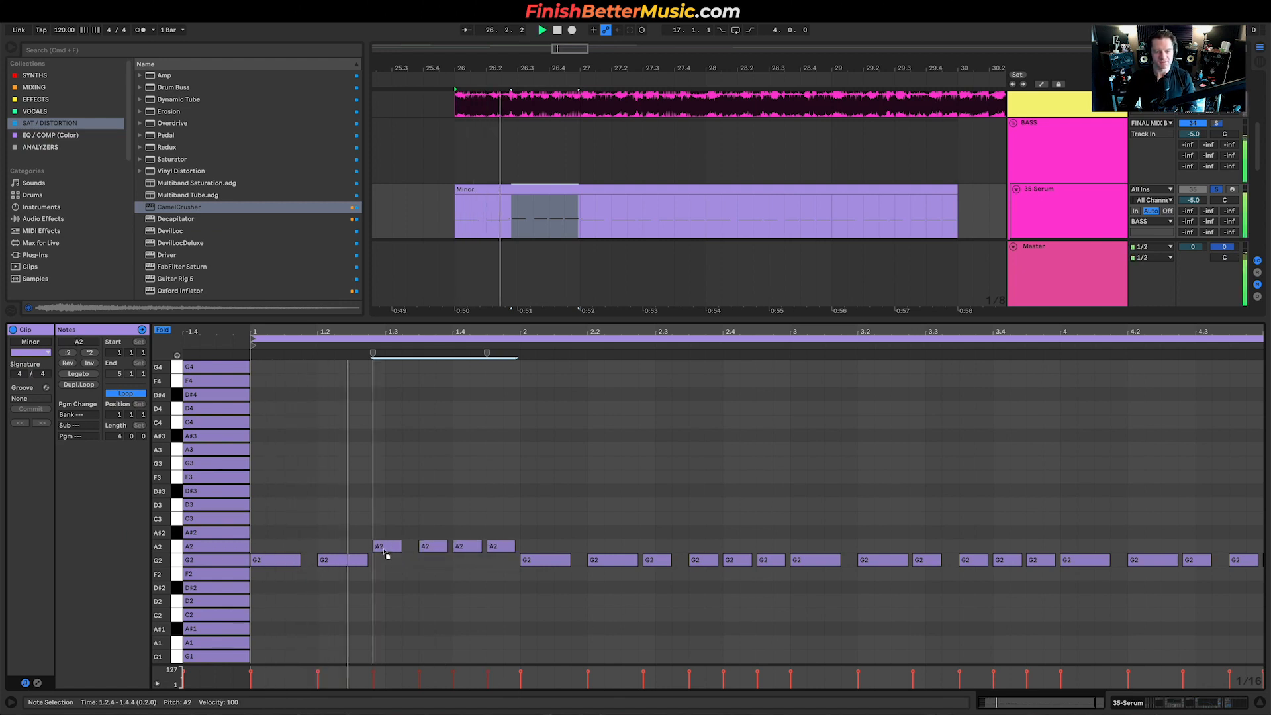
key(space)
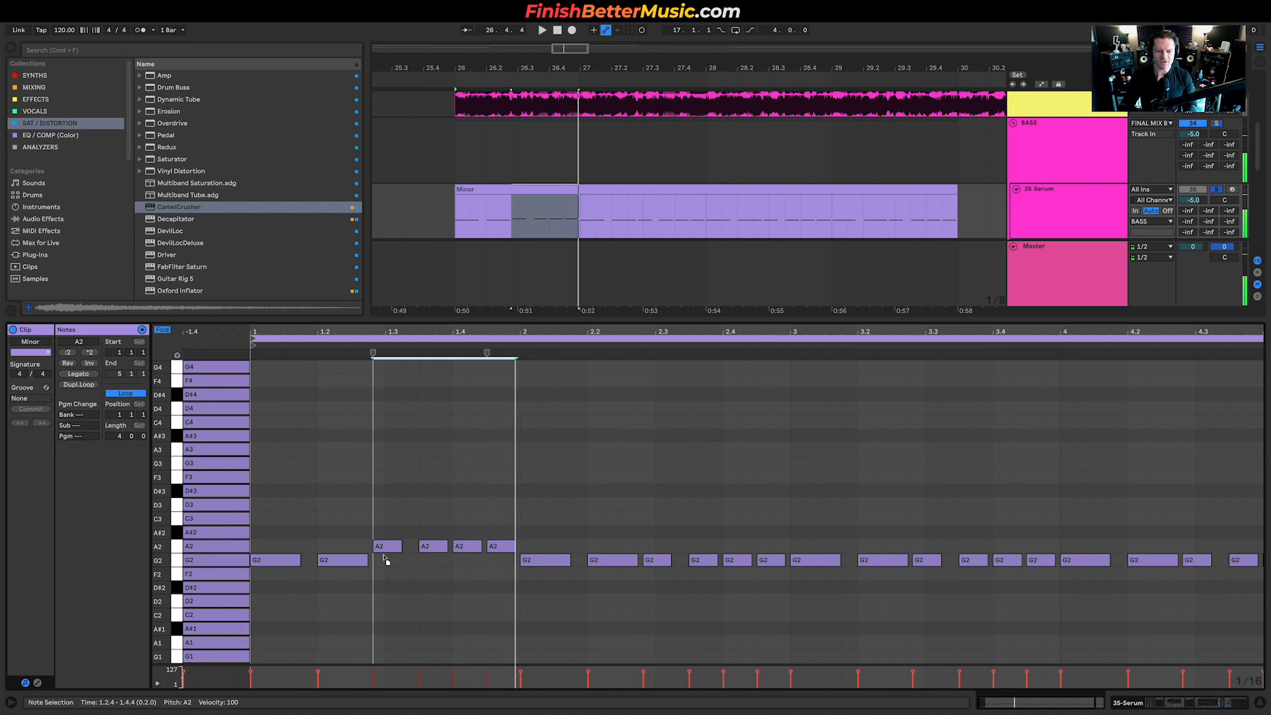
Move the last four notes of bar 1 down to F2 and listen to the phrase
drag(386, 555, 385, 578)
key(space)
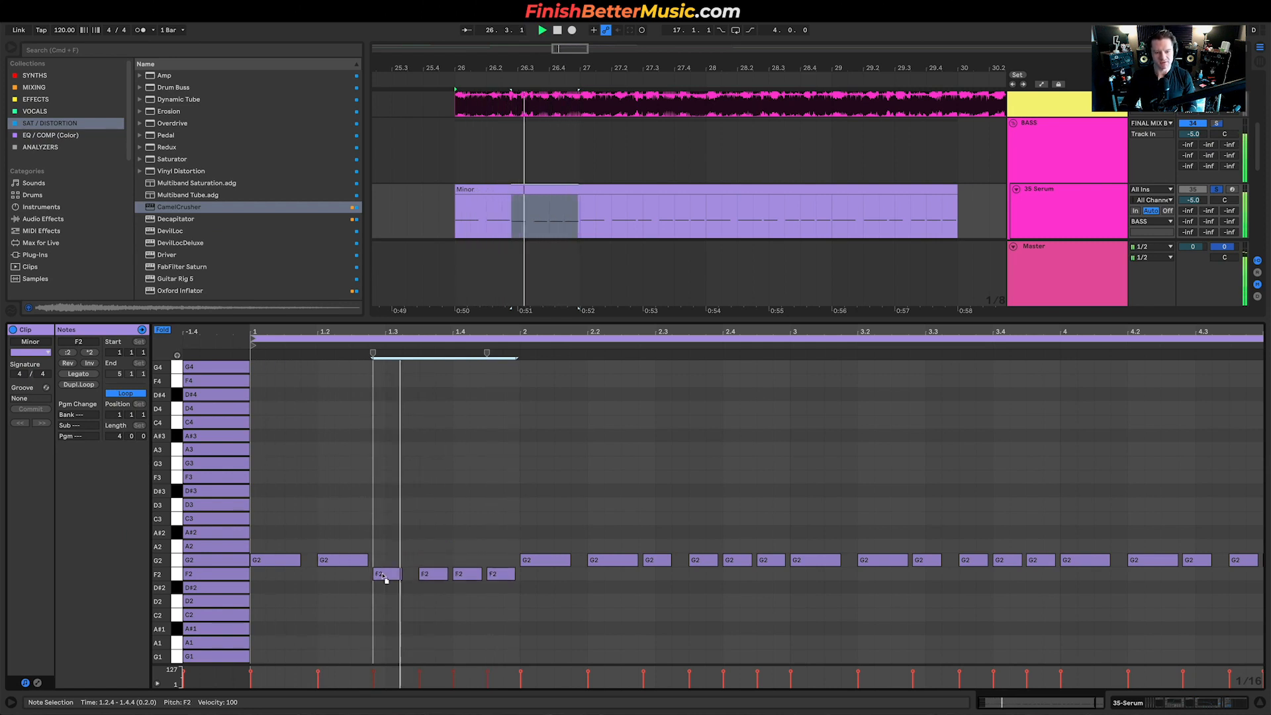
key(space)
Lower the last four notes of bar 2 from G2 to F2 and play the result
drag(659, 535, 775, 577)
key(Down)
key(Down)
key(space)
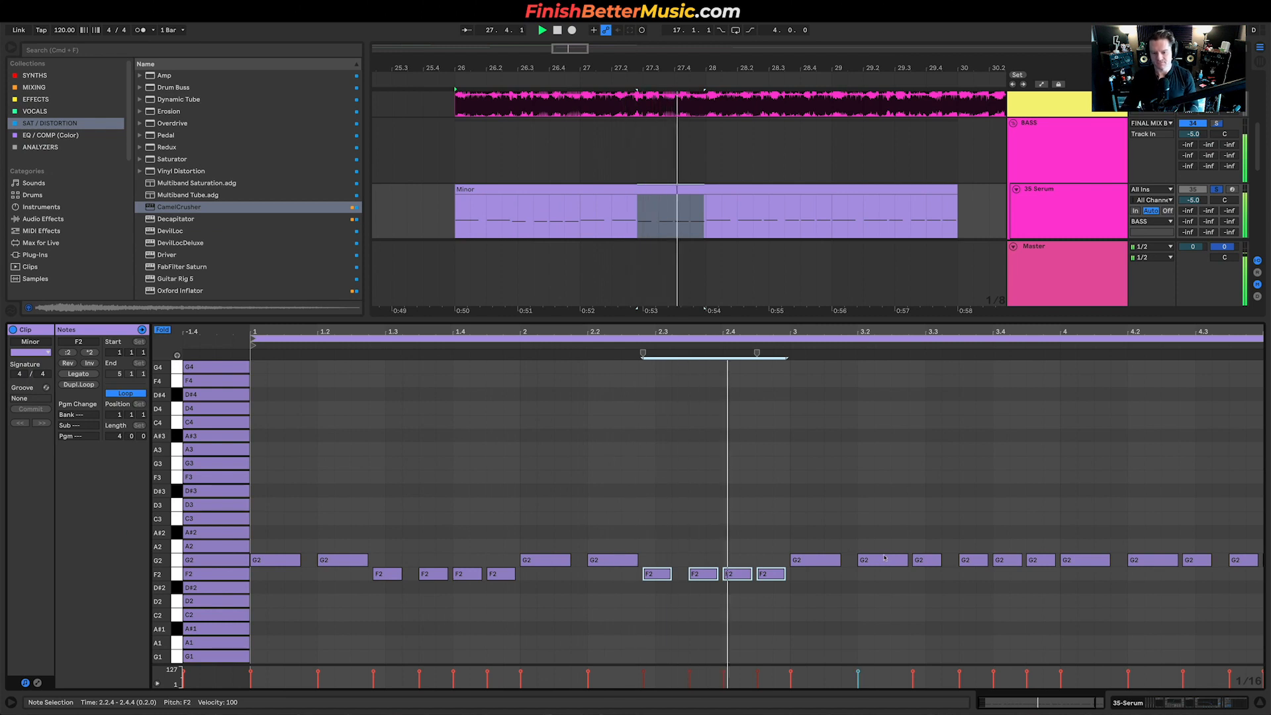
key(space)
Raise the last four notes of bar 3 from G2 to A2 and play the bassline
drag(932, 539, 1040, 570)
key(Up)
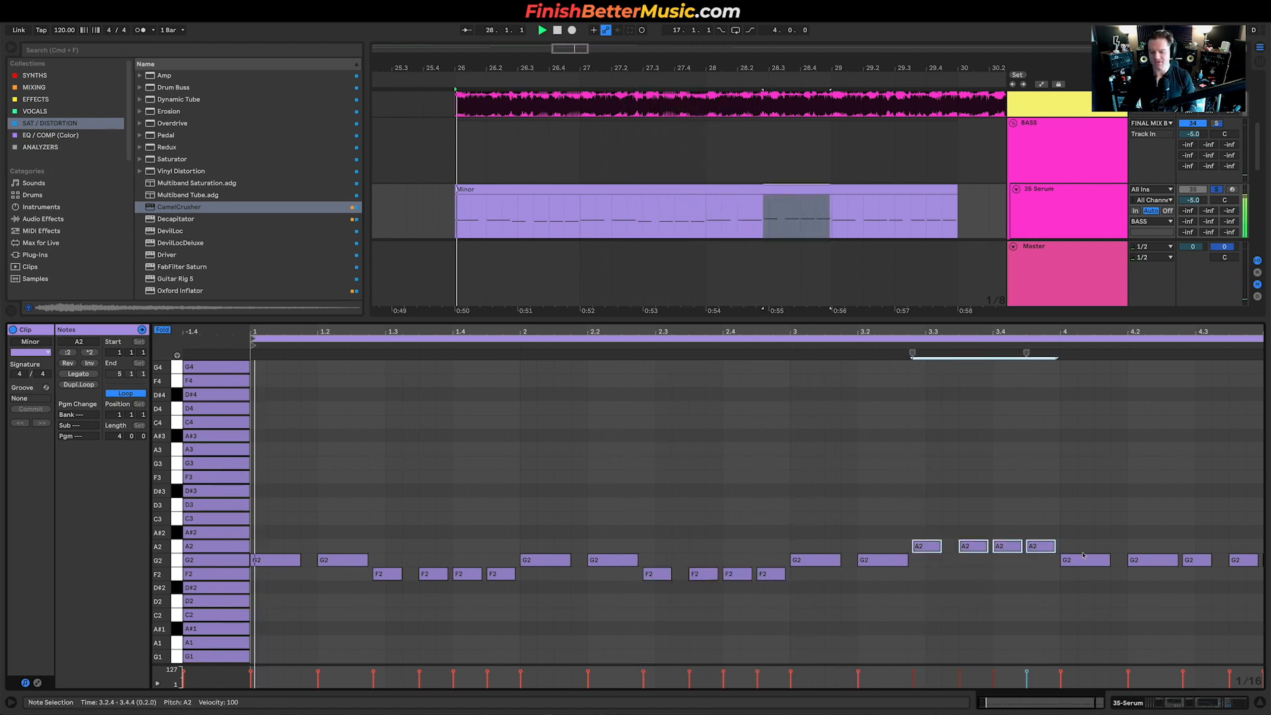
scroll(1170, 544, right, 3)
scroll(1166, 545, down, 1)
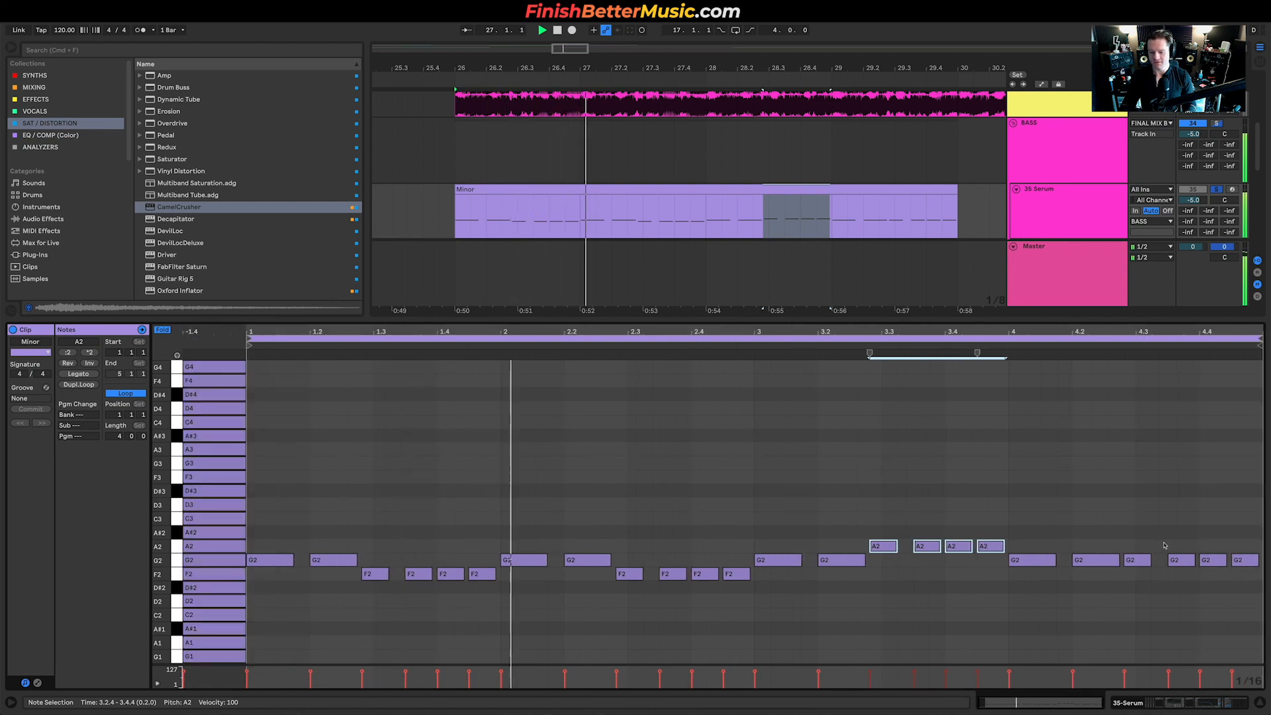
Raise the last four notes of bar 4 from G2 to A2 and play the bassline
drag(1143, 539, 1251, 548)
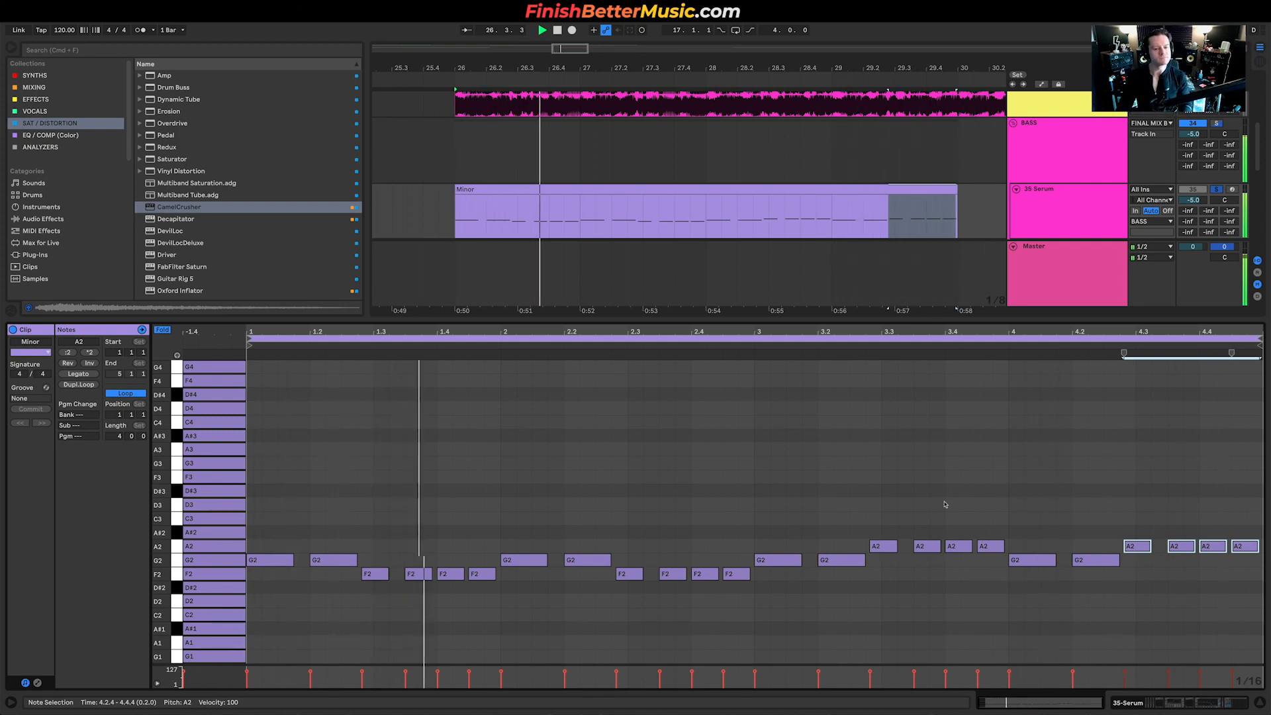
click(375, 573)
key(space)
Lengthen the first G2 note of bar 1 so it nearly reaches the second note, and play the phrase
click(279, 529)
mouse_move(265, 534)
mouse_down()
mouse_move(301, 576)
mouse_move(303, 558)
mouse_up()
scroll(305, 560, up, 5)
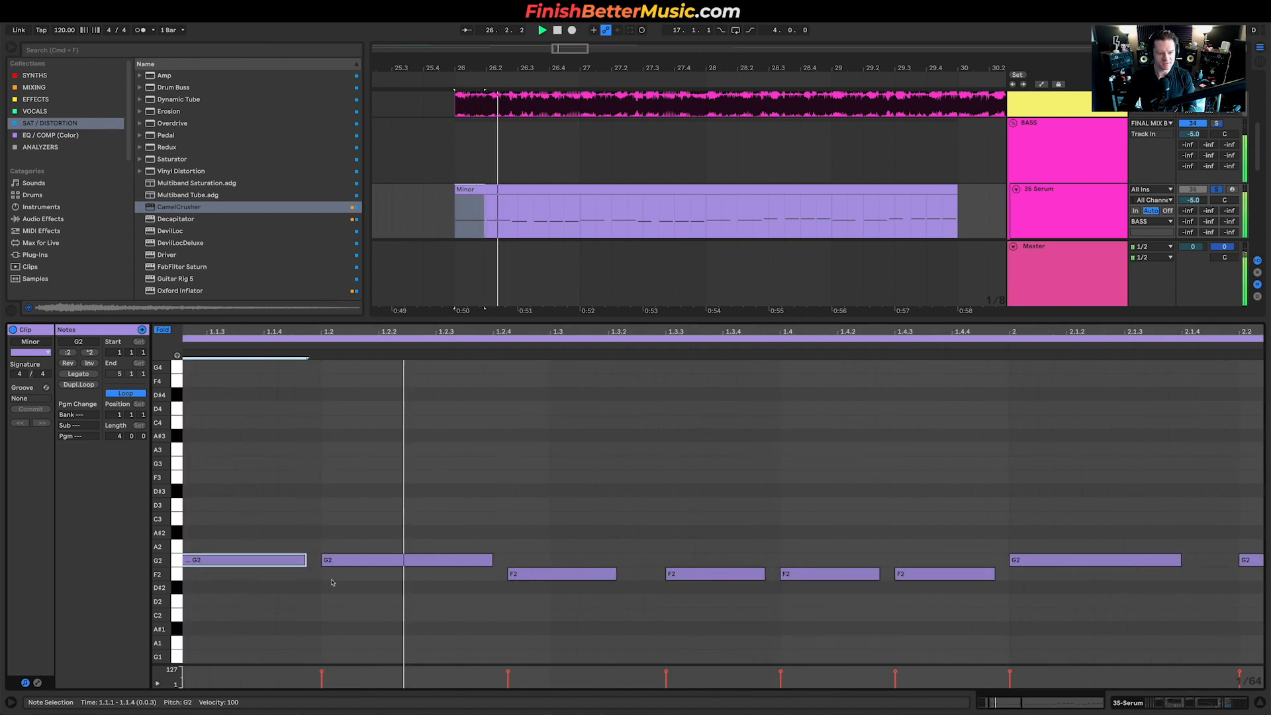
scroll(324, 560, down, 3)
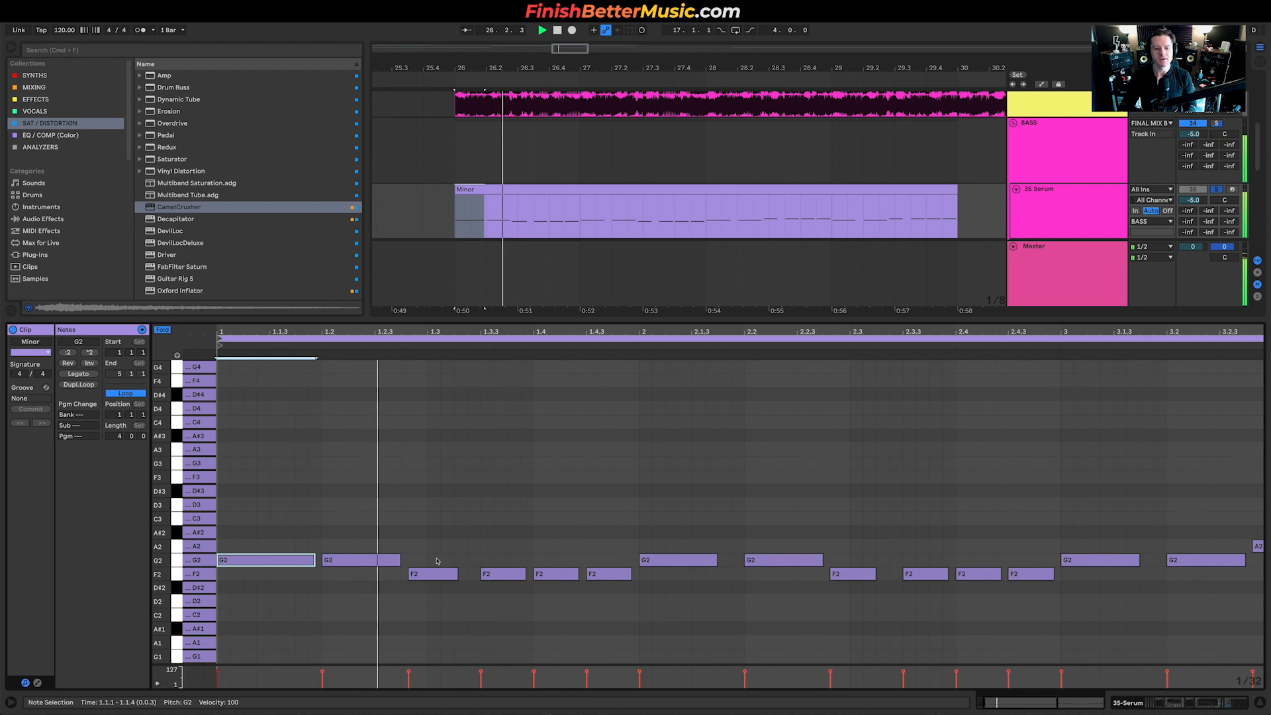
scroll(760, 573, down, 2)
key(space)
key(space)
Lengthen the first G2 note of bar 2 to end just before the second note, and listen to it
drag(547, 559, 562, 559)
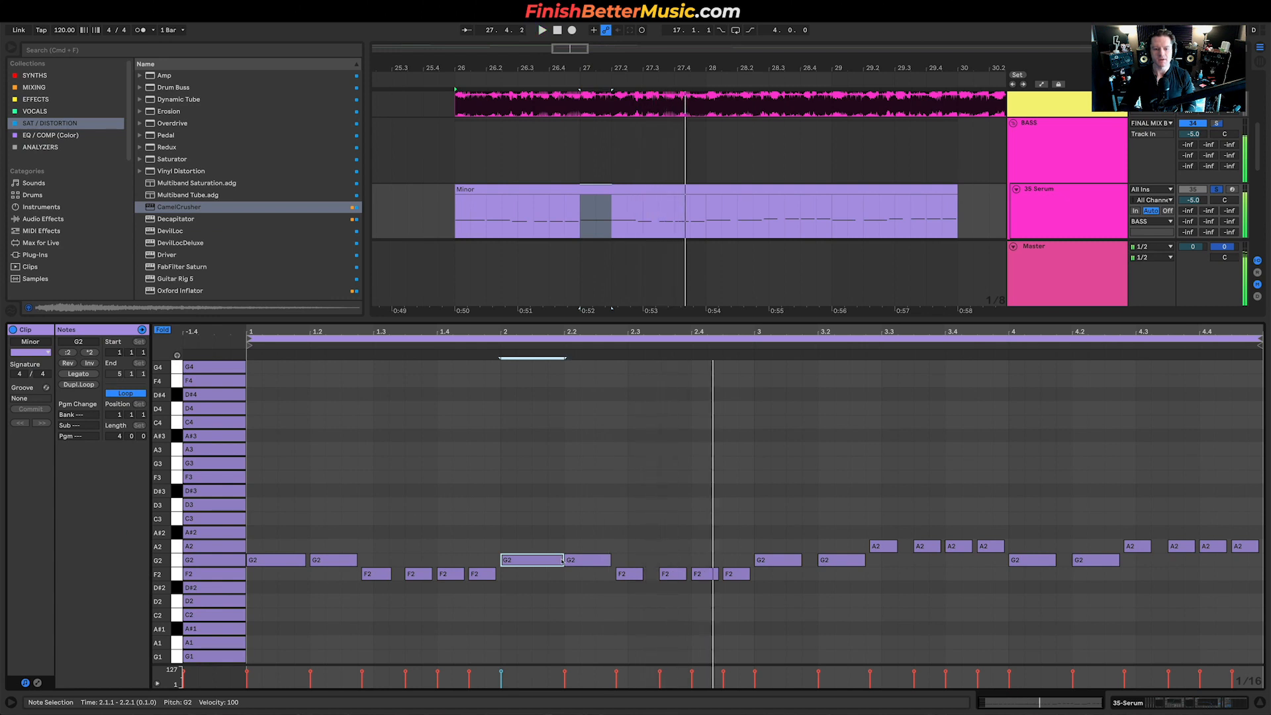
key(space)
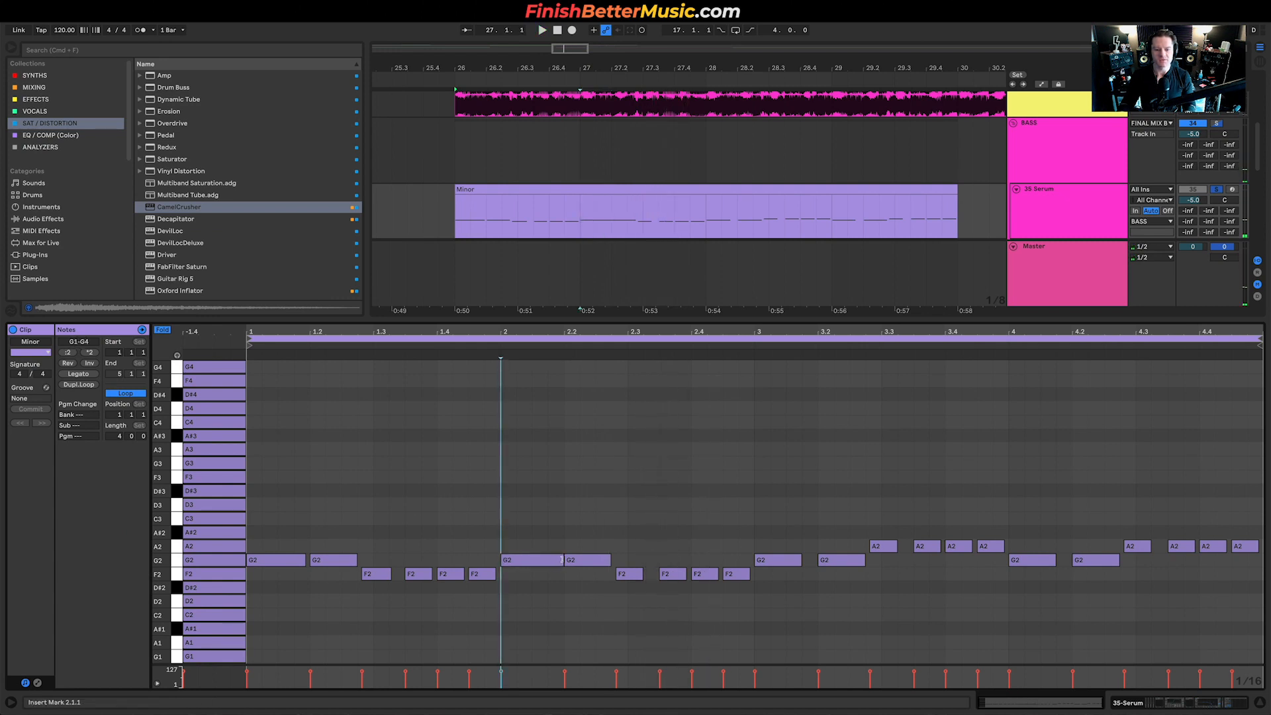
drag(562, 559, 555, 560)
key(space)
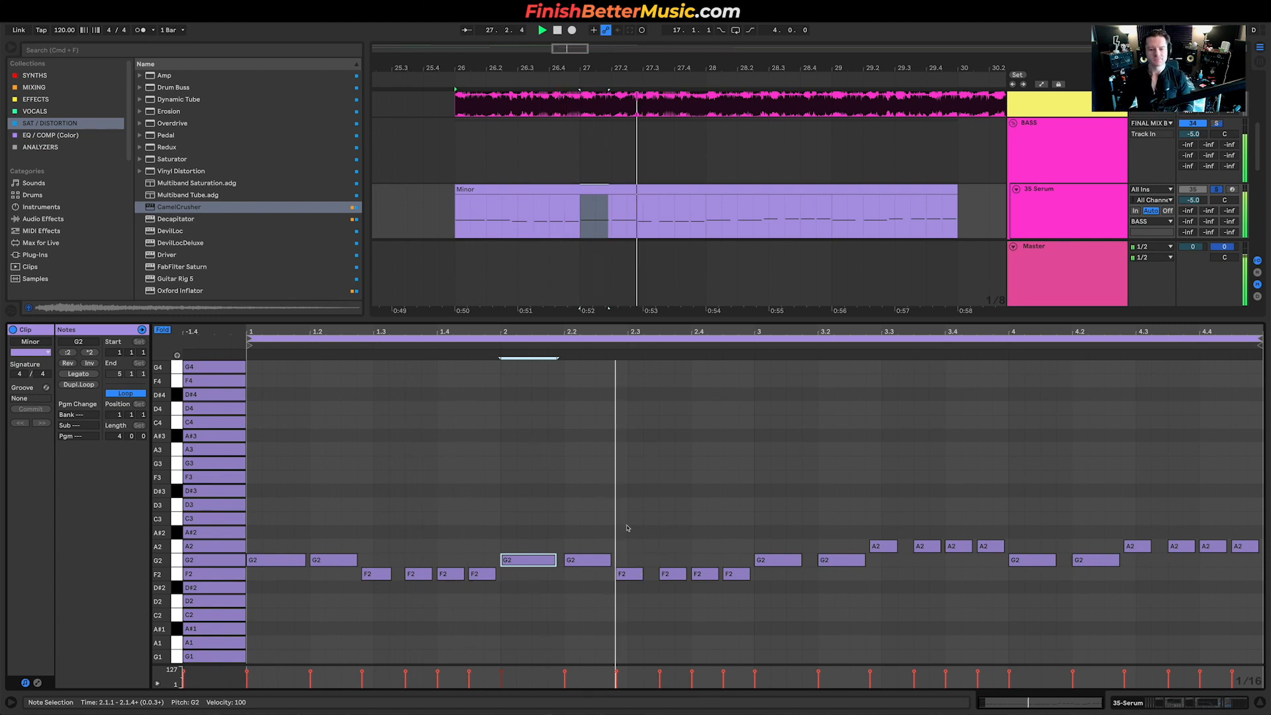
key(space)
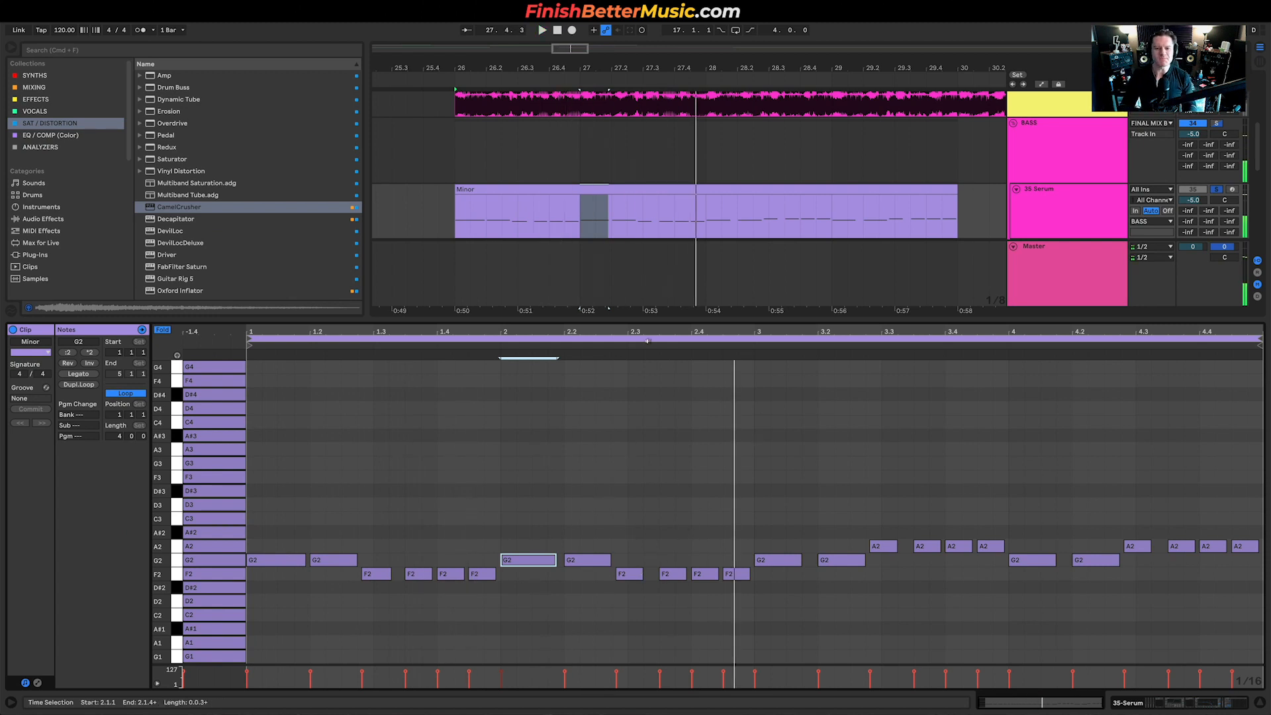
Open Serum on the bass track, lower Envelope 1's sustain and set its decay to 222 ms during playback
key(shift+Tab)
key(shift+Tab)
key(shift+Tab)
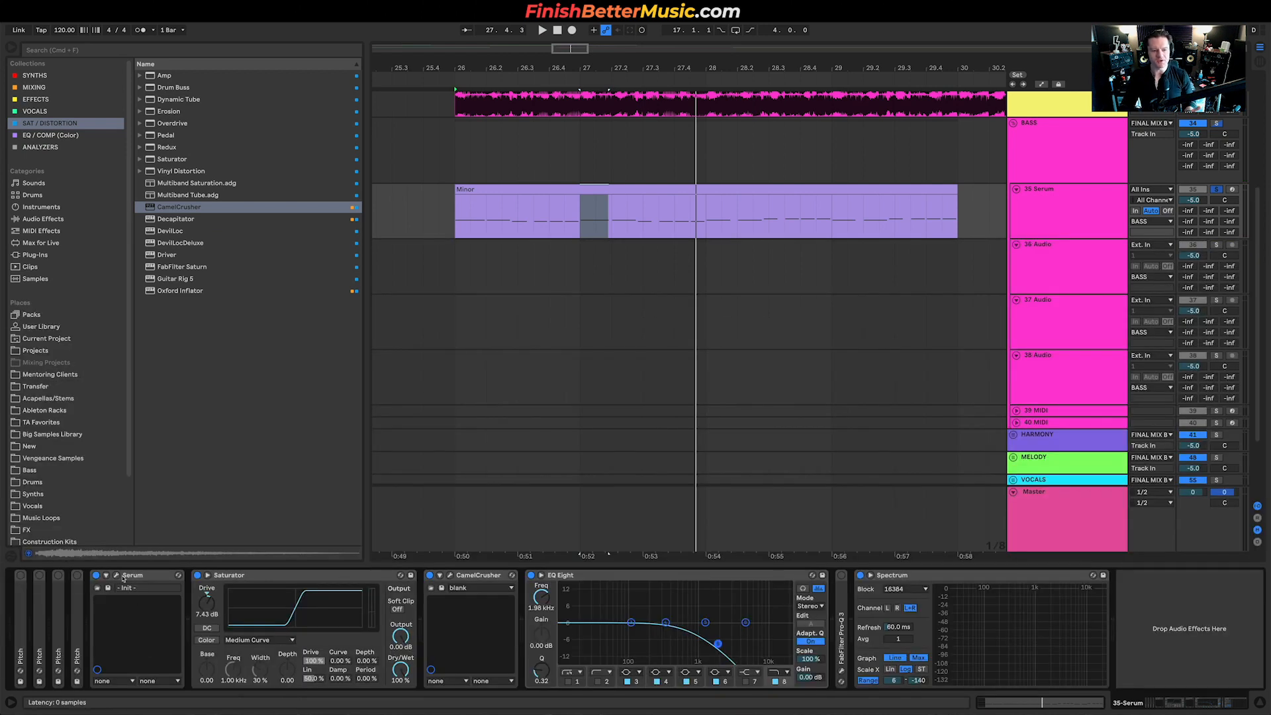
click(119, 575)
click(574, 415)
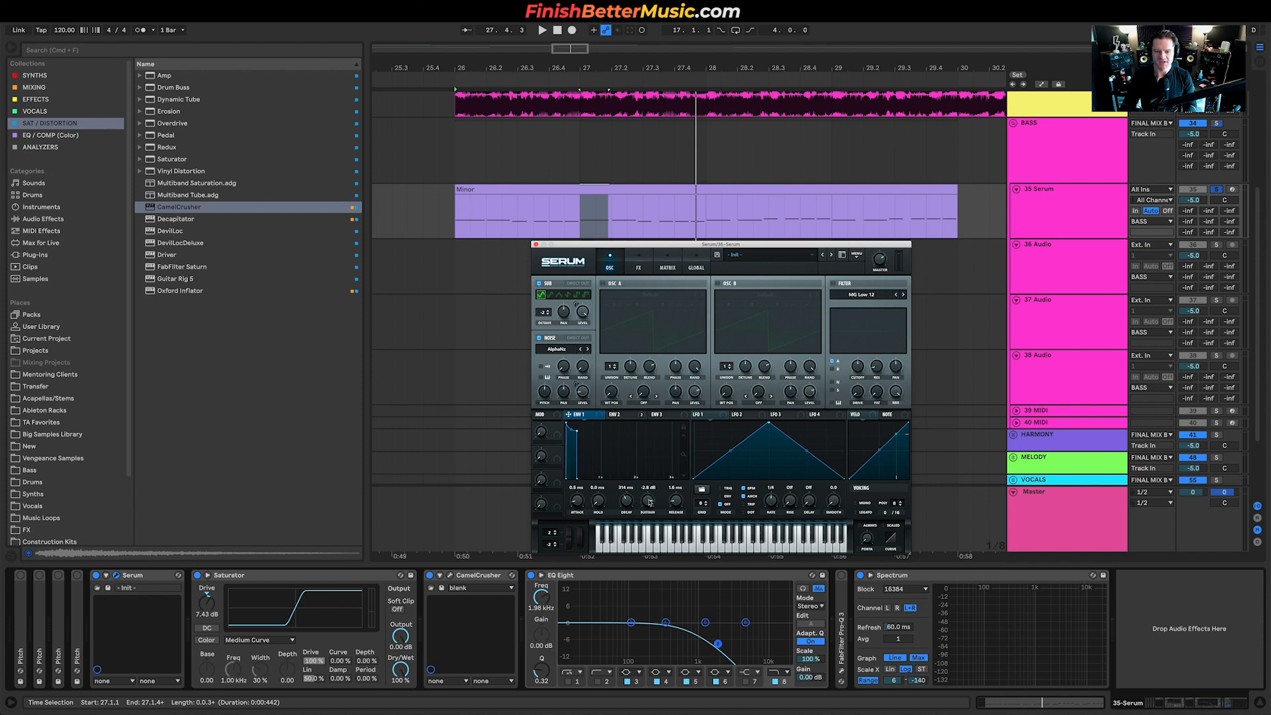
key(space)
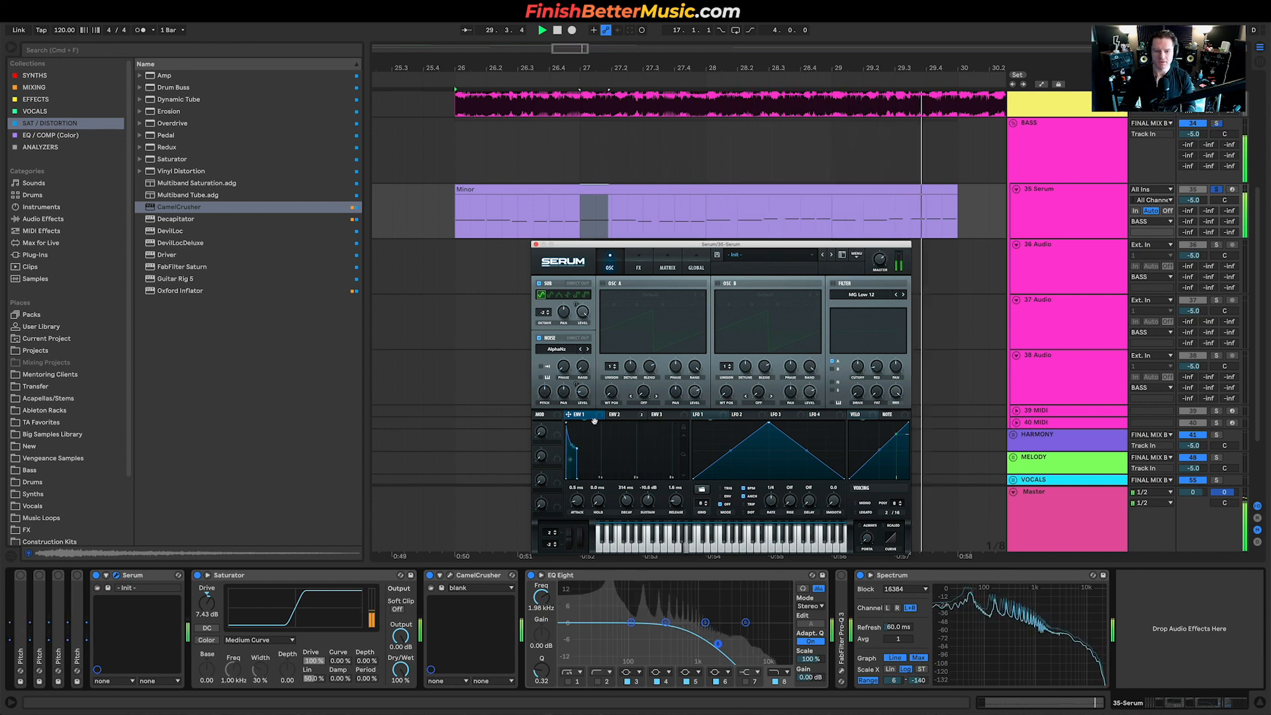
drag(626, 507, 626, 498)
drag(626, 499, 622, 503)
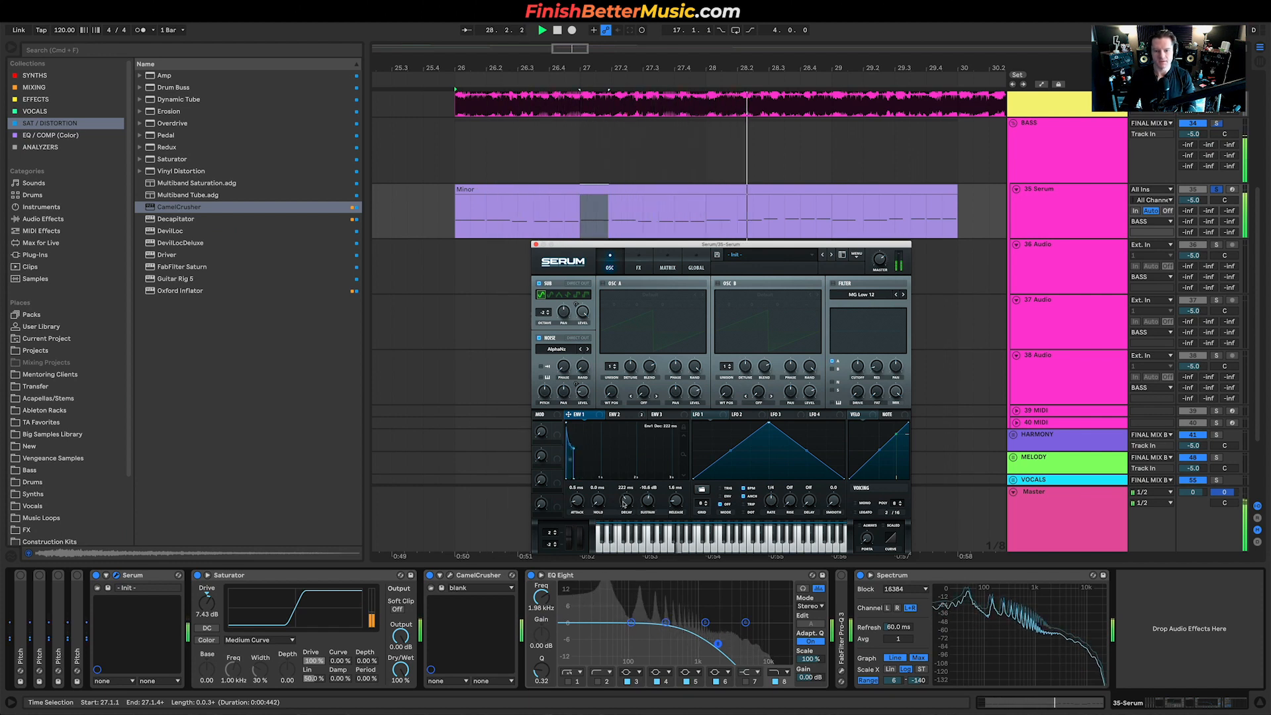
Raise Envelope 2's sustain to about 65%, listen to the bass, and close the Serum window
click(621, 413)
key(space)
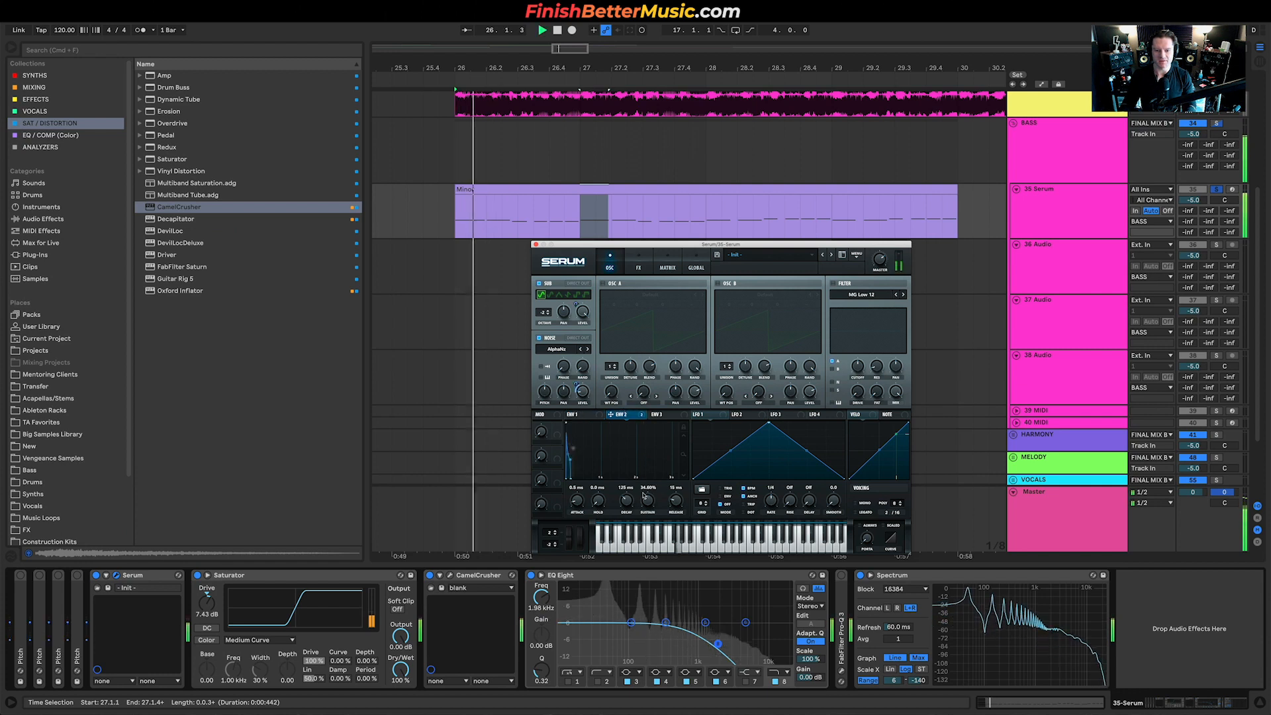
mouse_move(648, 501)
mouse_down()
mouse_move(653, 456)
mouse_move(650, 477)
mouse_up()
key(space)
key(space)
key(space)
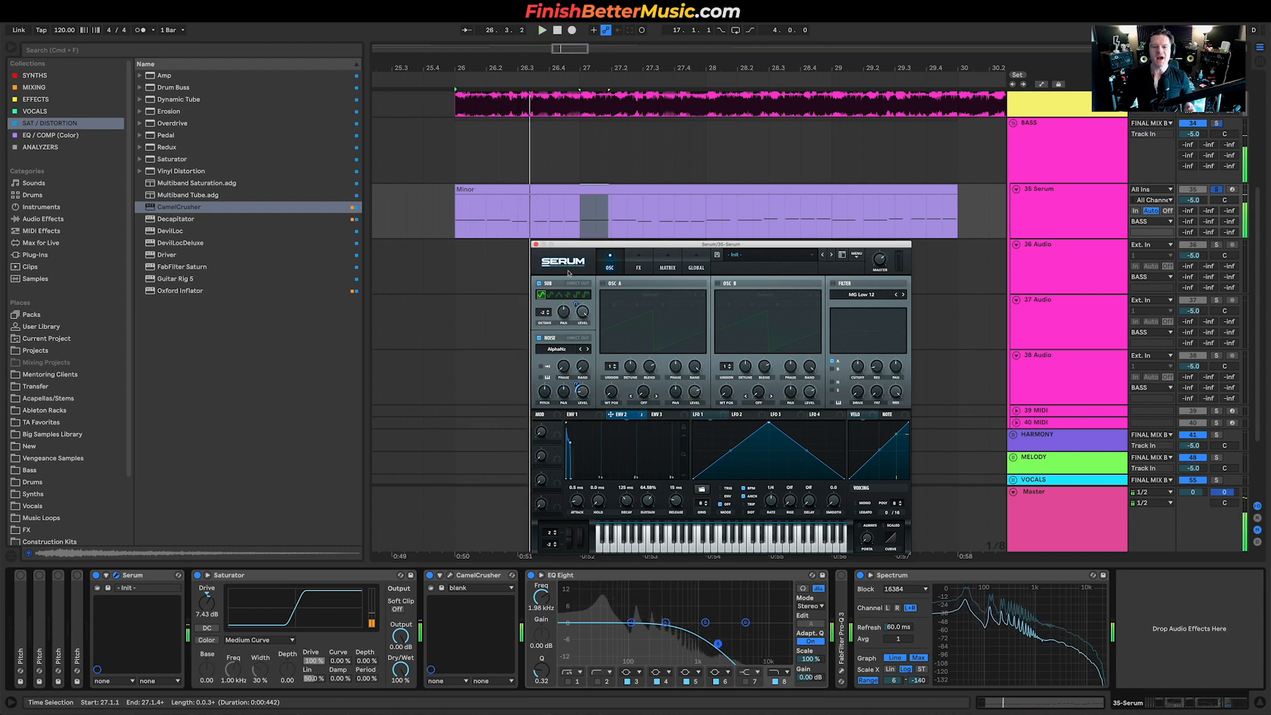
click(535, 244)
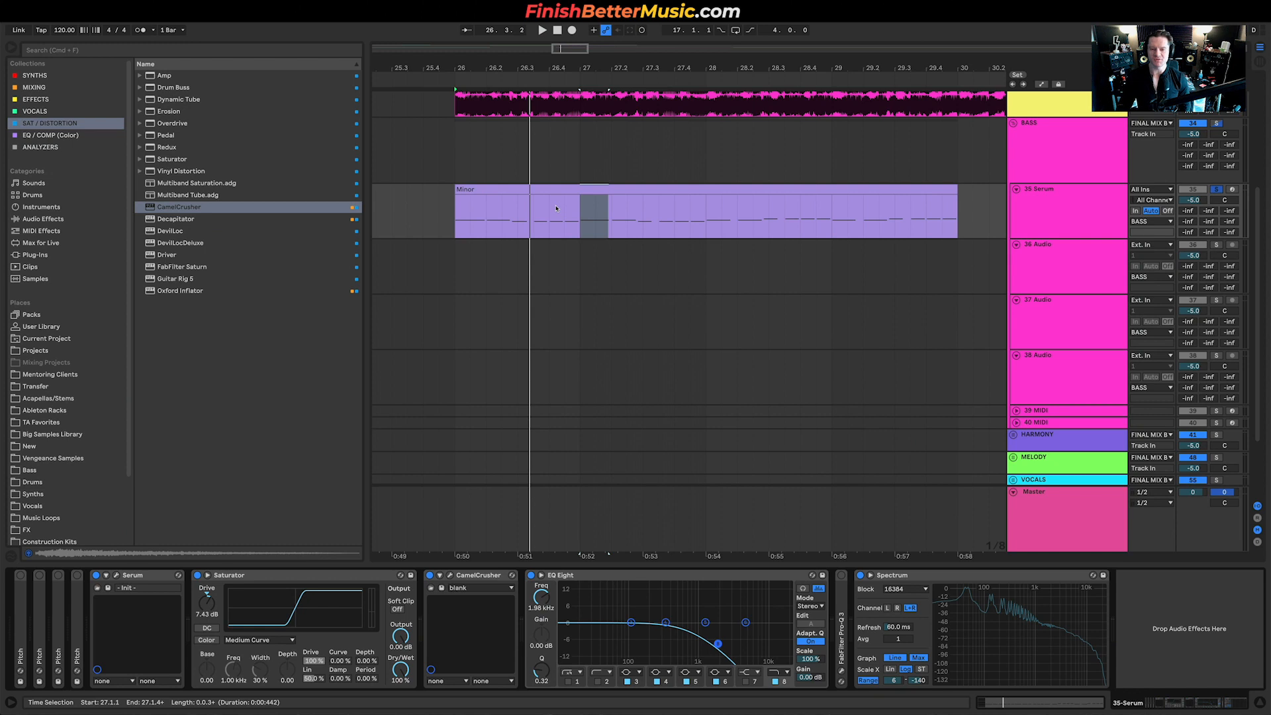
Select the whole Minor bass clip from bar 26 to bar 30 in the arrangement
scroll(568, 217, down, 3)
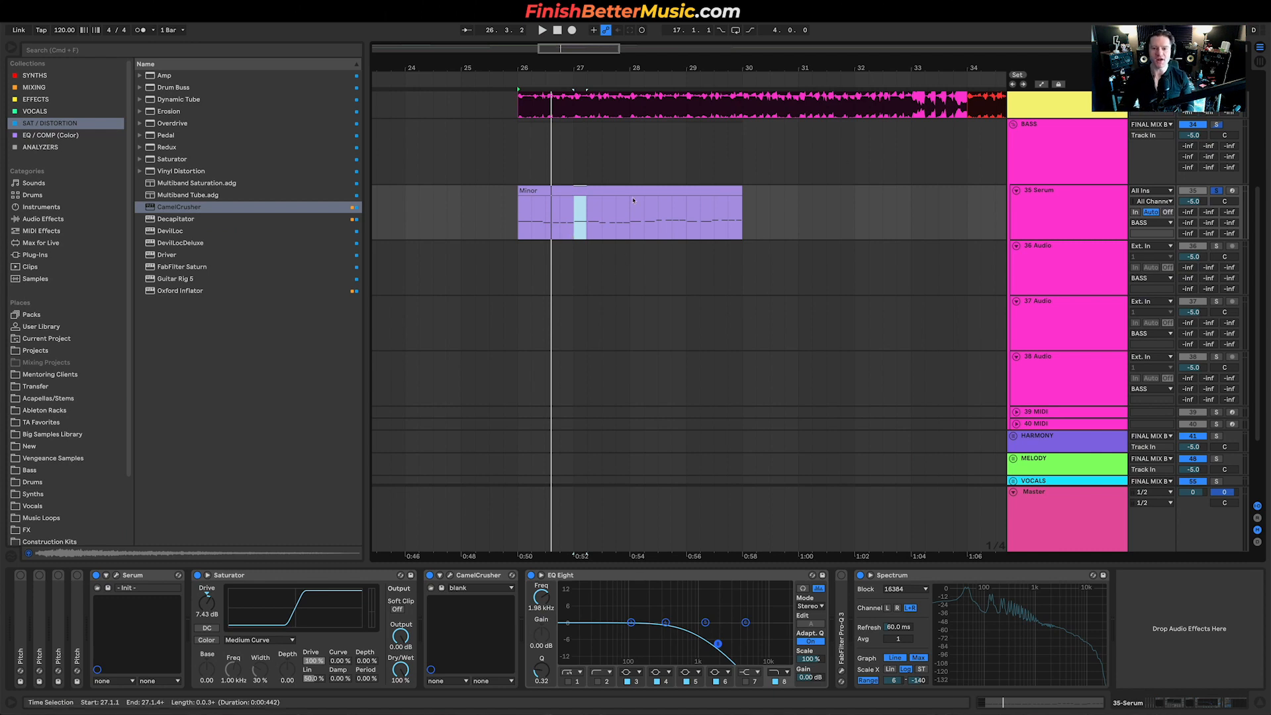
drag(525, 221, 743, 237)
click(743, 233)
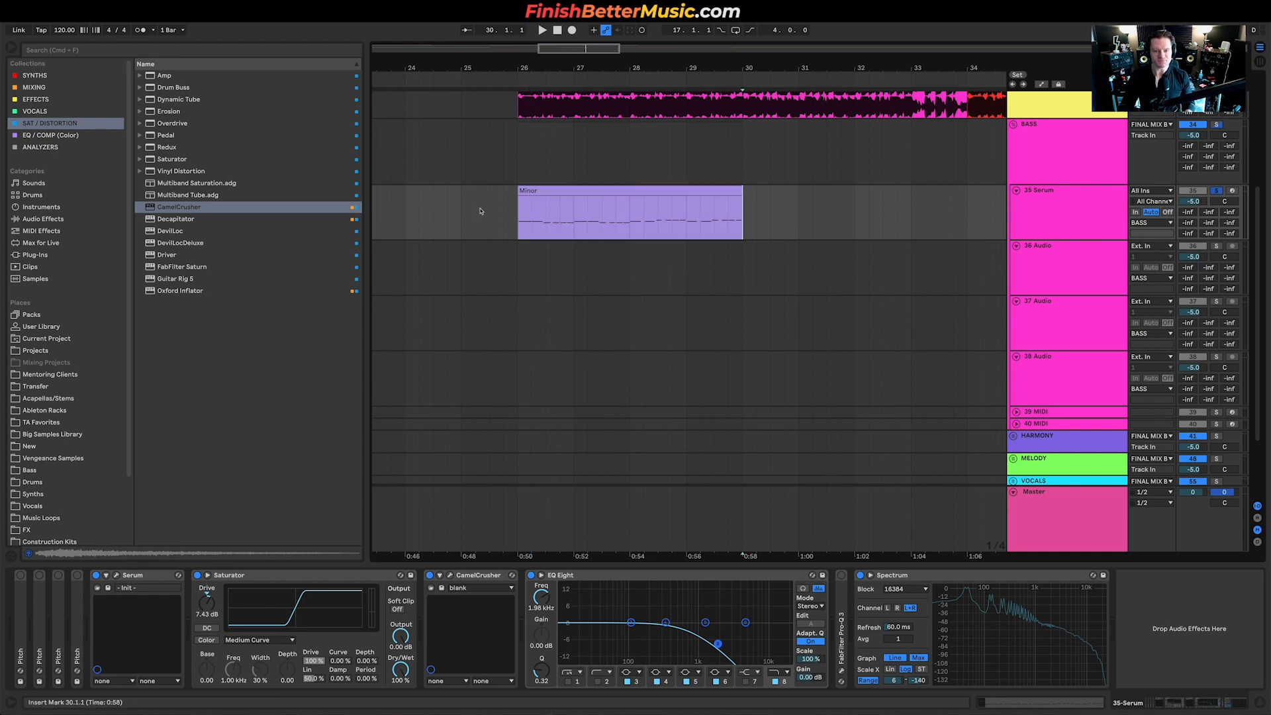
drag(516, 209, 744, 207)
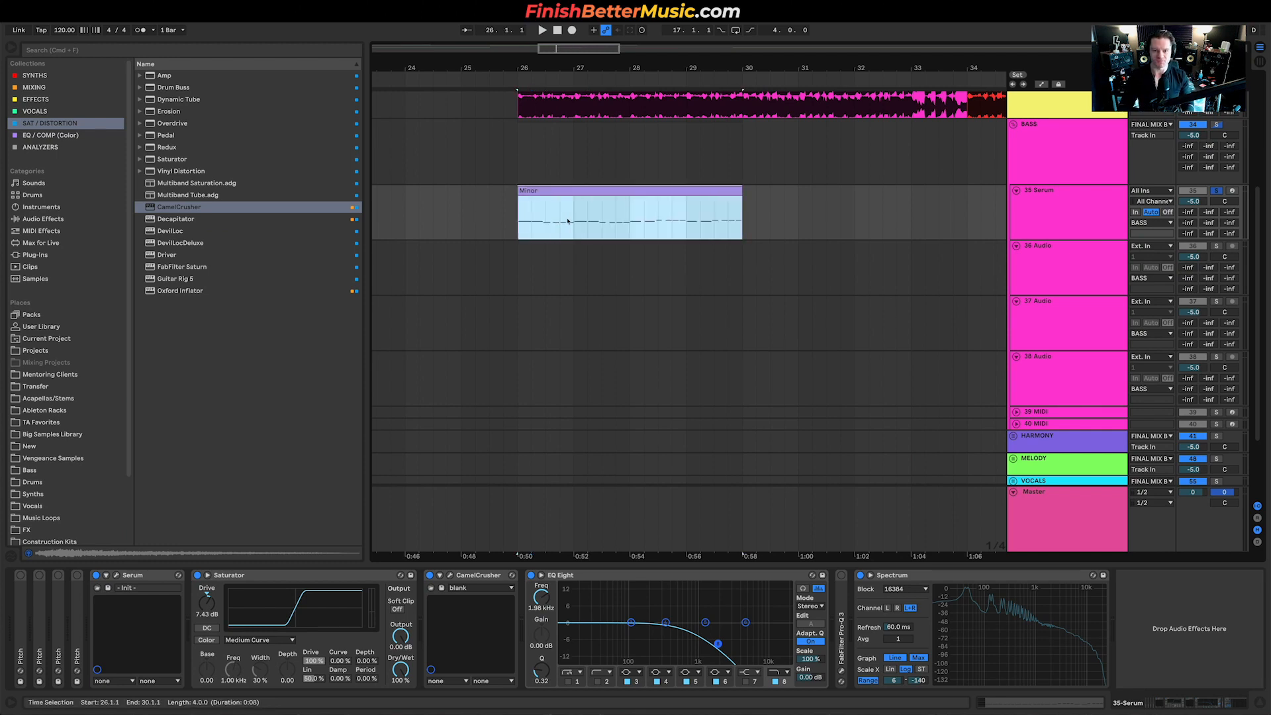
Play the reference track from bar 30, where the Minor bass clip ends
scroll(636, 225, up, 3)
scroll(635, 225, left, 5)
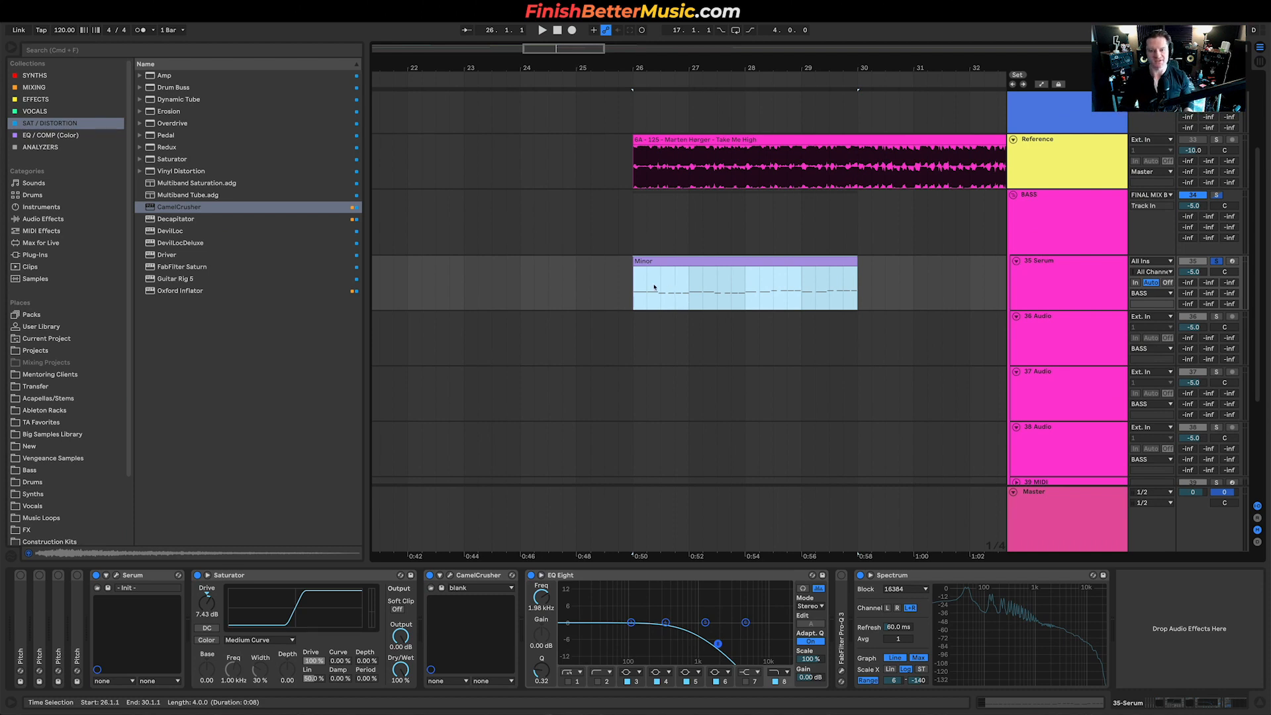
scroll(655, 287, up, 3)
scroll(826, 305, down, 4)
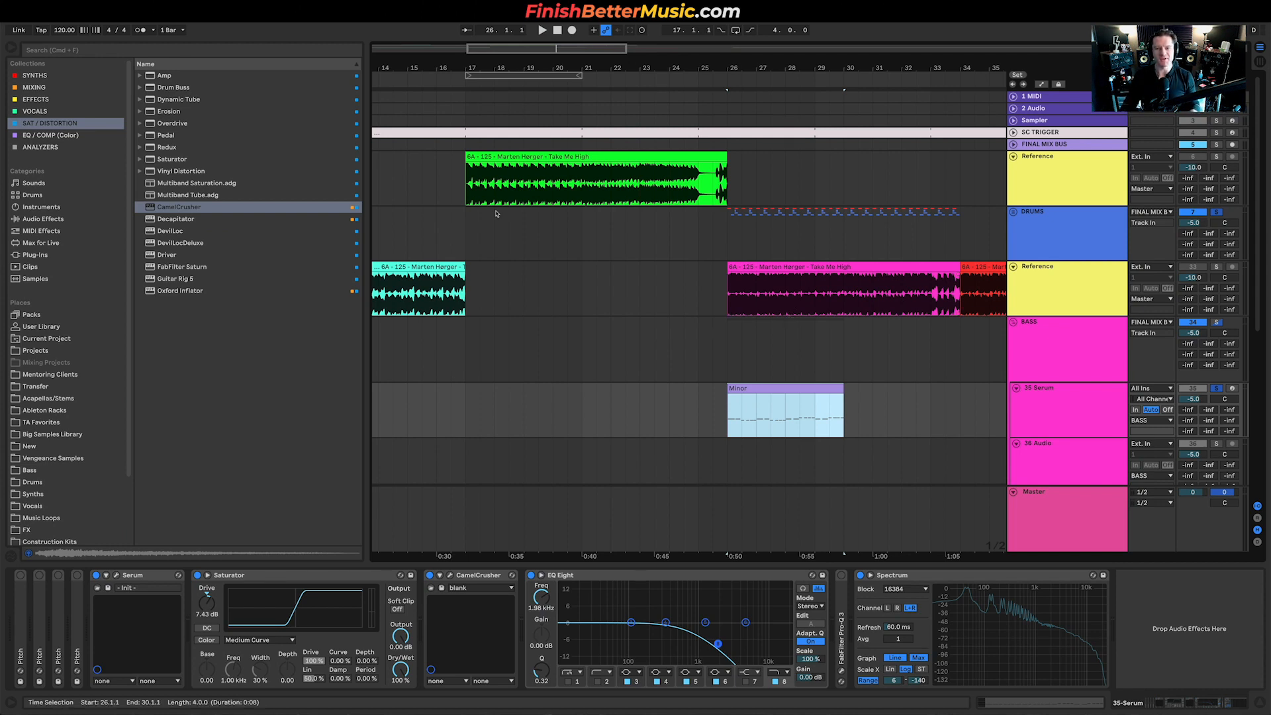
scroll(706, 184, right, 4)
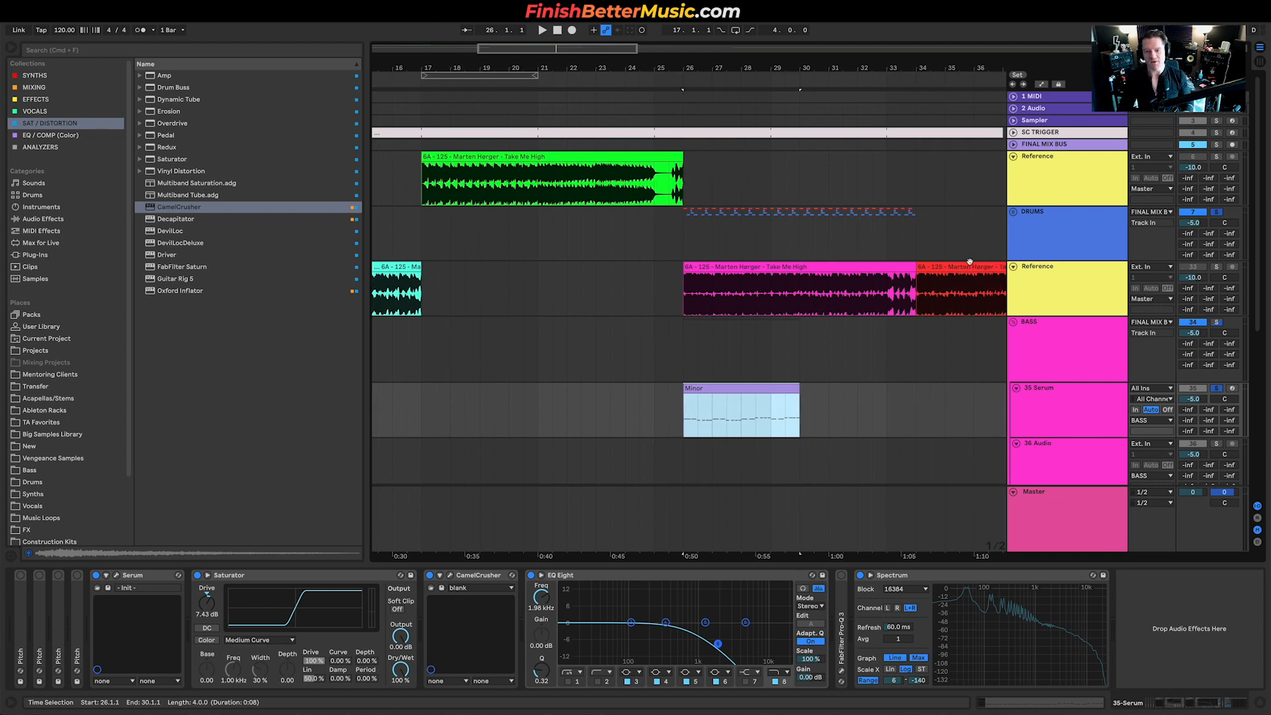
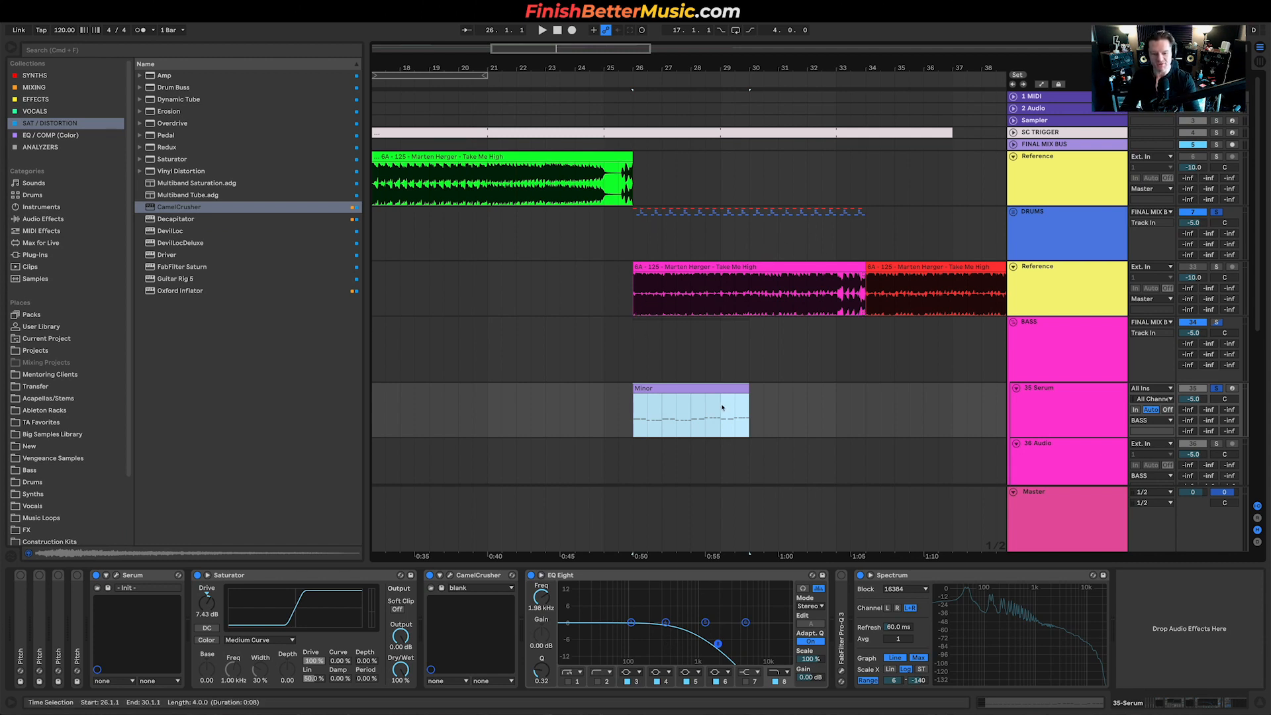
click(751, 291)
key(space)
key(space)
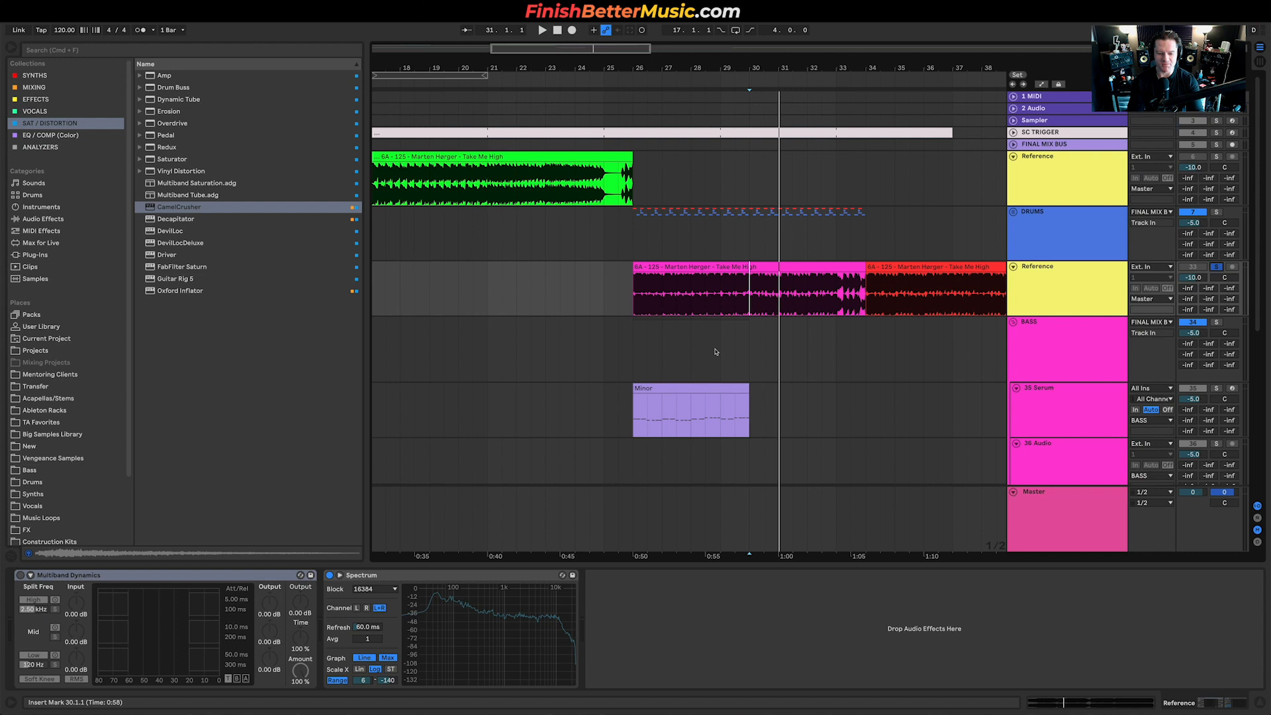
key(space)
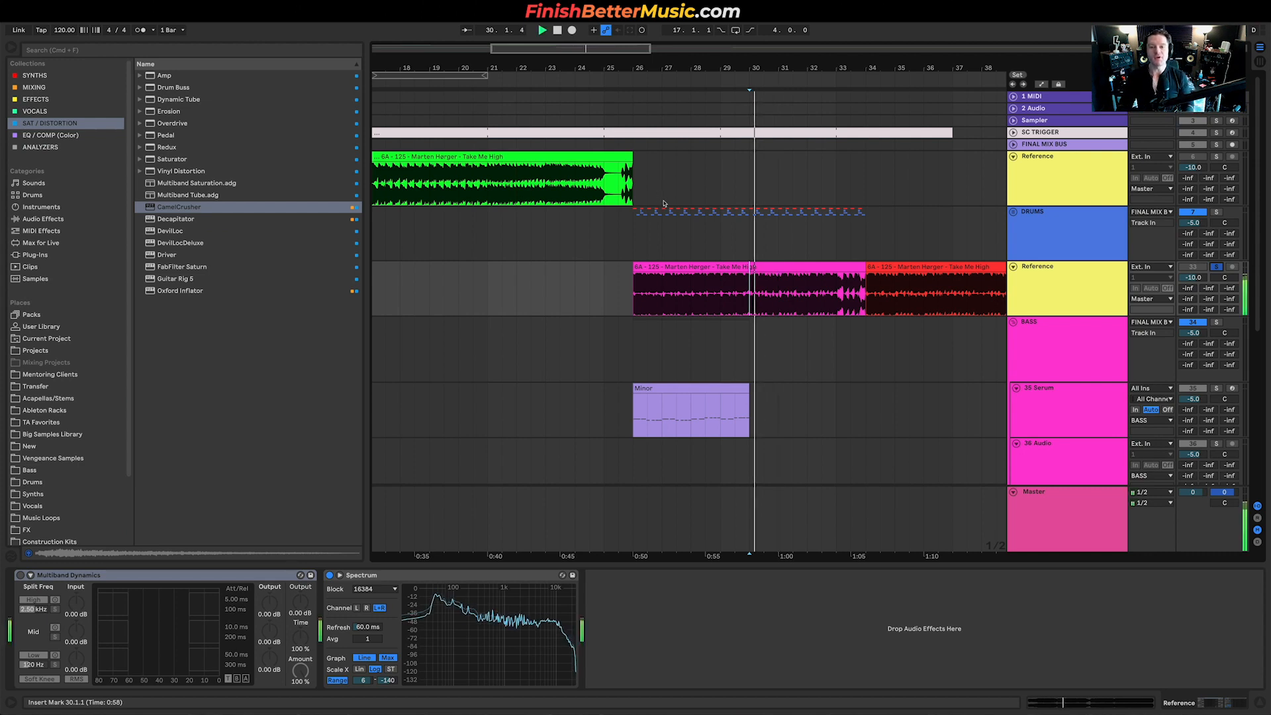
Switch to the Instagram profile in the browser, look through its tutorial posts, and return to Ableton Live
key(ctrl+Left)
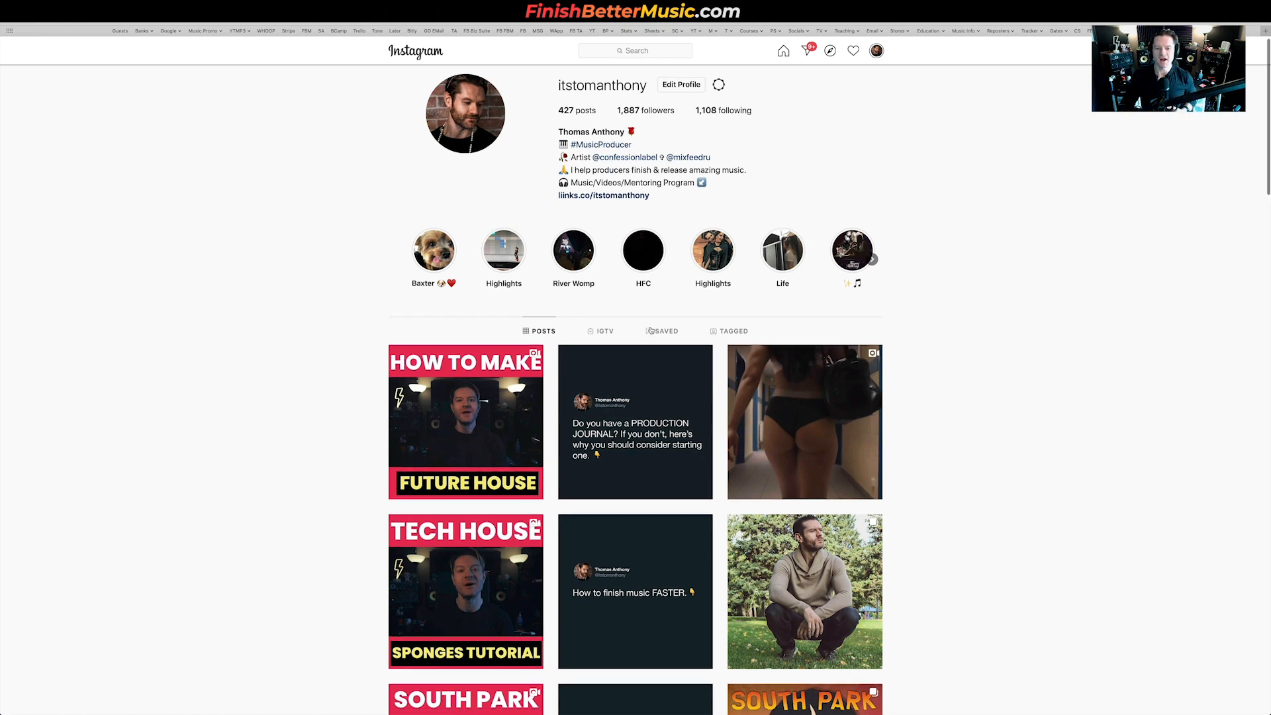
scroll(607, 415, down, 3)
scroll(634, 536, down, 3)
scroll(634, 536, up, 2)
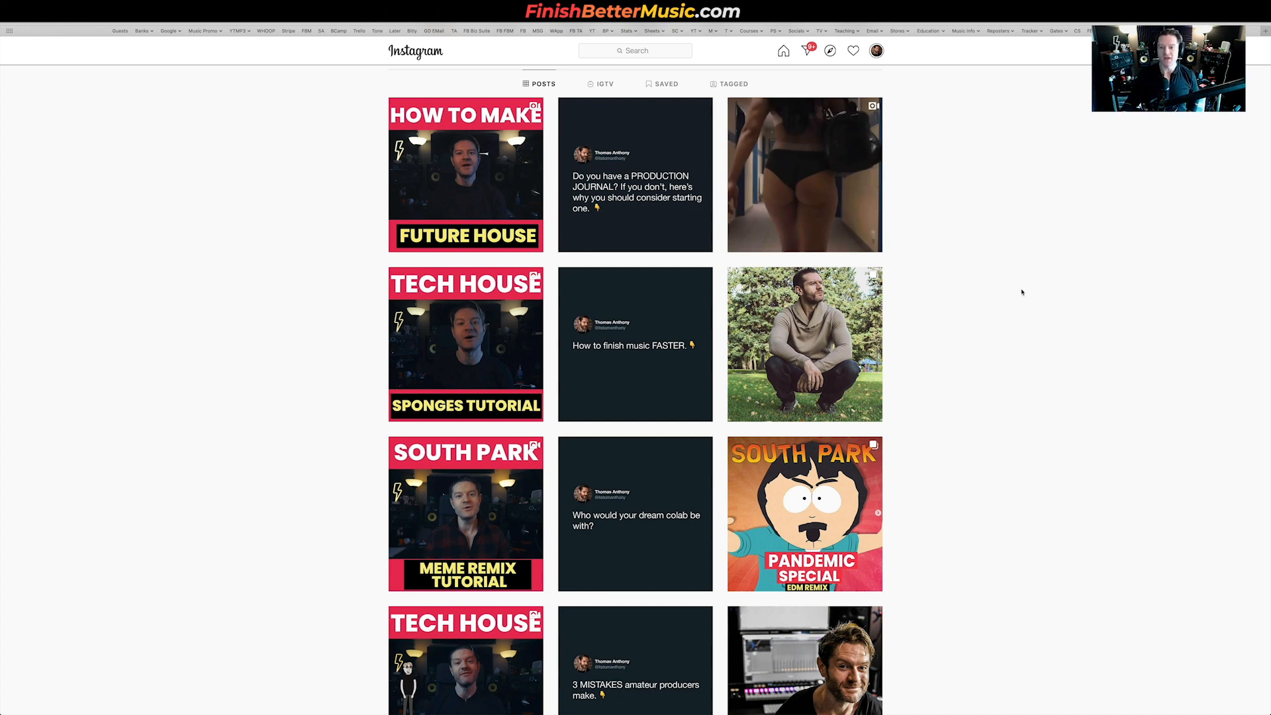
scroll(809, 387, down, 2)
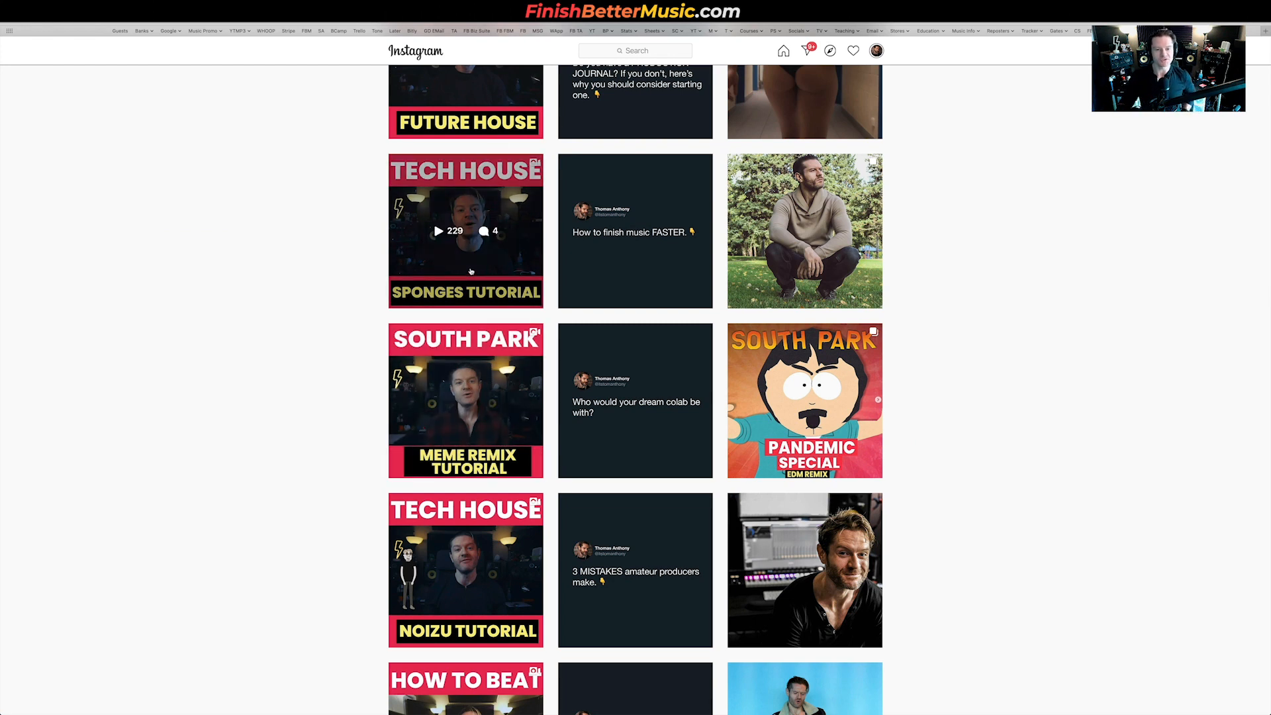
key(ctrl+Right)
Place the insert marker at bar 30 on the Serum track and look through the MIDI folder in the library
scroll(731, 354, up, 3)
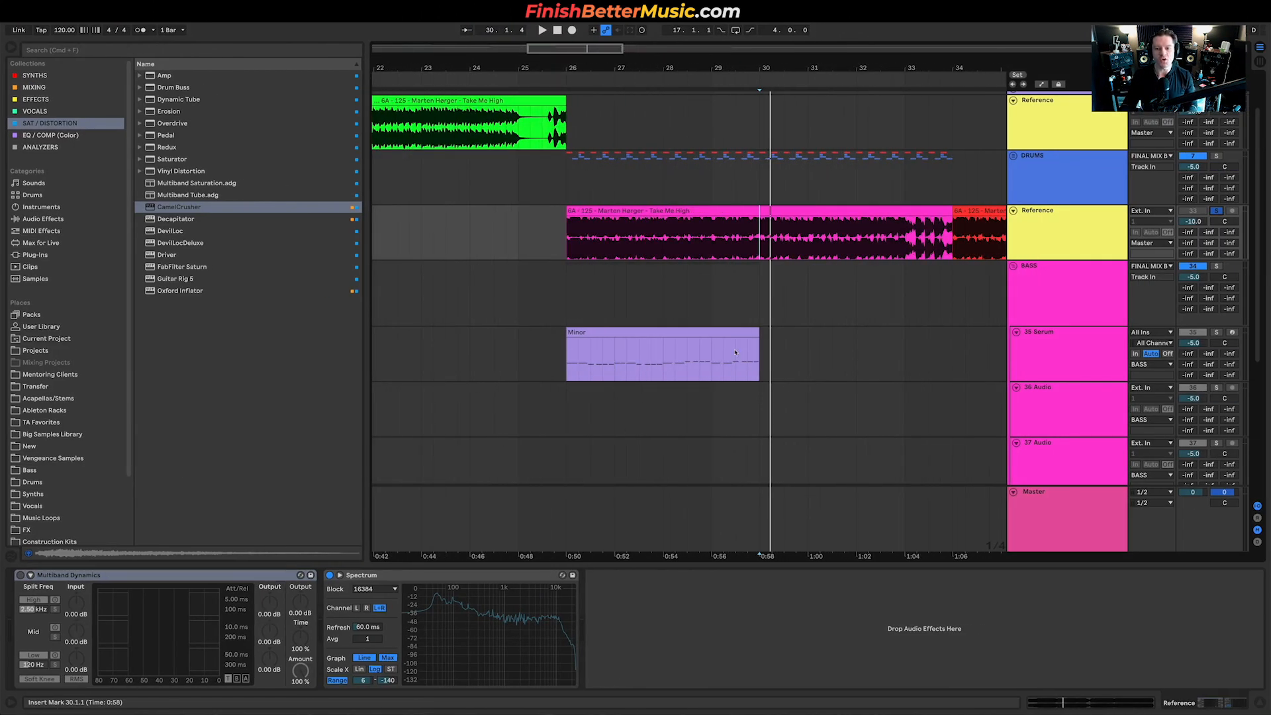
click(787, 349)
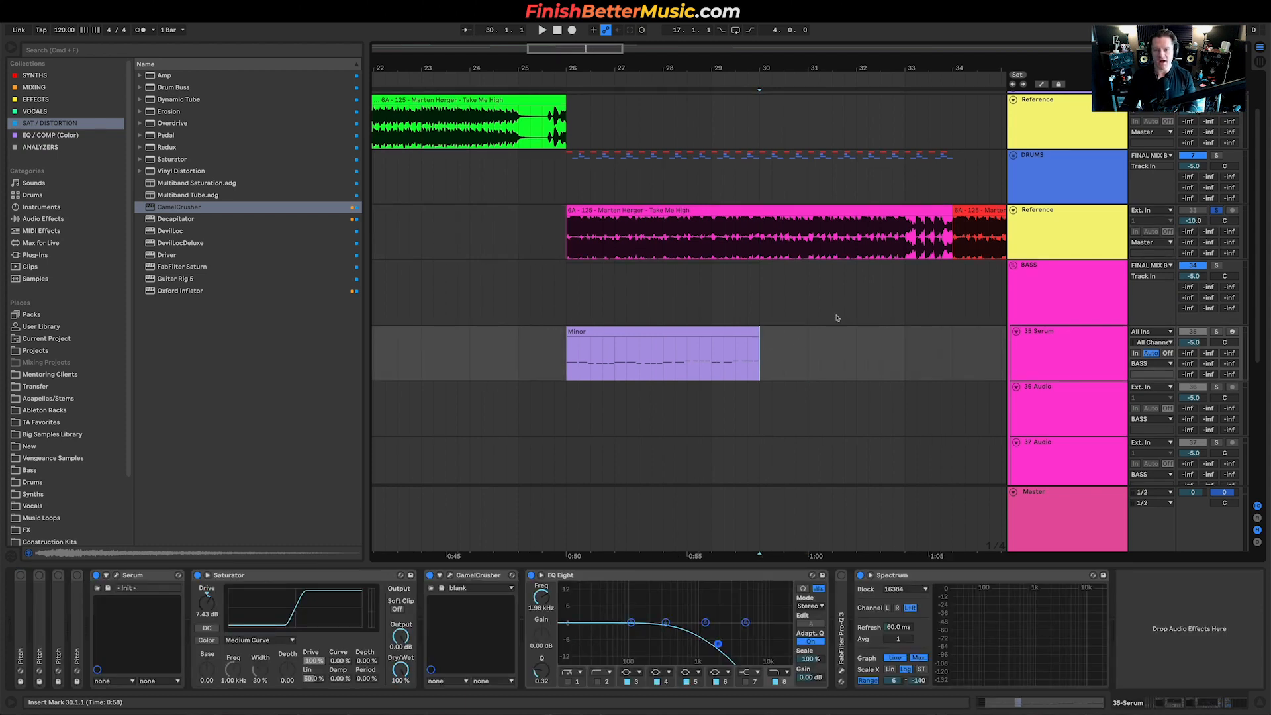
scroll(32, 507, down, 3)
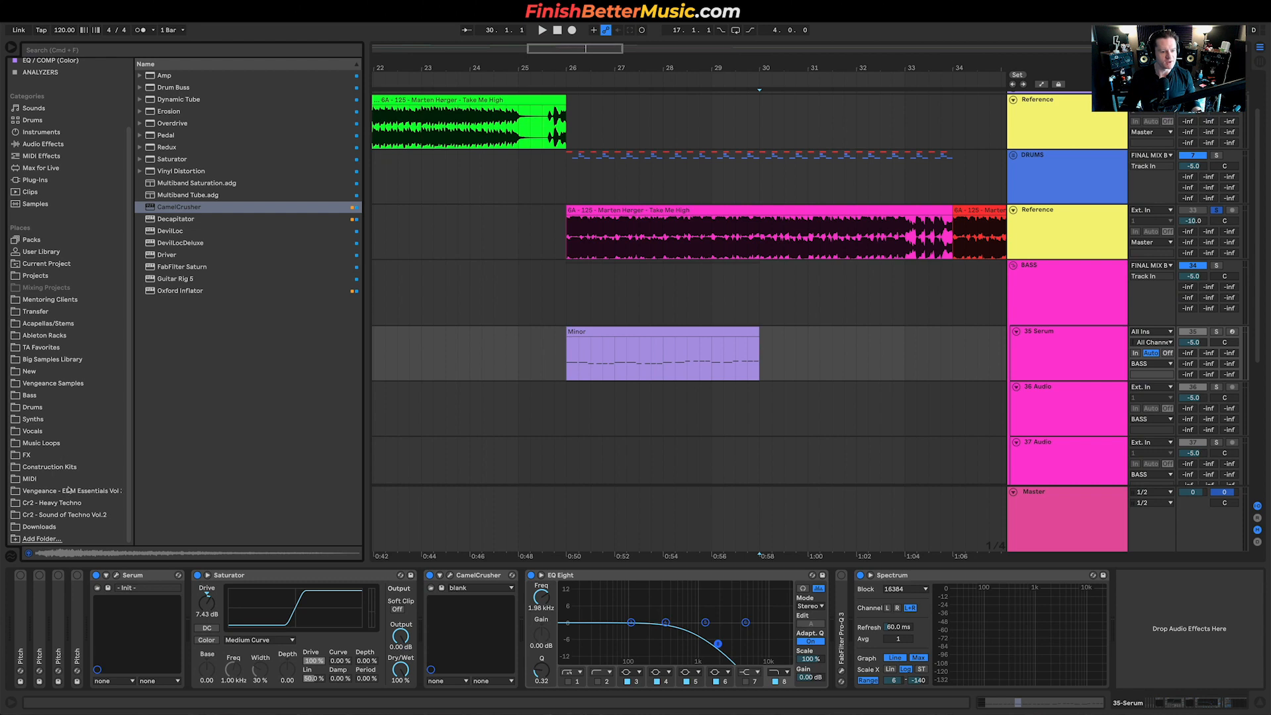
click(50, 479)
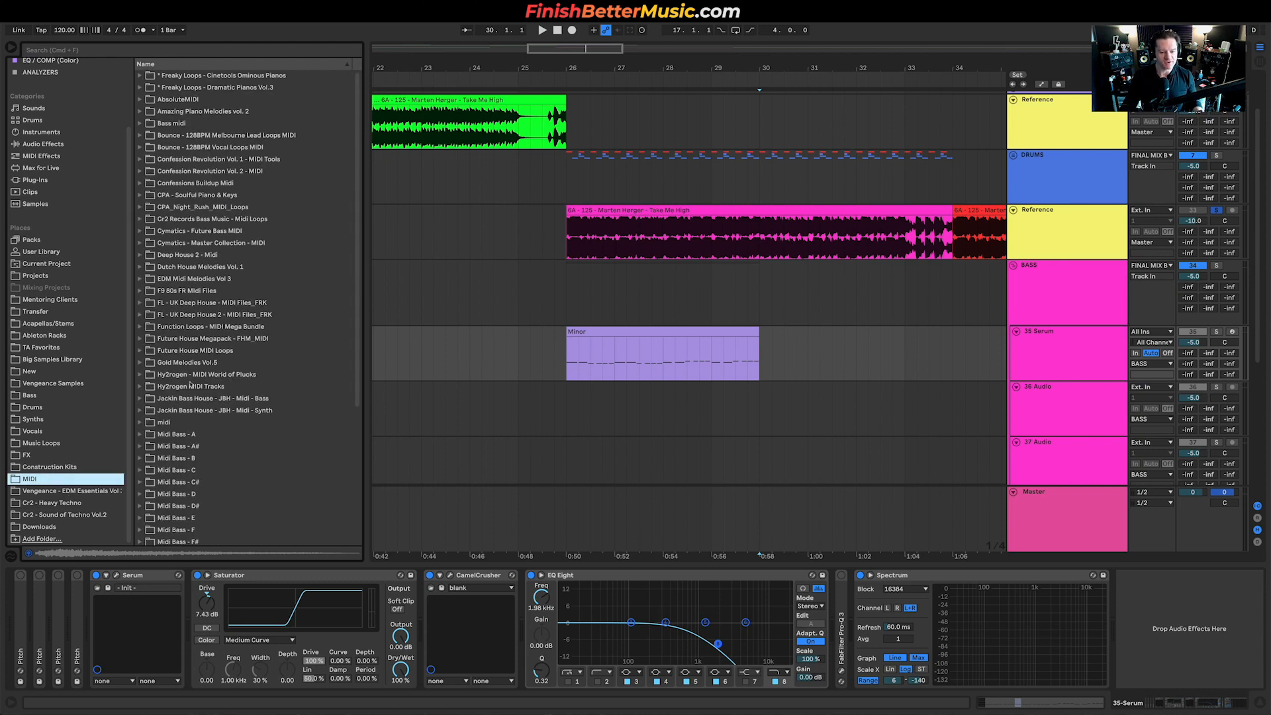
scroll(231, 422, down, 5)
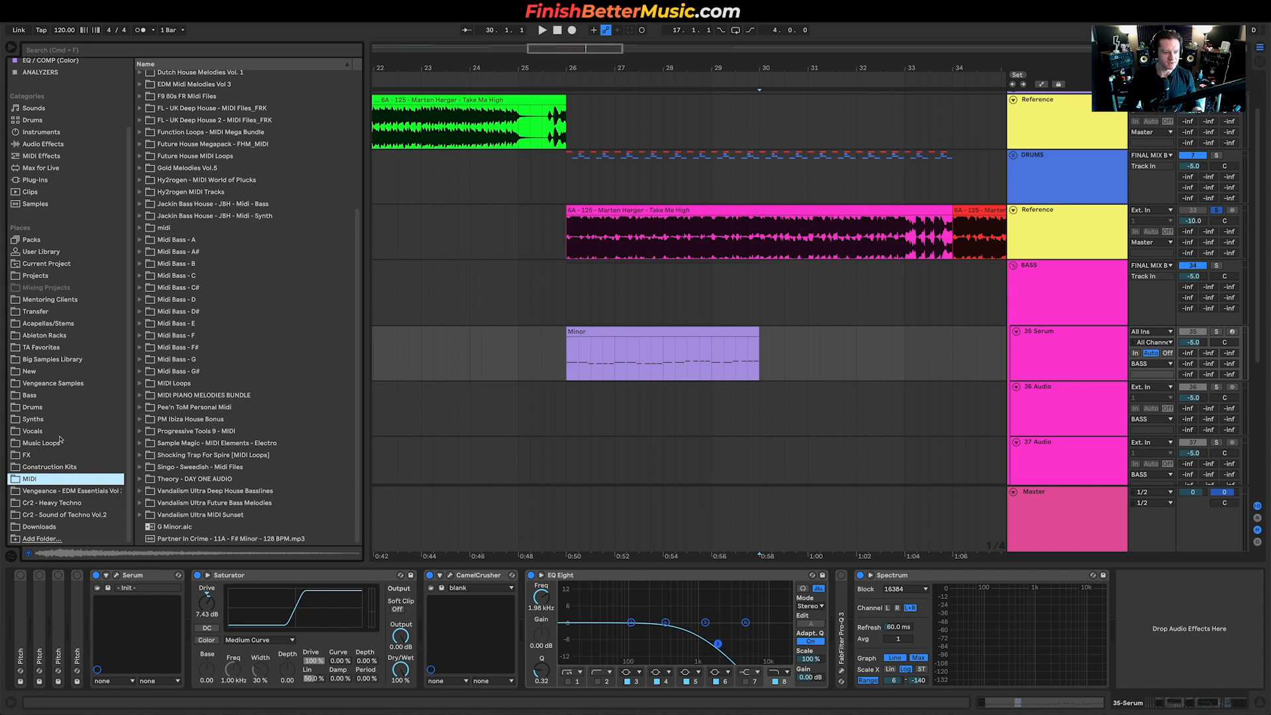
Open the Toms folder inside Drums of the XLNT - iN YoUr HoUsE (PROMO) pack in the New samples library
click(53, 382)
click(53, 372)
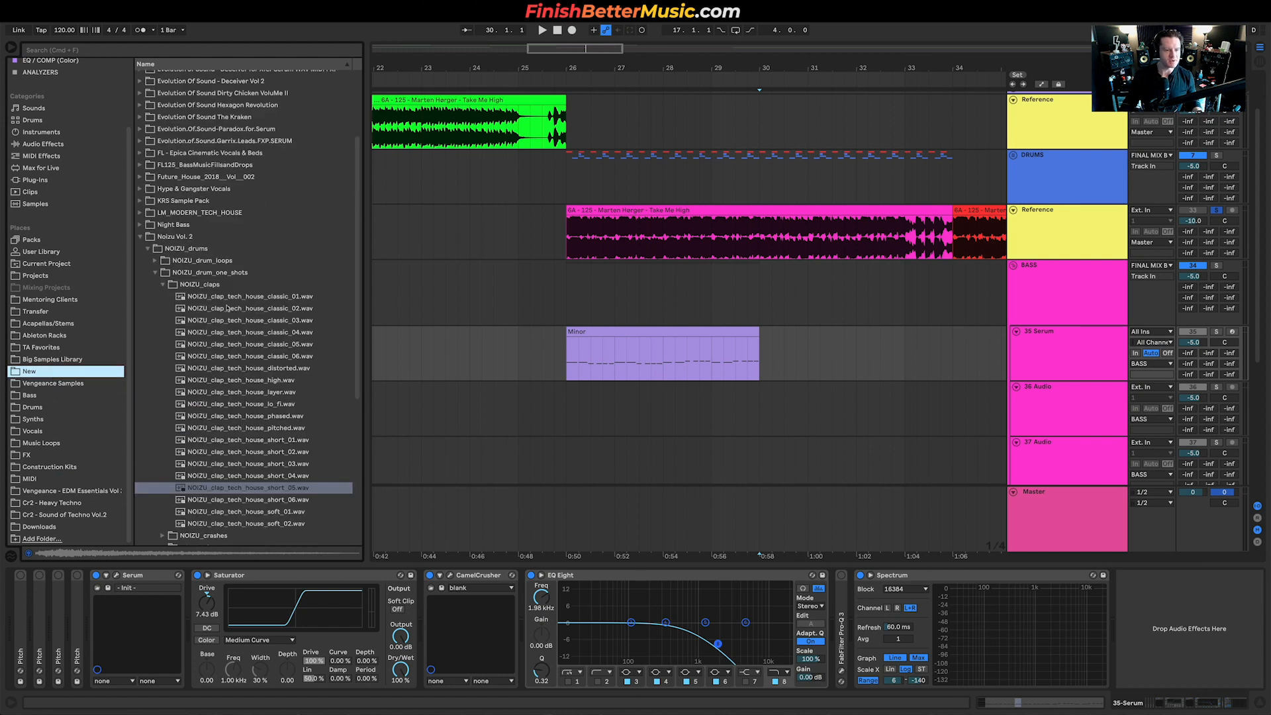
click(182, 238)
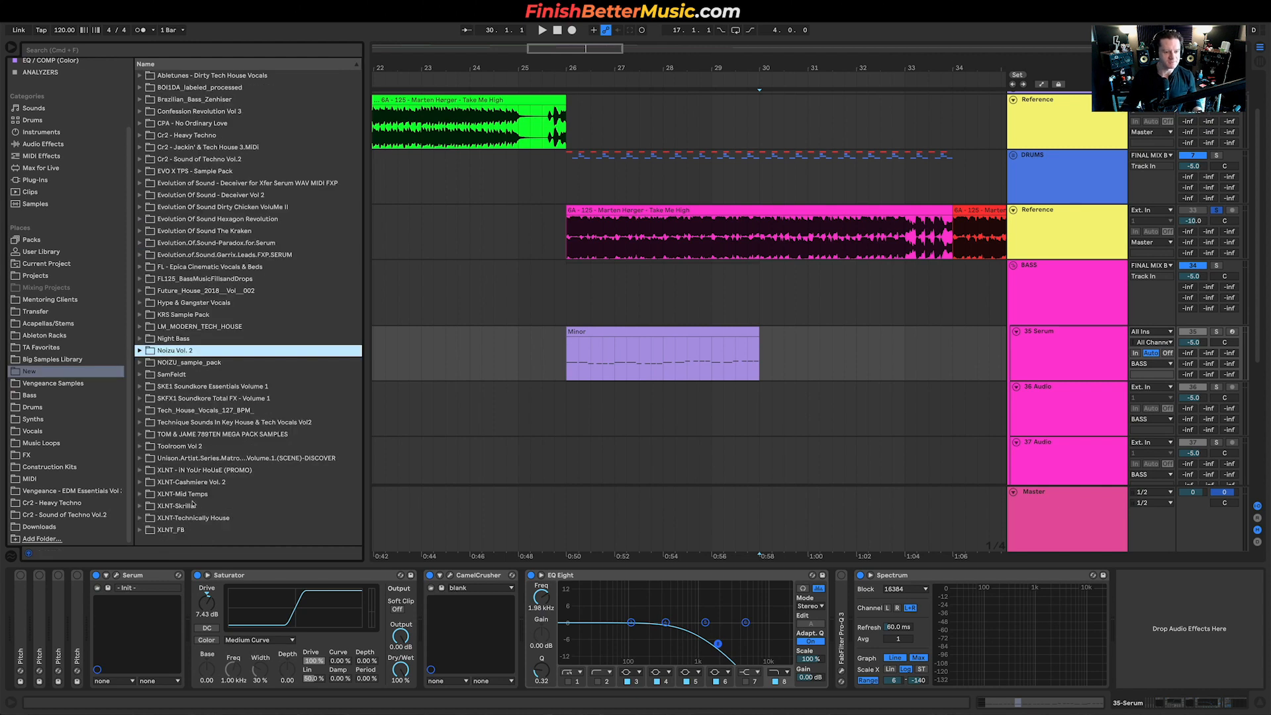
double_click(210, 472)
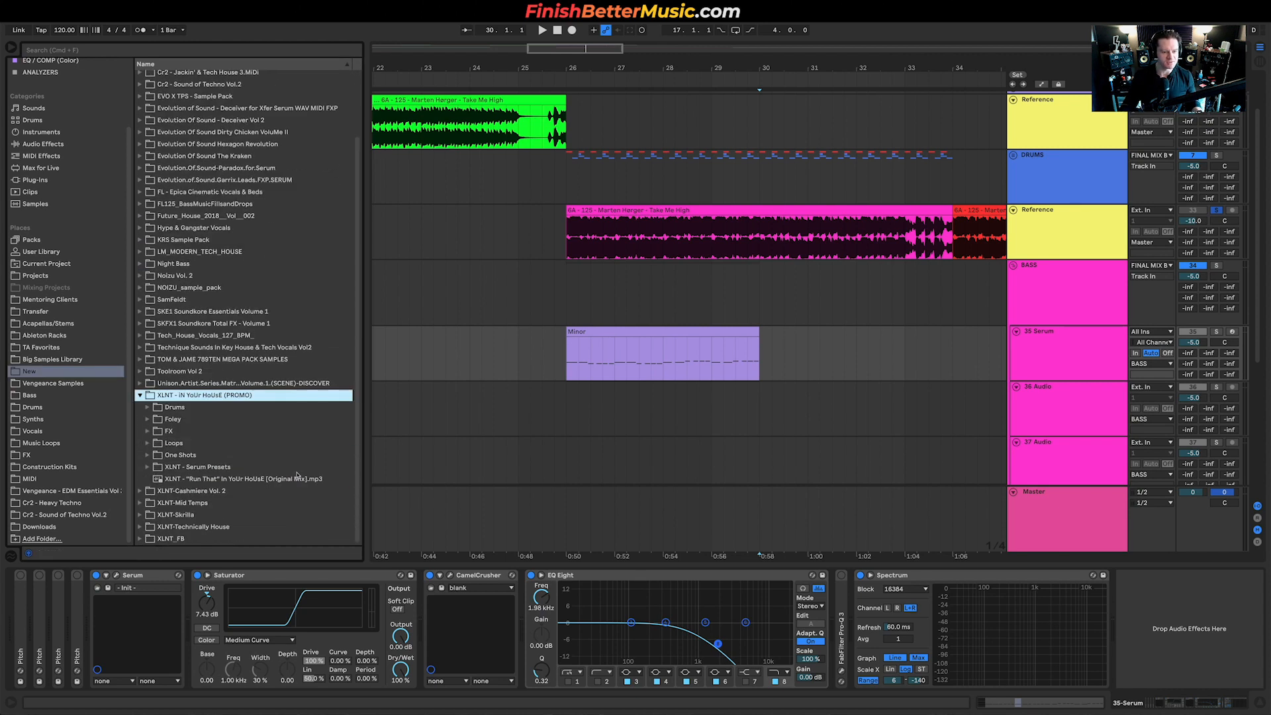
double_click(178, 408)
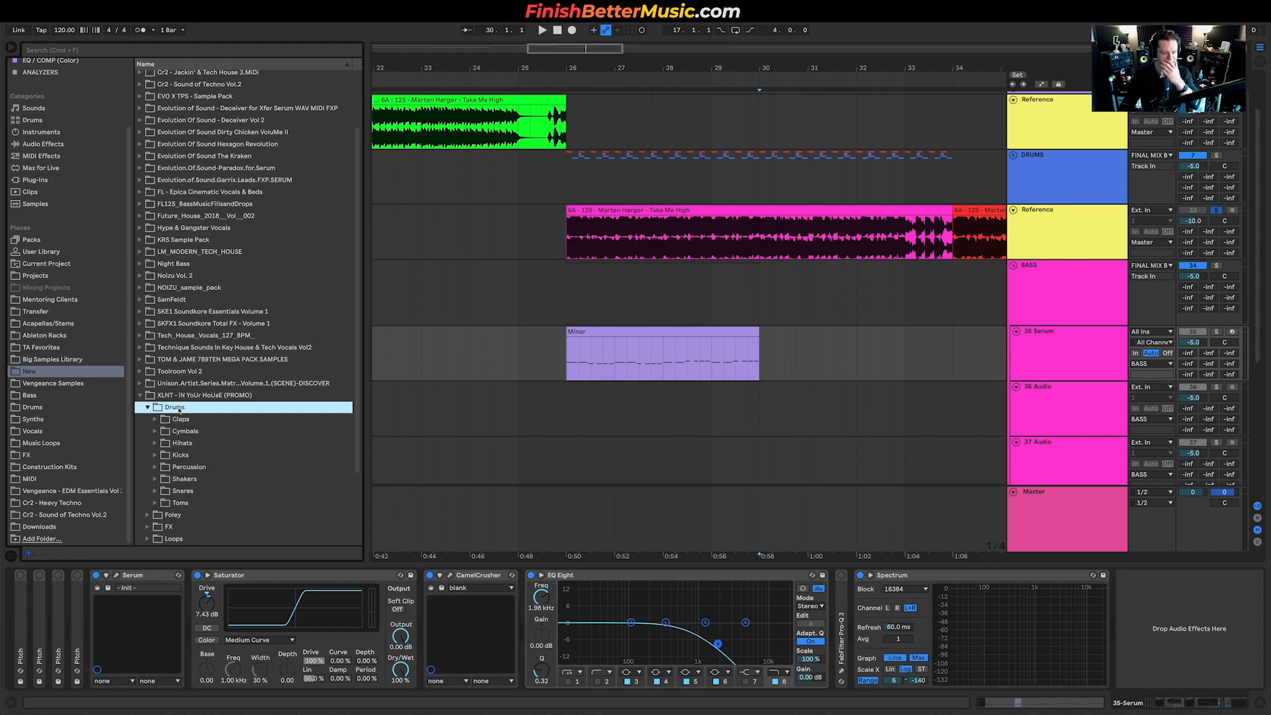
double_click(199, 503)
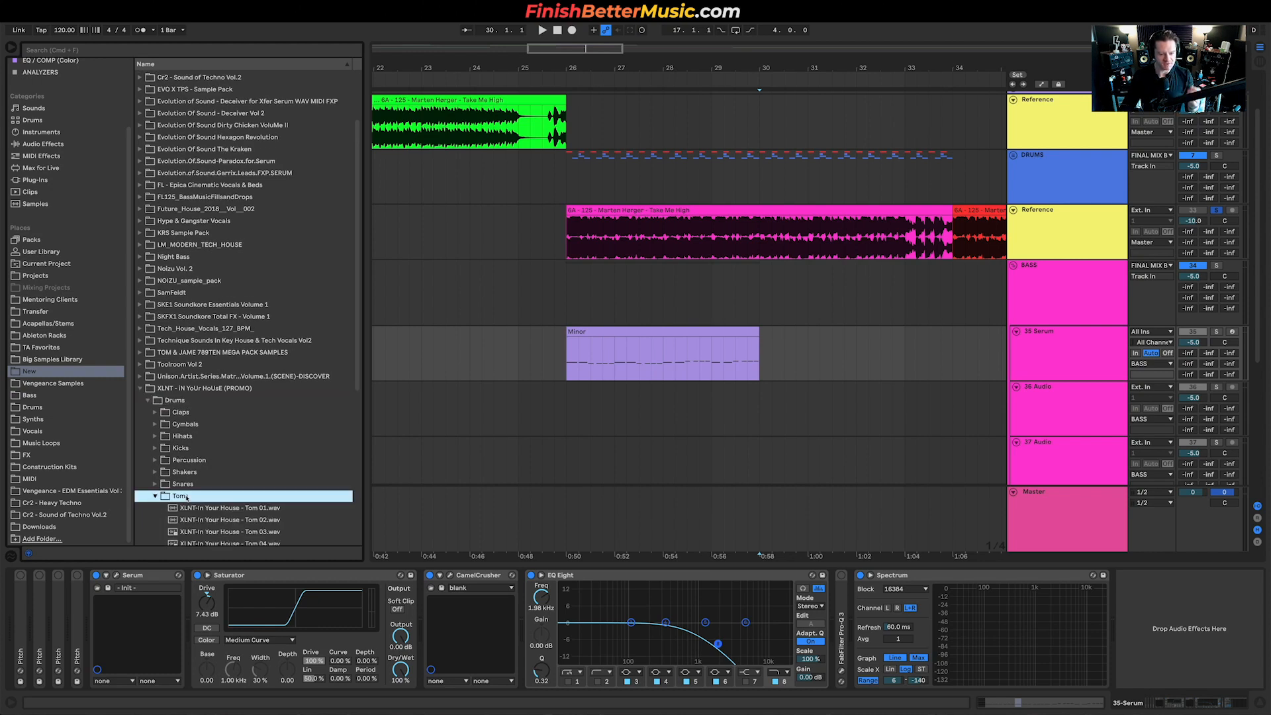
Audition the XLNT-In Your House tom samples down the list to Tom 15
scroll(205, 491, down, 5)
click(232, 423)
key(Down)
key(Down)
key(Down)
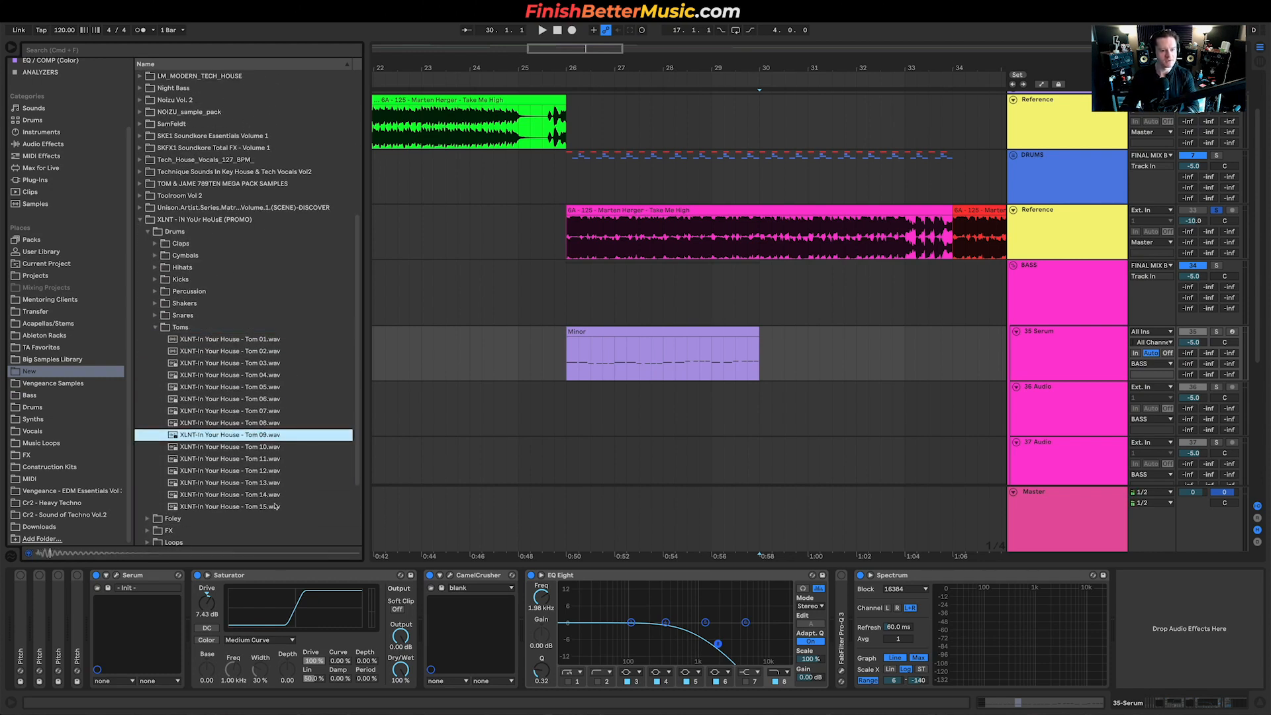
key(Down)
key(Down)
key(Down)
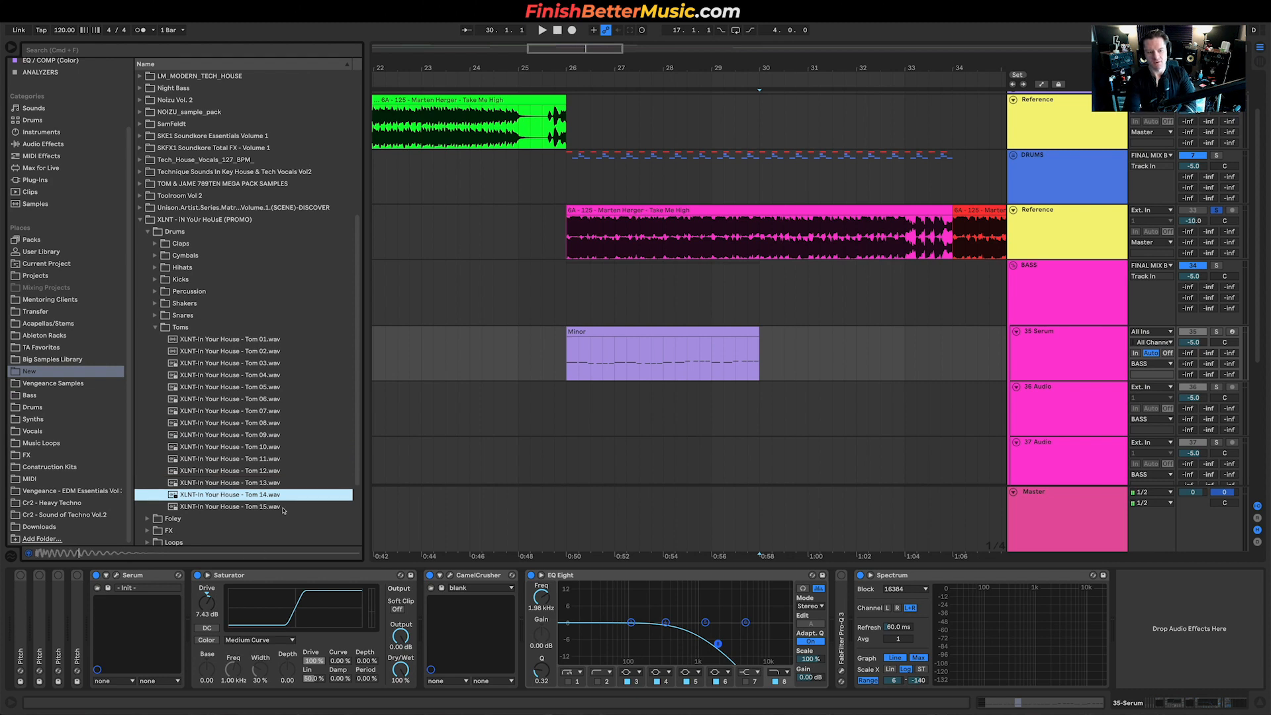
key(Down)
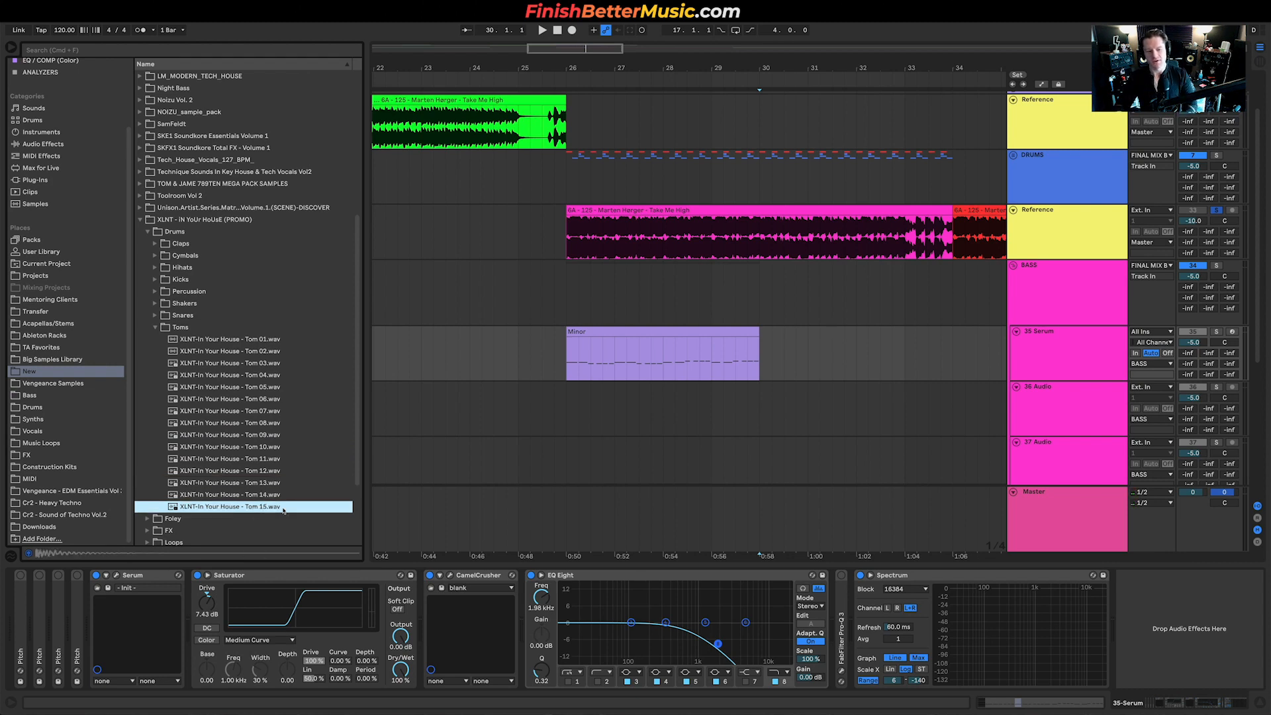
Duplicate the Minor bass clip so the copy fills bar 30 to bar 34 on the Serum track
click(639, 328)
key(super+d)
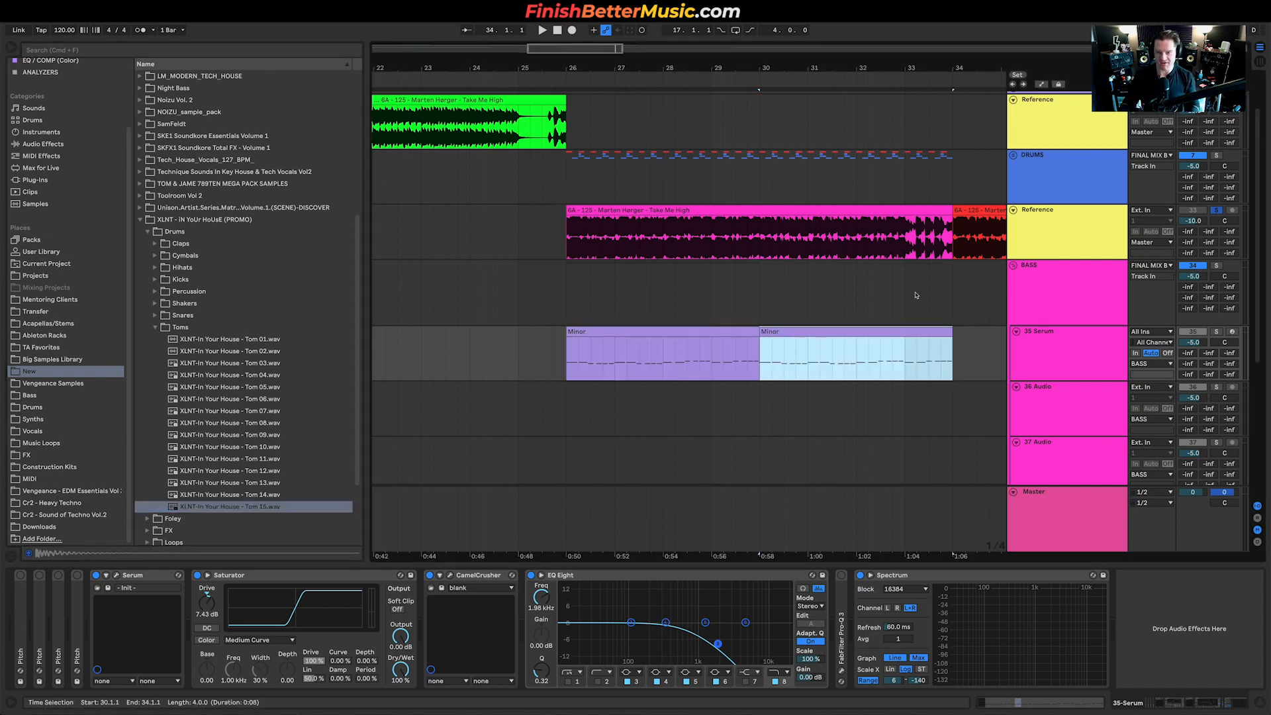
Clear the drums from bar 33 to 34 and copy that bar of reference audio to the upper Reference track
drag(955, 170, 904, 175)
drag(905, 232, 941, 131)
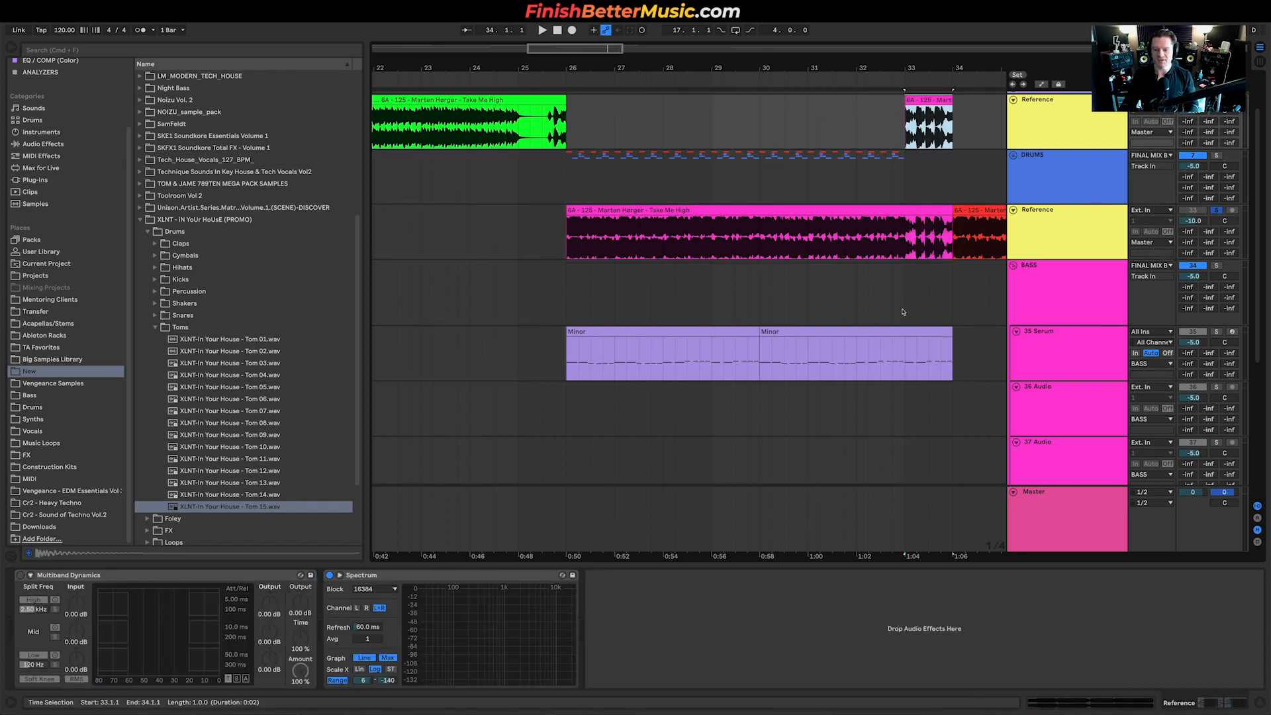
Play the reference from bar 33, then replay it several times from bar 30 to study its percussion rhythm
scroll(877, 379, up, 3)
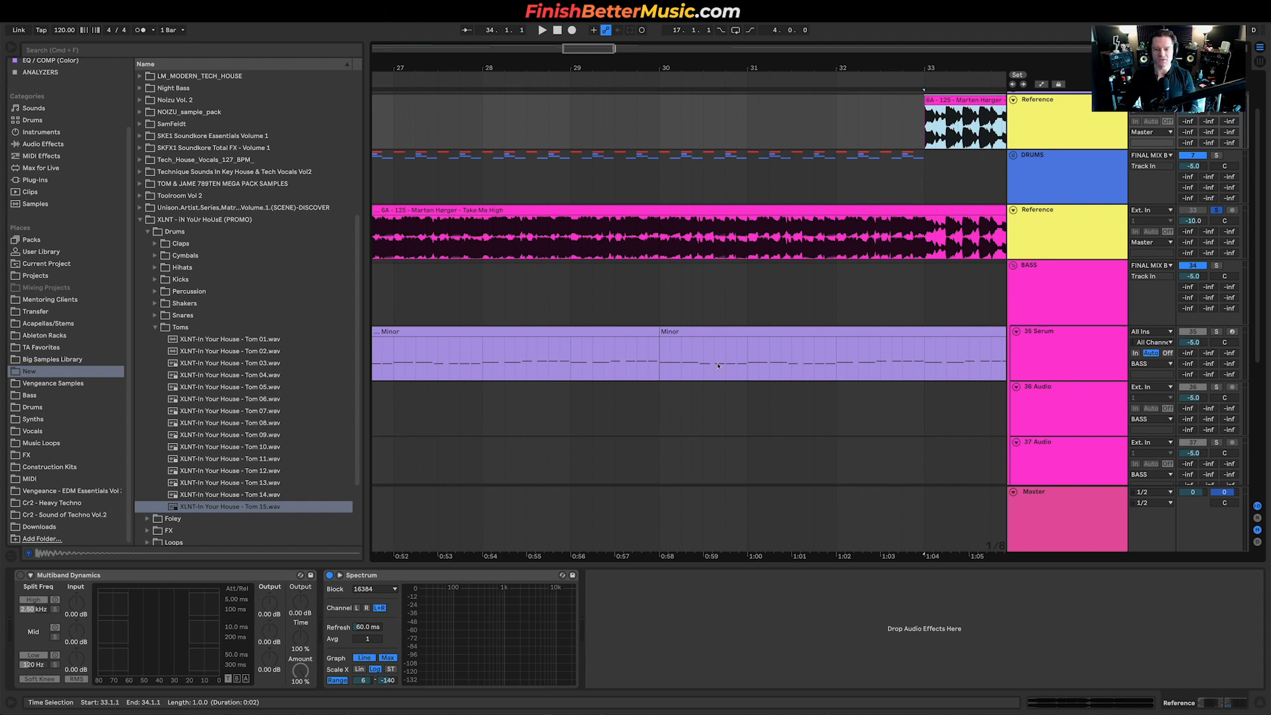
scroll(718, 364, down, 3)
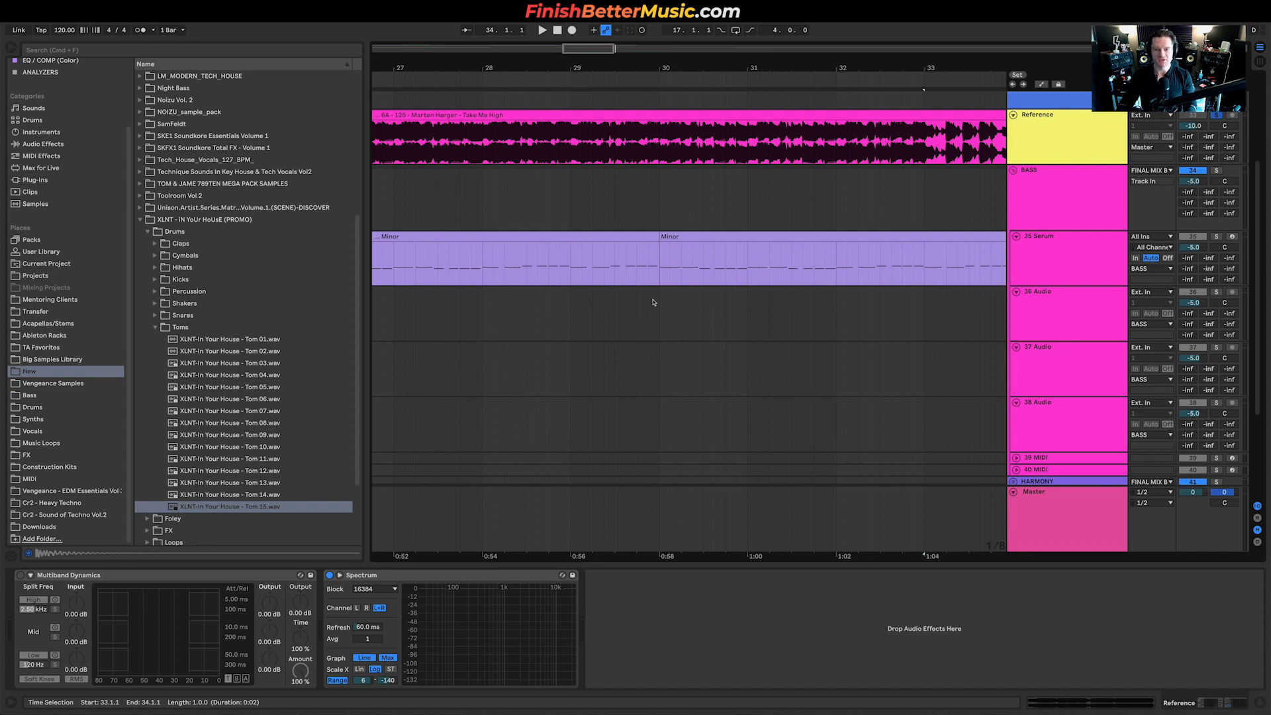
scroll(654, 302, down, 2)
key(space)
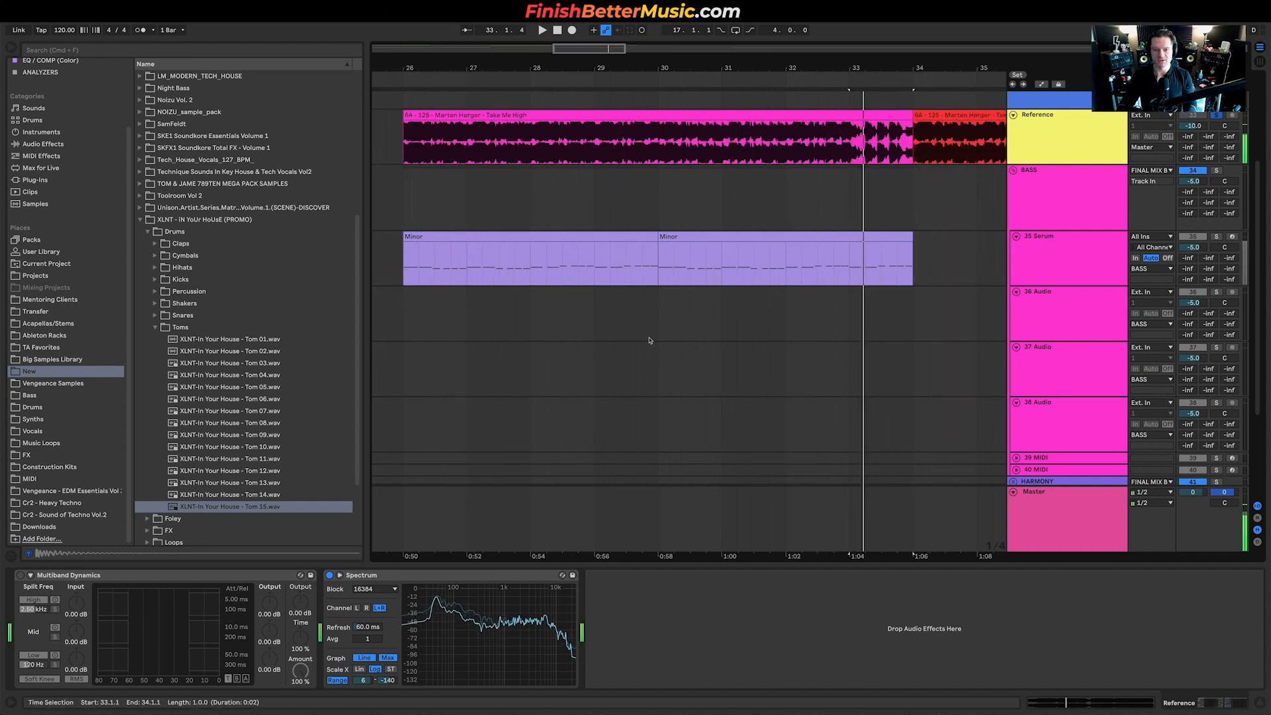
click(656, 319)
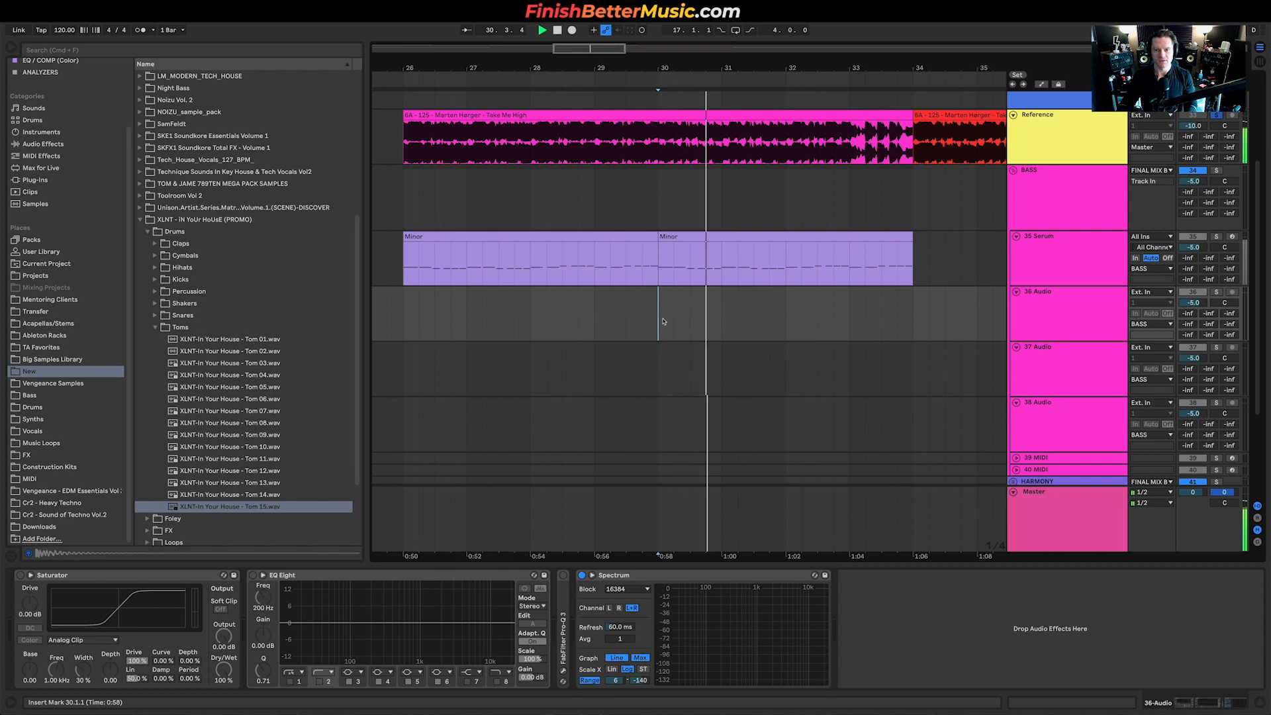
scroll(686, 321, up, 2)
scroll(685, 321, up, 1)
key(space)
key(space)
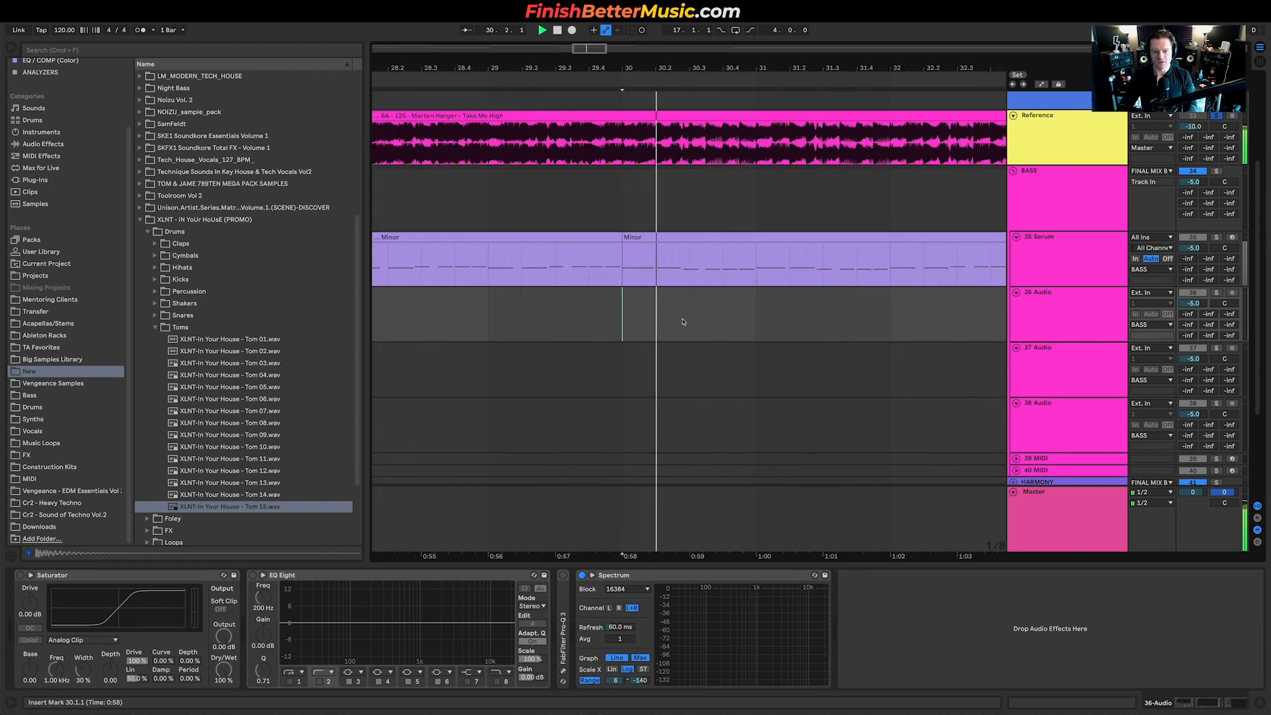
scroll(683, 321, up, 2)
key(space)
key(space)
scroll(695, 304, up, 3)
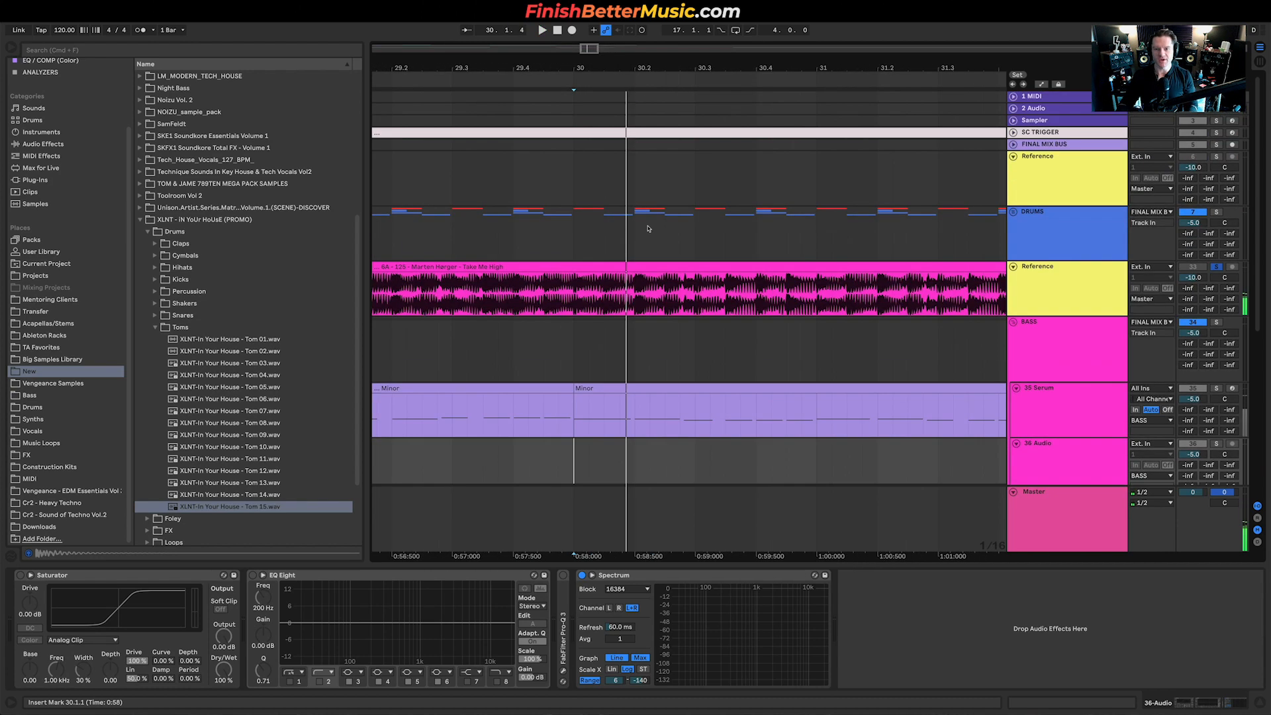
Place the Tom 15 sample at 30.1.4 on the first HATS track inside the unfolded DRUMS group and trim it to one sixteenth note
click(1027, 218)
click(1013, 212)
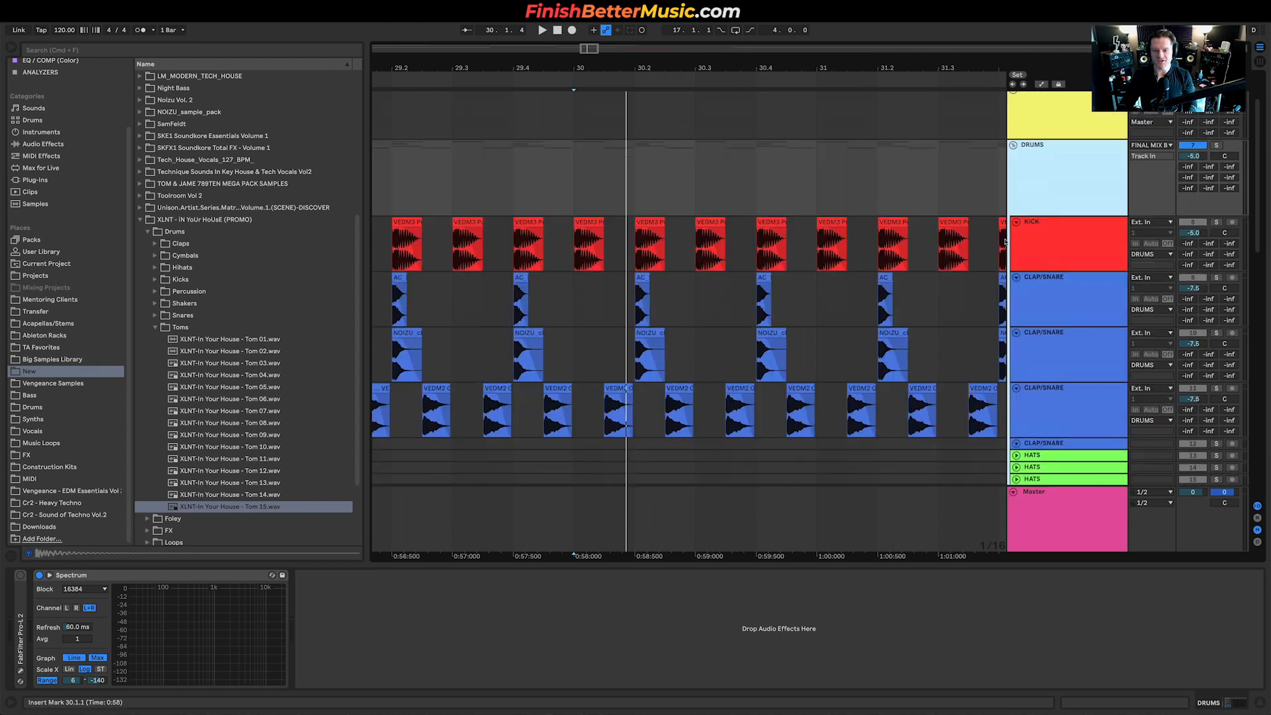
scroll(723, 241, down, 5)
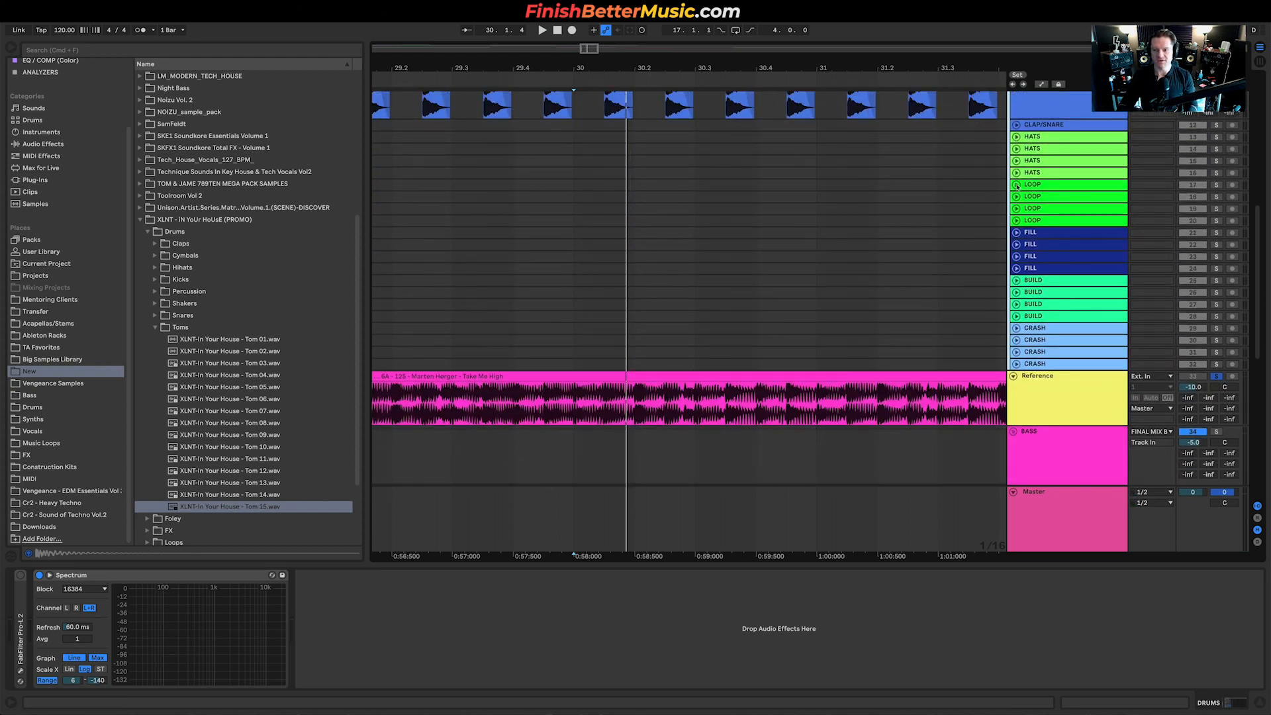
click(1017, 137)
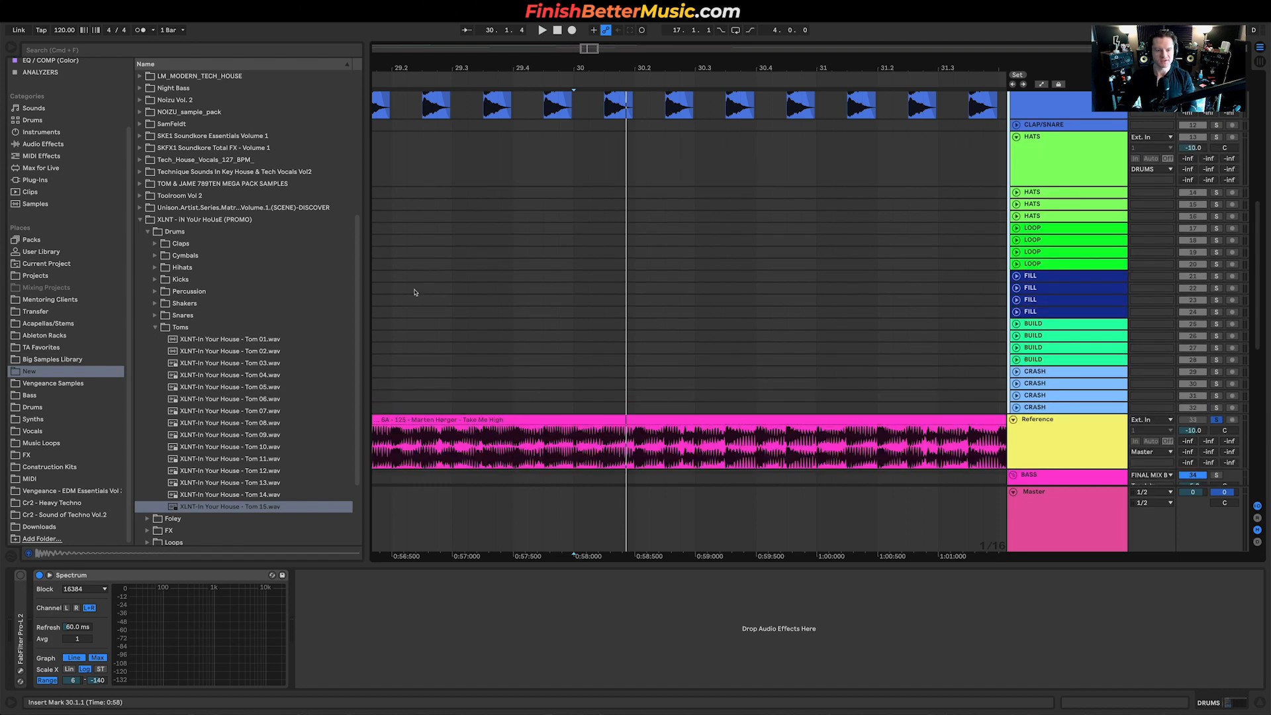
mouse_move(230, 507)
mouse_down()
mouse_move(632, 156)
mouse_move(621, 157)
mouse_move(637, 156)
mouse_move(626, 157)
mouse_up()
scroll(606, 176, up, 5)
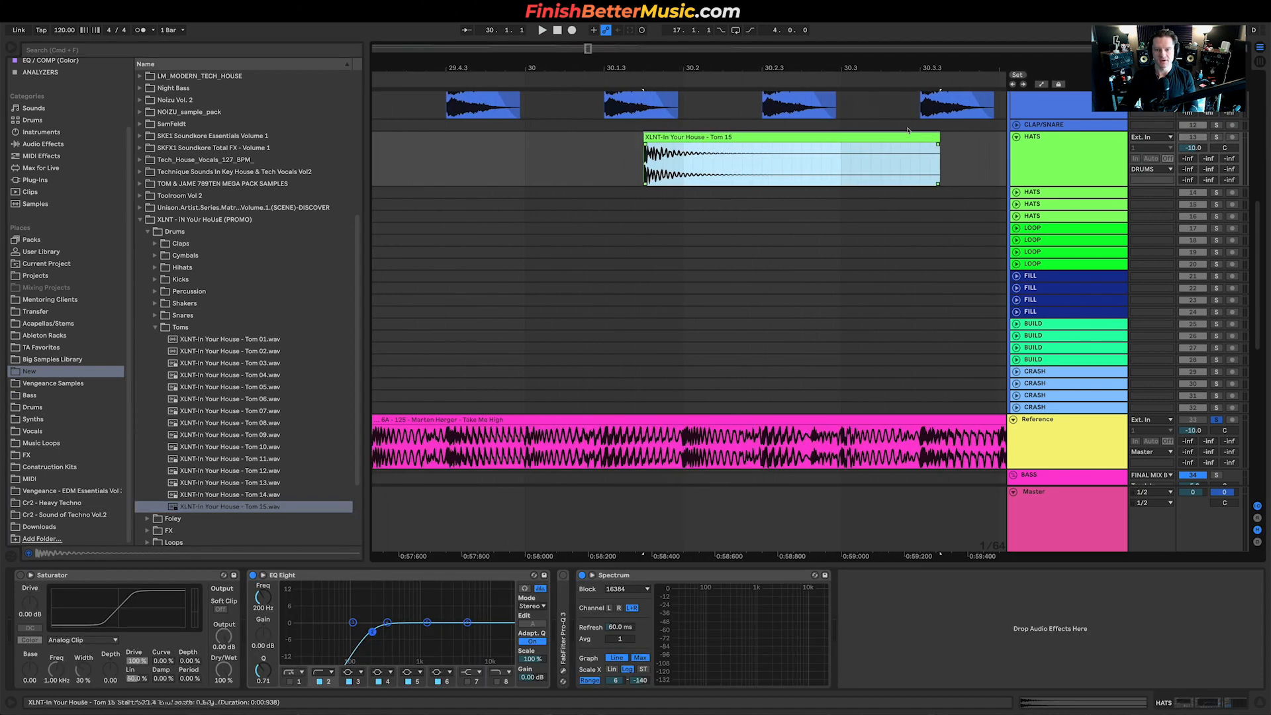
drag(939, 159, 683, 159)
Compare the tom hit with the reference in playback and move it to 30.2.4 on the HATS track
key(space)
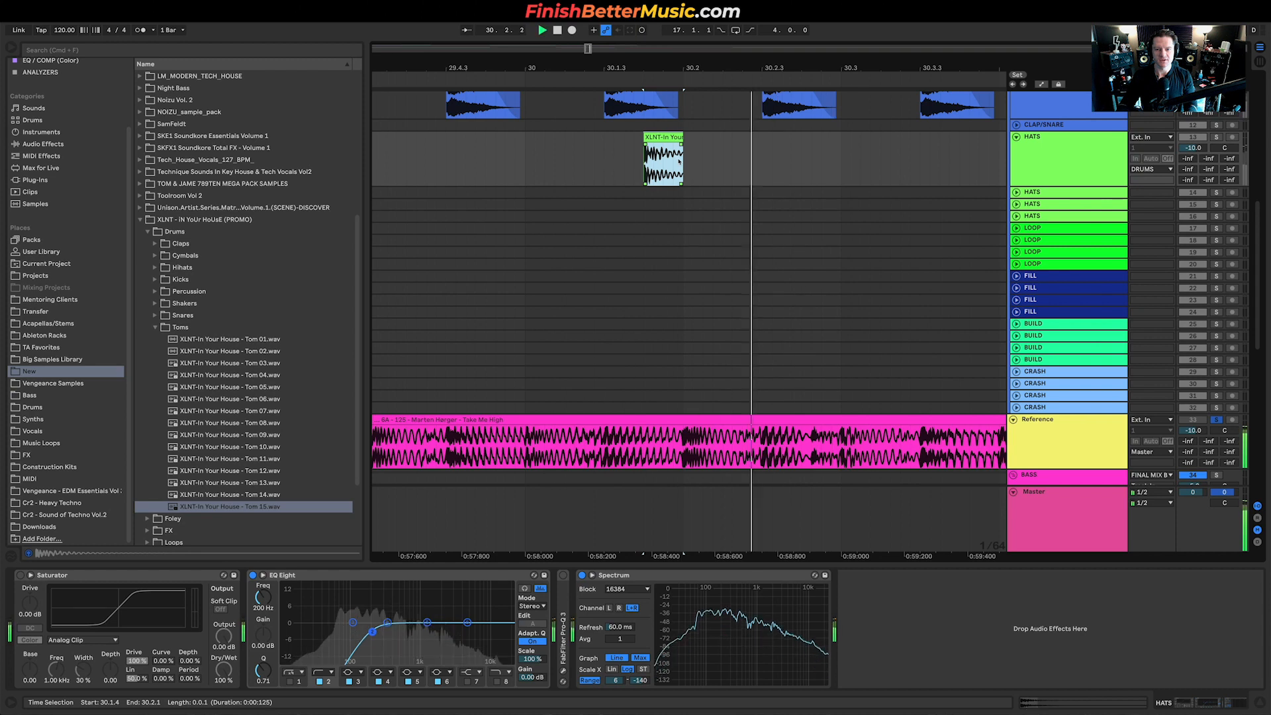
click(567, 173)
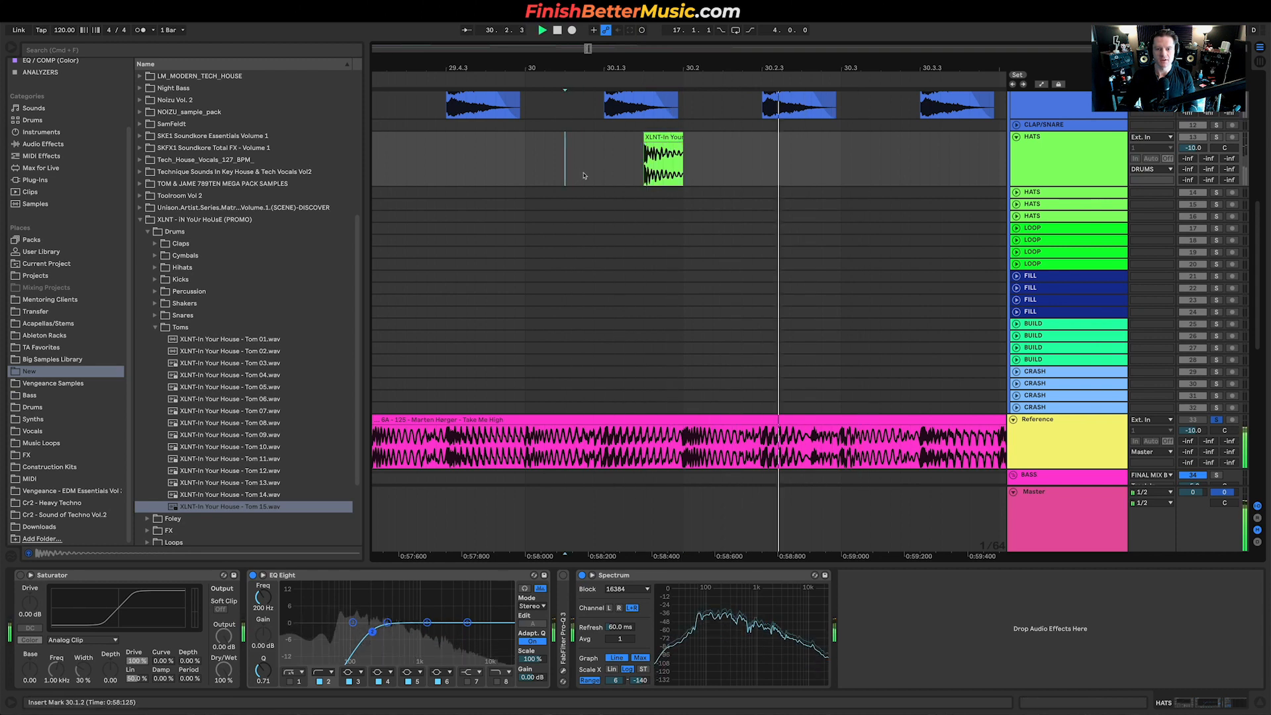
scroll(767, 177, down, 2)
scroll(768, 176, down, 3)
key(space)
drag(715, 139, 793, 144)
key(space)
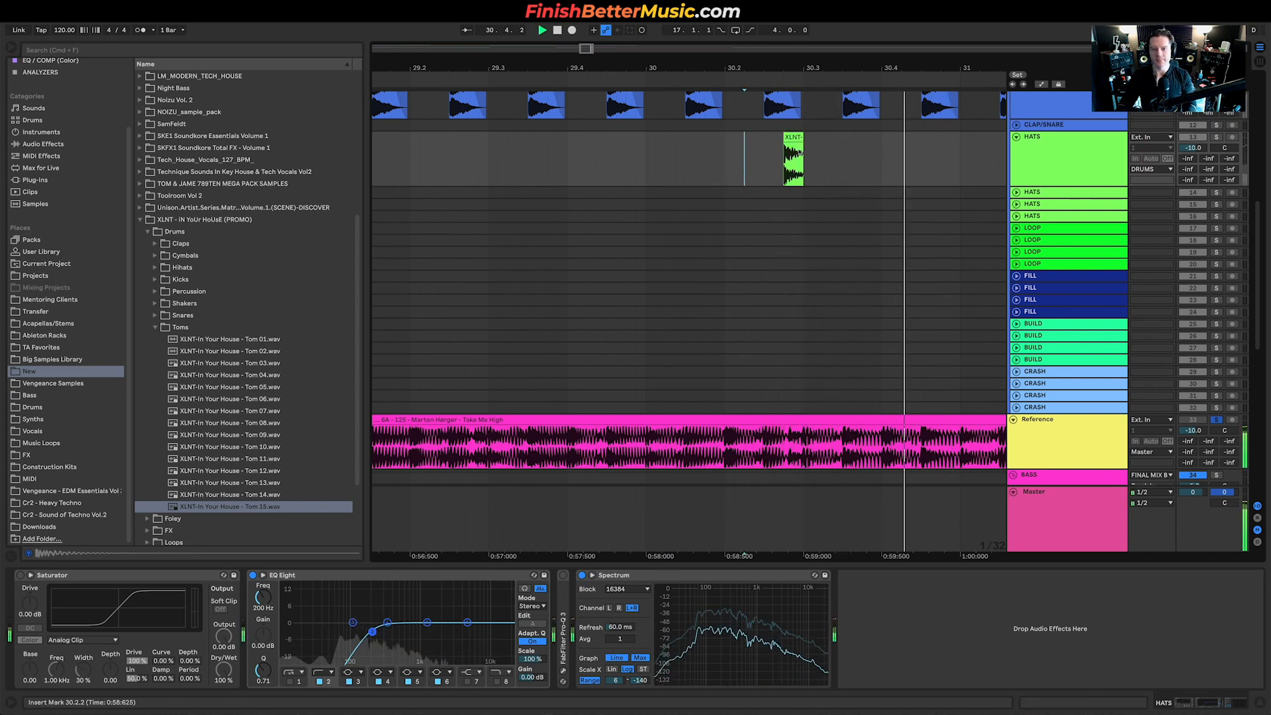
Copy the tom hit to 30.3.3 with a length of two sixteenths and to 30.4.3 as a single sixteenth
key(space)
drag(793, 139, 881, 138)
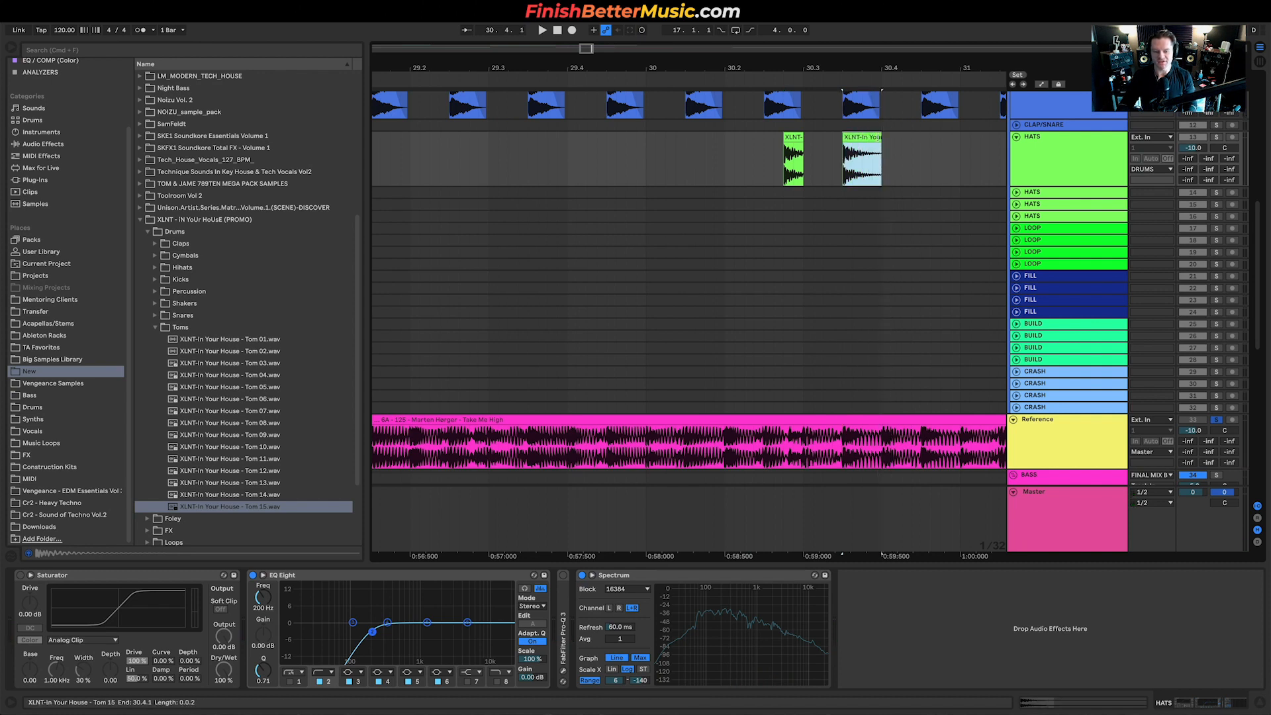
click(793, 137)
drag(793, 137, 933, 151)
Play the section around 30.4 repeatedly to check the timing of the copied tom hits against the reference
click(912, 162)
key(space)
key(space)
click(885, 169)
key(space)
key(space)
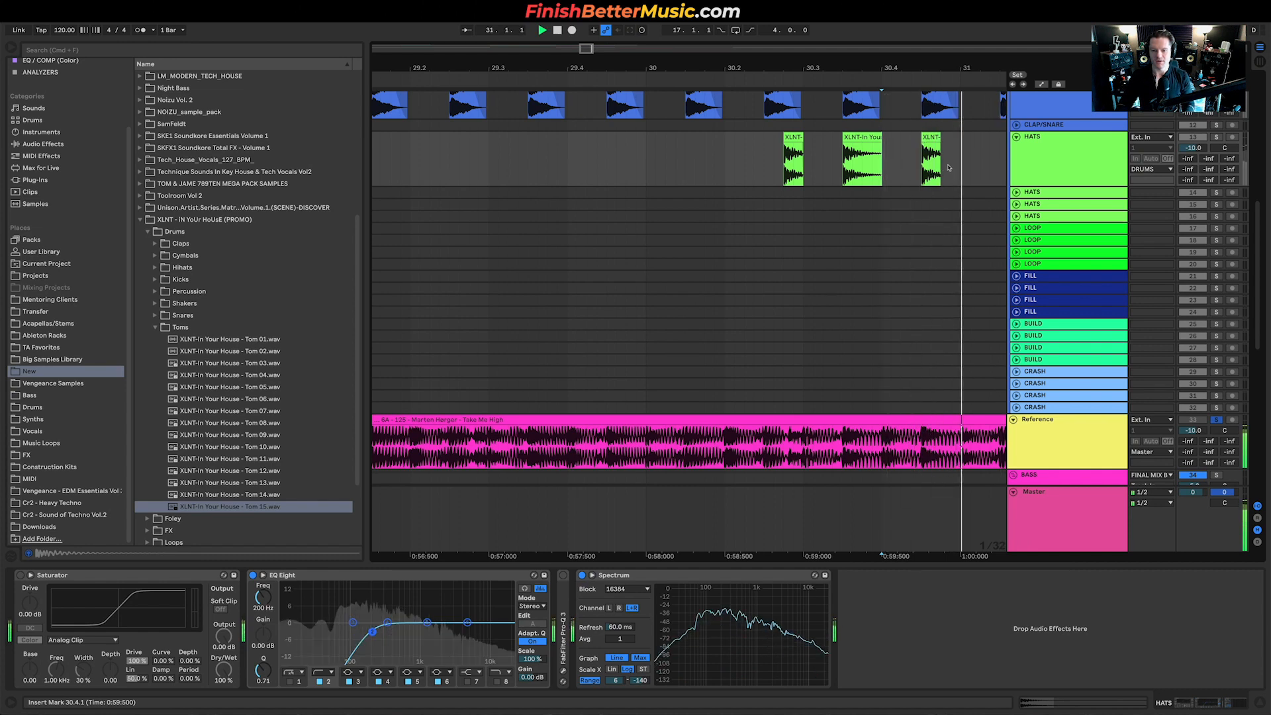
Solo the DRUMS group and play the tom pattern from 29.4.3 with the kick, claps and hats
key(minus)
scroll(924, 163, up, 3)
scroll(924, 163, up, 5)
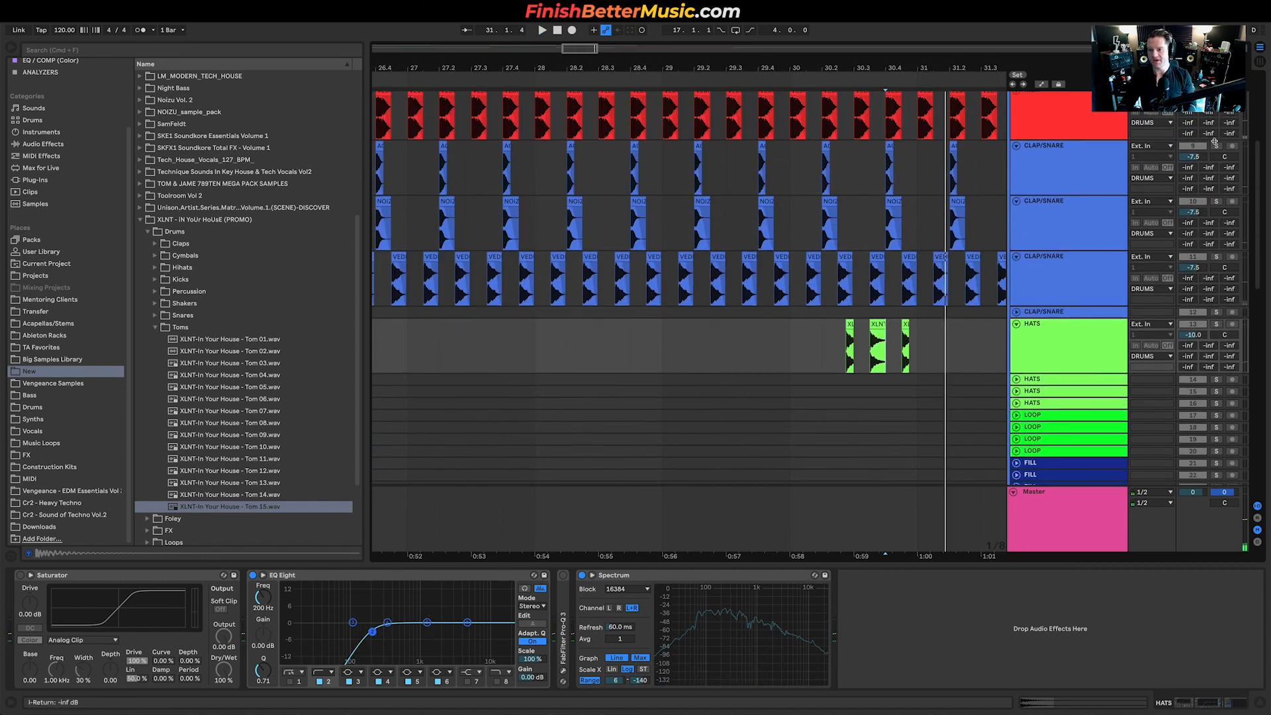
scroll(880, 263, down, 5)
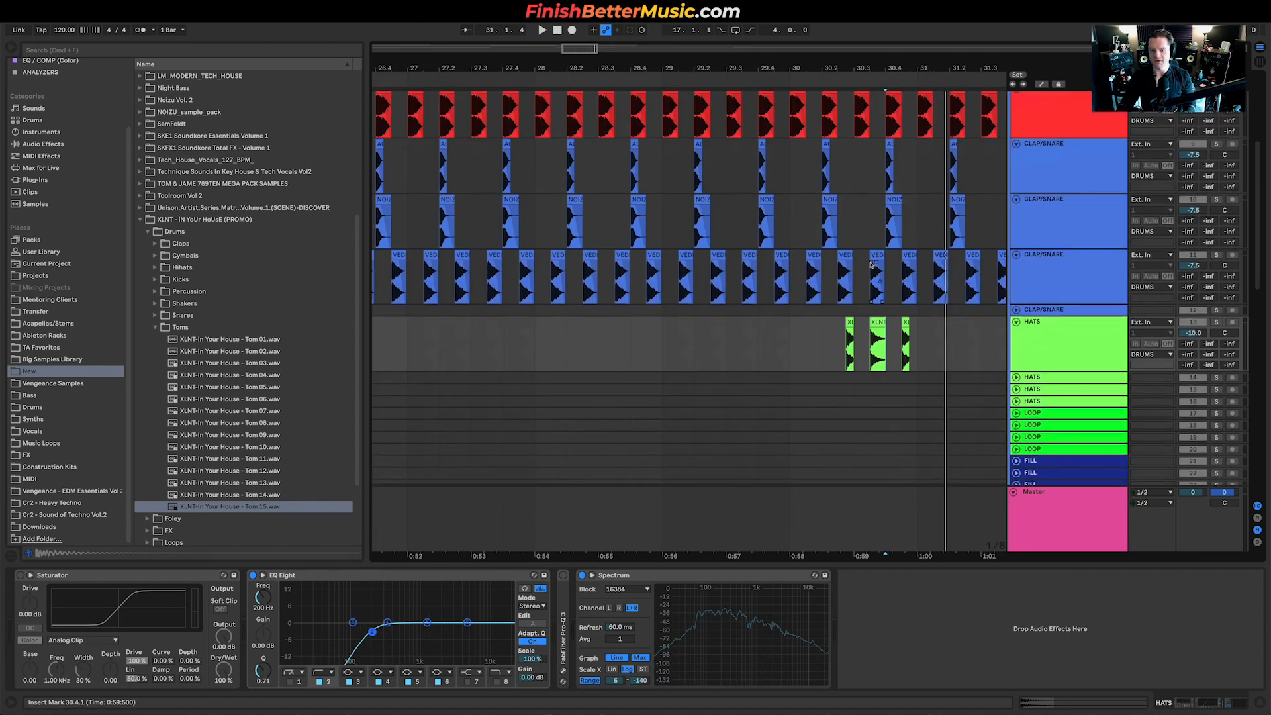
click(773, 318)
key(space)
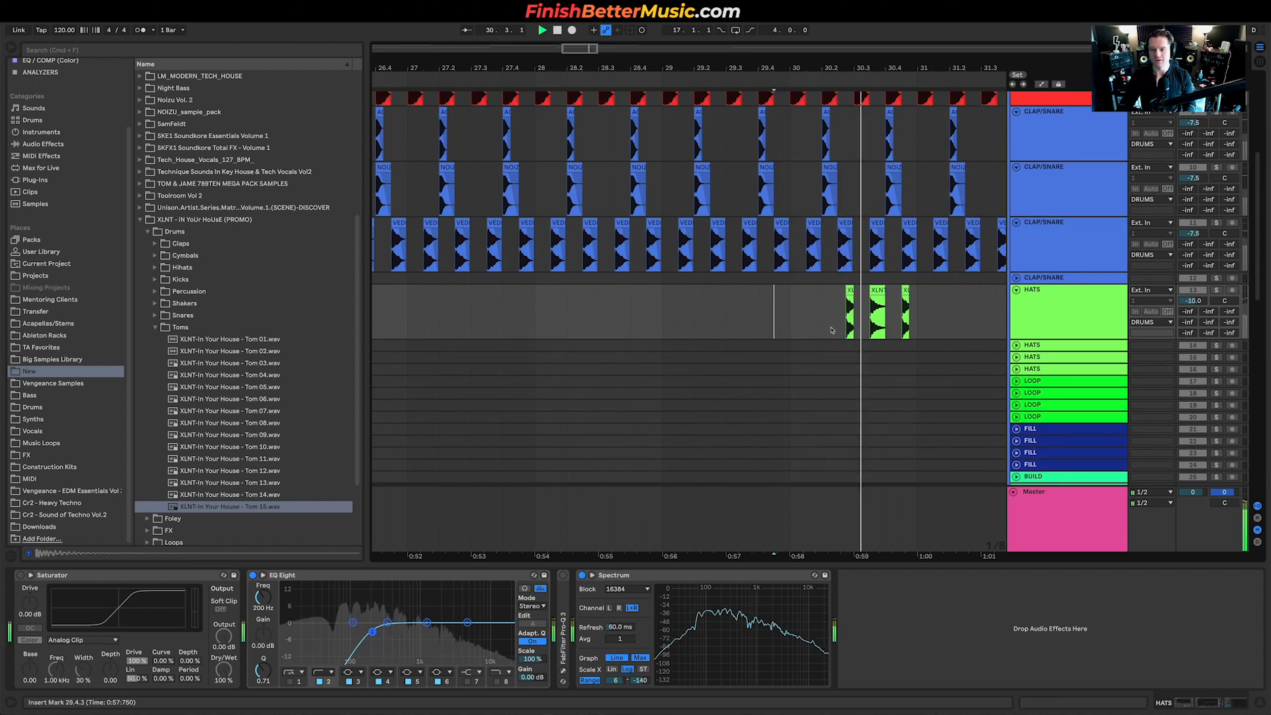
scroll(1221, 119, up, 4)
click(1217, 119)
key(space)
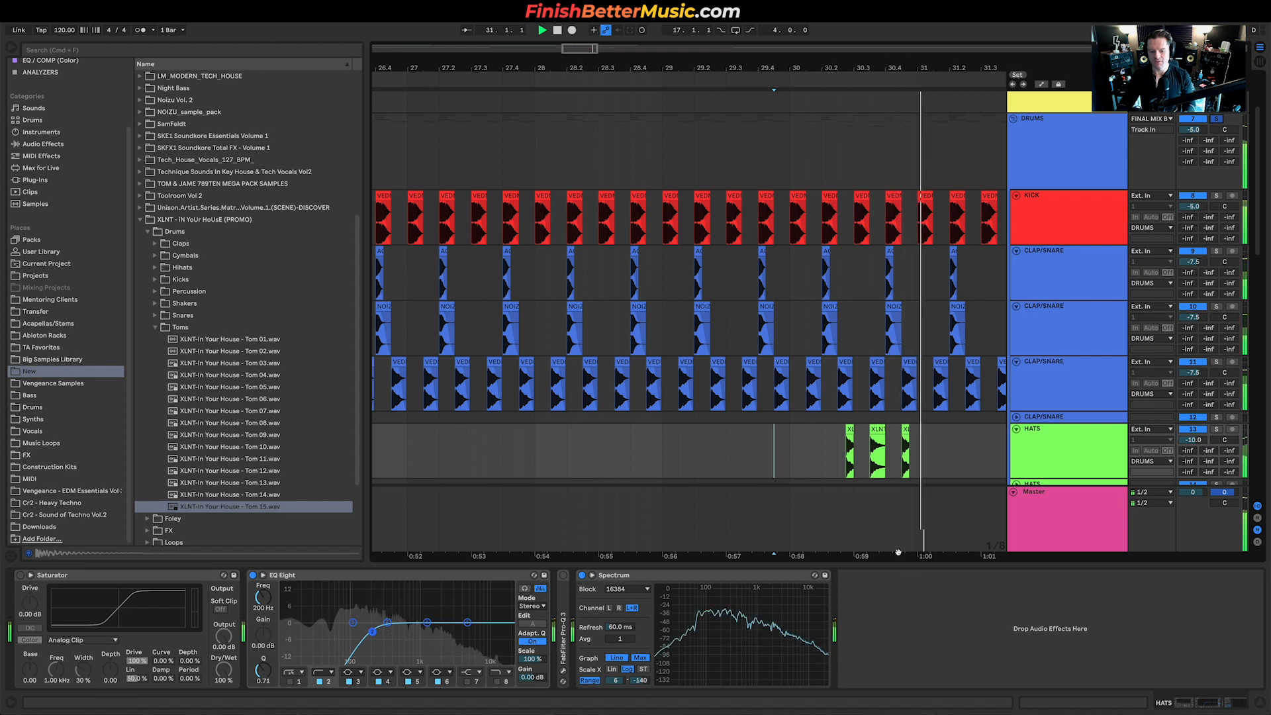
Replay the soloed drums from 29.4.3 and examine the tom clip at 30.2.4 close up against the kick and claps
key(space)
key(space)
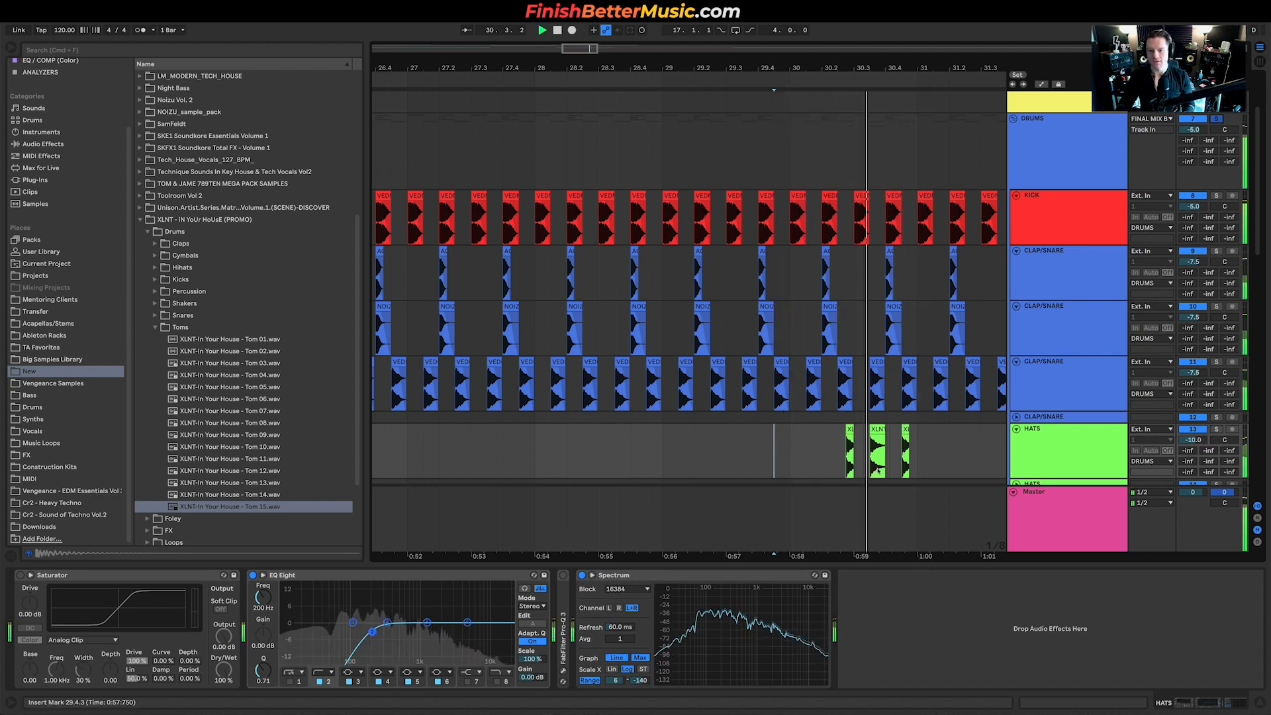
key(space)
key(space)
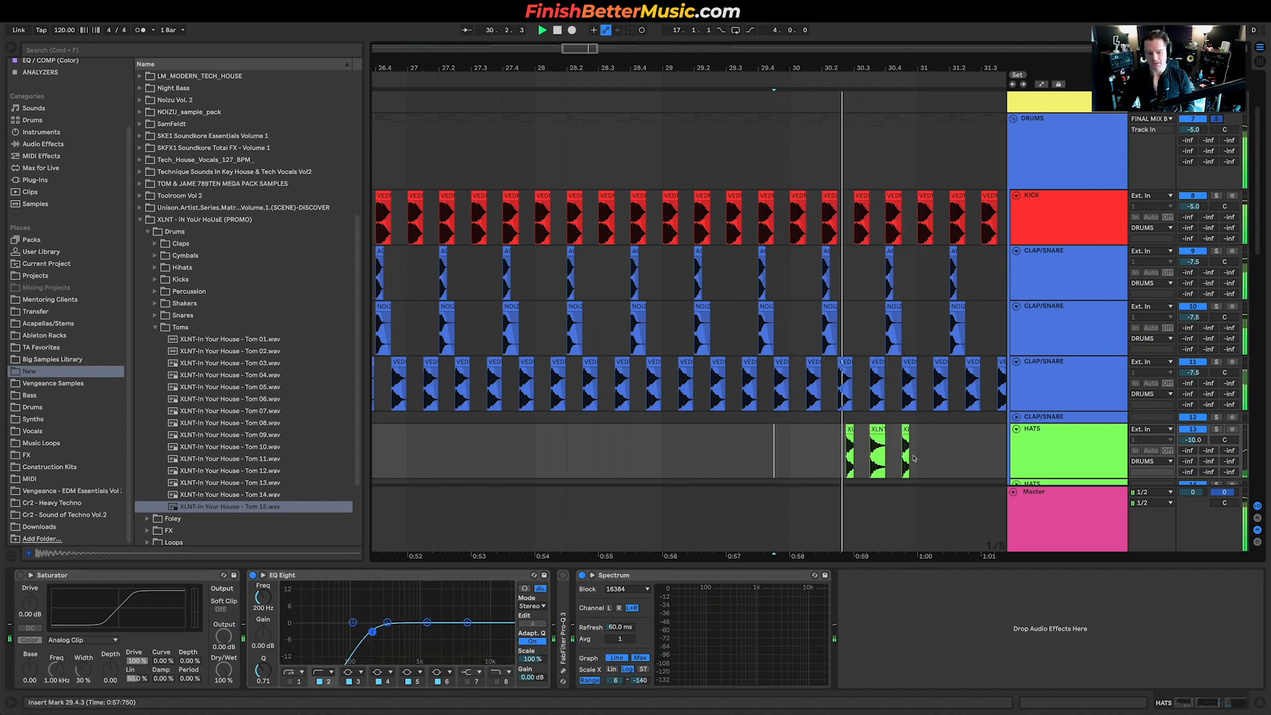
key(space)
scroll(864, 437, up, 10)
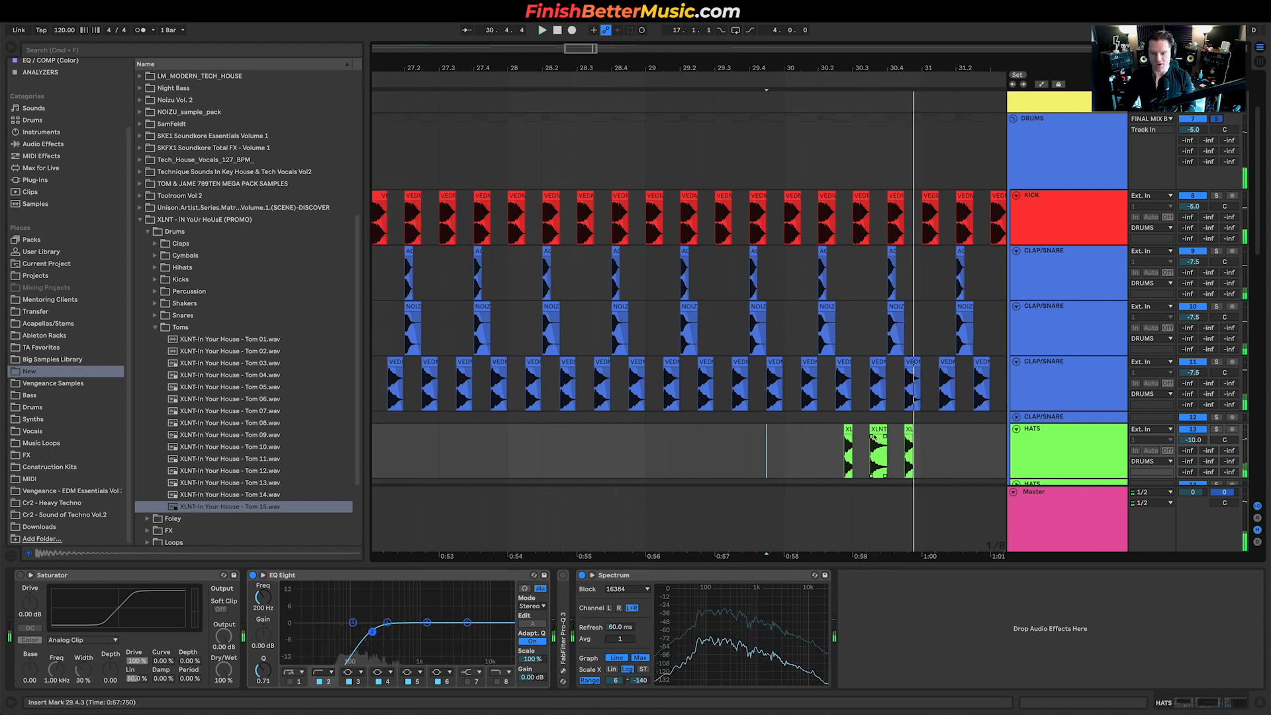
key(space)
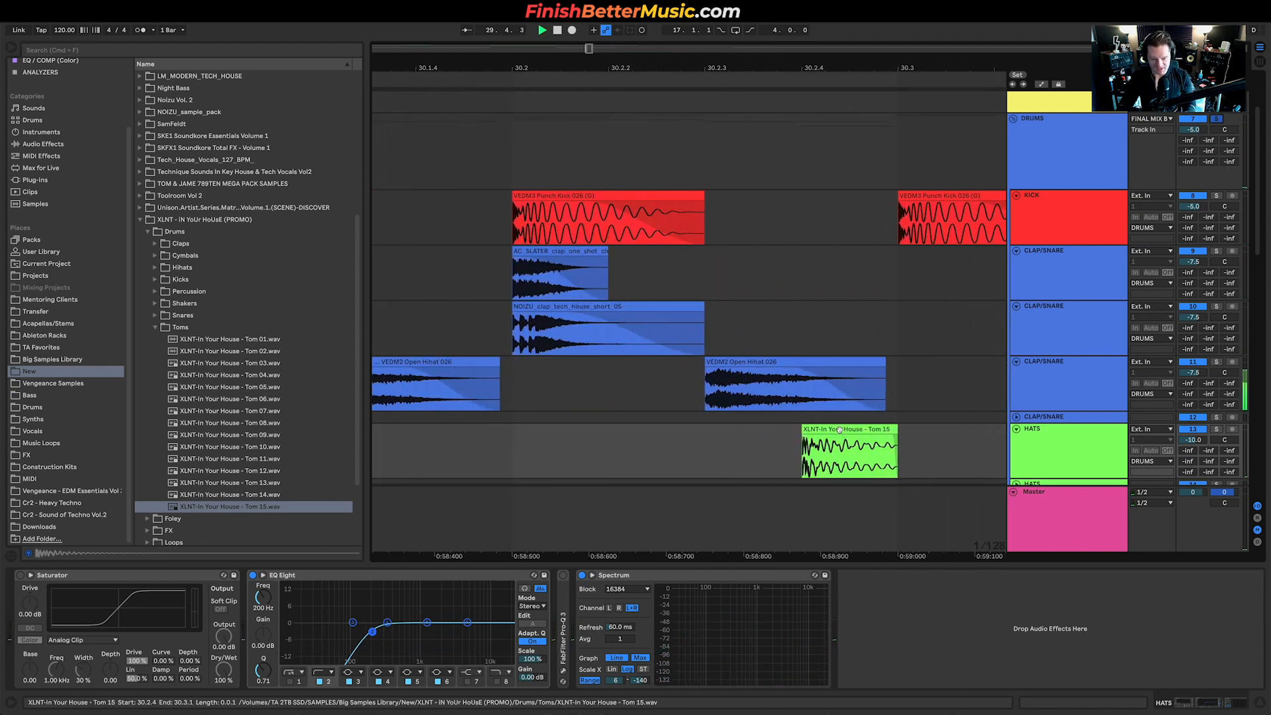
scroll(827, 428, up, 1)
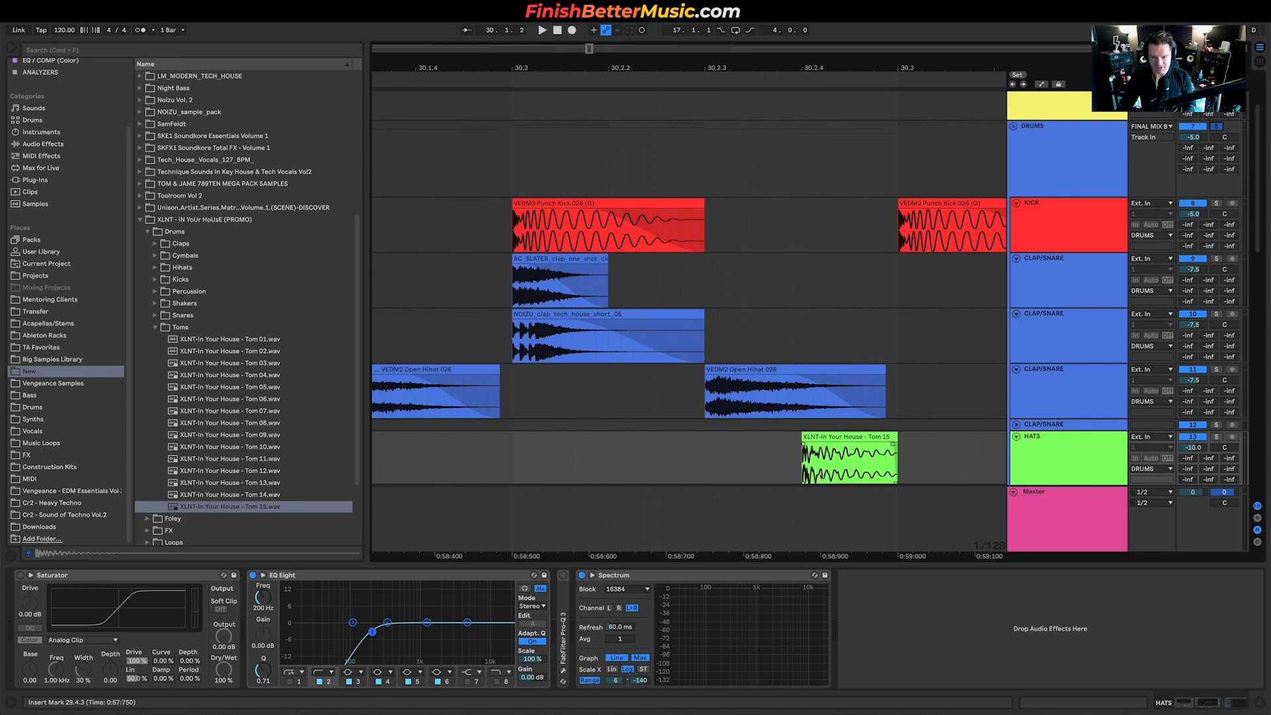
scroll(820, 475, down, 10)
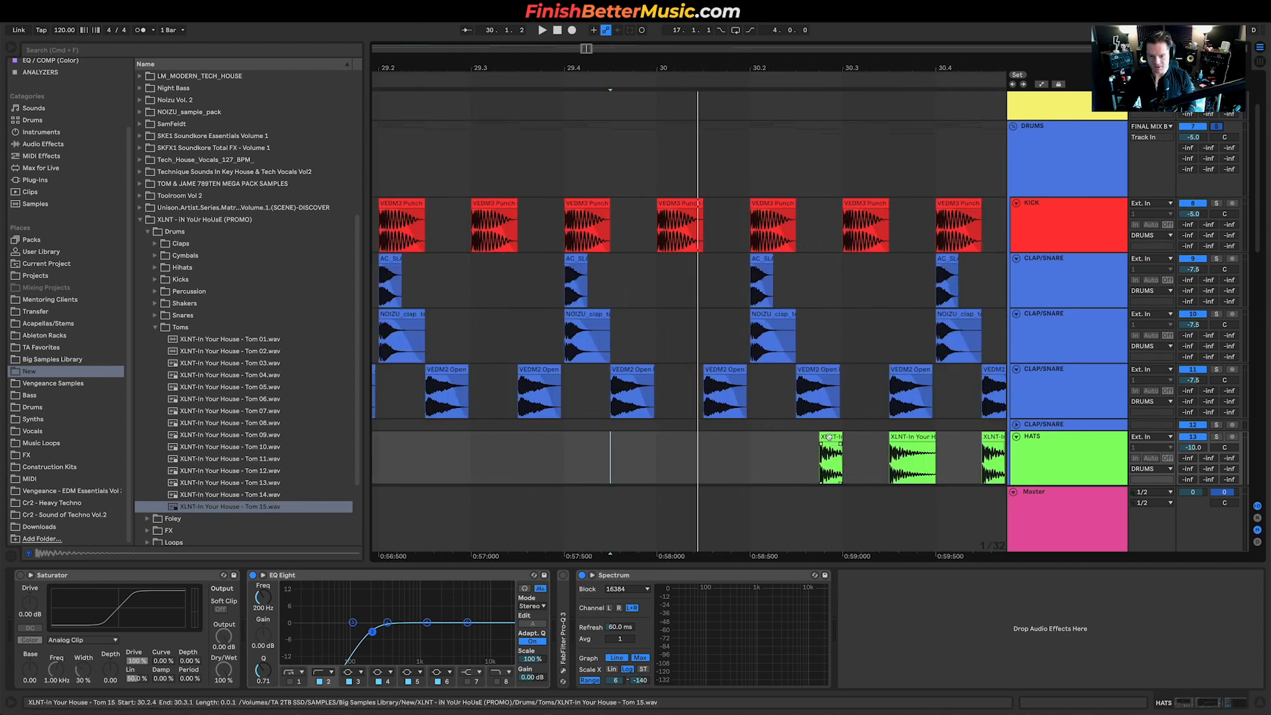
Replay the soloed drums from just before the 30.2.4 tom hit and check its timing against the kick and open hats
scroll(829, 438, up, 5)
click(734, 463)
key(space)
scroll(826, 446, up, 3)
key(space)
key(space)
scroll(824, 447, down, 6)
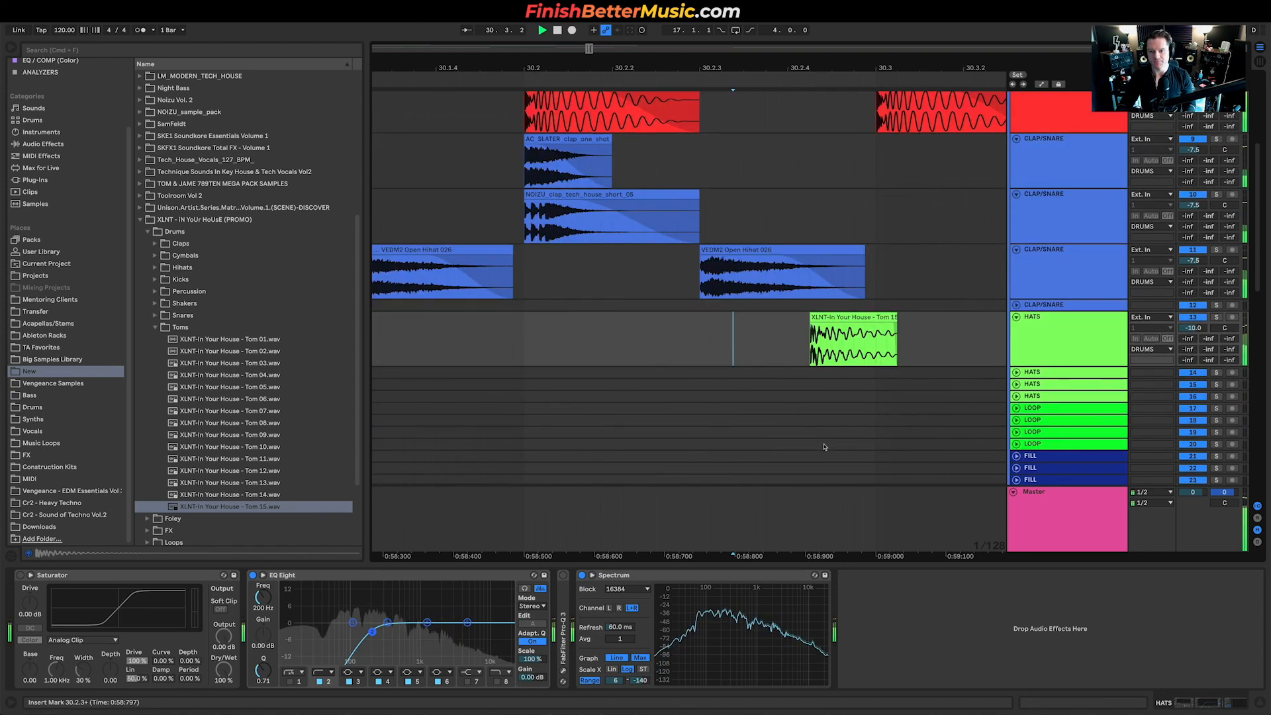
scroll(823, 440, down, 5)
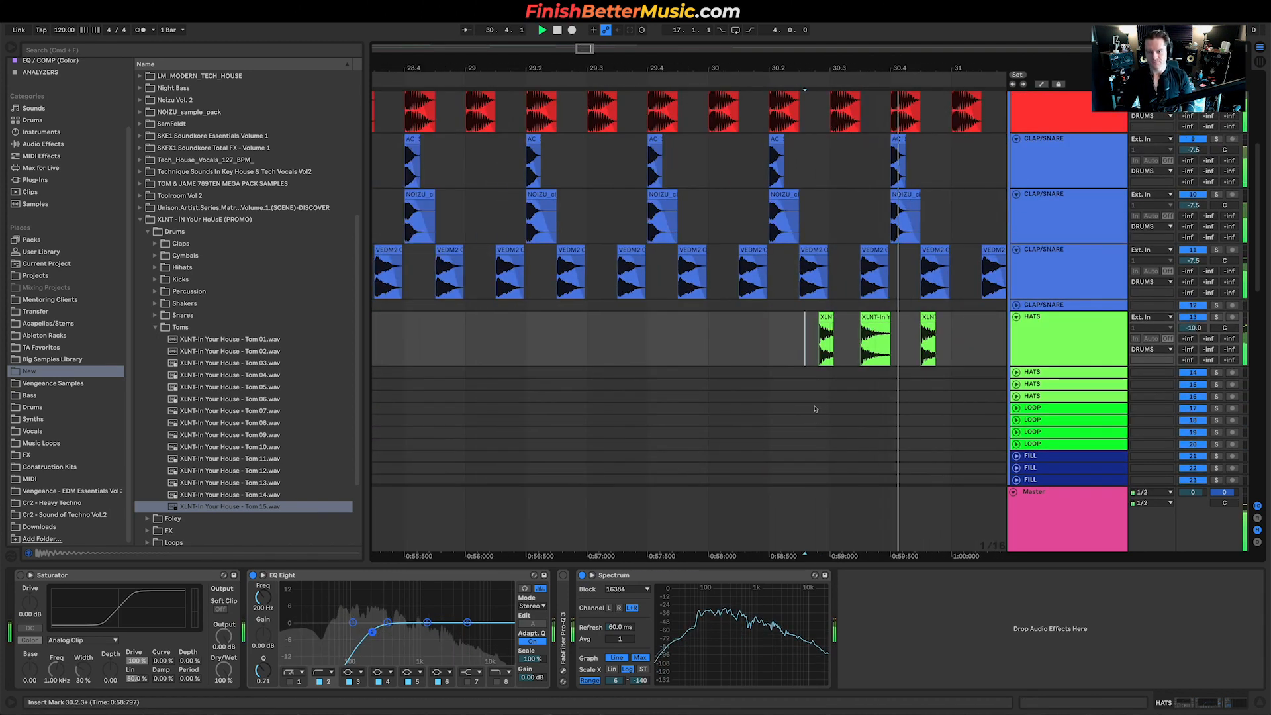
scroll(816, 428, up, 5)
click(655, 340)
key(space)
key(space)
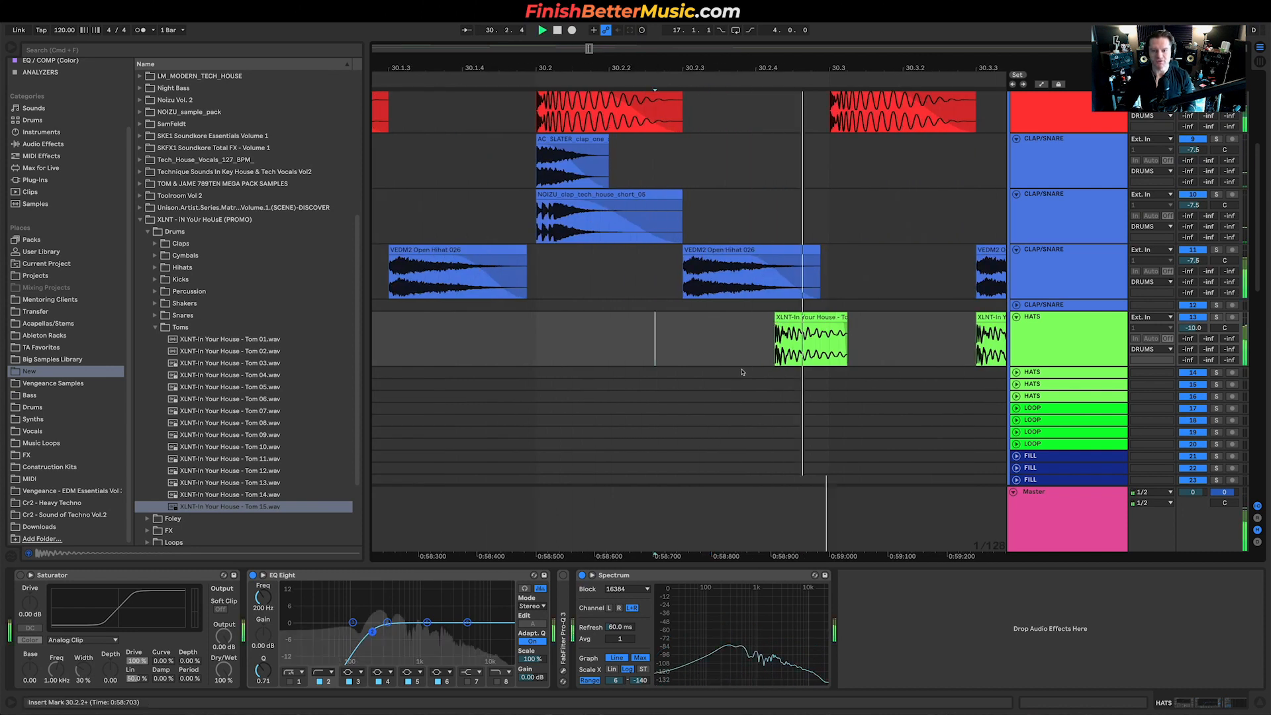
scroll(745, 357, down, 5)
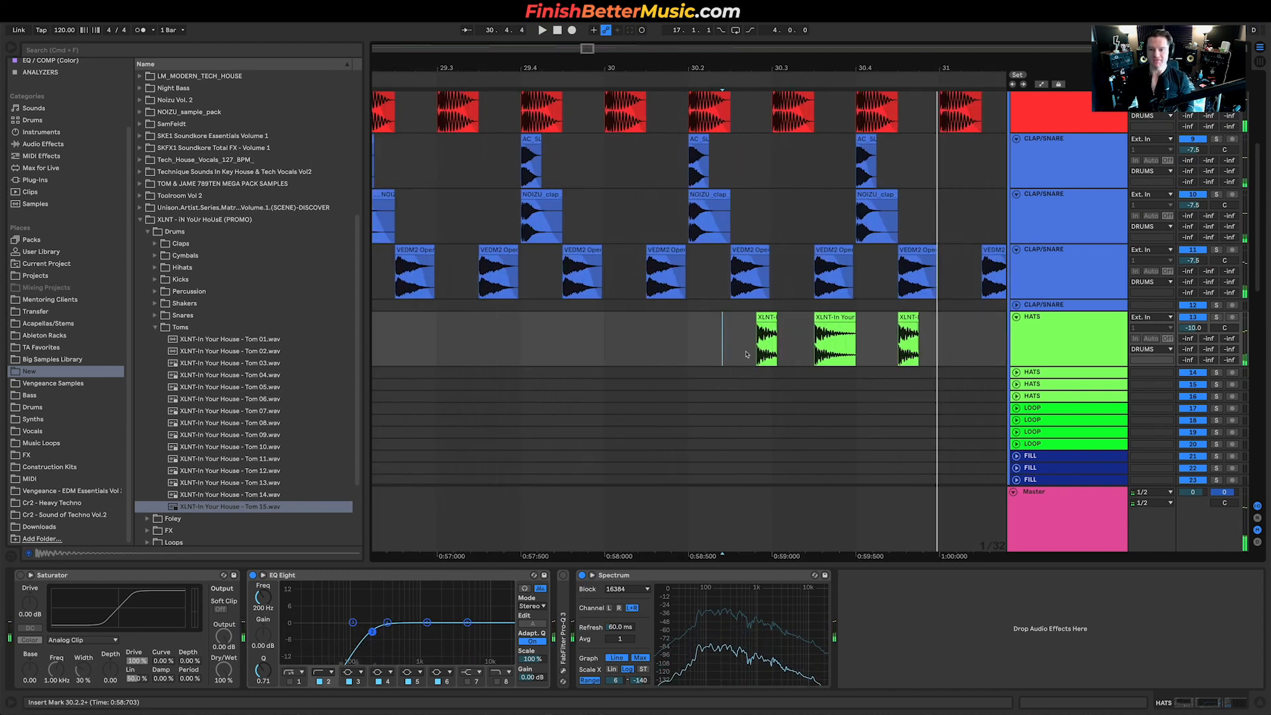
scroll(797, 551, down, 3)
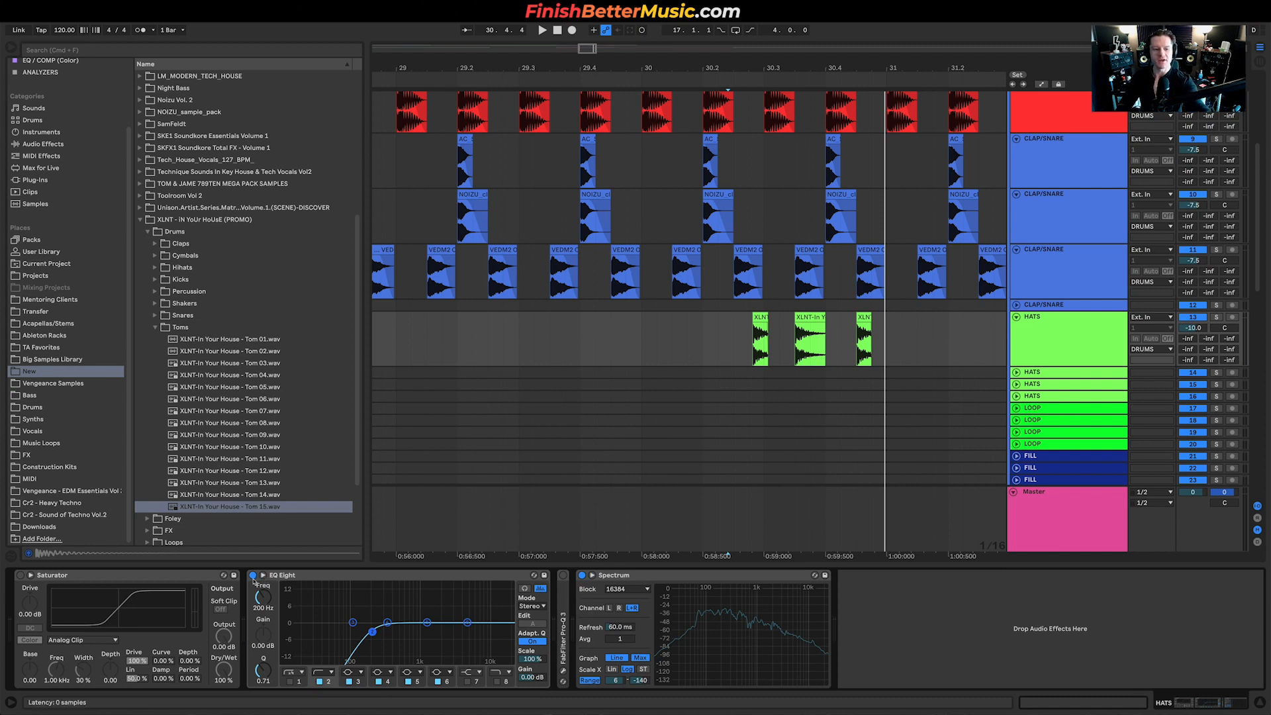
Set the high-pass frequency of the tom track's EQ Eight to 84.8 Hz and audition the change
key(space)
drag(263, 598, 263, 616)
key(space)
key(space)
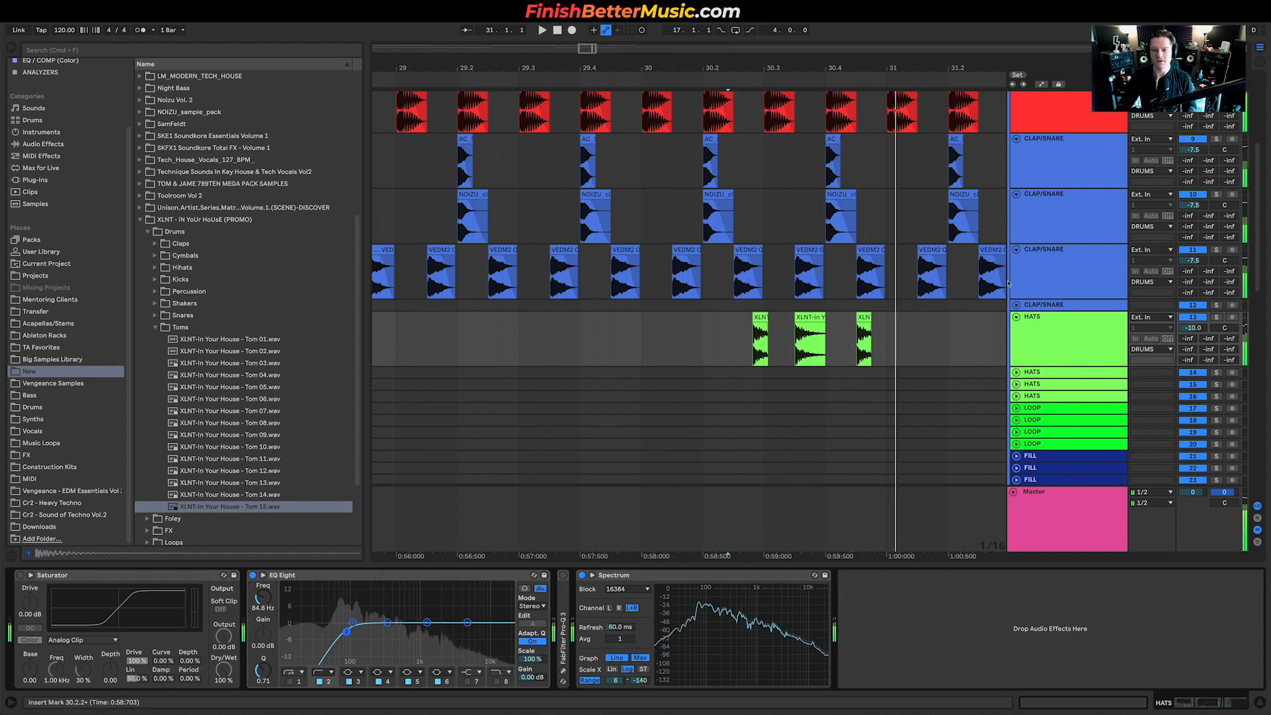
Unsolo the DRUMS group and play the tom hits together with the bassline
scroll(869, 344, up, 2)
scroll(869, 344, up, 2)
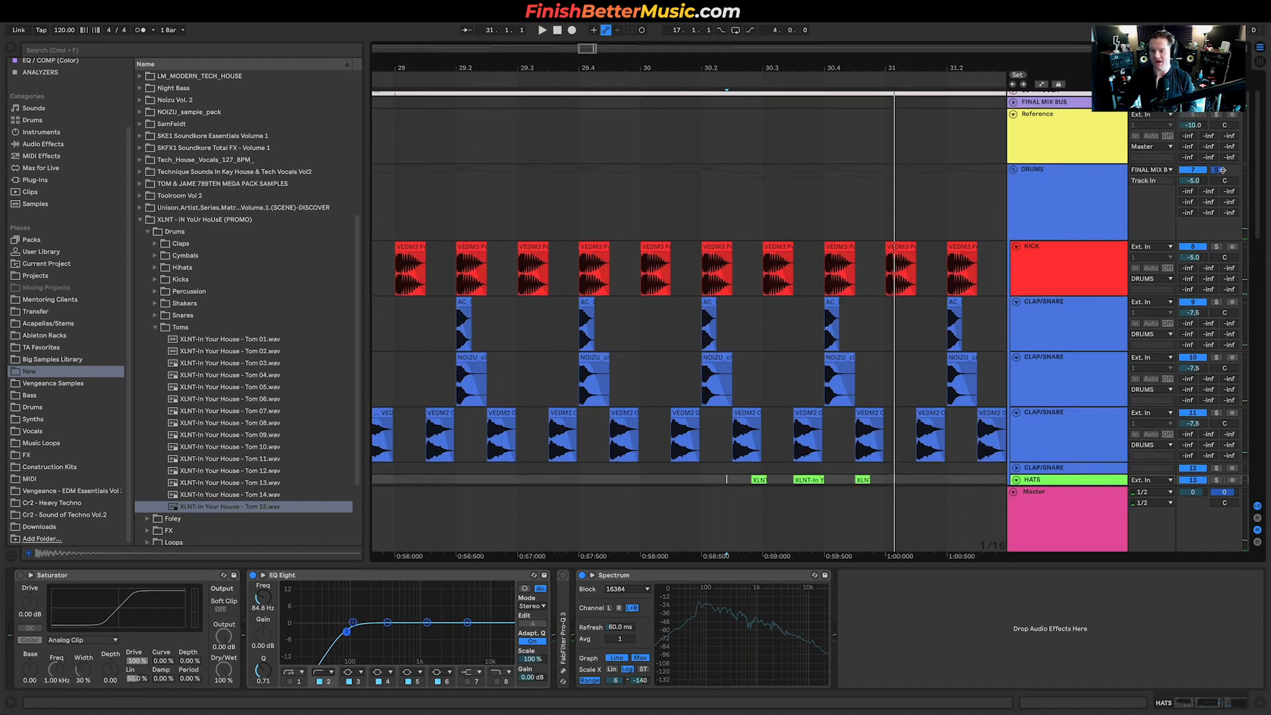
key(space)
scroll(798, 304, down, 5)
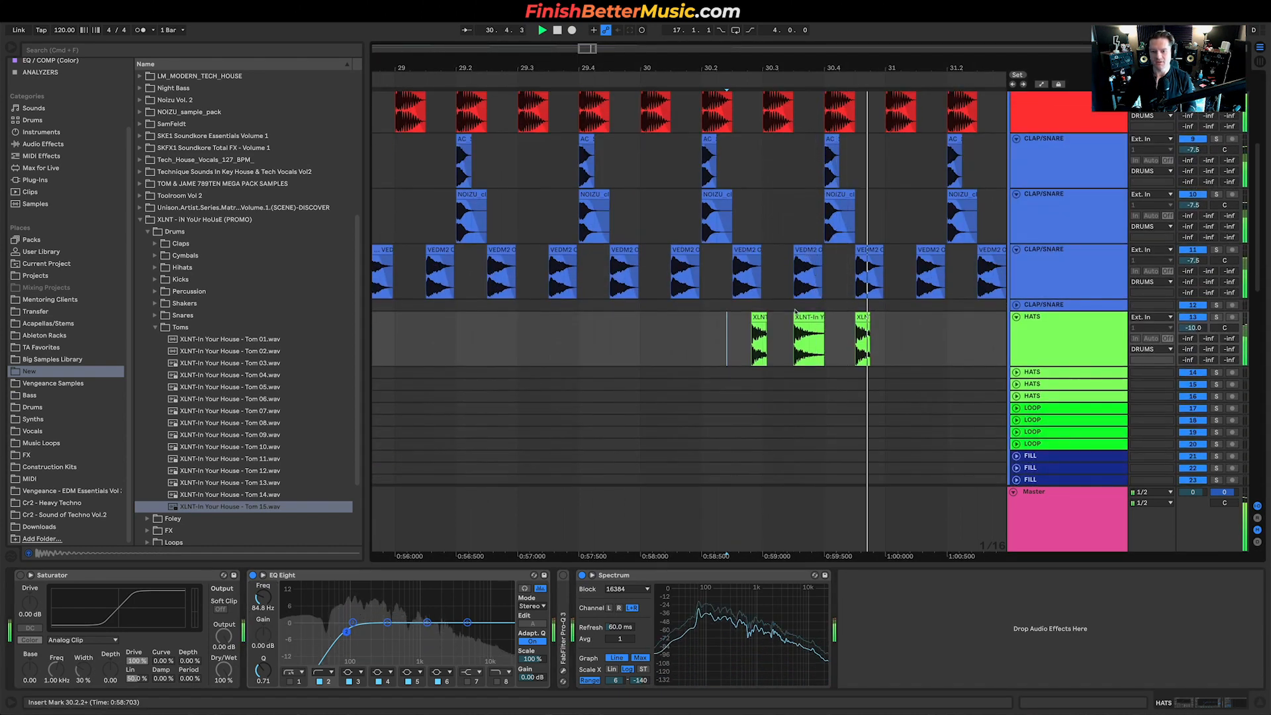
key(space)
scroll(854, 368, down, 8)
key(space)
Set the BASS group's volume to -12.5 dB and replay the groove to check the balance
drag(1196, 366, 1197, 392)
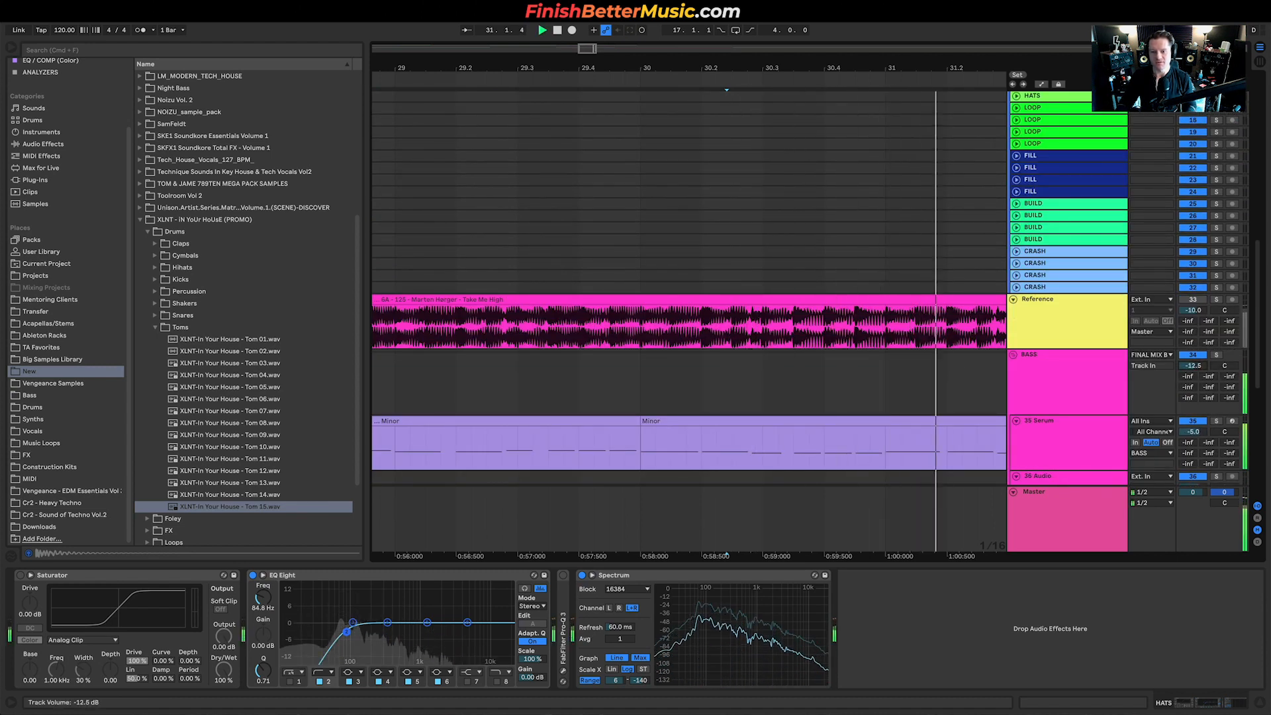
scroll(726, 375, up, 1)
key(space)
key(space)
scroll(768, 275, down, 2)
scroll(768, 276, up, 4)
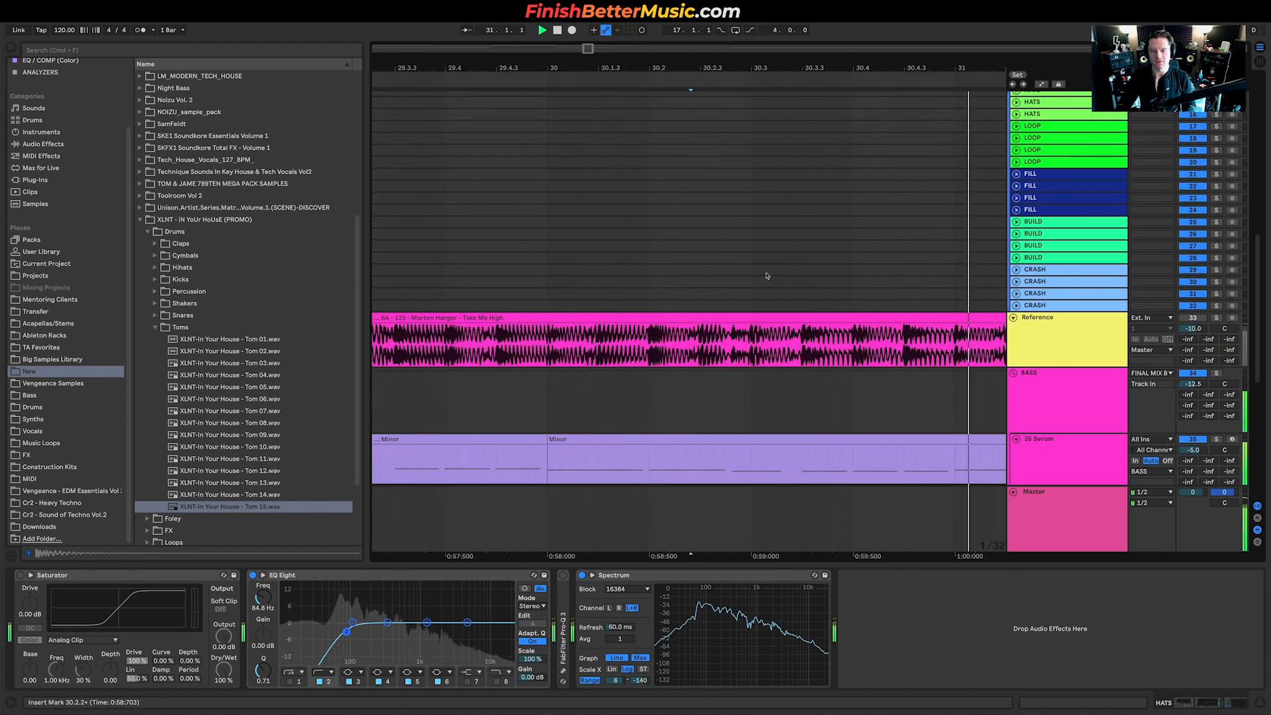
scroll(767, 276, down, 3)
key(space)
Duplicate the one-bar tom pattern at bar 30 into bar 31 and copy it to bar 29
scroll(767, 276, up, 8)
scroll(767, 276, down, 2)
scroll(730, 319, down, 4)
scroll(730, 319, down, 1)
scroll(735, 326, up, 4)
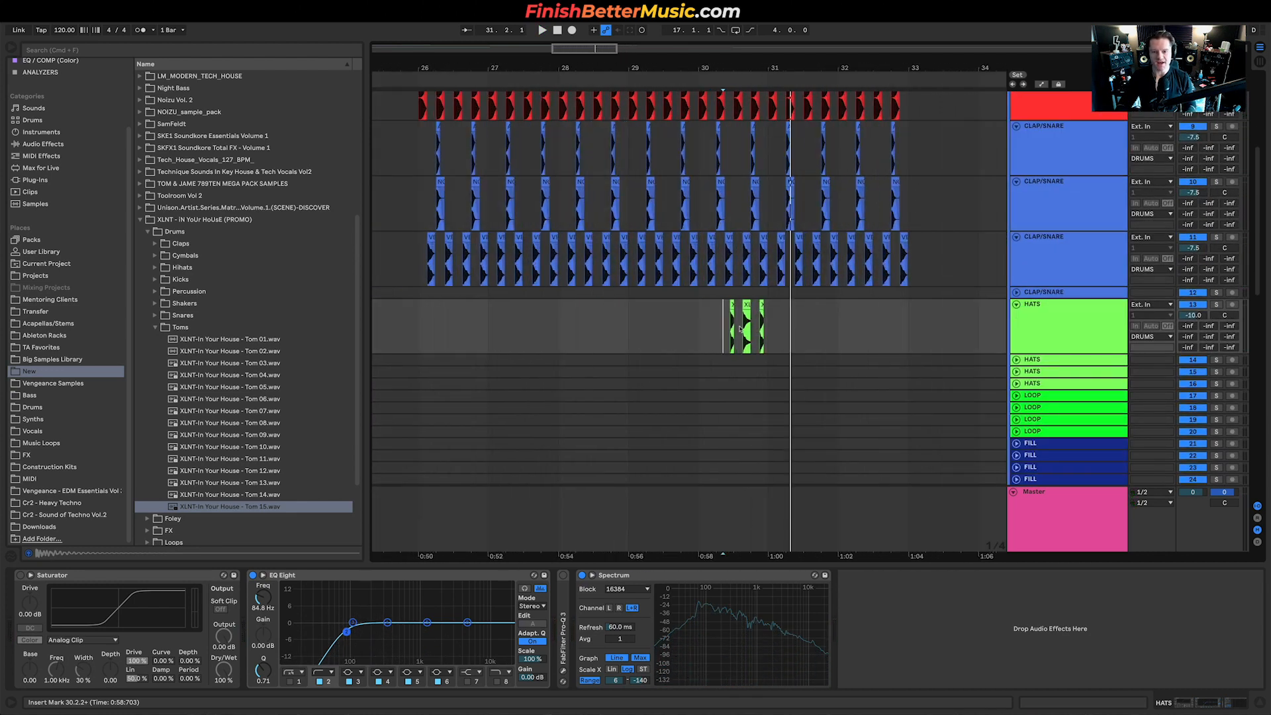
drag(690, 320, 761, 317)
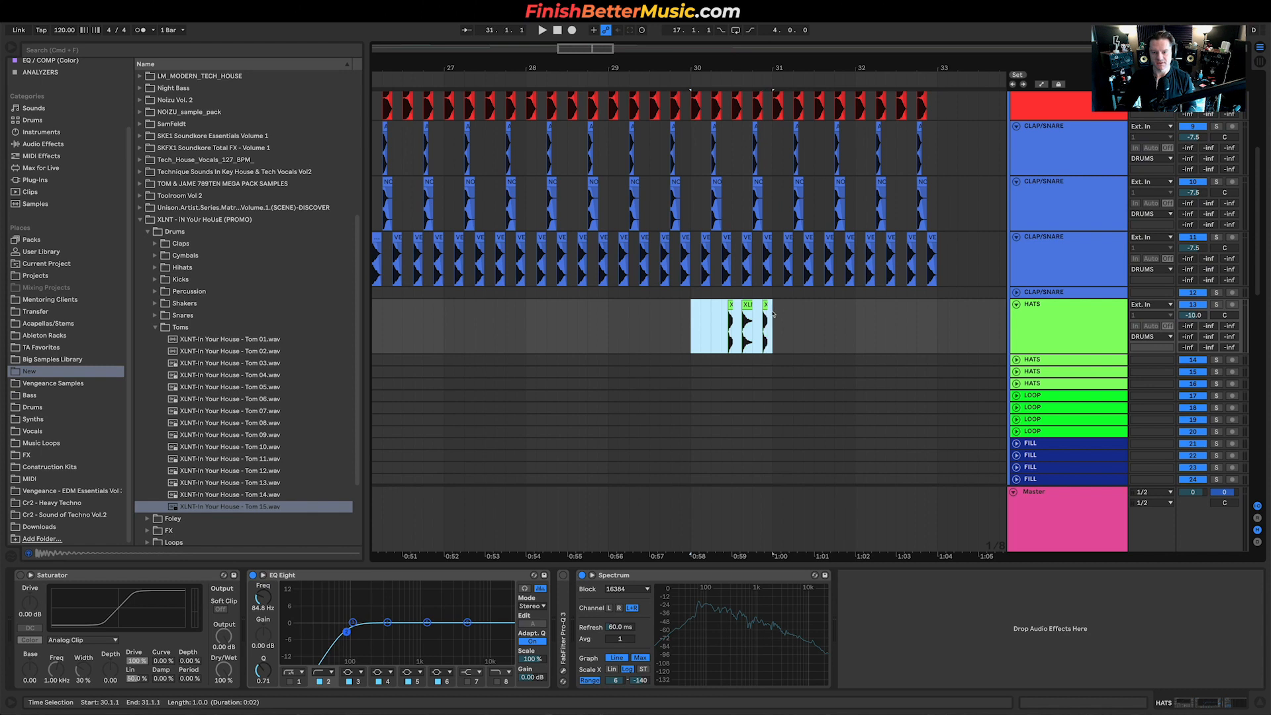
key(super+d)
scroll(904, 332, up, 3)
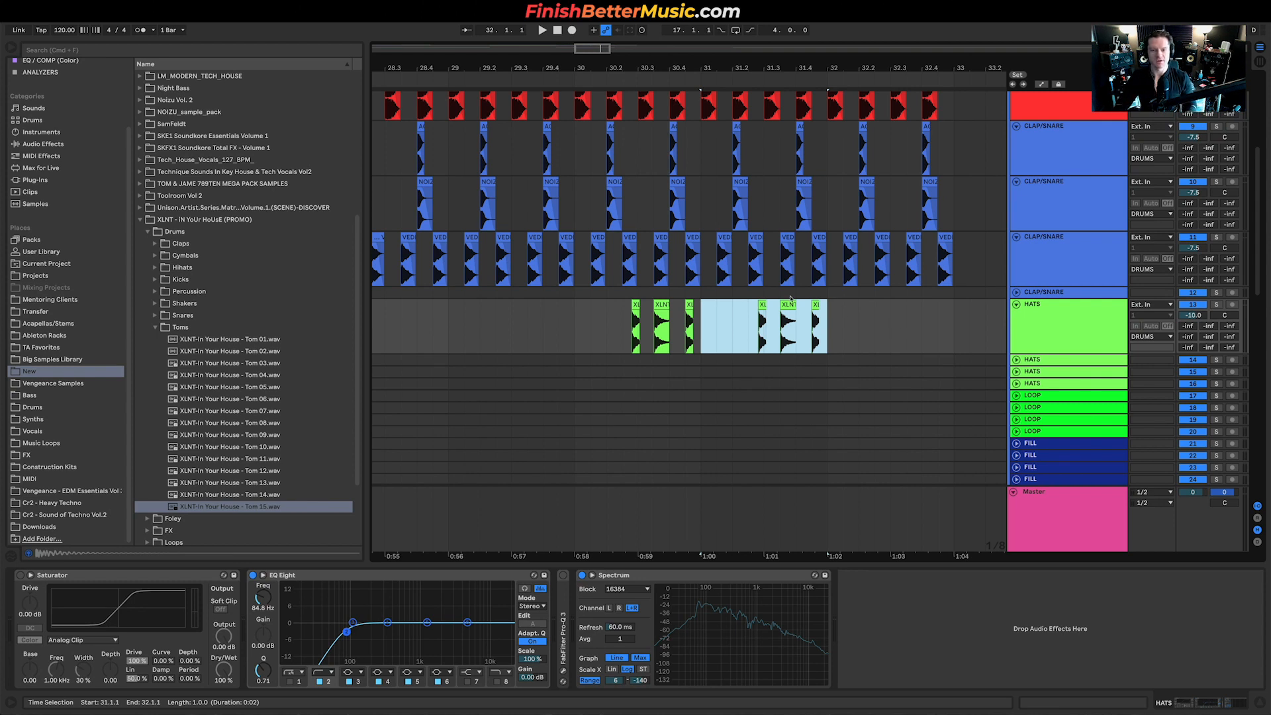
drag(573, 320, 687, 321)
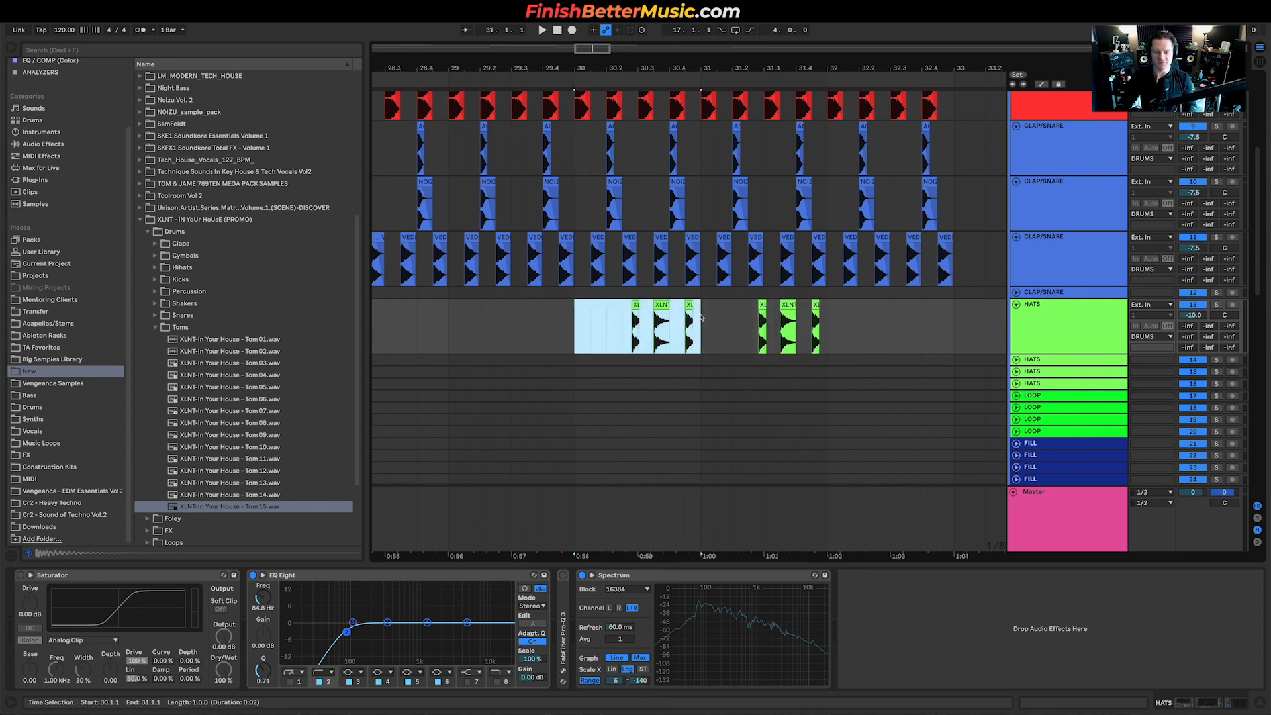
click(452, 320)
key(super+v)
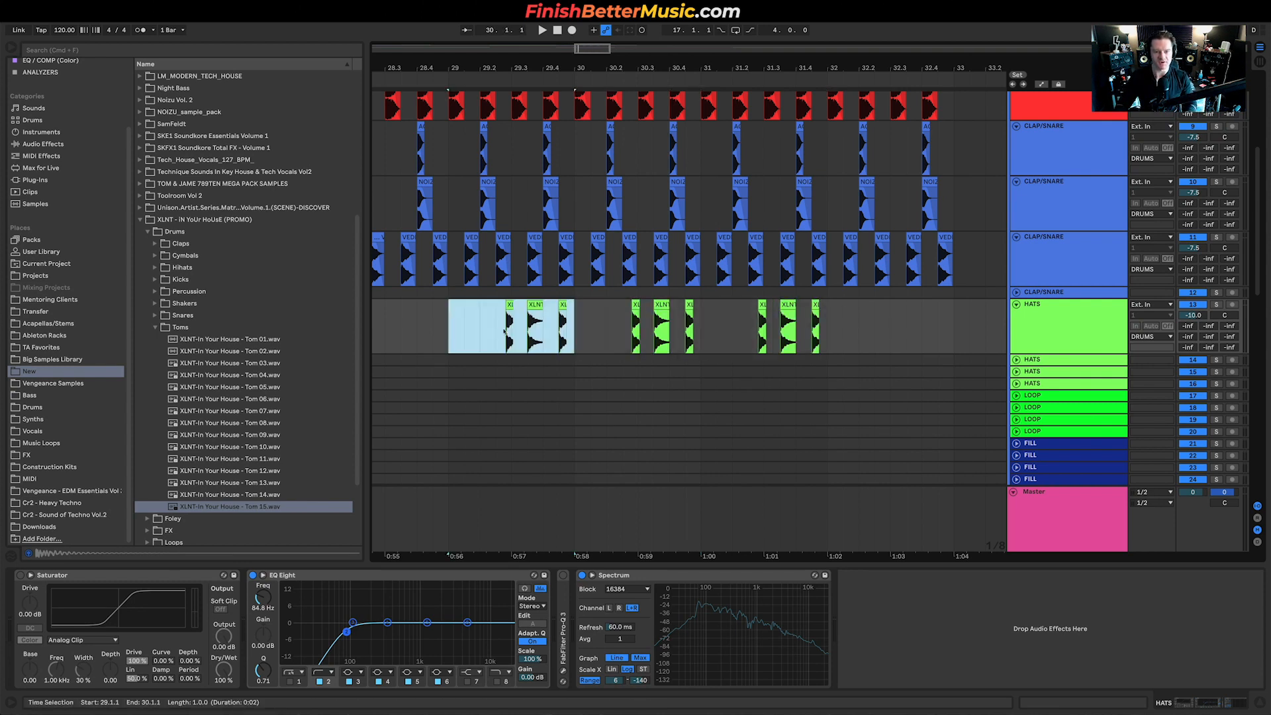
Play the repeated tom pattern from 29.3.1 and raise the tom track's volume to -5.1 dB
scroll(507, 328, down, 5)
click(509, 329)
key(space)
scroll(519, 334, up, 3)
scroll(519, 334, up, 1)
scroll(528, 335, left, 4)
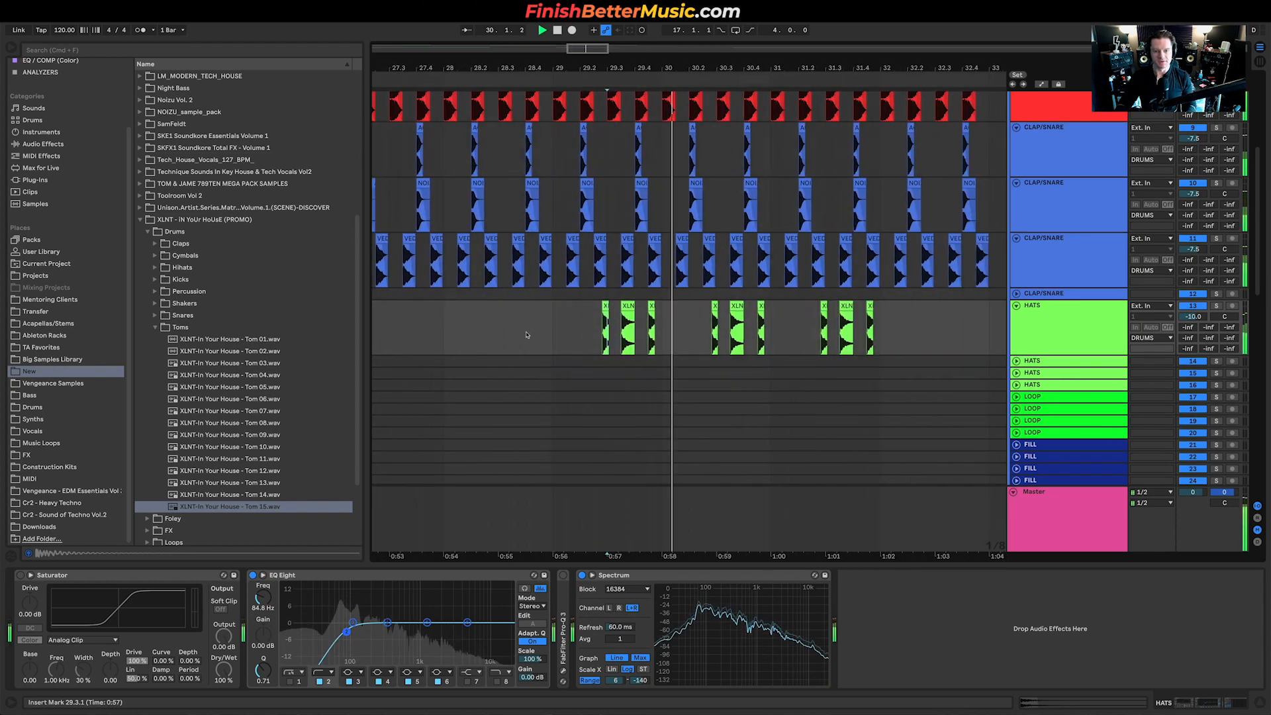
drag(1196, 317, 1196, 301)
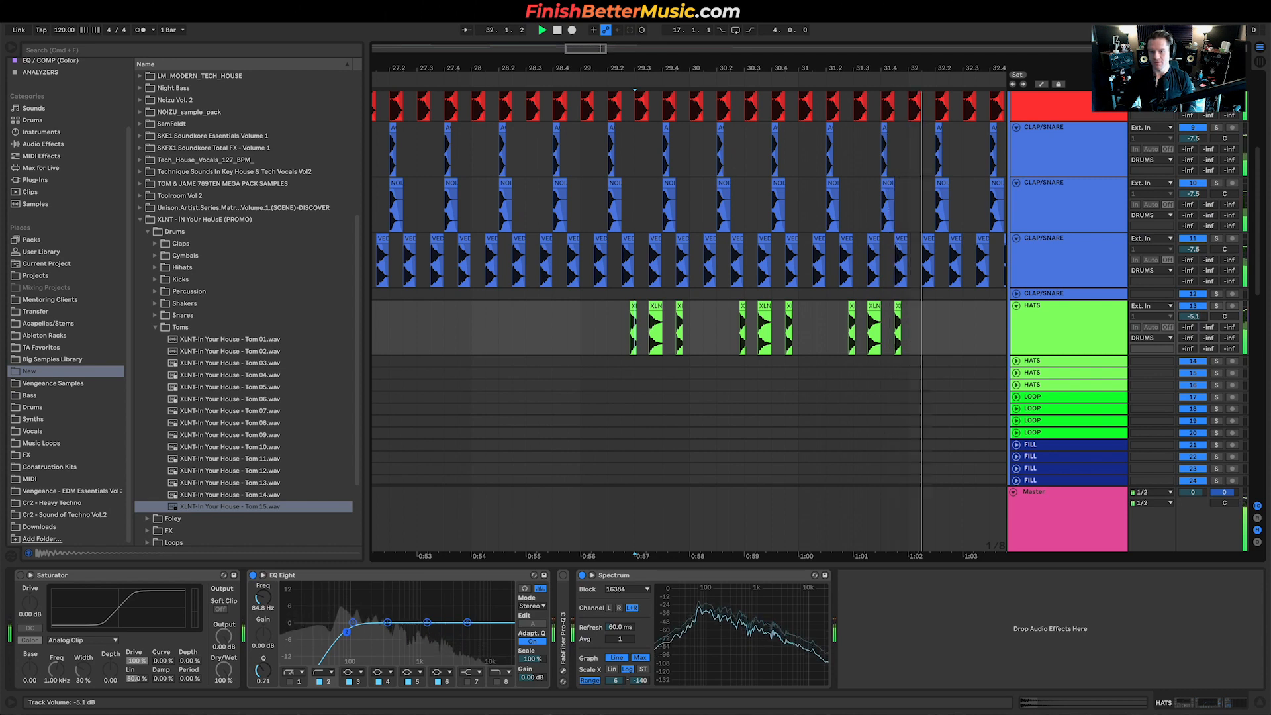
key(space)
key(space)
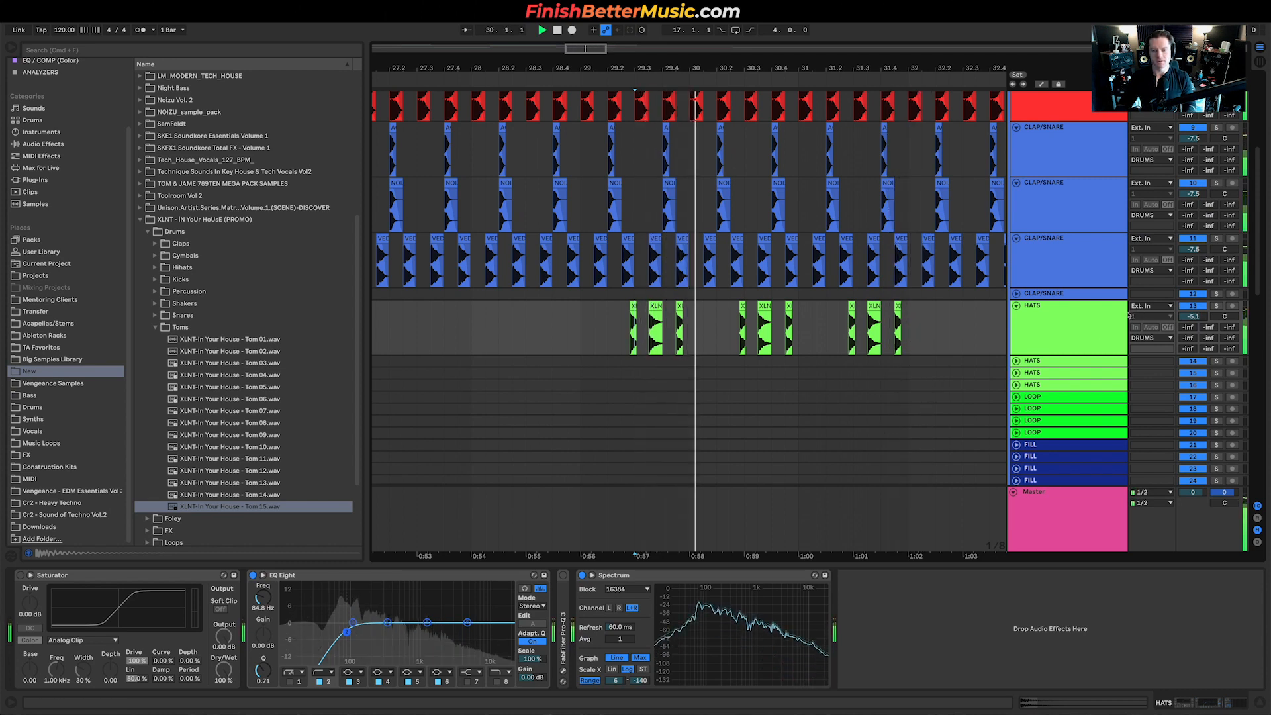
key(space)
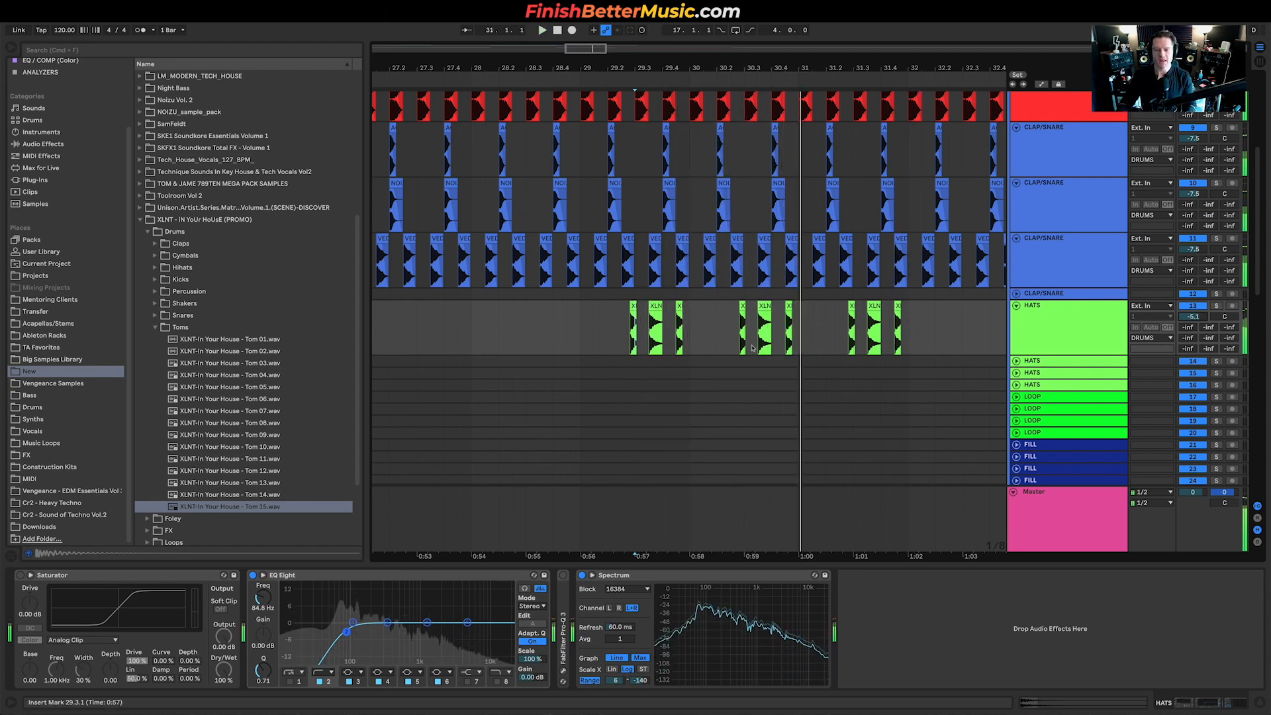
Move the one-bar tom pattern from bar 29 to bar 32 on the HATS track
scroll(584, 338, down, 3)
scroll(695, 343, left, 5)
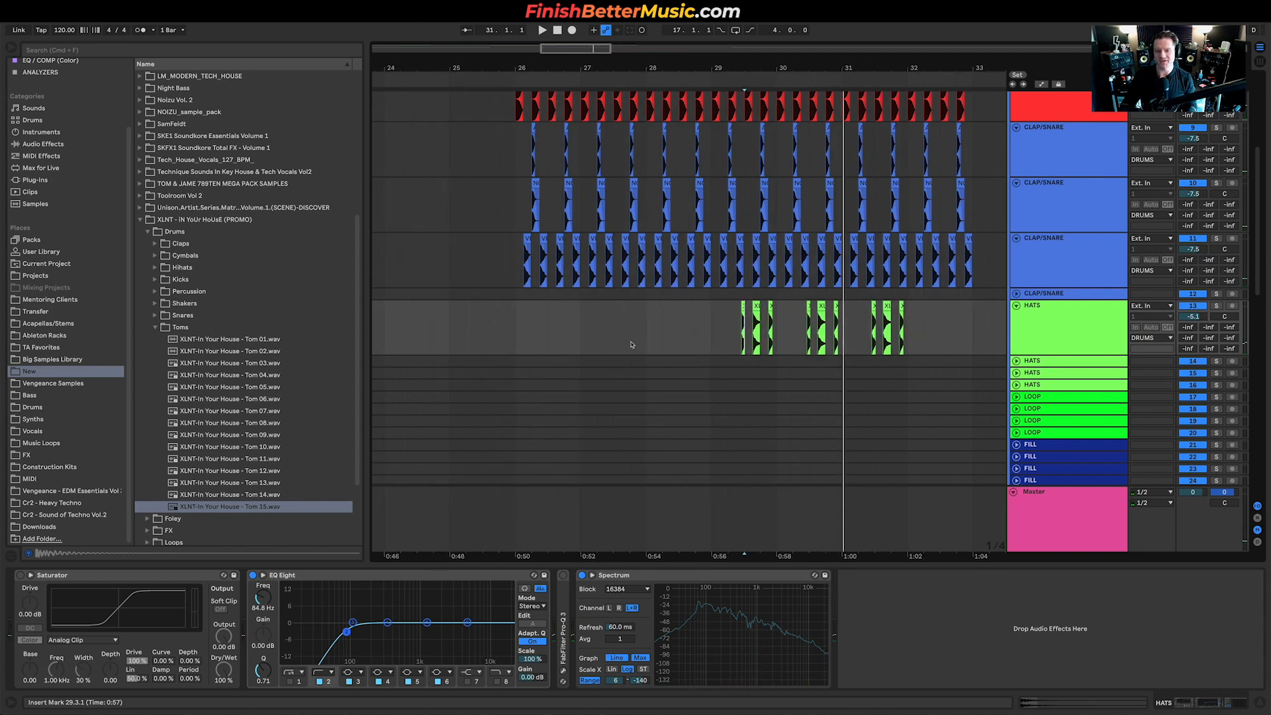
drag(746, 325, 941, 322)
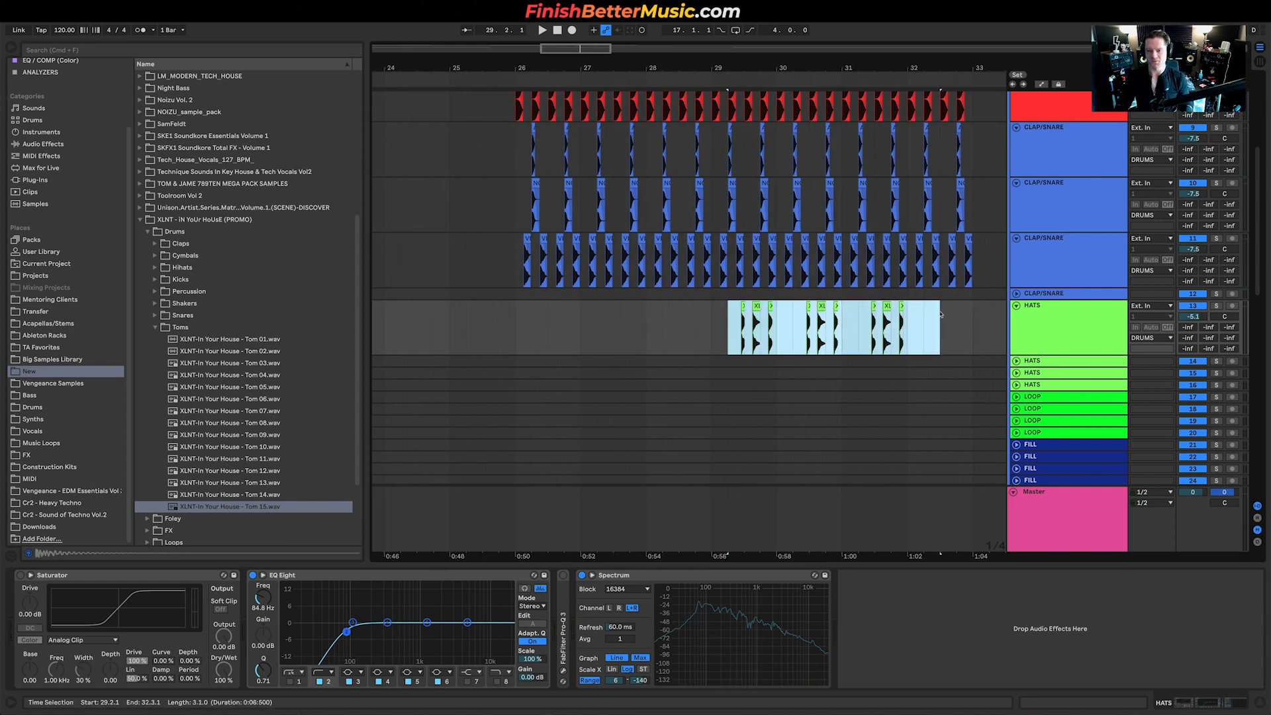
scroll(880, 313, up, 6)
scroll(812, 309, down, 1)
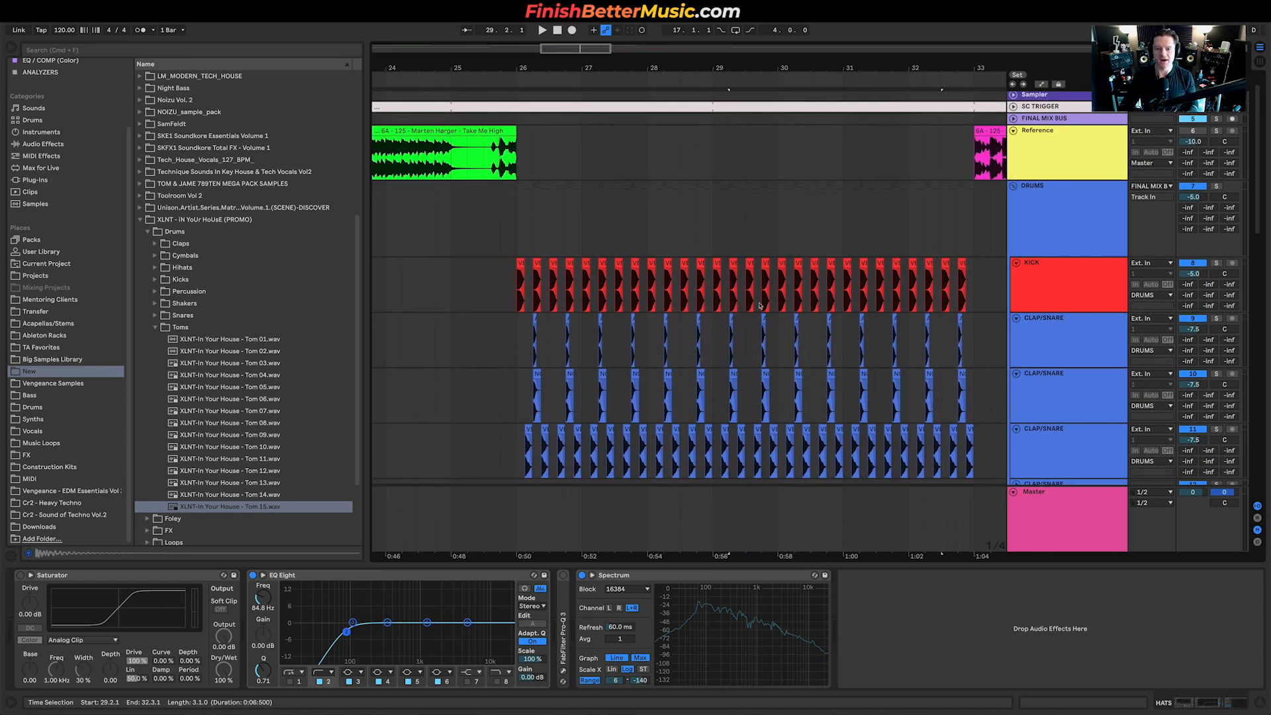
scroll(765, 304, down, 6)
scroll(748, 325, right, 4)
scroll(735, 346, up, 3)
scroll(734, 346, up, 1)
scroll(546, 351, left, 2)
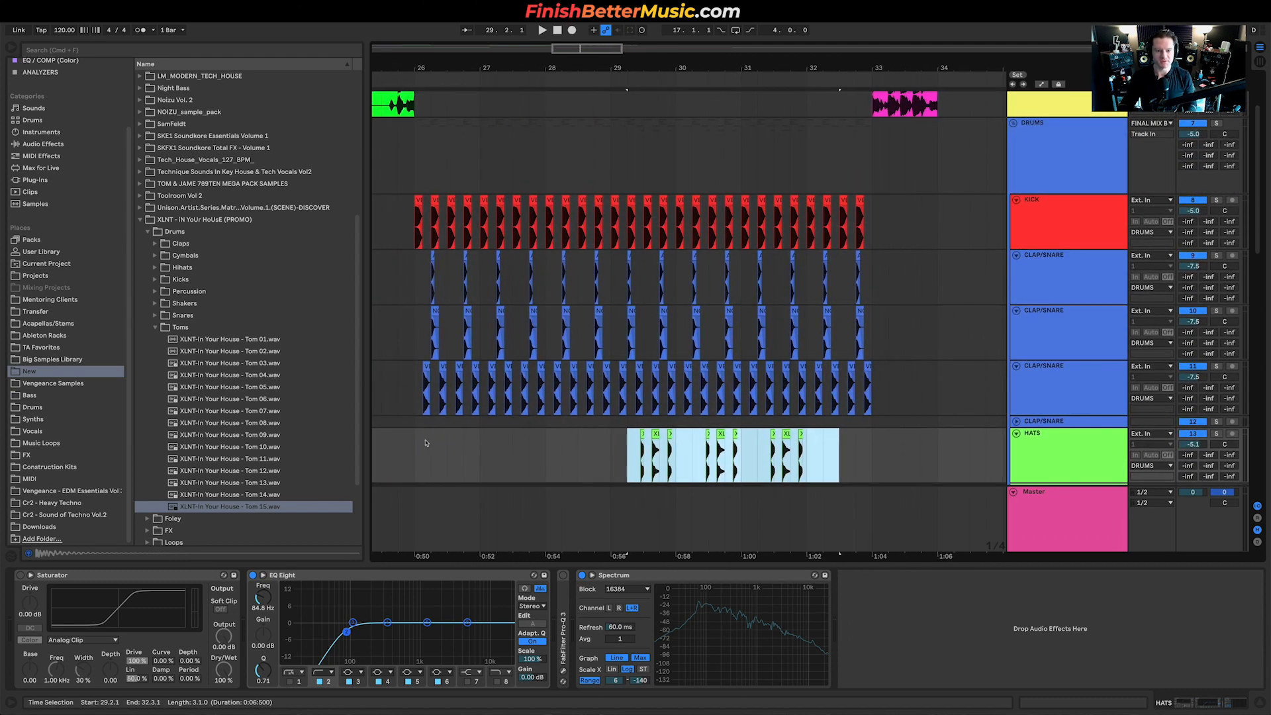
click(679, 454)
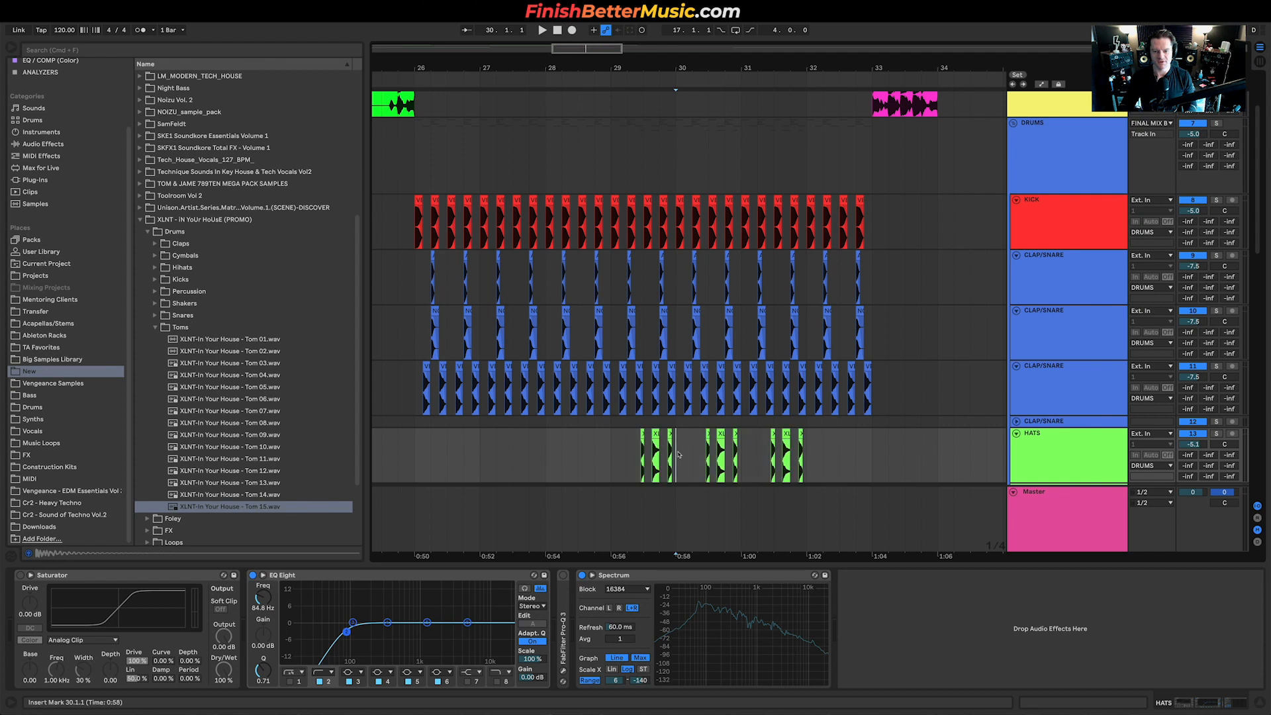
mouse_move(678, 448)
mouse_down()
mouse_move(548, 448)
mouse_move(678, 435)
mouse_up()
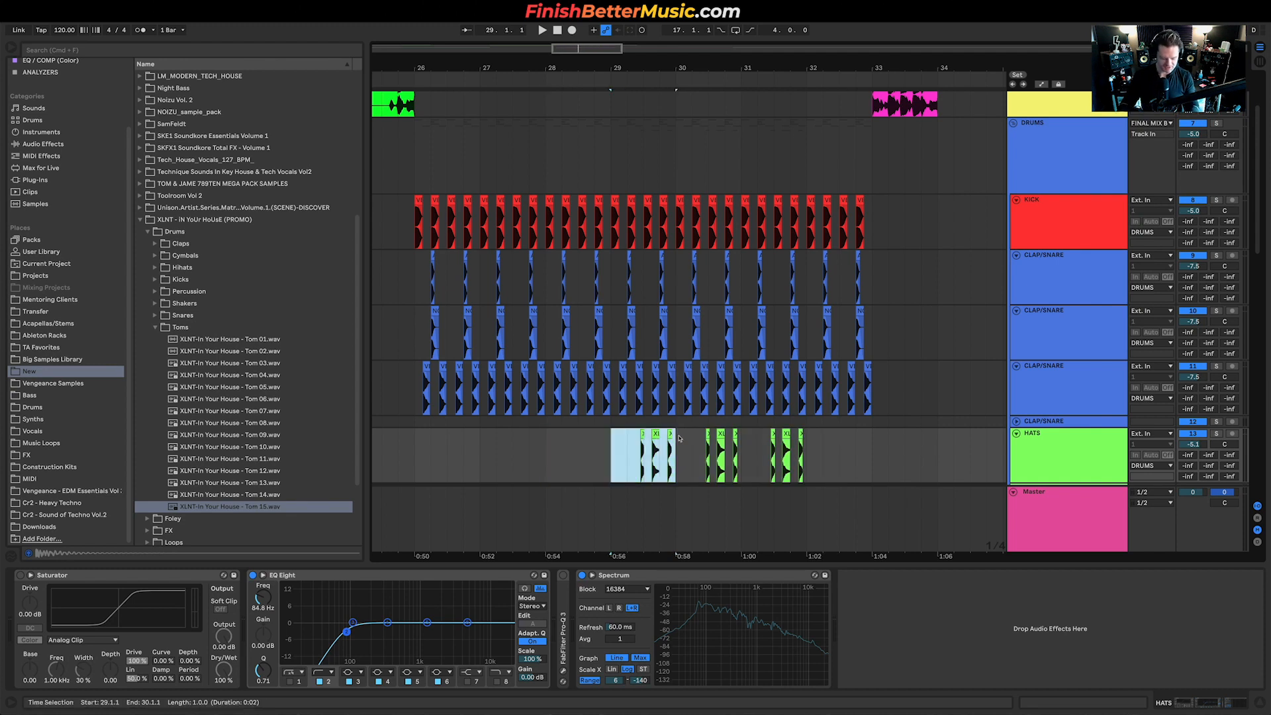
drag(812, 453, 870, 451)
Move the reference clip at bar 33 one bar later to bar 34 and play the groove from 30.3.1
scroll(874, 317, up, 3)
click(873, 317)
scroll(925, 241, right, 1)
scroll(925, 242, right, 1)
drag(837, 159, 901, 166)
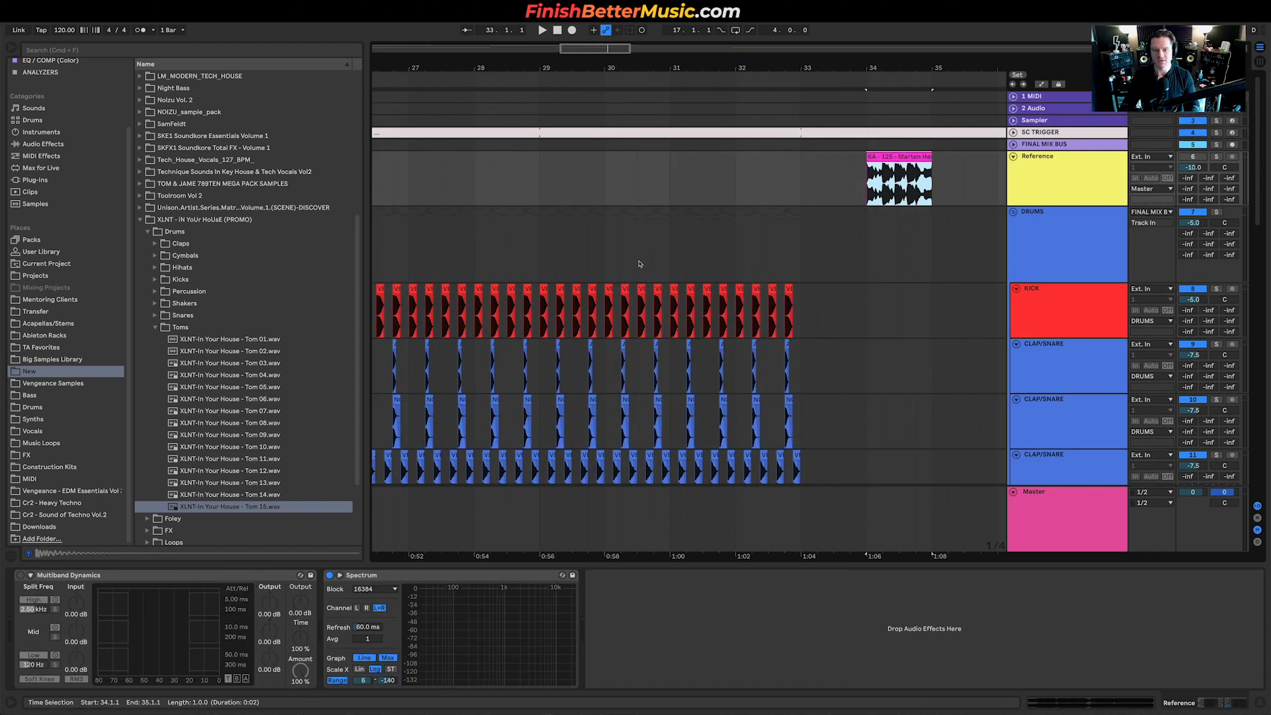
click(637, 261)
key(space)
scroll(640, 276, down, 5)
scroll(640, 277, up, 10)
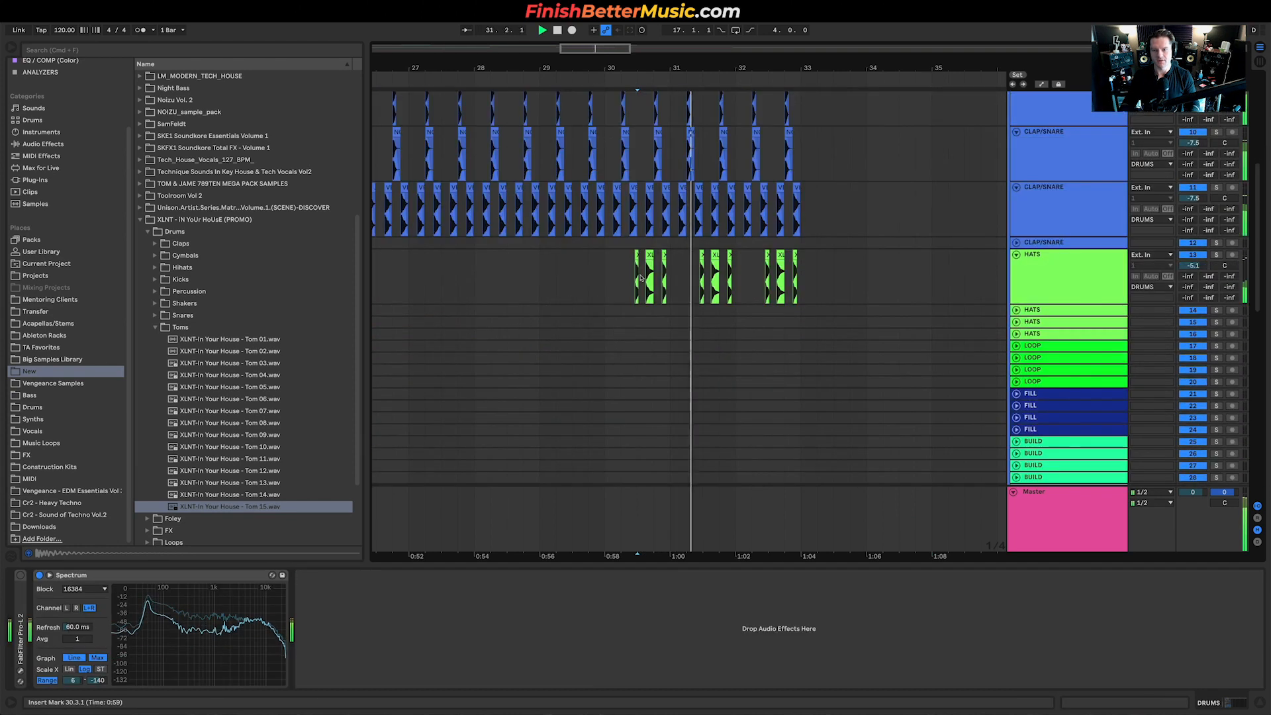
Try duplicating the drum clips of bar 32 into bar 33, and undo both the copy and the reference clip's move
drag(736, 226, 801, 437)
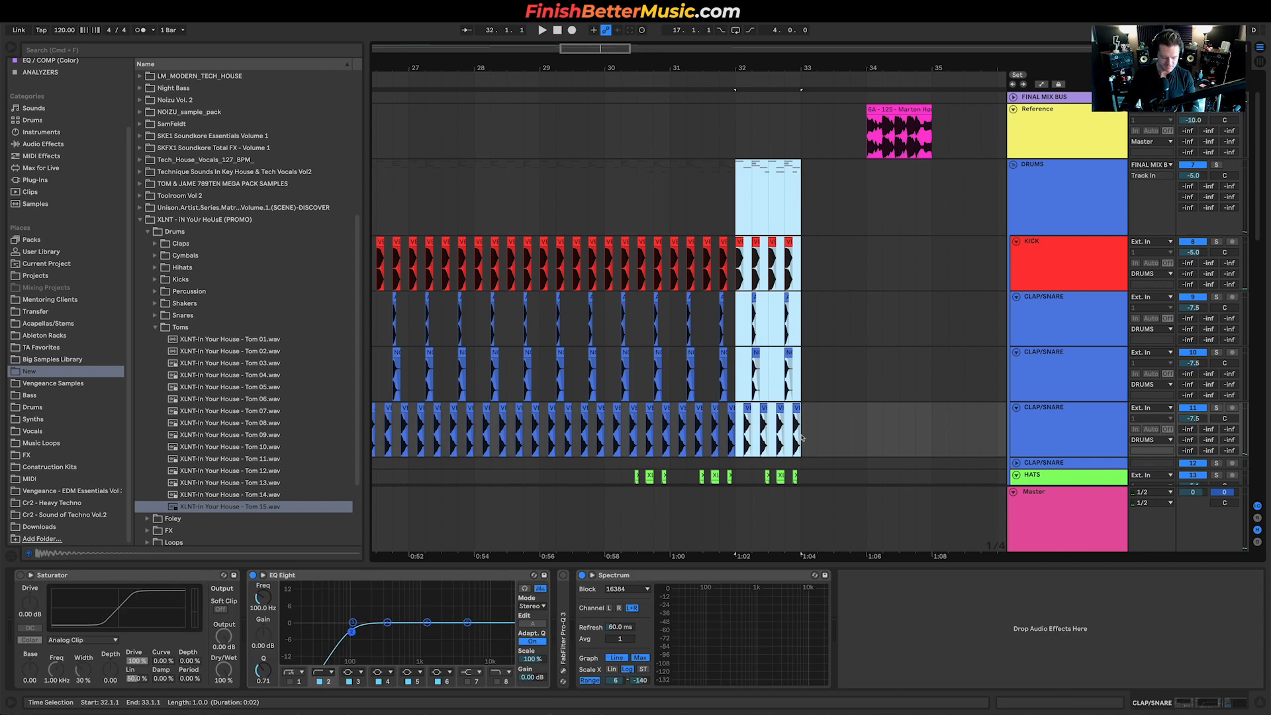
key(super+d)
click(691, 384)
key(space)
scroll(696, 385, down, 10)
scroll(698, 386, down, 3)
scroll(894, 236, up, 15)
key(space)
key(super+z)
drag(892, 136, 757, 171)
Activate the Reference track and play from 32.2.1 to compare the groove with the reference clip at bar 33
click(757, 171)
scroll(804, 230, down, 10)
key(space)
scroll(804, 230, up, 9)
scroll(804, 229, up, 2)
click(1192, 141)
key(space)
key(space)
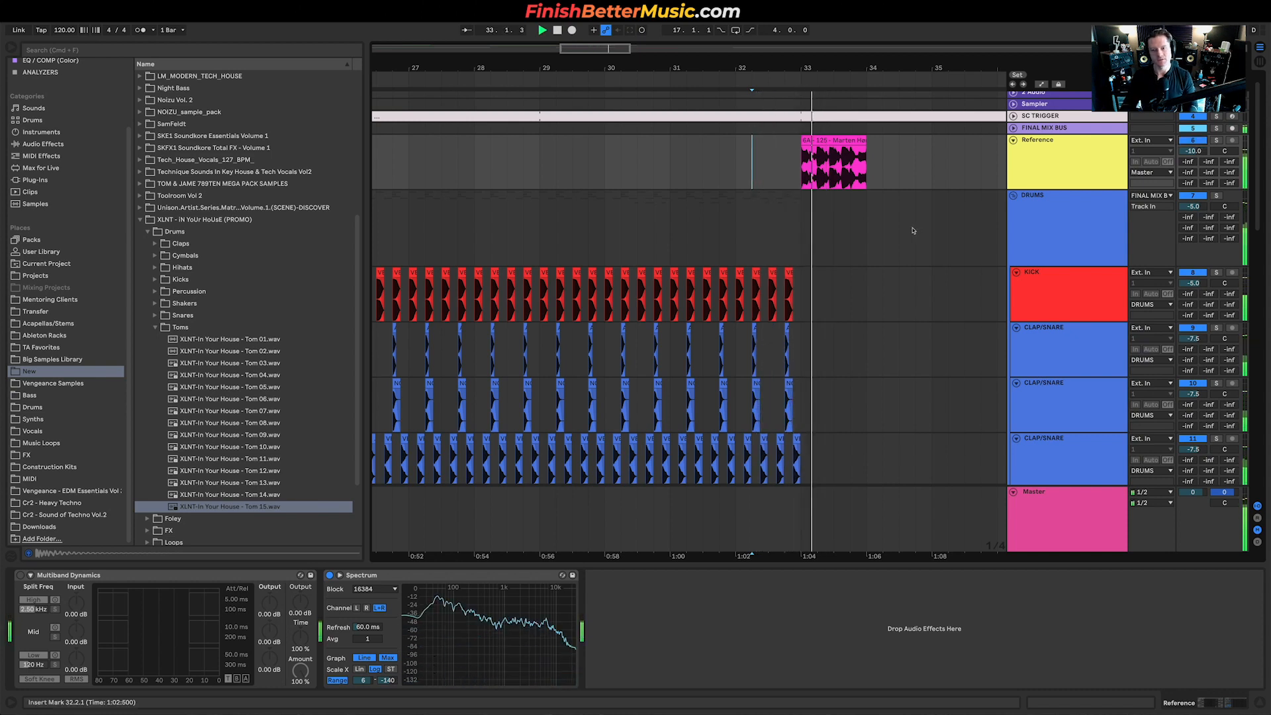
Collapse the DRUMS group and expand the BASS group to show its Serum and audio tracks
scroll(880, 226, down, 6)
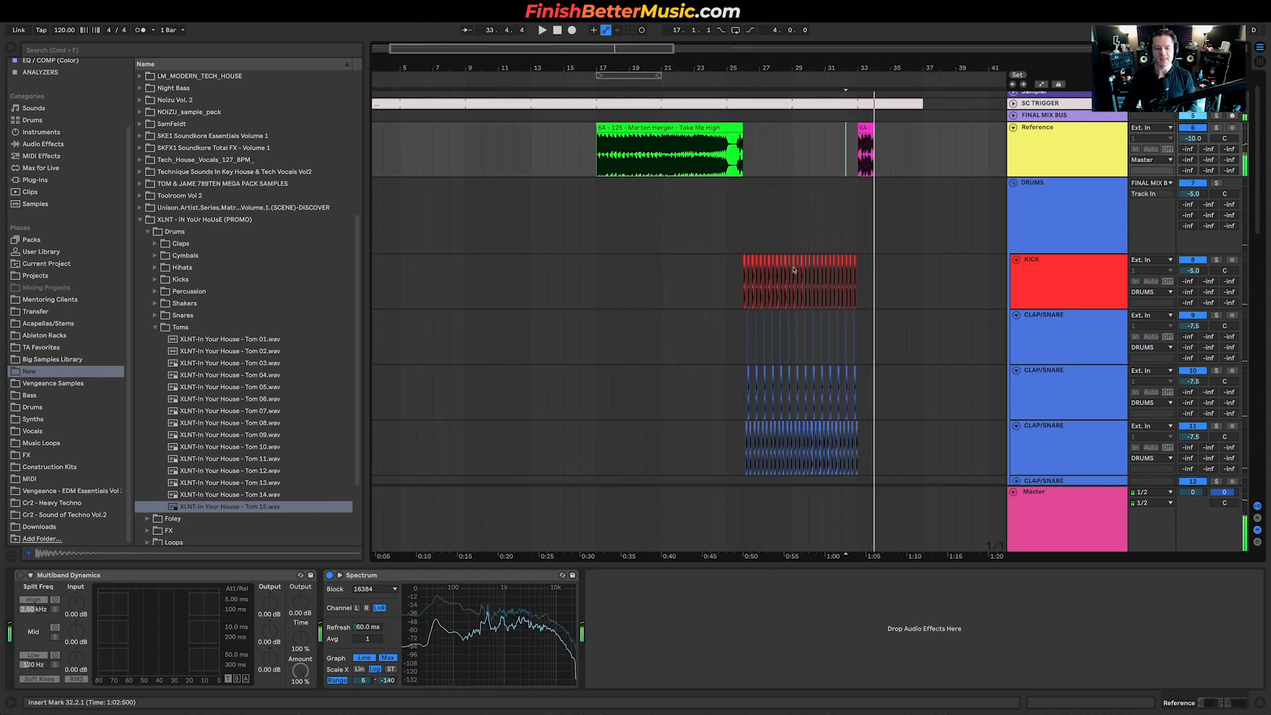
scroll(795, 268, down, 7)
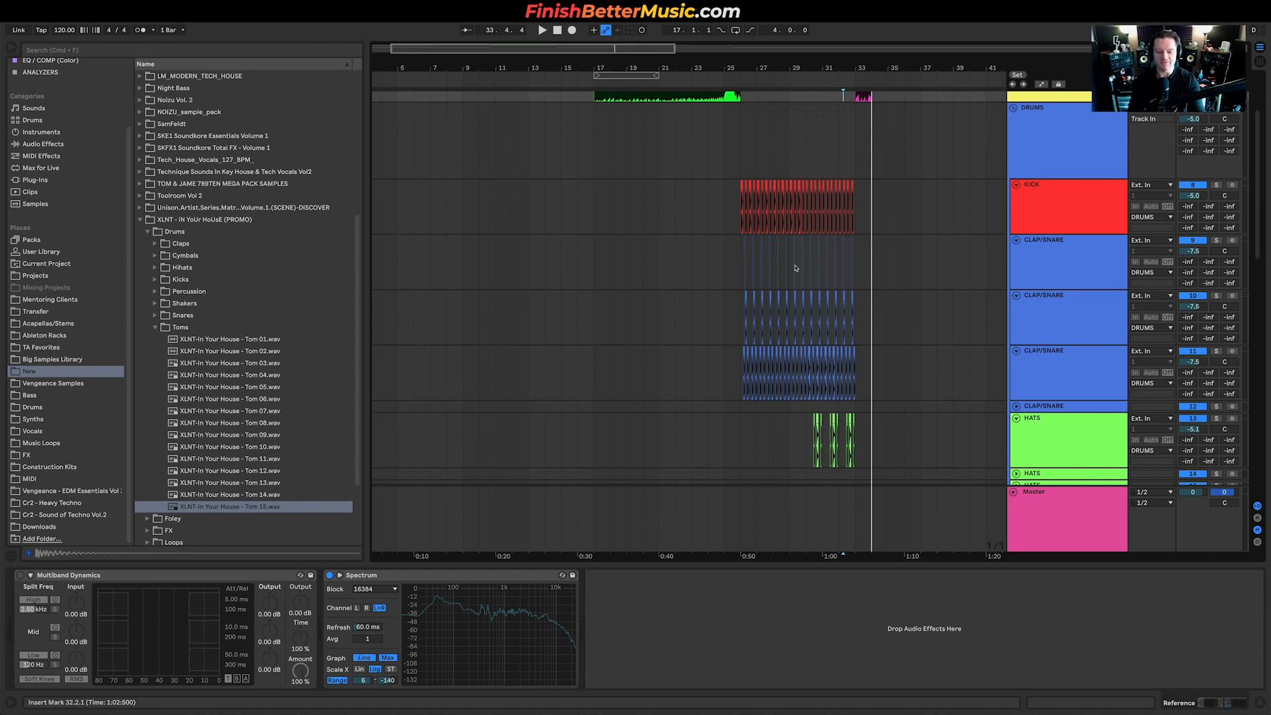
scroll(1079, 204, up, 5)
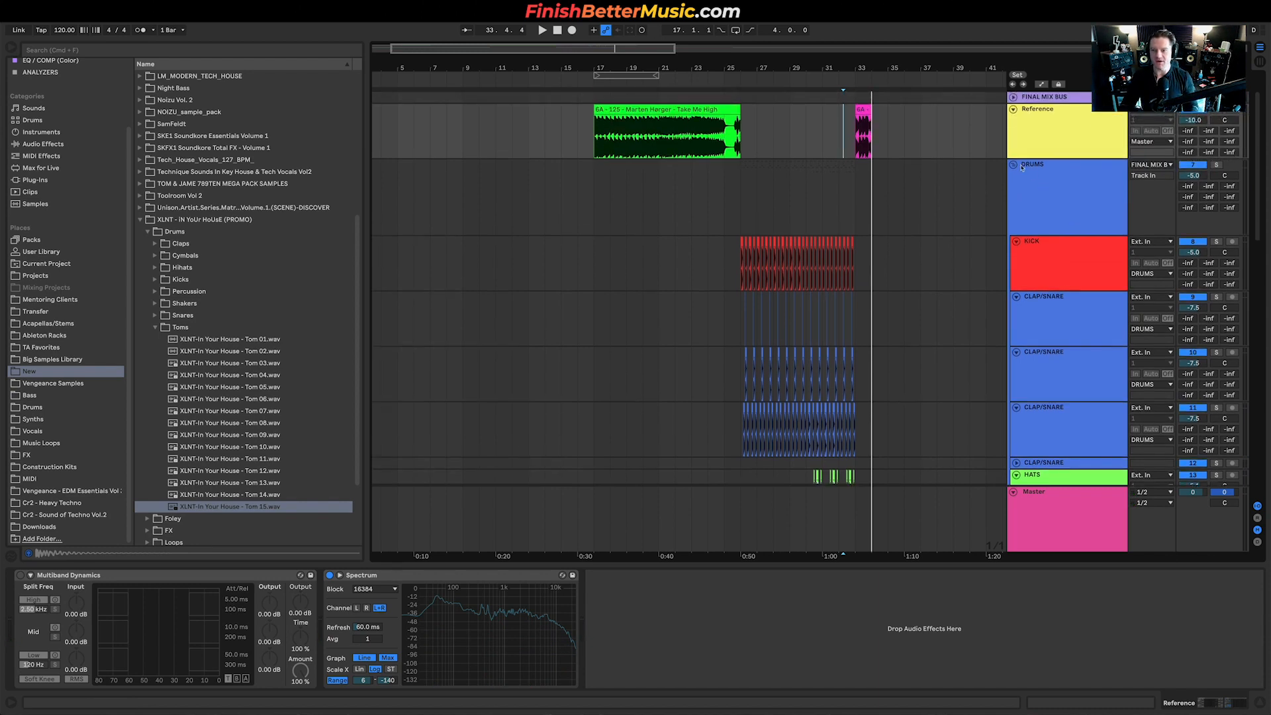
click(1013, 168)
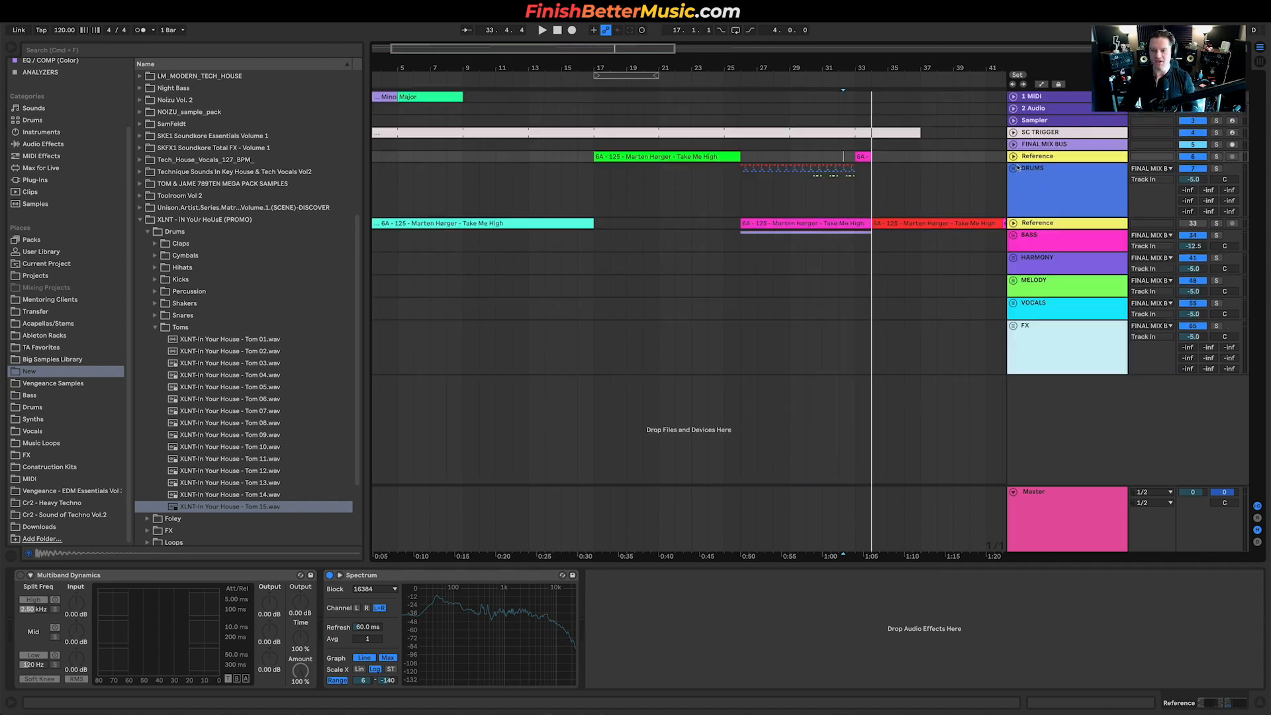
click(1046, 247)
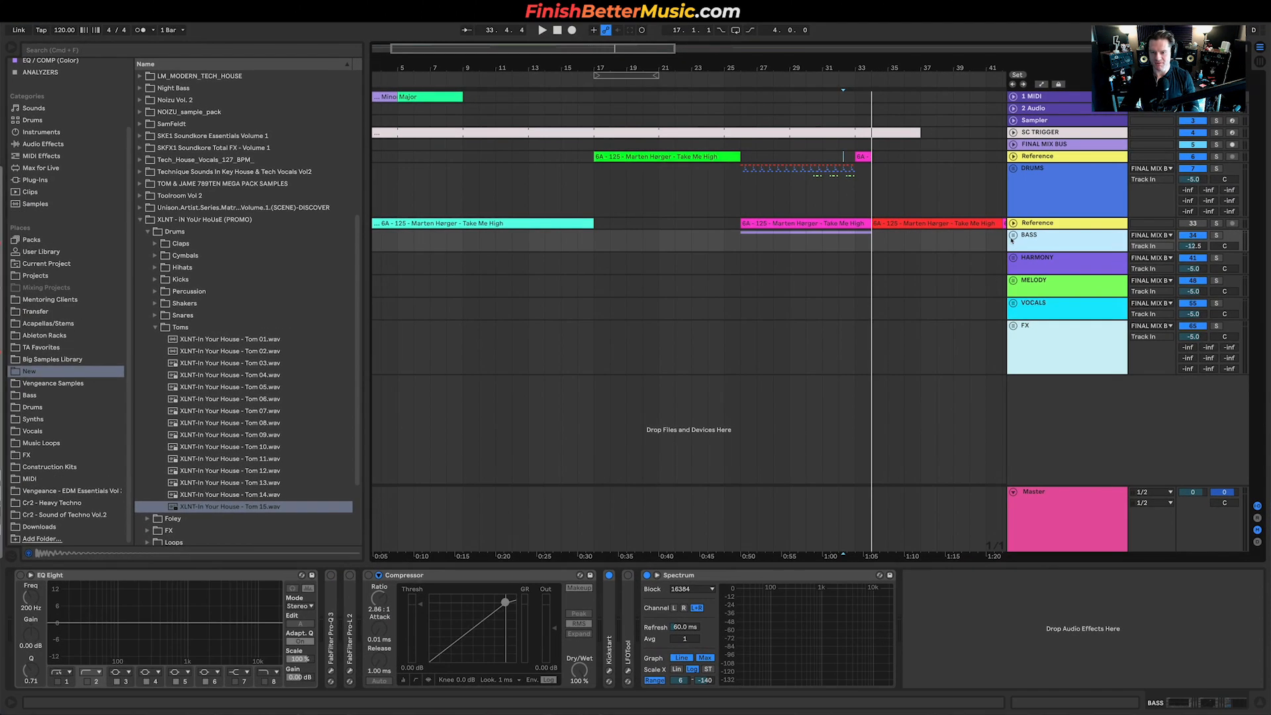
click(1013, 235)
scroll(1015, 278, down, 5)
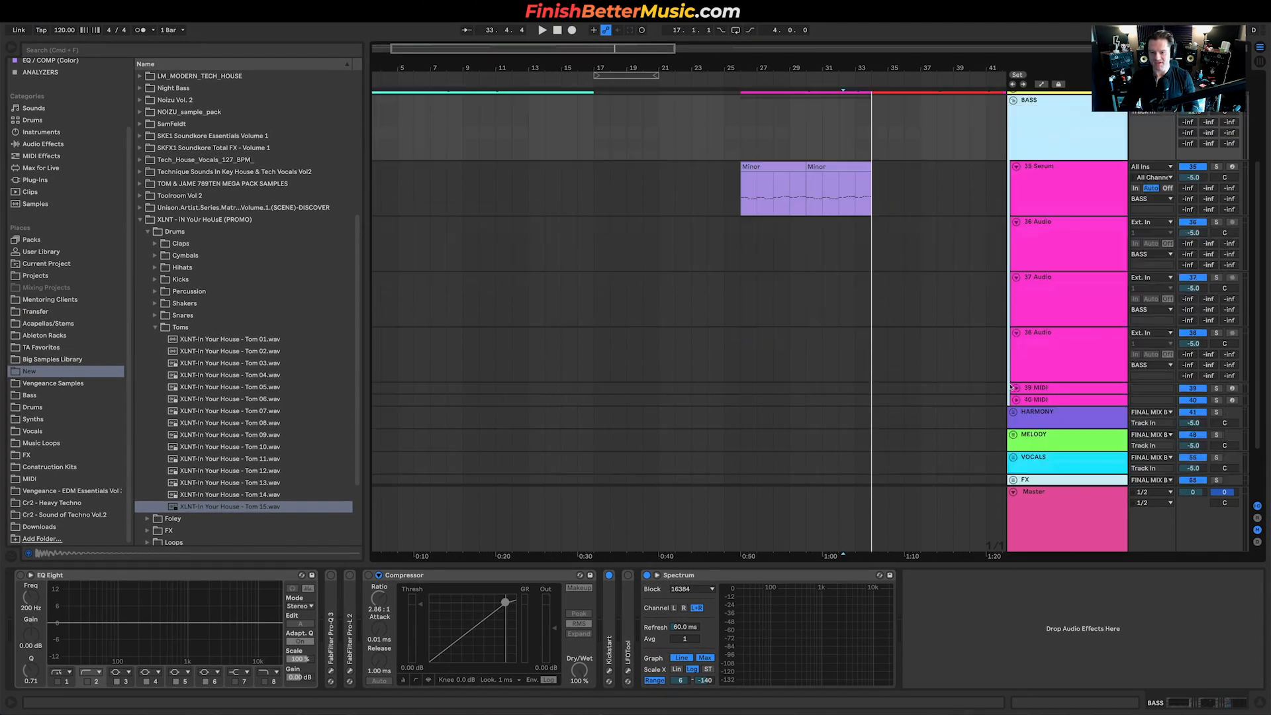
Unfold the Reference track above the BASS group to show its waveform
scroll(1032, 306, up, 3)
click(560, 271)
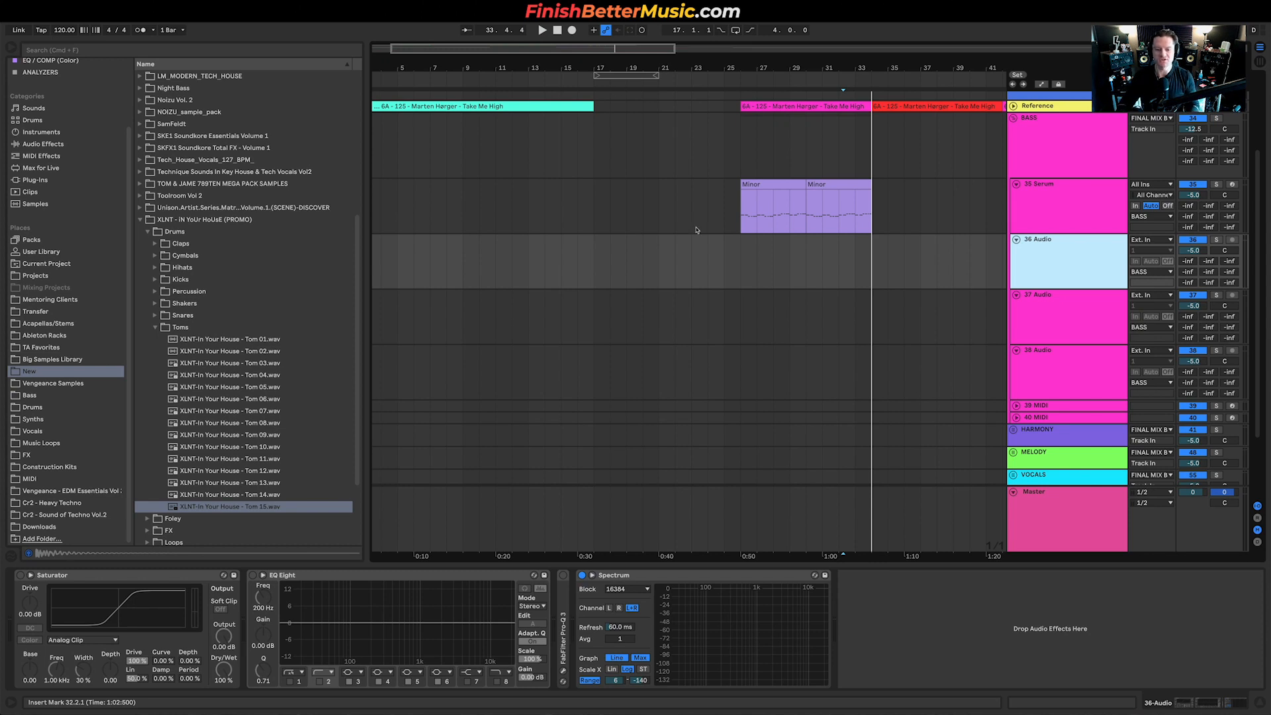
scroll(696, 229, up, 4)
scroll(860, 186, right, 6)
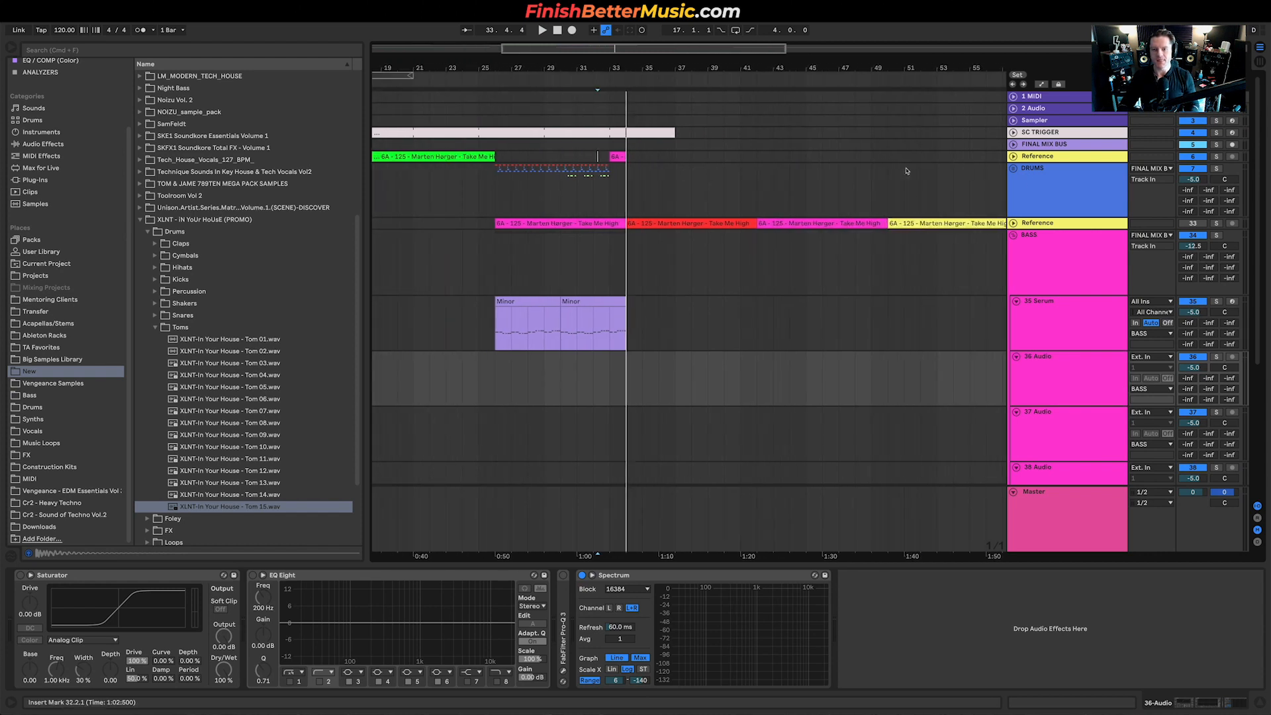
scroll(906, 171, left, 3)
click(1014, 223)
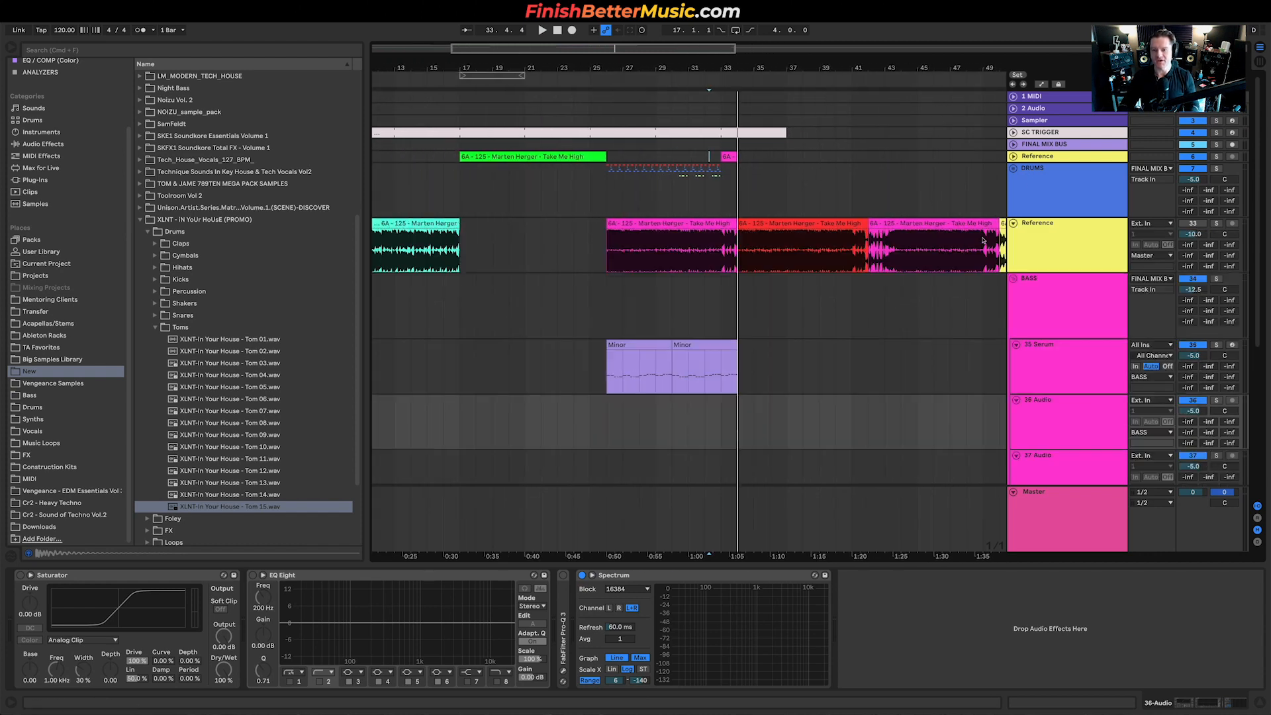
Solo the Reference track and audition it from bar 42 and from 54.1.1
click(873, 256)
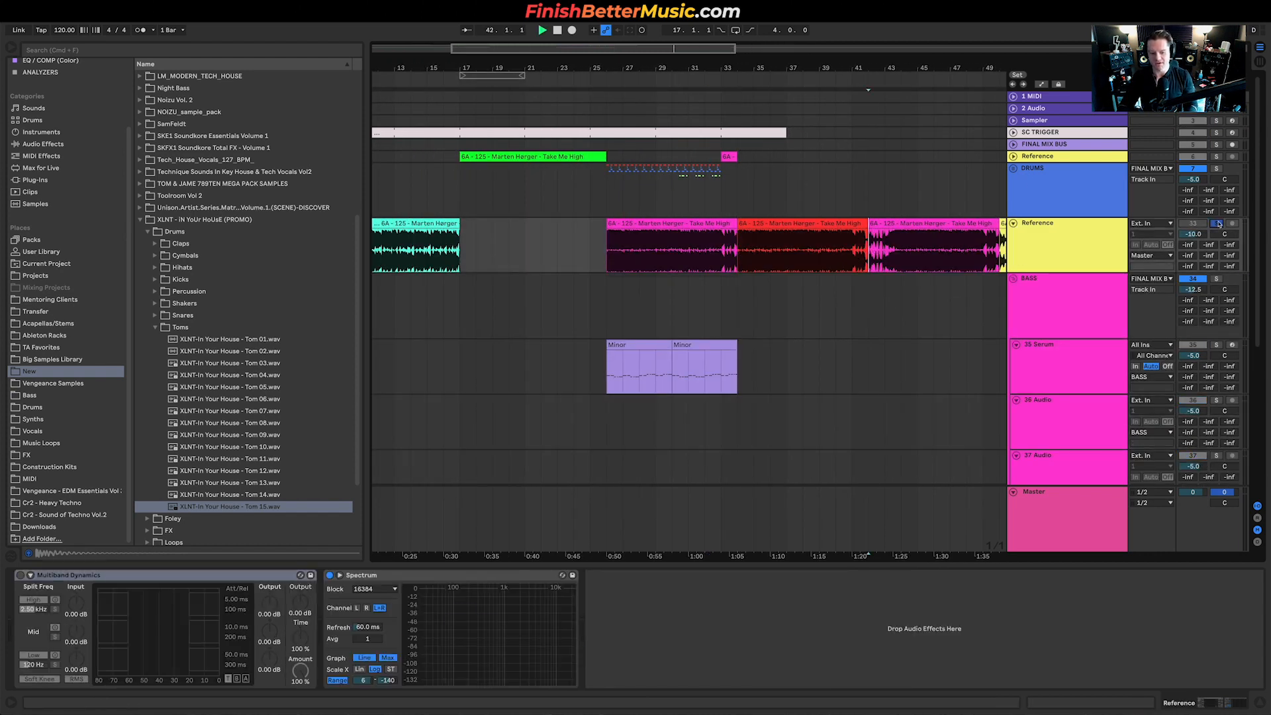
scroll(936, 245, right, 3)
scroll(936, 245, right, 3)
key(space)
click(849, 251)
key(space)
scroll(854, 253, up, 4)
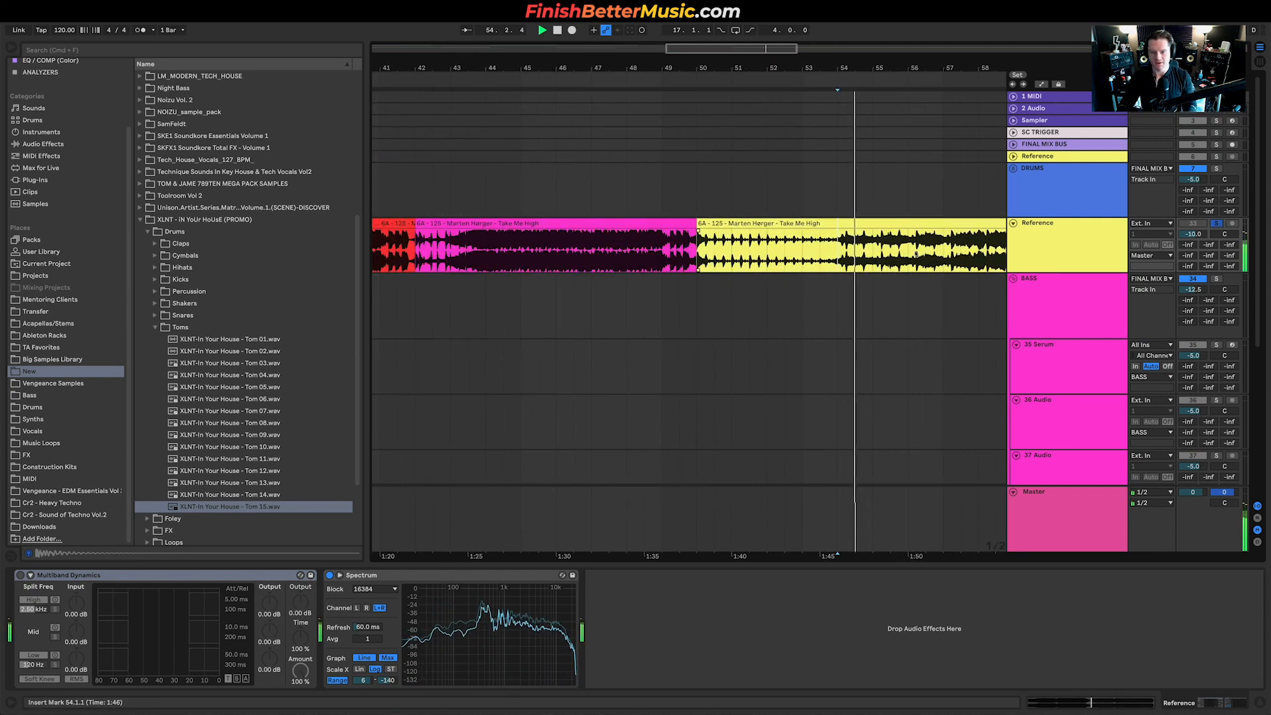
Play the yellow reference clip from 56.3.1 and 57.1.1 to find a bass hit to sample
scroll(916, 253, right, 2)
click(874, 254)
key(space)
key(space)
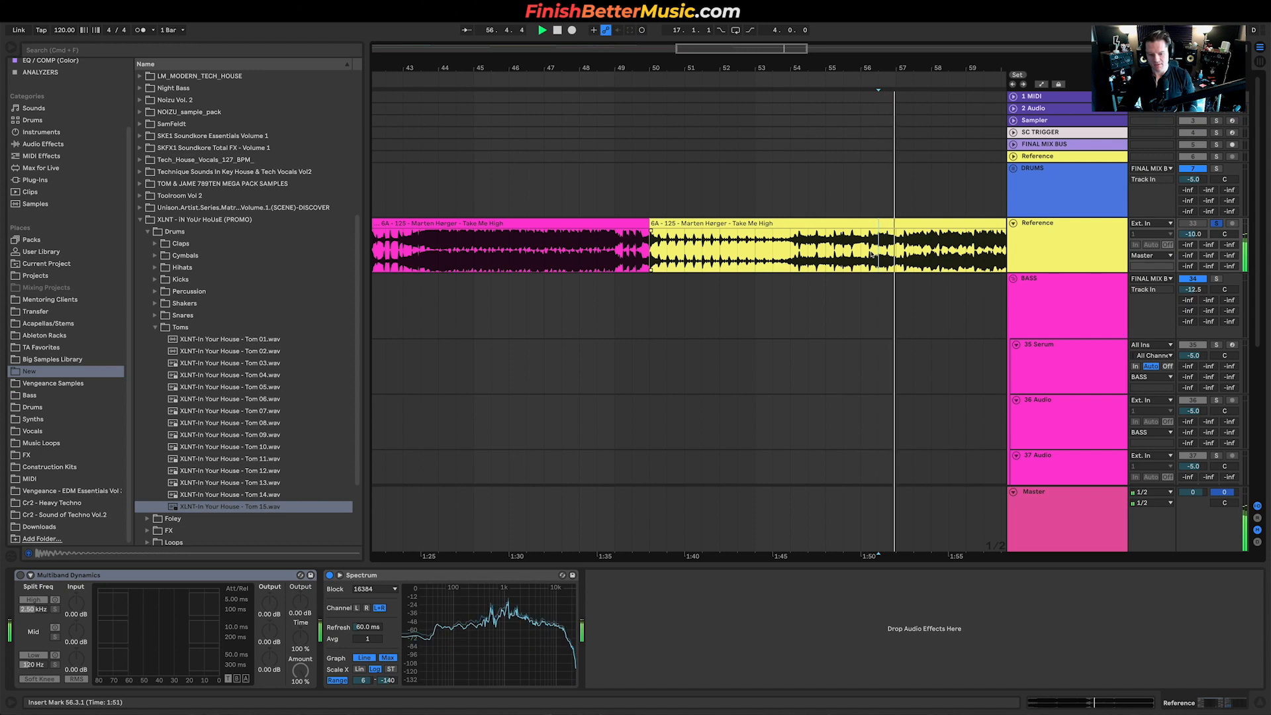
scroll(871, 254, right, 3)
scroll(861, 251, down, 2)
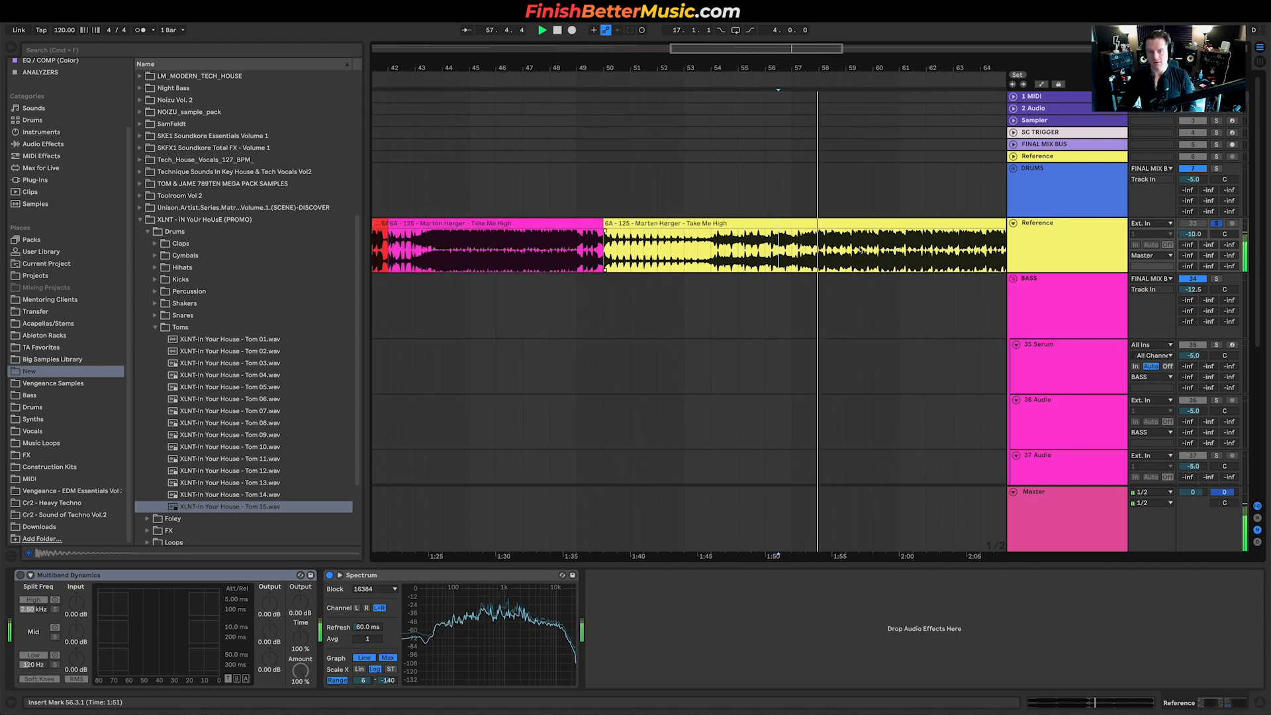
scroll(859, 250, right, 3)
click(724, 249)
key(space)
key(space)
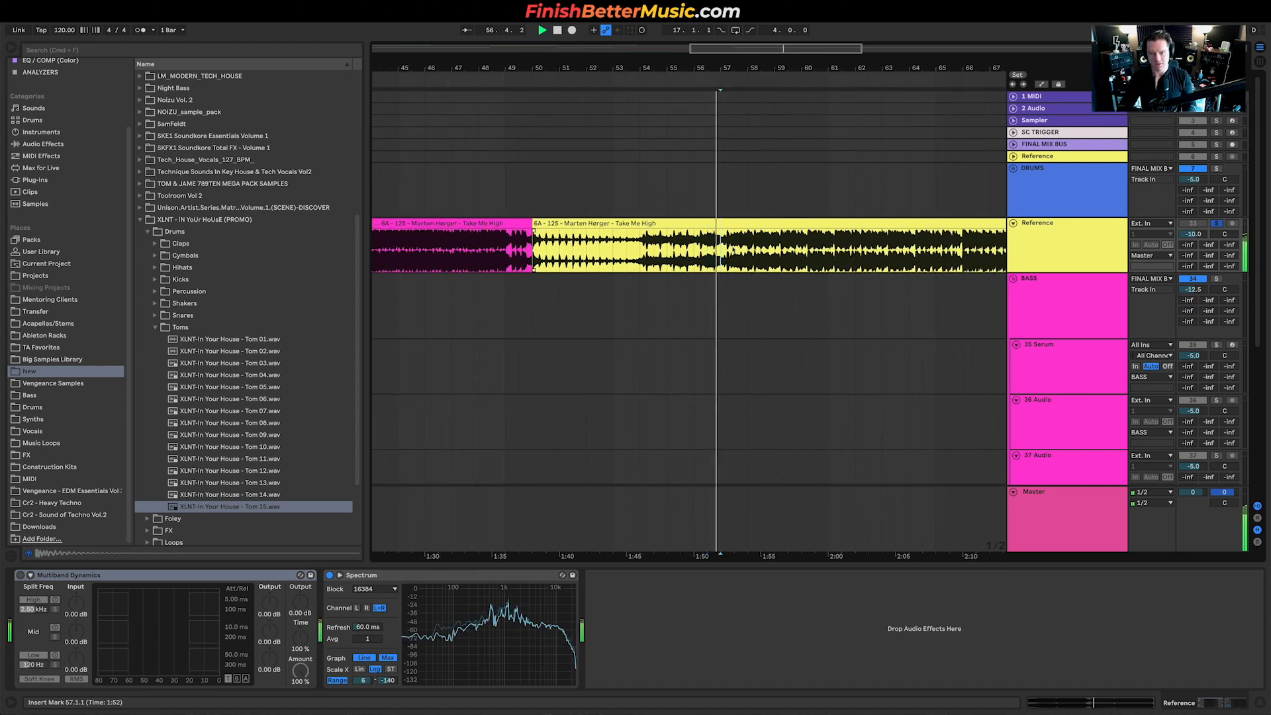
Copy the reference beat from 56.4.1 to 57.1.1 and paste it onto the 36 Audio track at 26.1.1
scroll(733, 249, up, 3)
click(677, 250)
key(space)
key(space)
drag(678, 249, 687, 247)
key(space)
scroll(694, 240, down, 8)
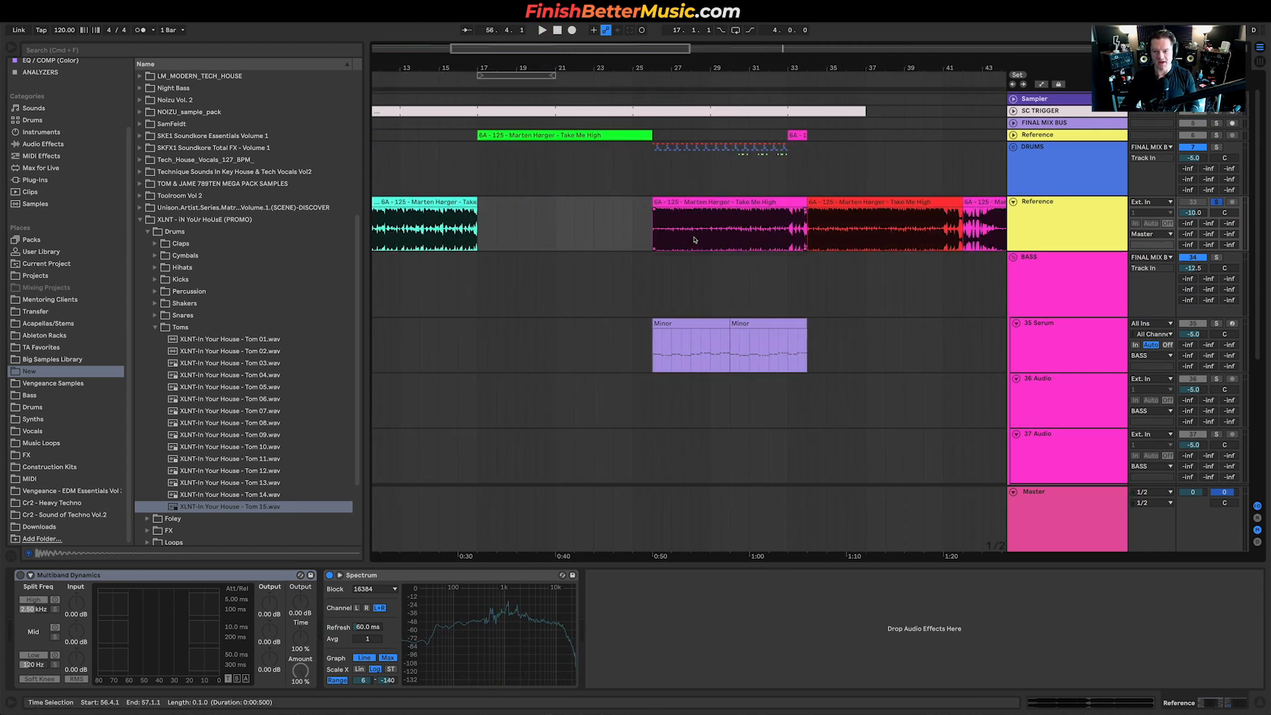
scroll(694, 240, down, 3)
scroll(661, 338, up, 5)
click(684, 329)
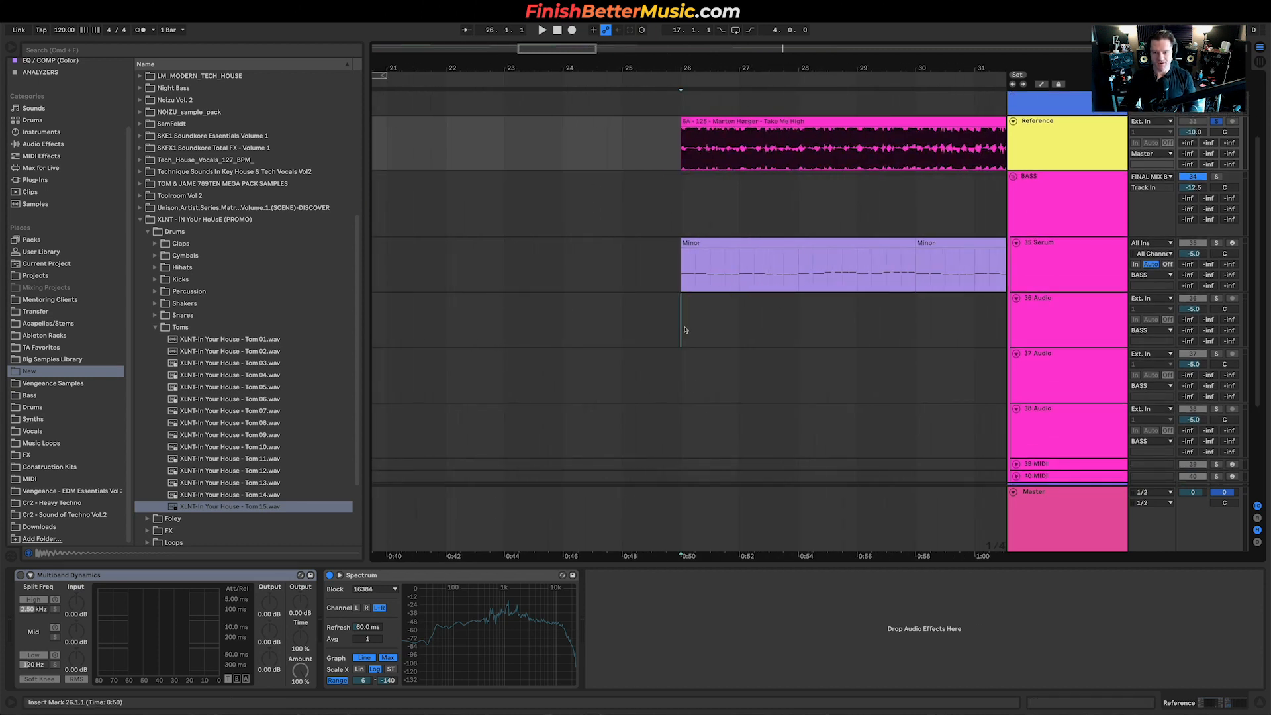
key(super+v)
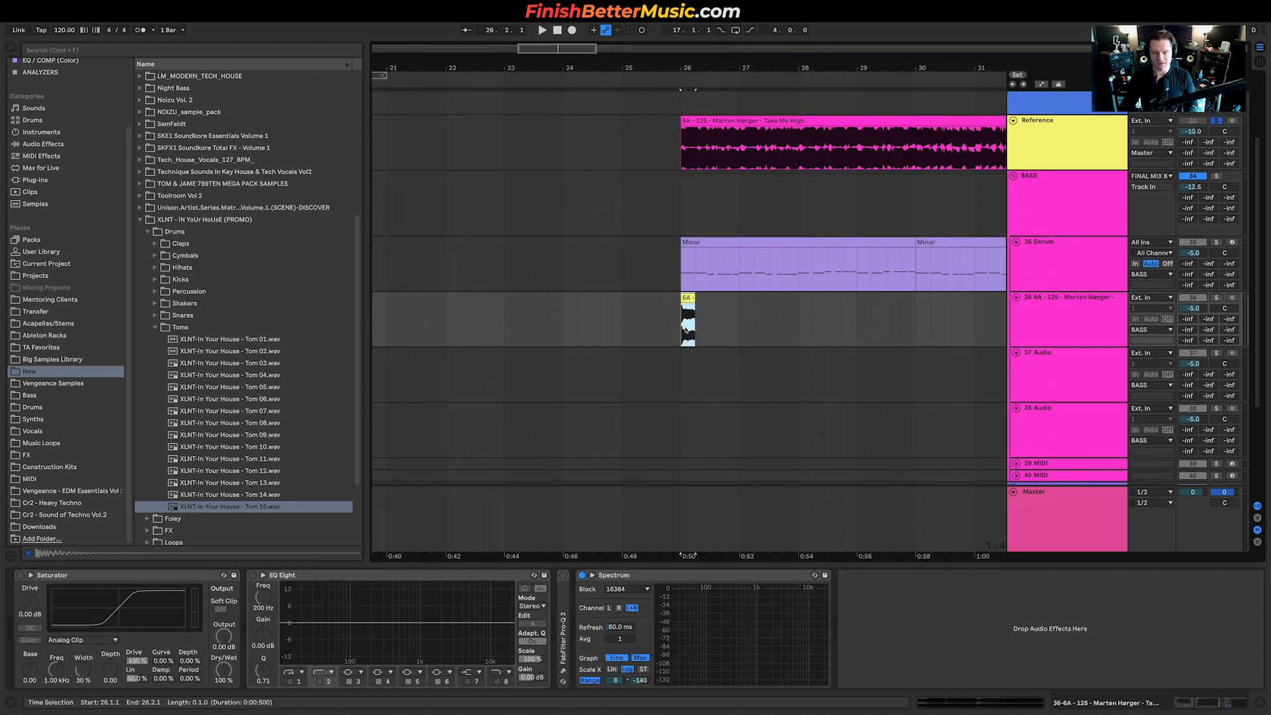
Duplicate the pasted one-beat clip repeatedly on track 36 so the copies run from bar 26 to bar 30
scroll(685, 330, up, 3)
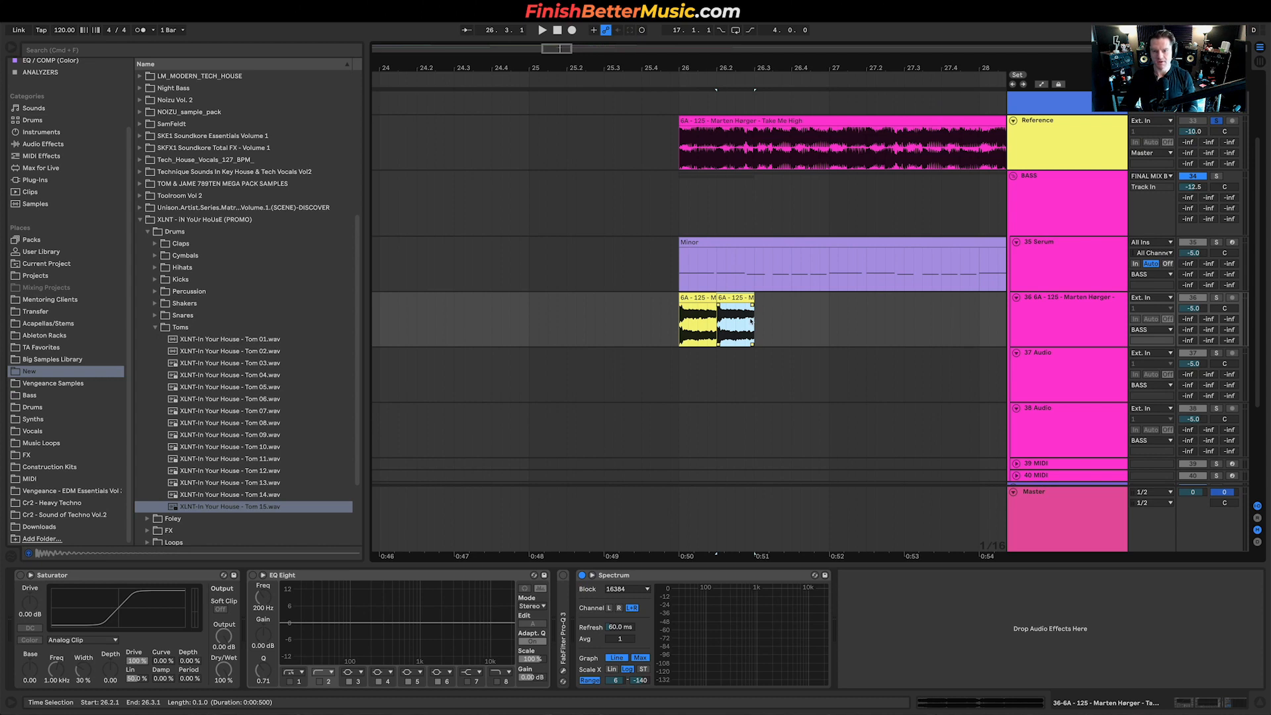
scroll(750, 321, down, 5)
key(super+d)
key(super+d)
key(super+d)
key(super+d)
key(super+d)
key(super+d)
key(super+d)
key(super+d)
key(super+d)
key(super+d)
key(super+d)
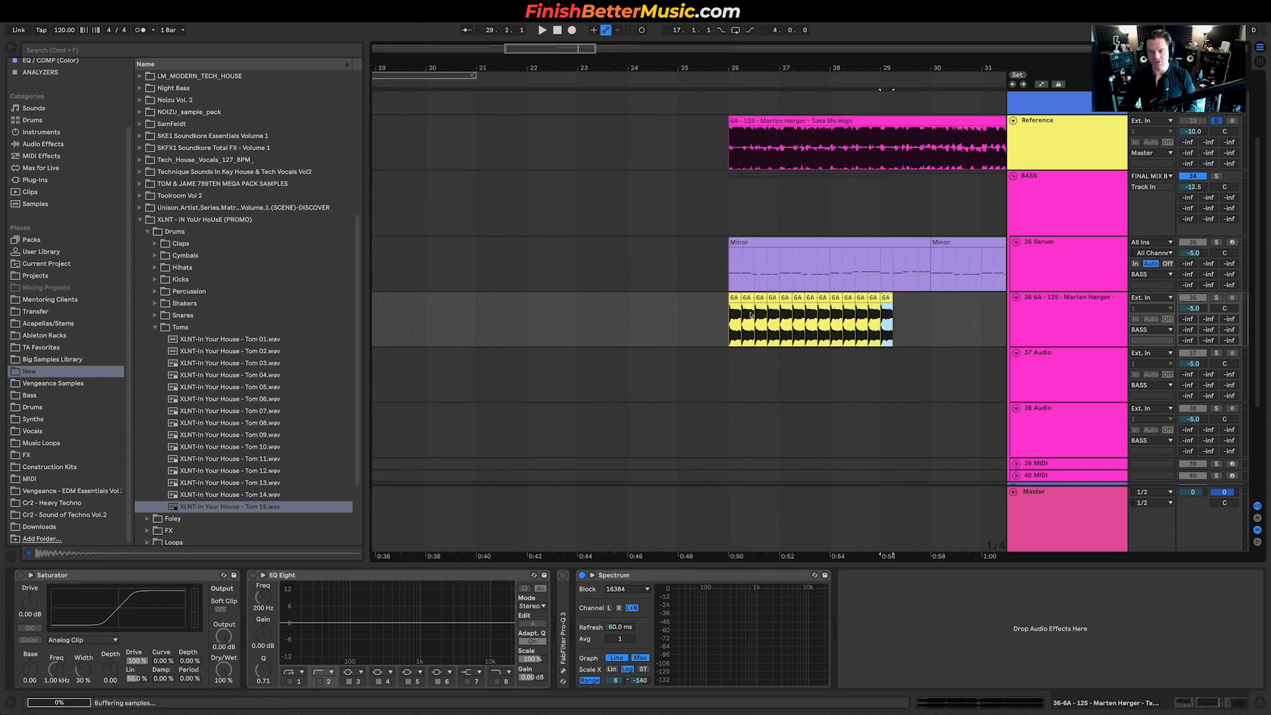
key(super+d)
key(super+d)
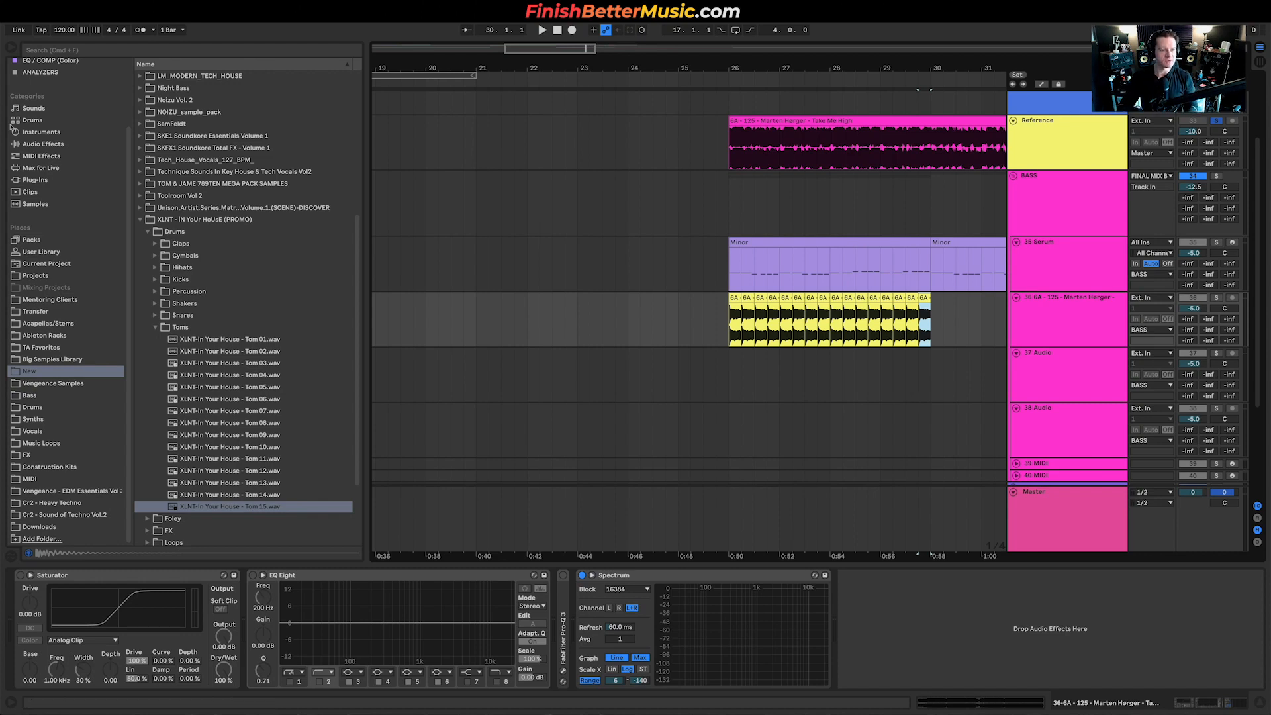
Play the reference from 30.1.1 and open the VEDM2 Synths Mixed folder in Vengeance - EDM Essentials Vol 2.WAV
click(930, 151)
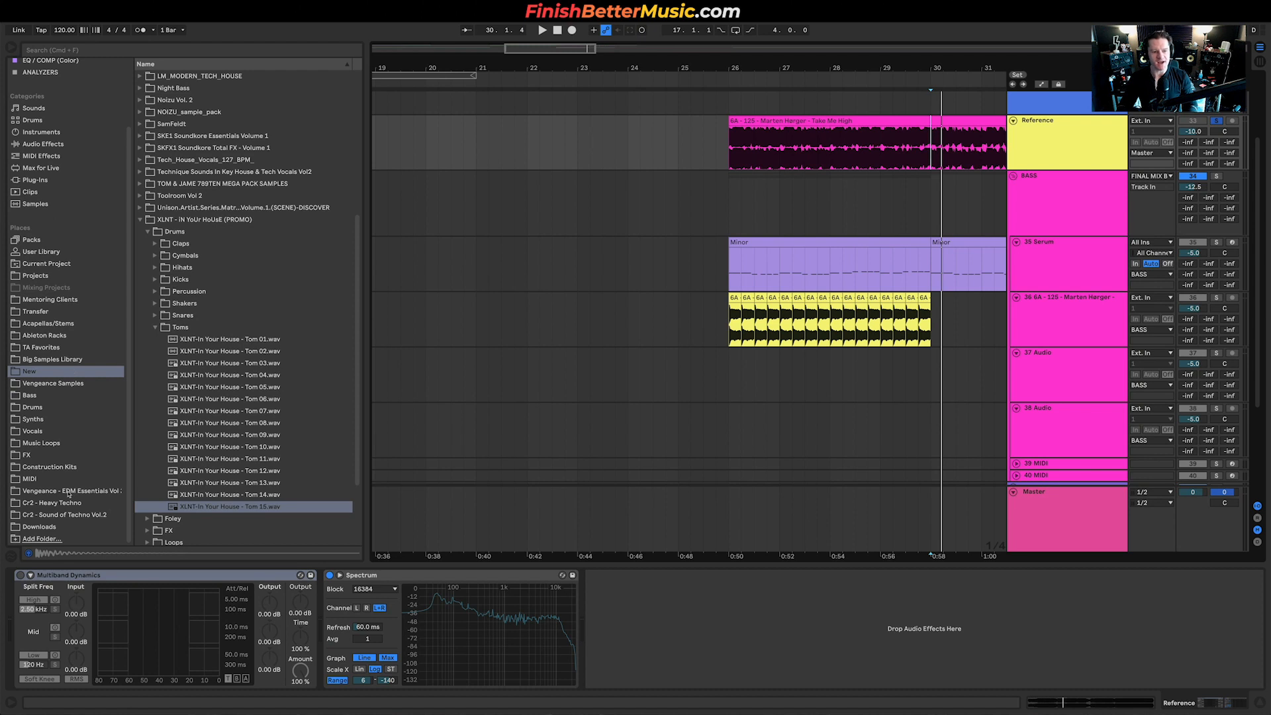
click(77, 383)
scroll(232, 132, up, 4)
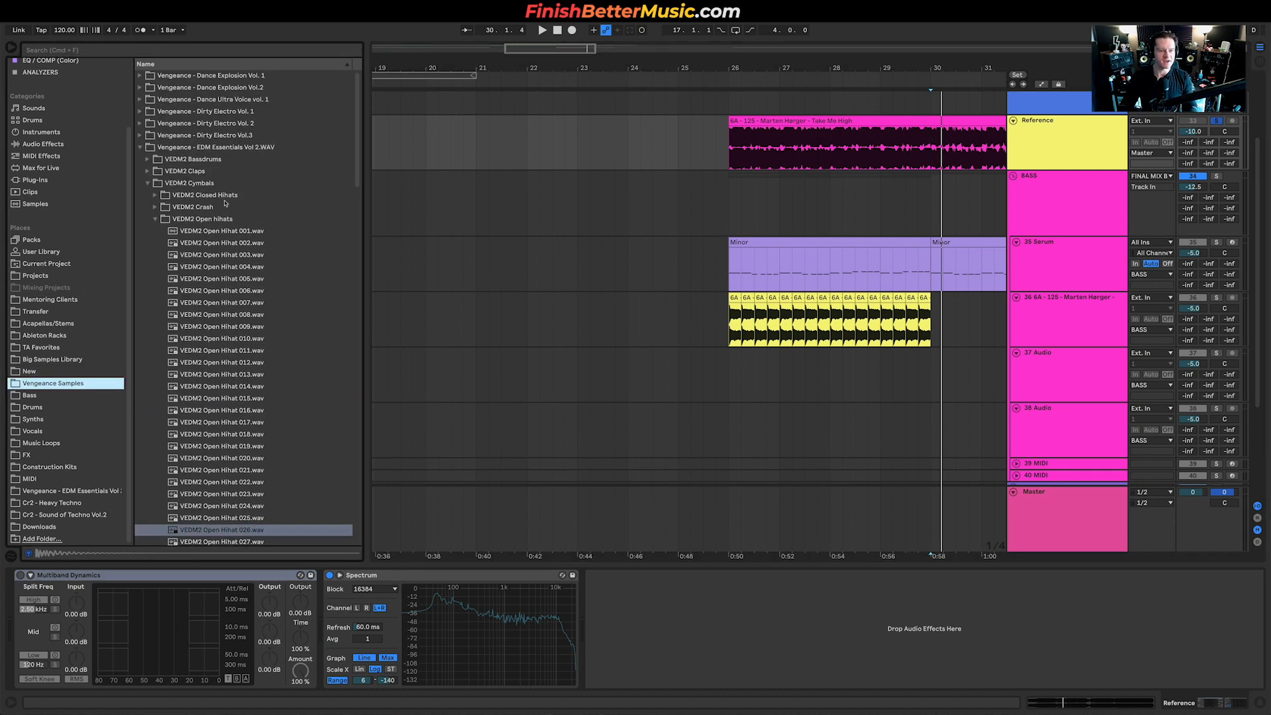
click(214, 220)
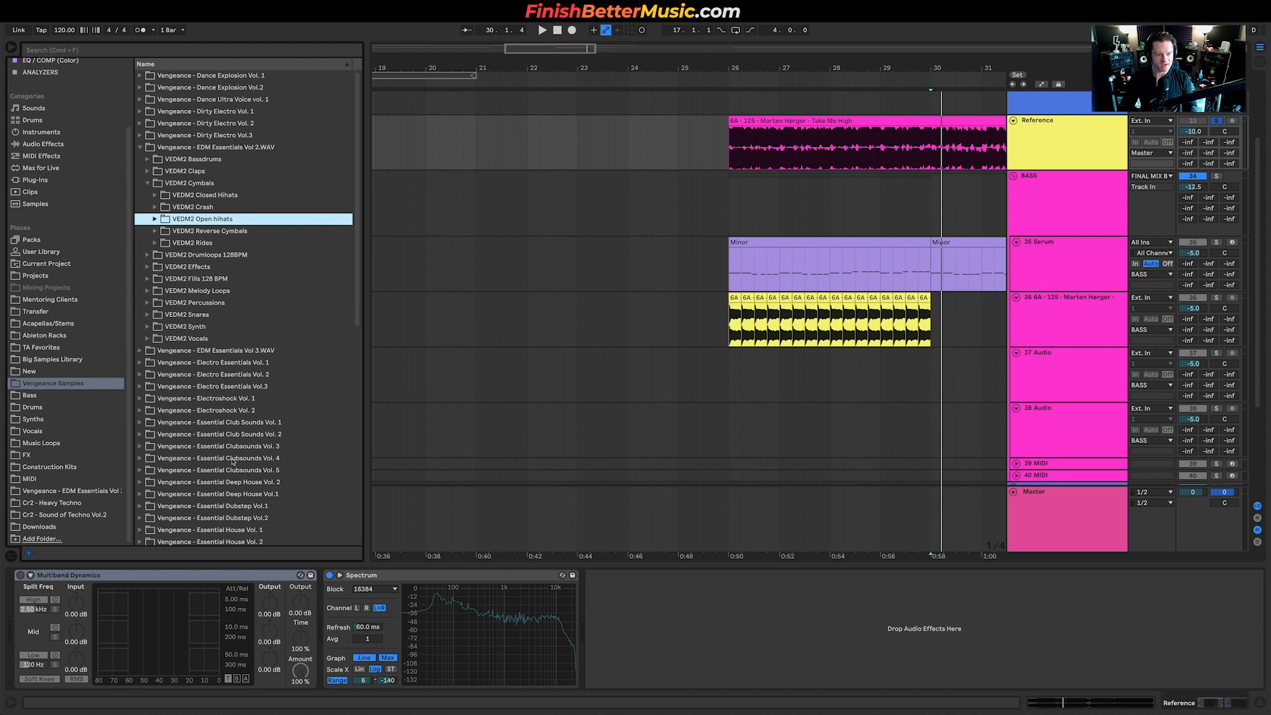
click(208, 327)
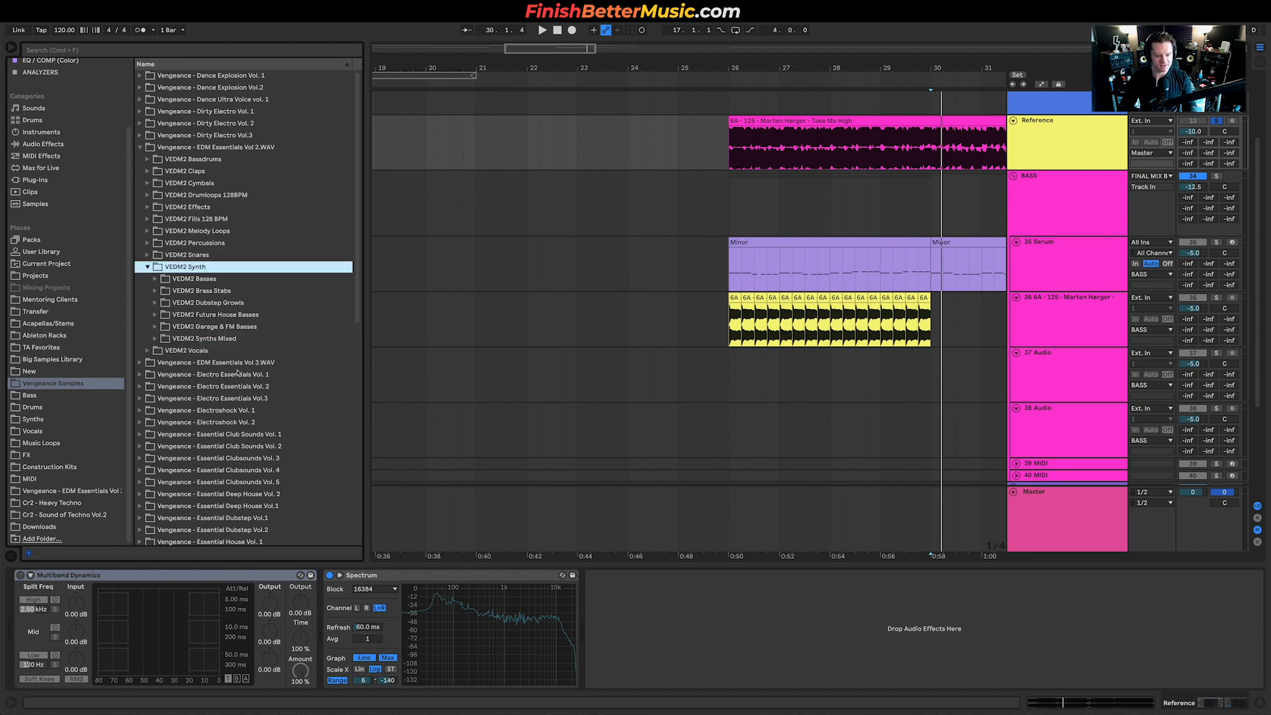
scroll(237, 372, down, 5)
scroll(215, 300, up, 3)
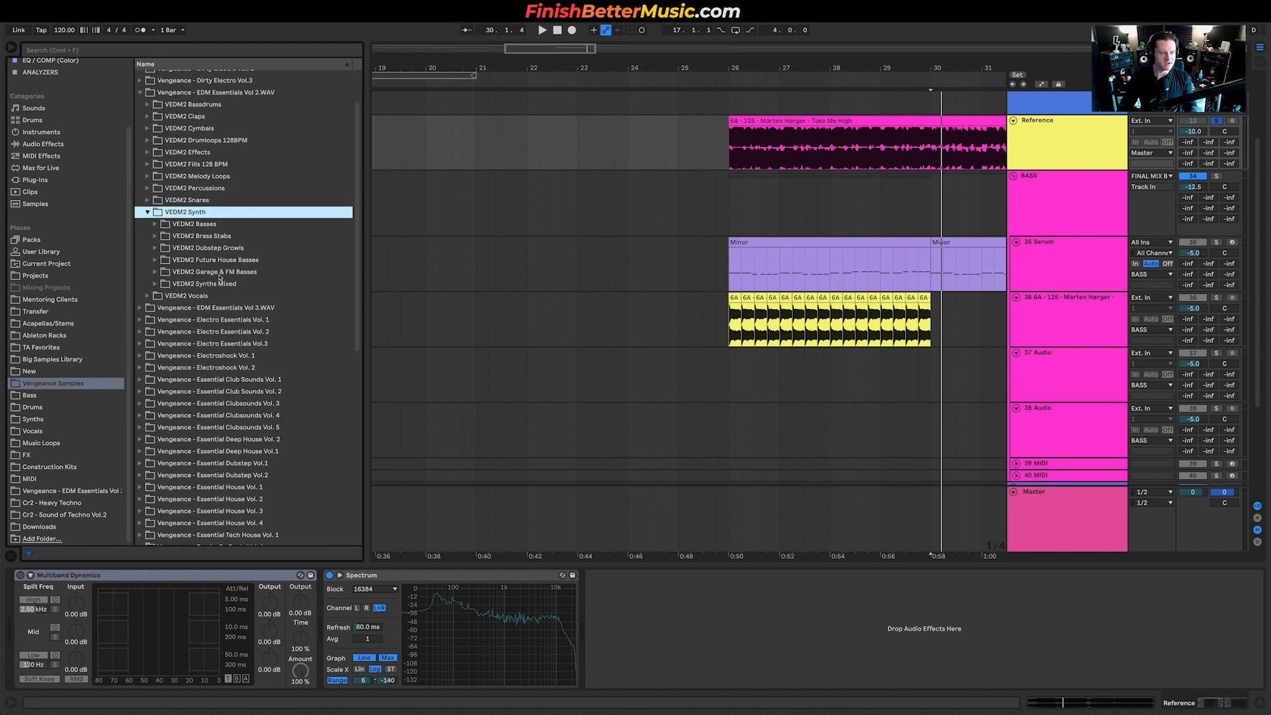
click(223, 284)
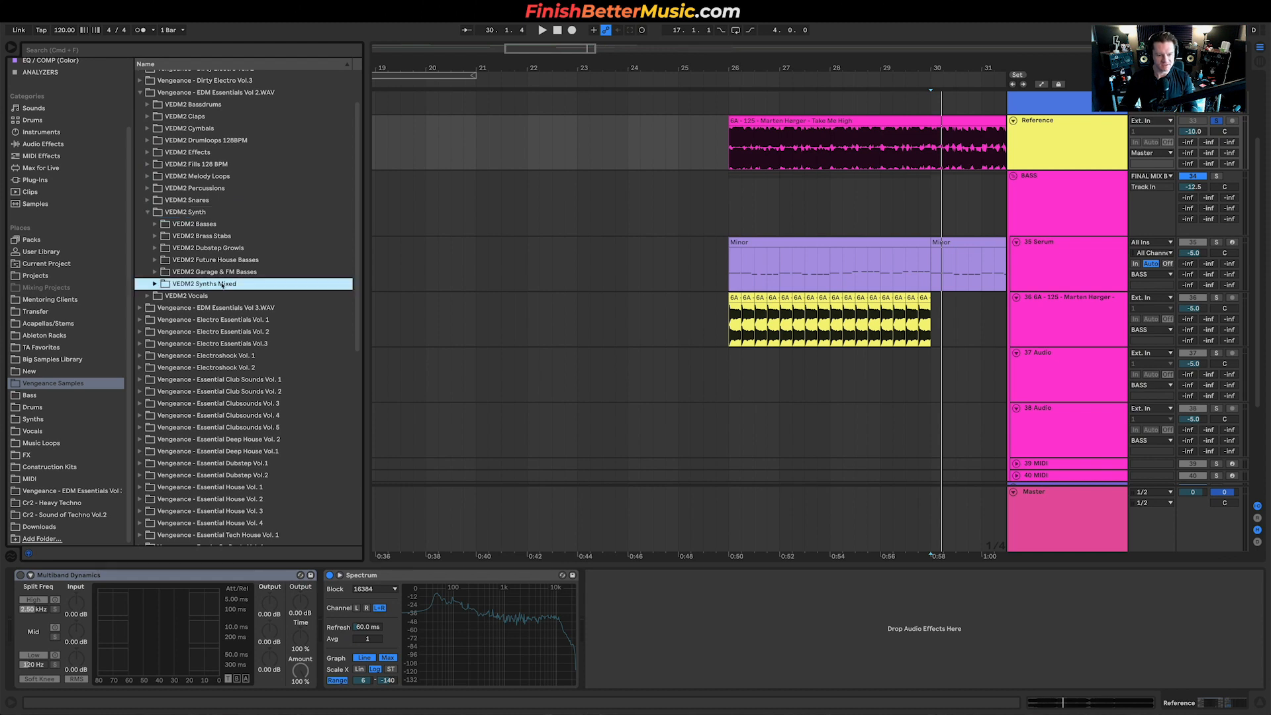
Audition the VEDM2 Synth samples one after another up to VEDM2 Synth 063 (G#m).wav
scroll(232, 304, down, 10)
scroll(234, 314, down, 4)
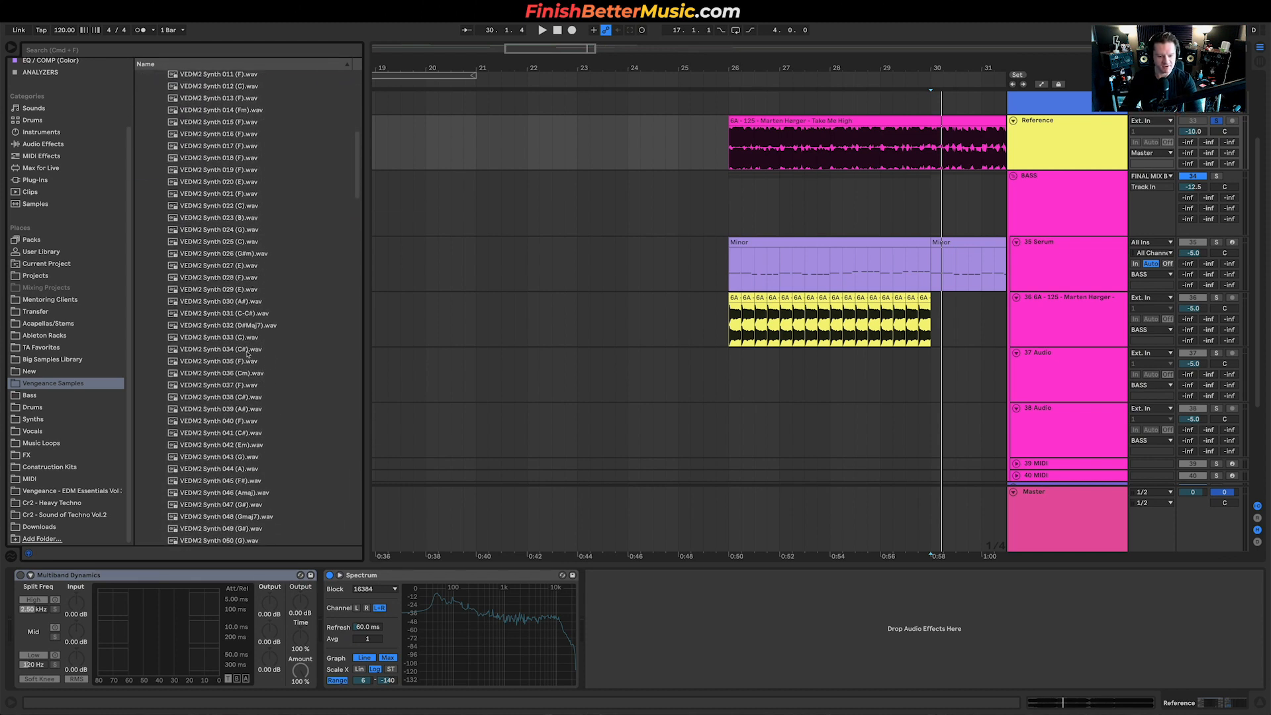
click(235, 394)
key(Down)
key(Down)
key(Down)
key(Down)
key(Down)
key(Down)
key(Down)
key(Down)
key(Down)
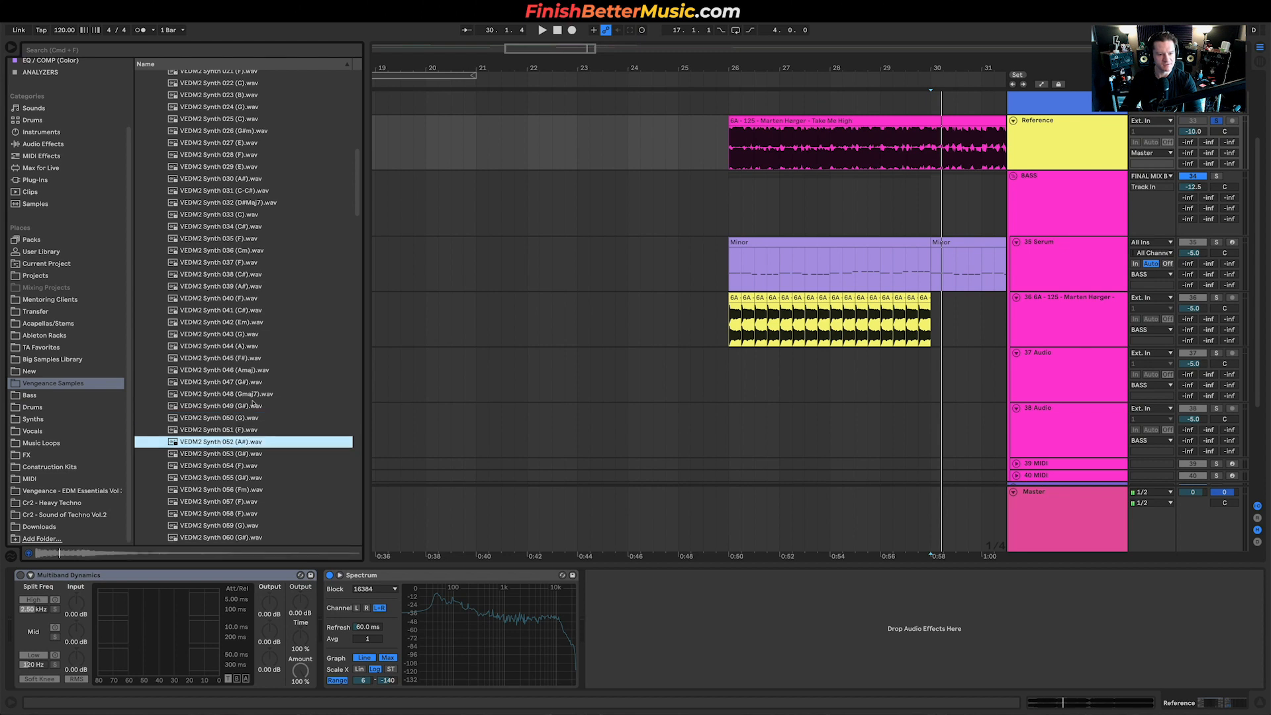
scroll(248, 399, down, 2)
key(Down)
key(Down)
key(Down)
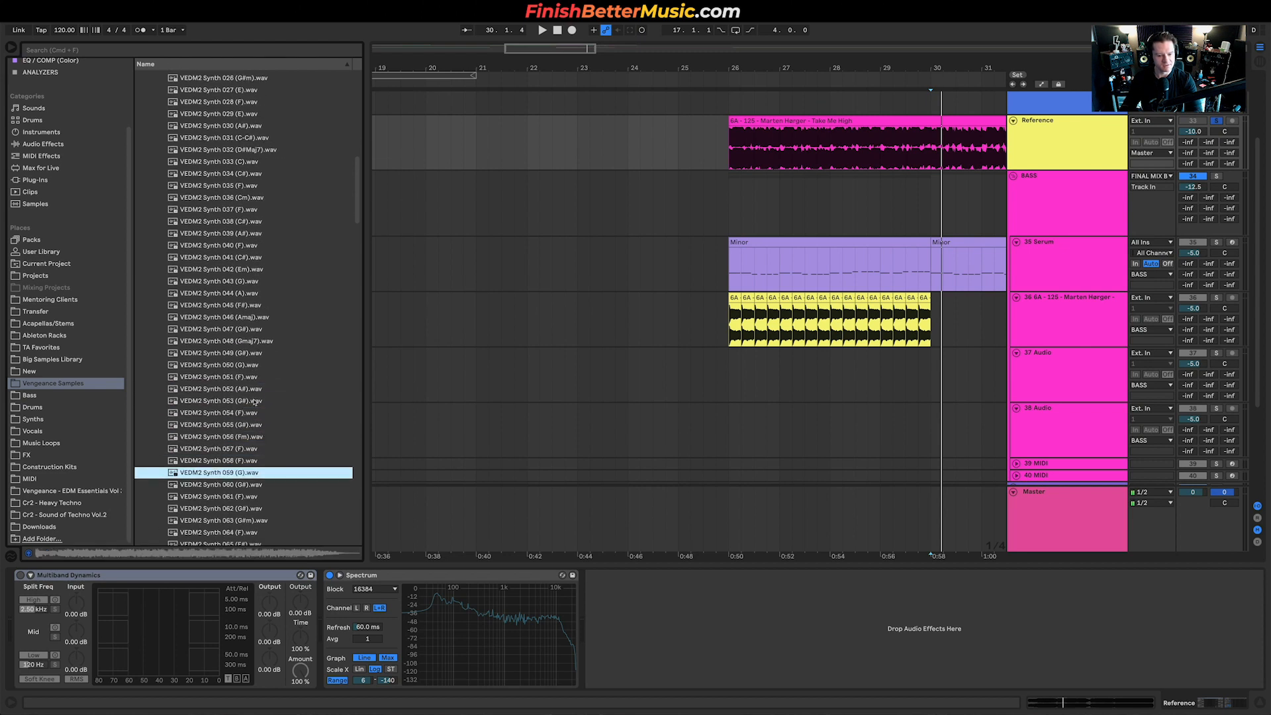
scroll(254, 401, down, 2)
key(Down)
key(Down)
key(Down)
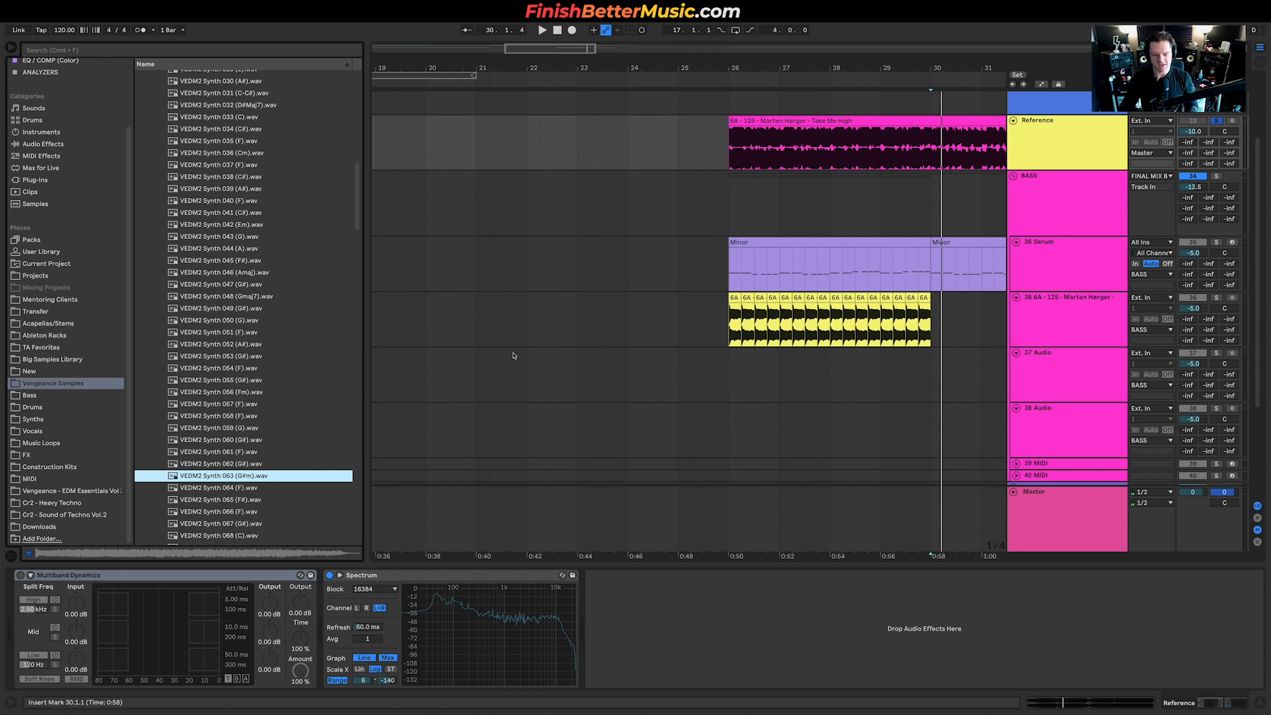
Place VEDM2 Synth 063 (G#m).wav on the 37 Audio track at 30.1.1 and fade it out over nearly its whole length
drag(243, 484, 940, 371)
drag(924, 374, 923, 370)
scroll(926, 366, up, 3)
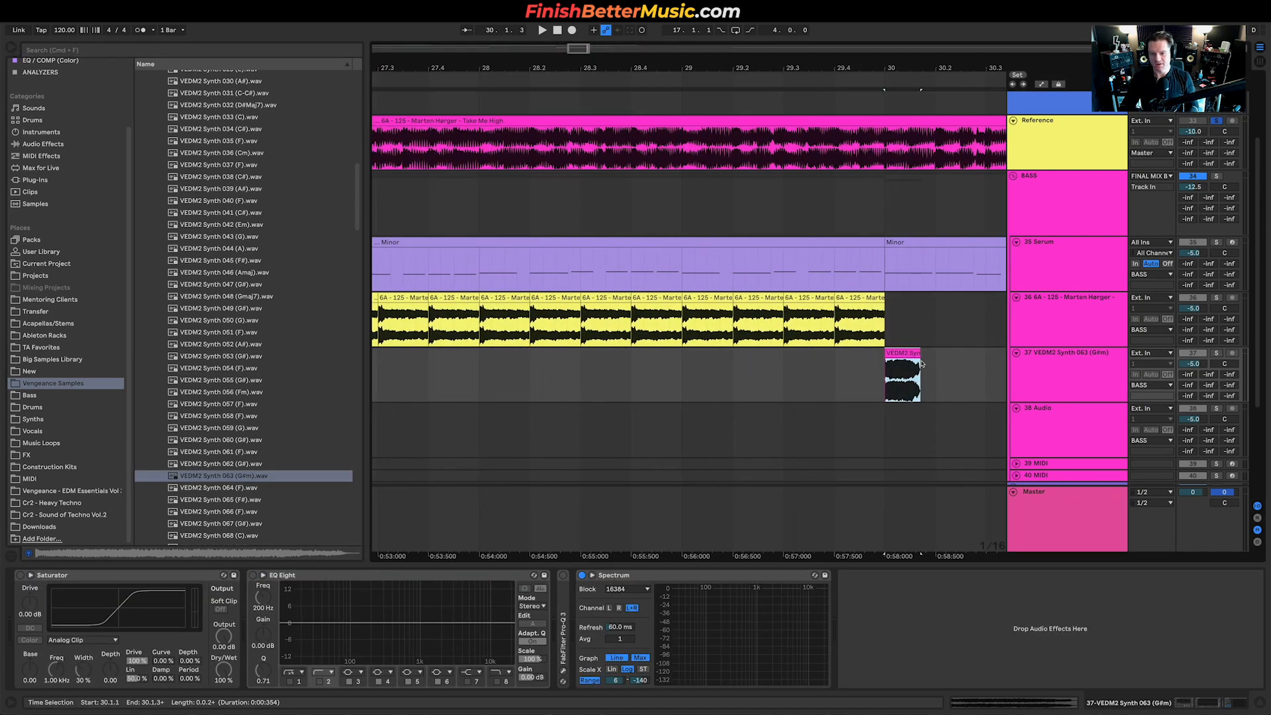
scroll(919, 363, down, 1)
drag(919, 362, 890, 363)
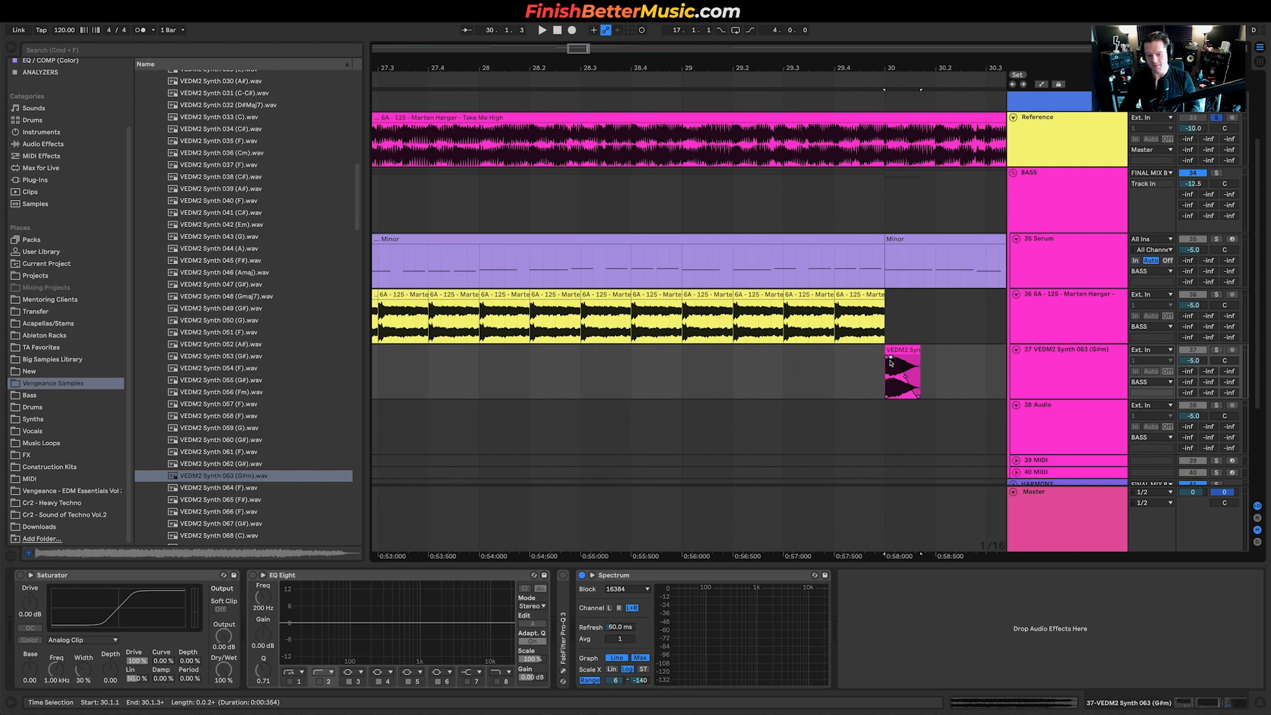
Solo track 36 and play its repeated reference beats from 26.1.1
scroll(892, 363, down, 5)
scroll(893, 363, left, 5)
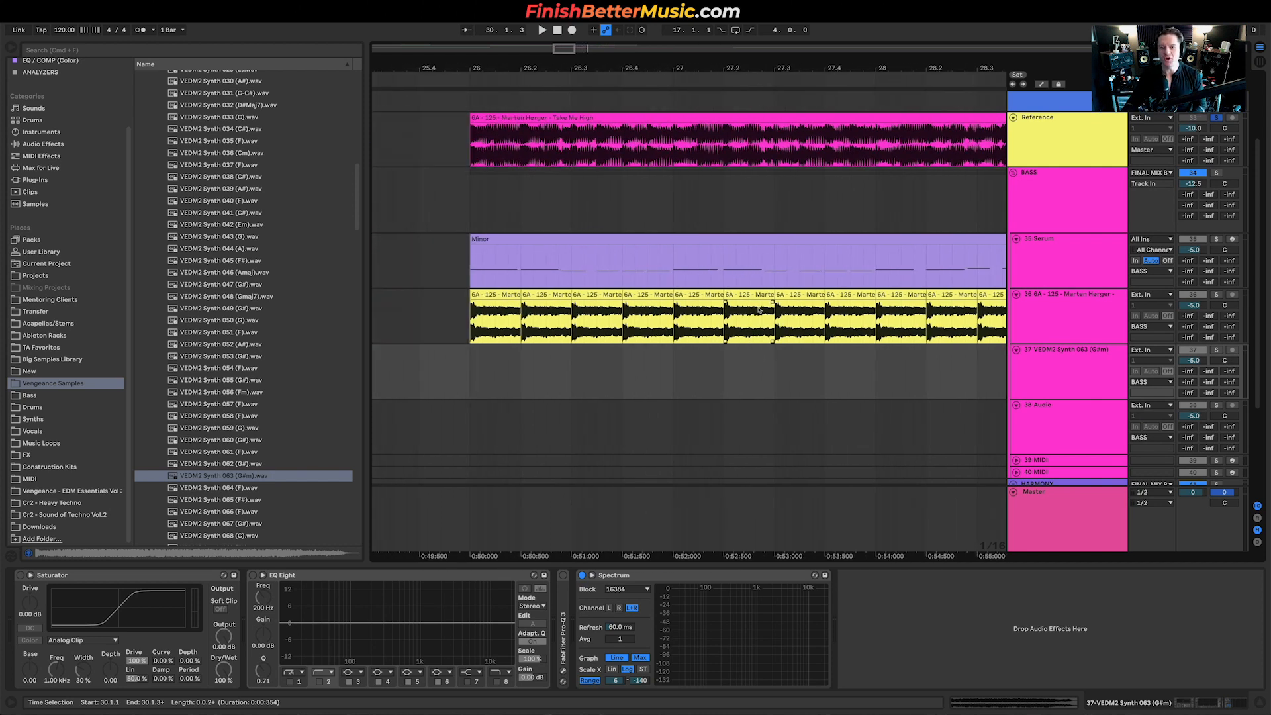
click(627, 327)
click(1216, 294)
key(space)
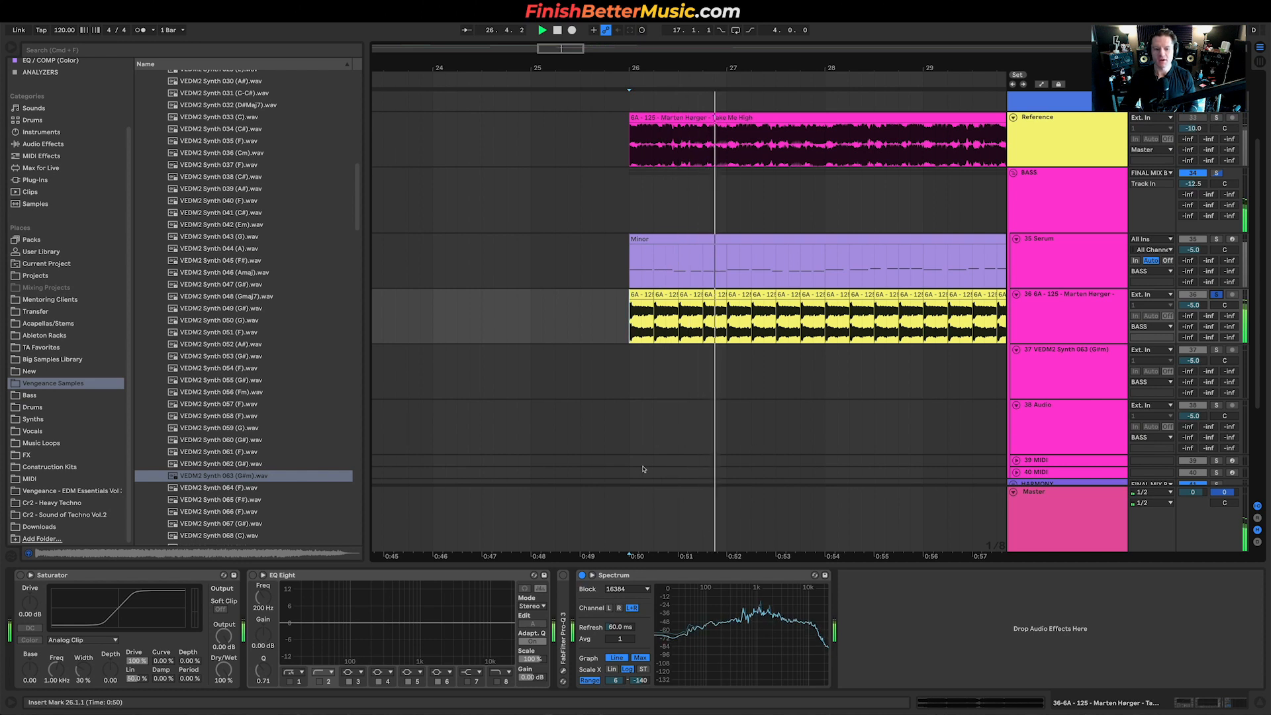
Activate EQ Eight on track 36 and cut the lows with band 1 at 225 Hz
scroll(563, 510, down, 1)
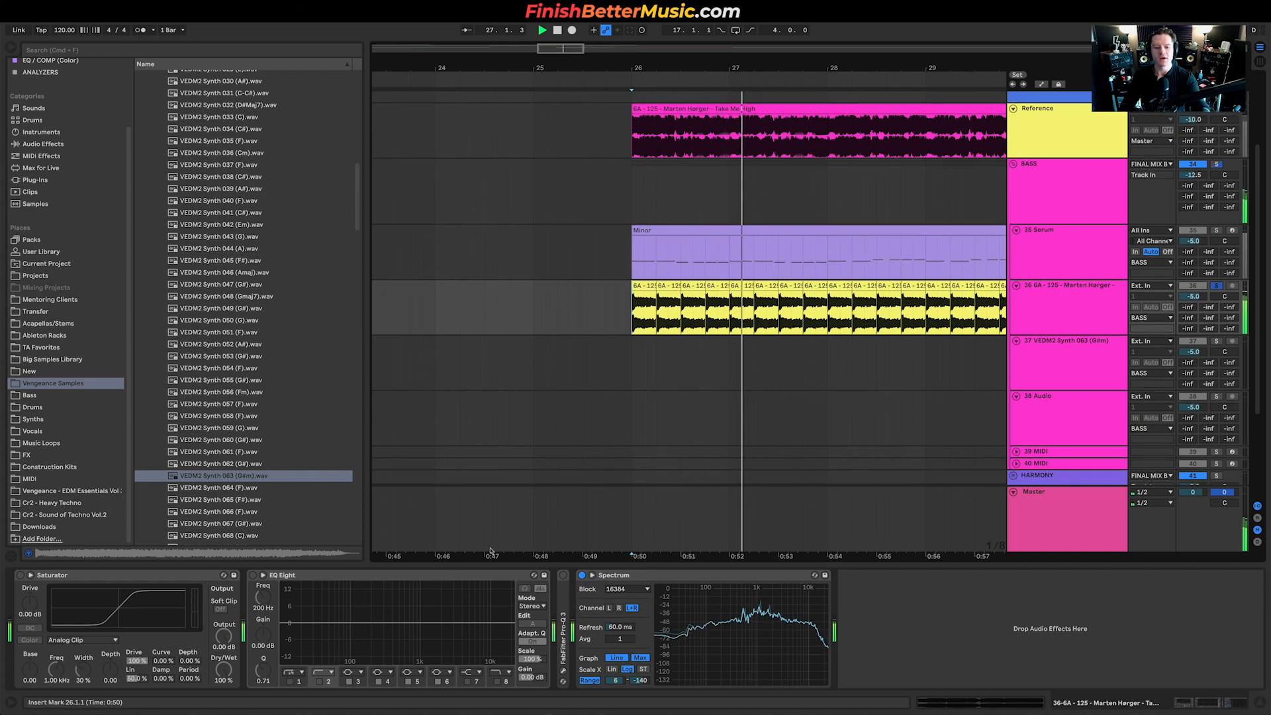
click(252, 575)
click(291, 681)
drag(314, 631, 375, 631)
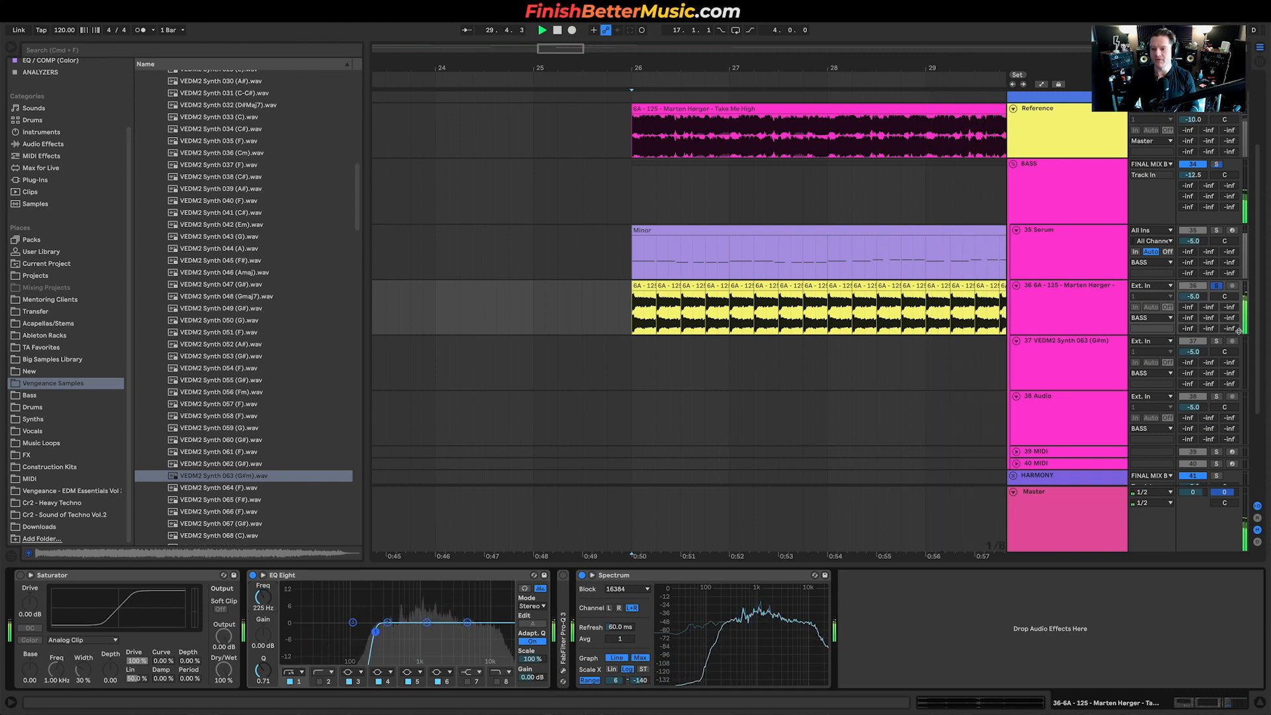
Set track 36's Reverb MID send to -15.0 dB
key(ctrl+Up)
click(1226, 304)
drag(1228, 306, 1228, 297)
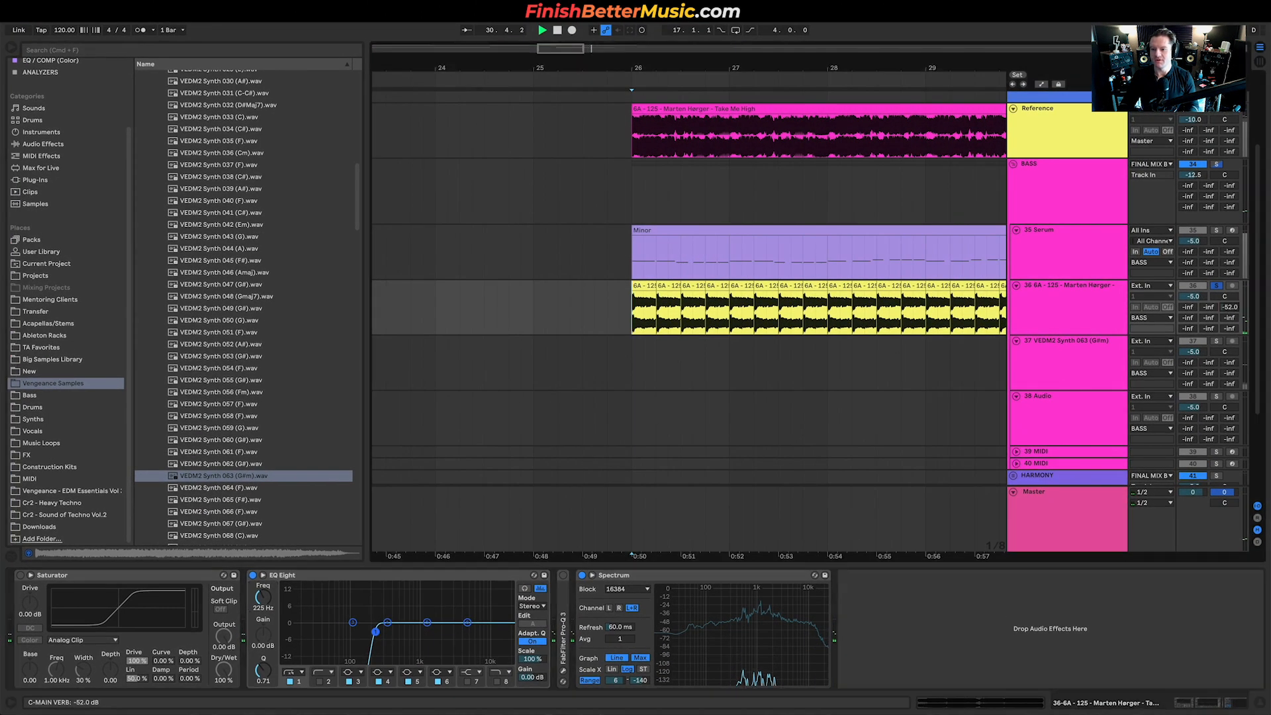
Play track 36 from 26.1.1 and activate its Saturator with a drive of 5.71 dB
key(space)
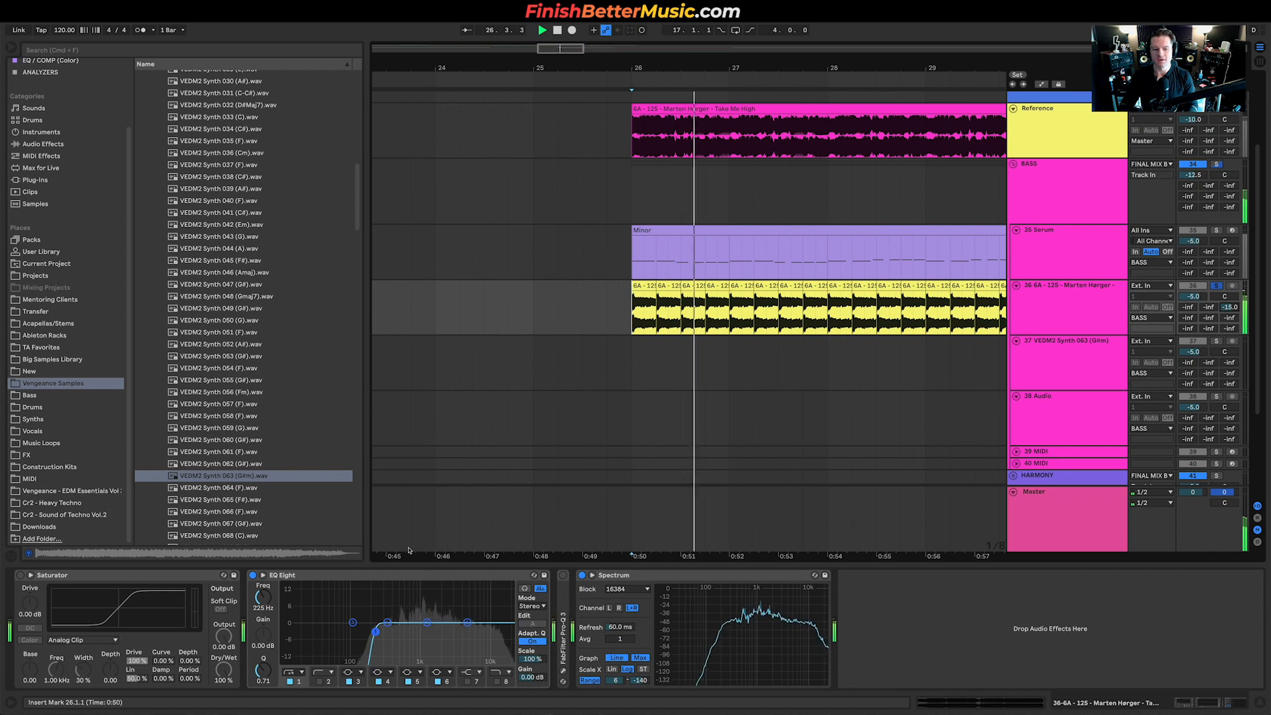
click(20, 575)
drag(29, 603, 29, 593)
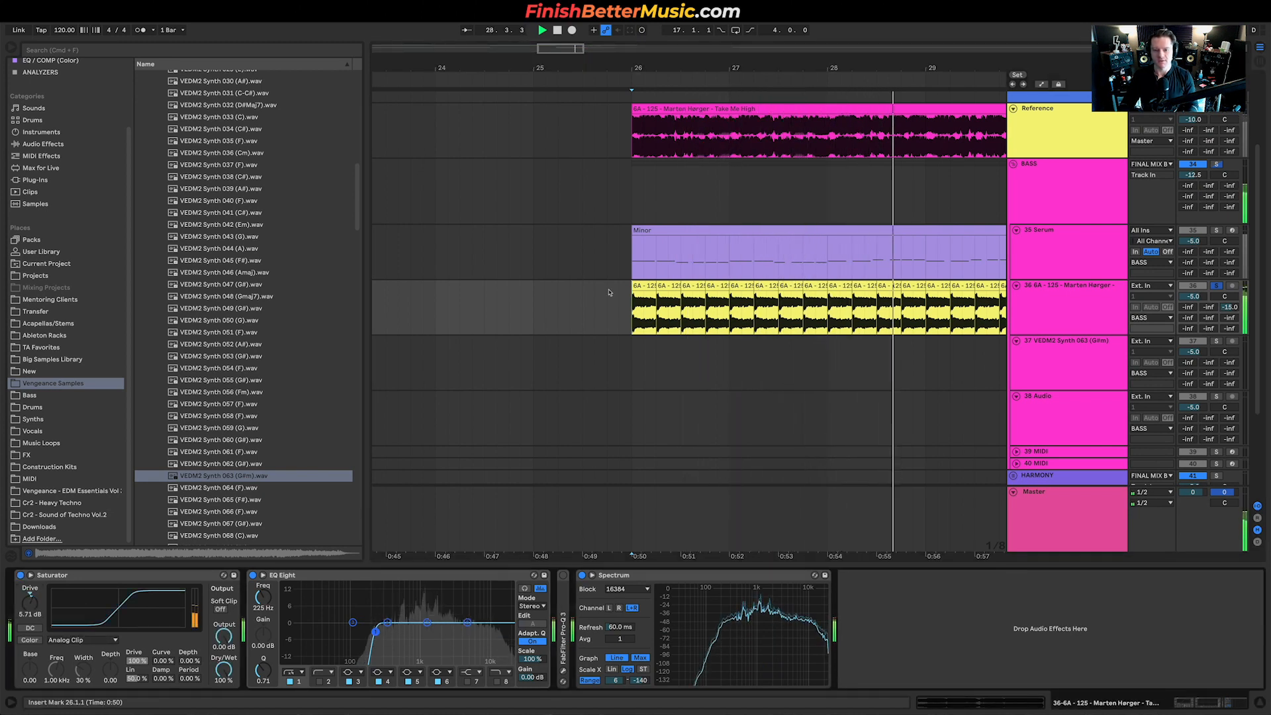
Add a short fade-in to track 36's first clip at bar 26 and play it
scroll(632, 300, up, 10)
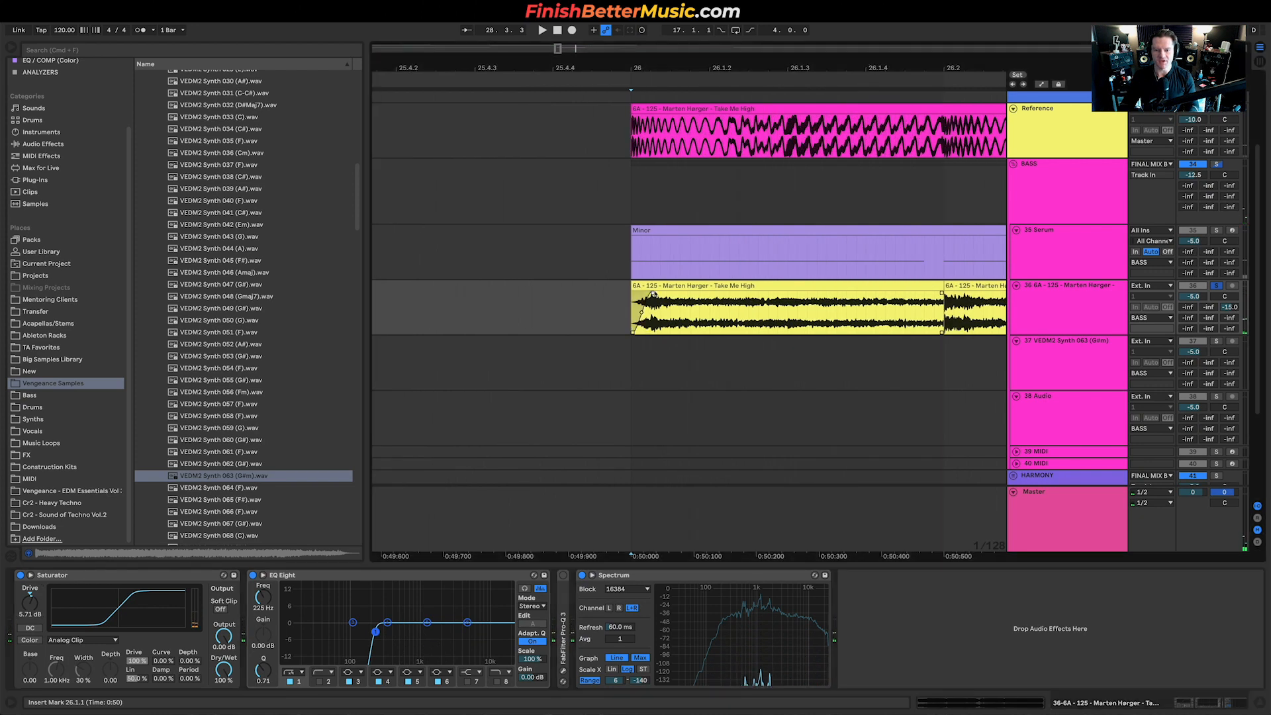
drag(634, 293, 653, 294)
key(space)
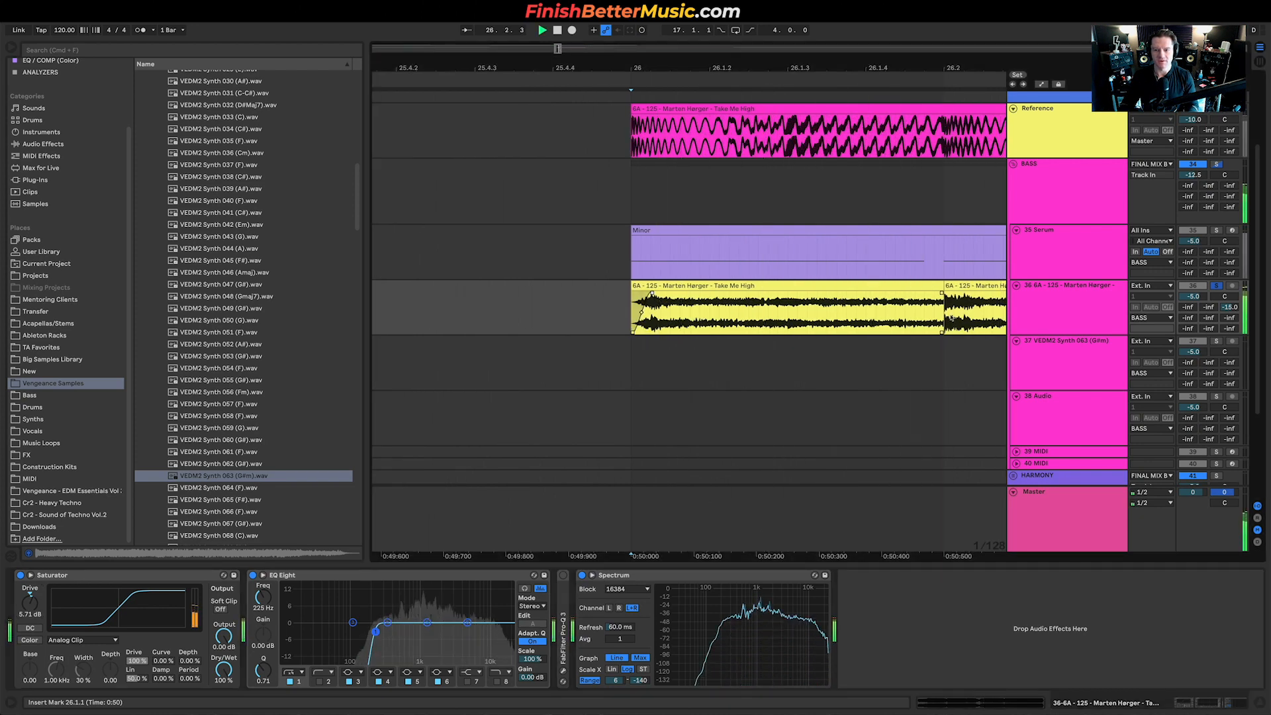
Add a fade-in to track 36's second clip at 26.2 and stop the playback
key(space)
drag(943, 293, 1005, 296)
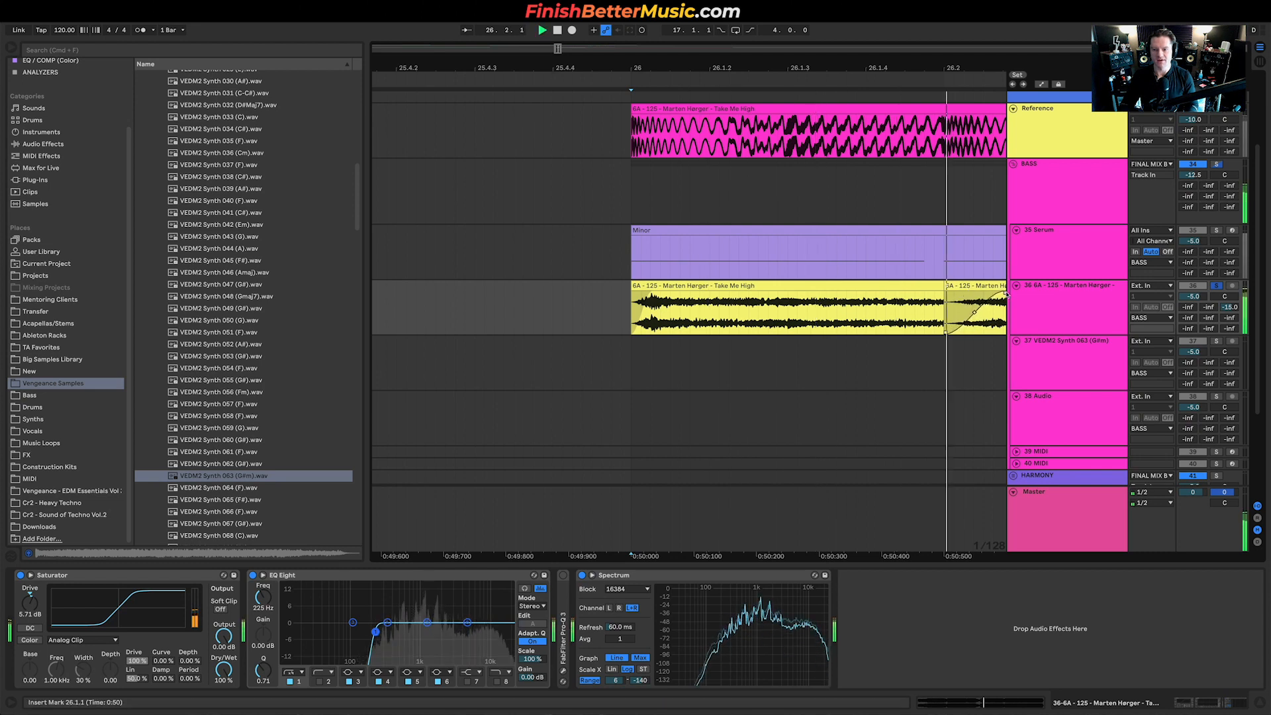
key(space)
scroll(842, 315, down, 10)
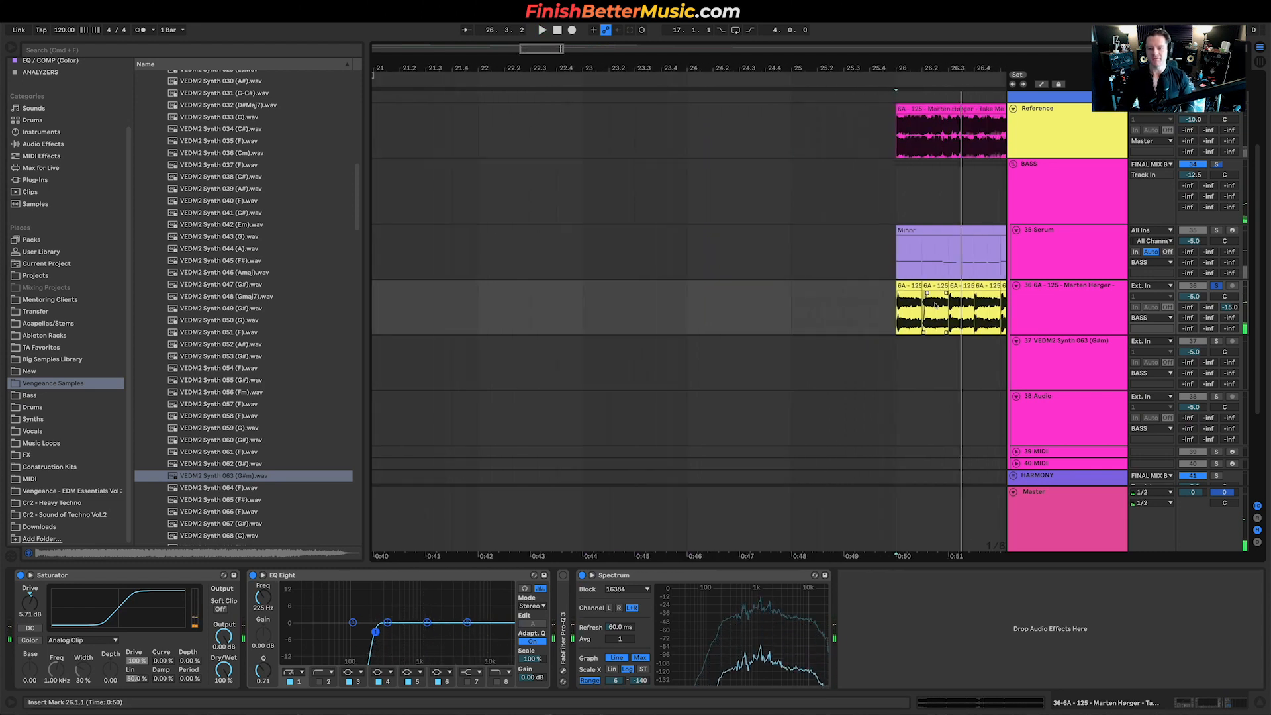
scroll(1044, 249, up, 4)
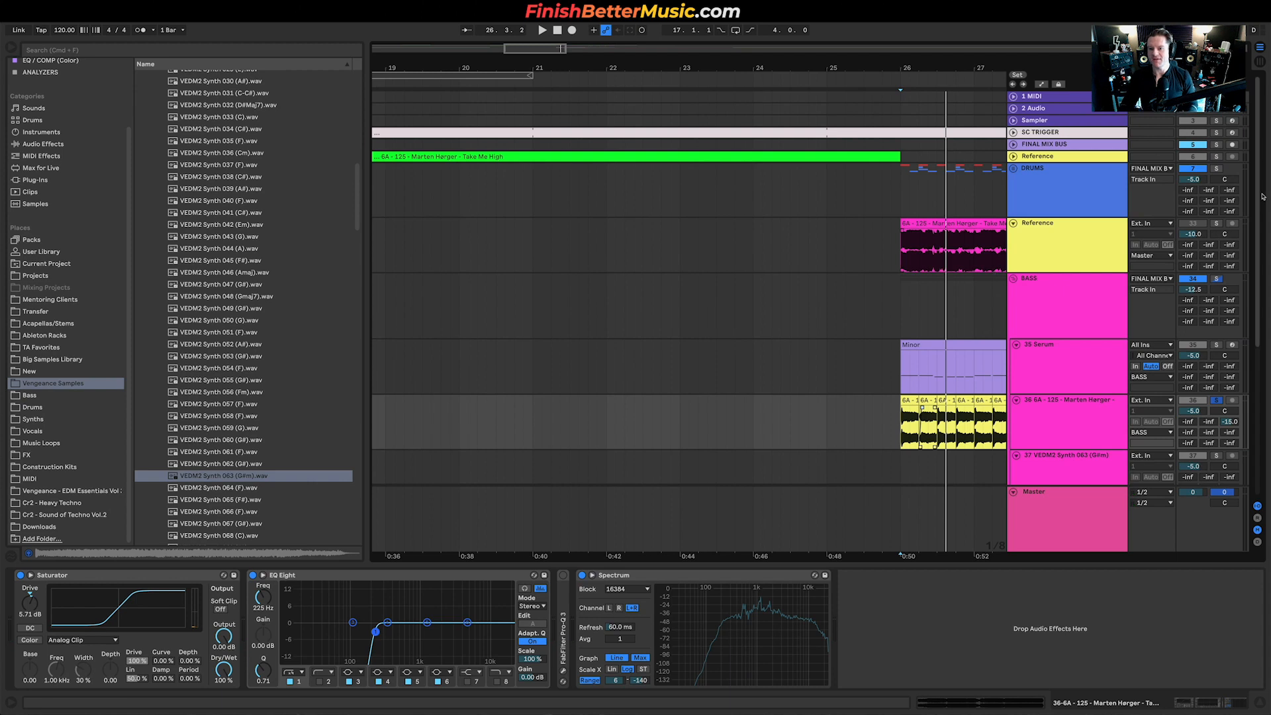
Play the arrangement from 24.3.3 into bar 29 to check track 36's hits against the drums and Serum bassline
click(805, 421)
key(space)
scroll(872, 396, right, 3)
scroll(873, 395, right, 2)
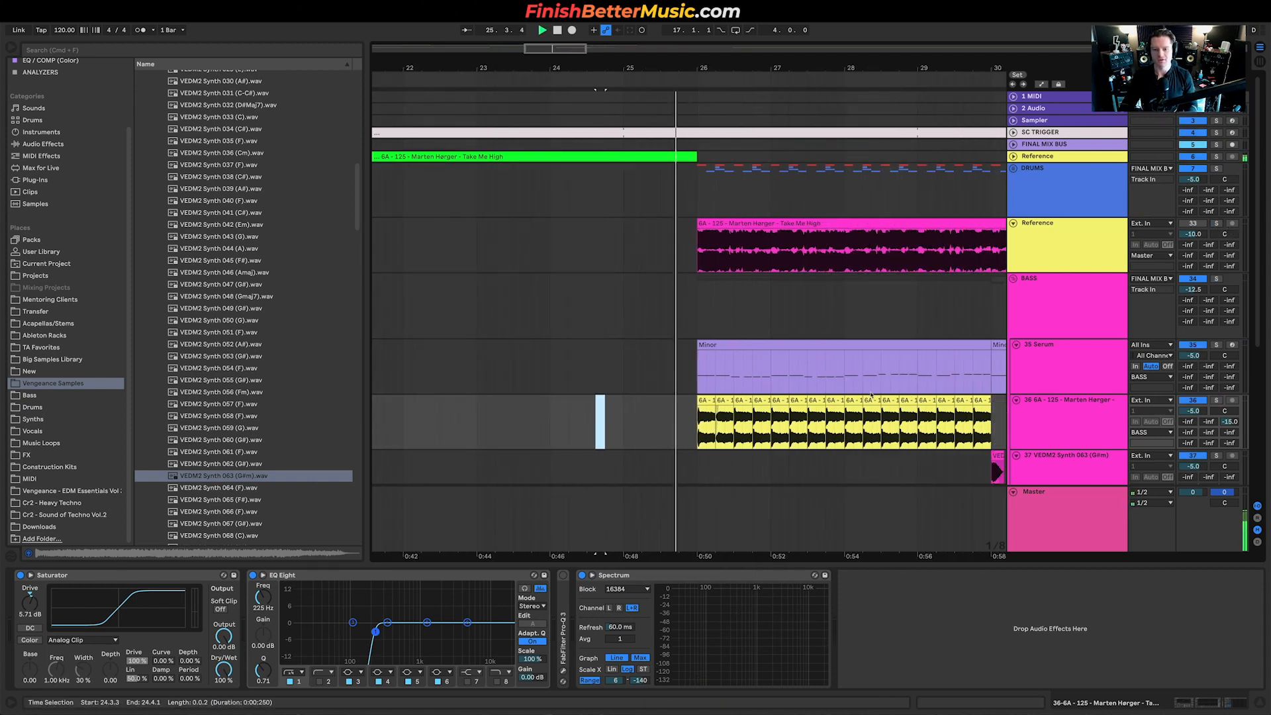
scroll(872, 396, right, 1)
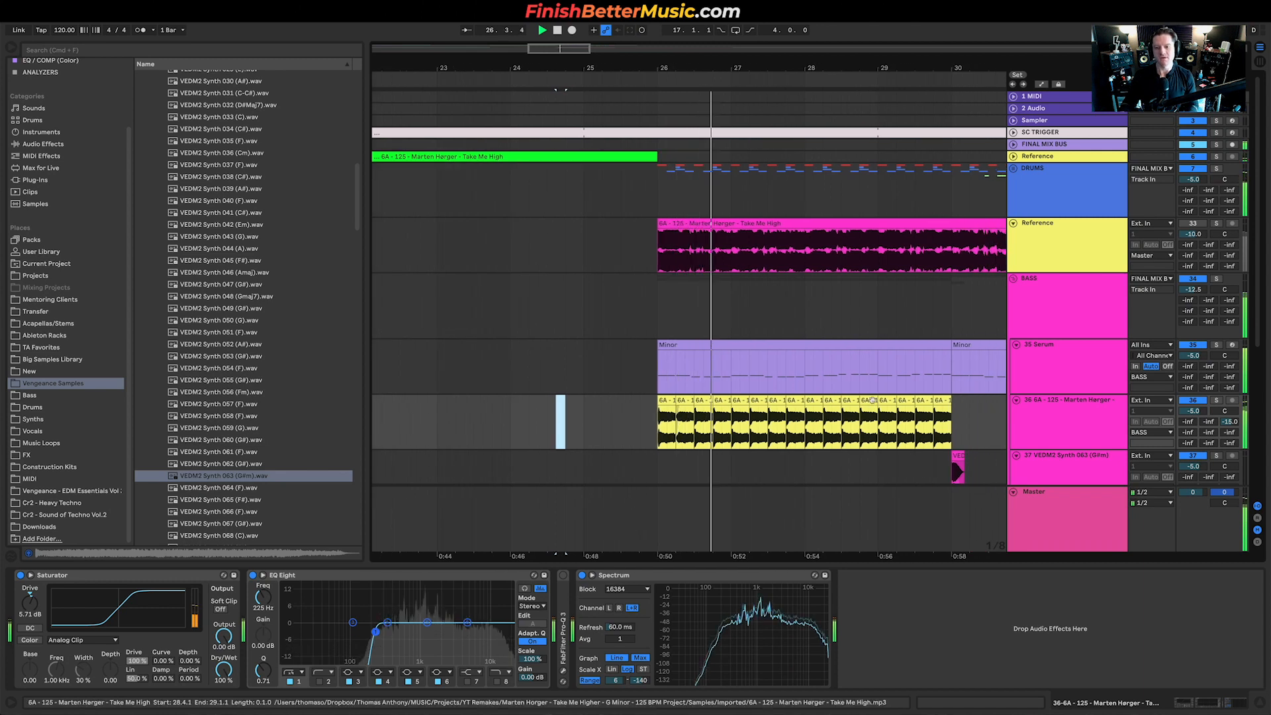
scroll(872, 396, right, 2)
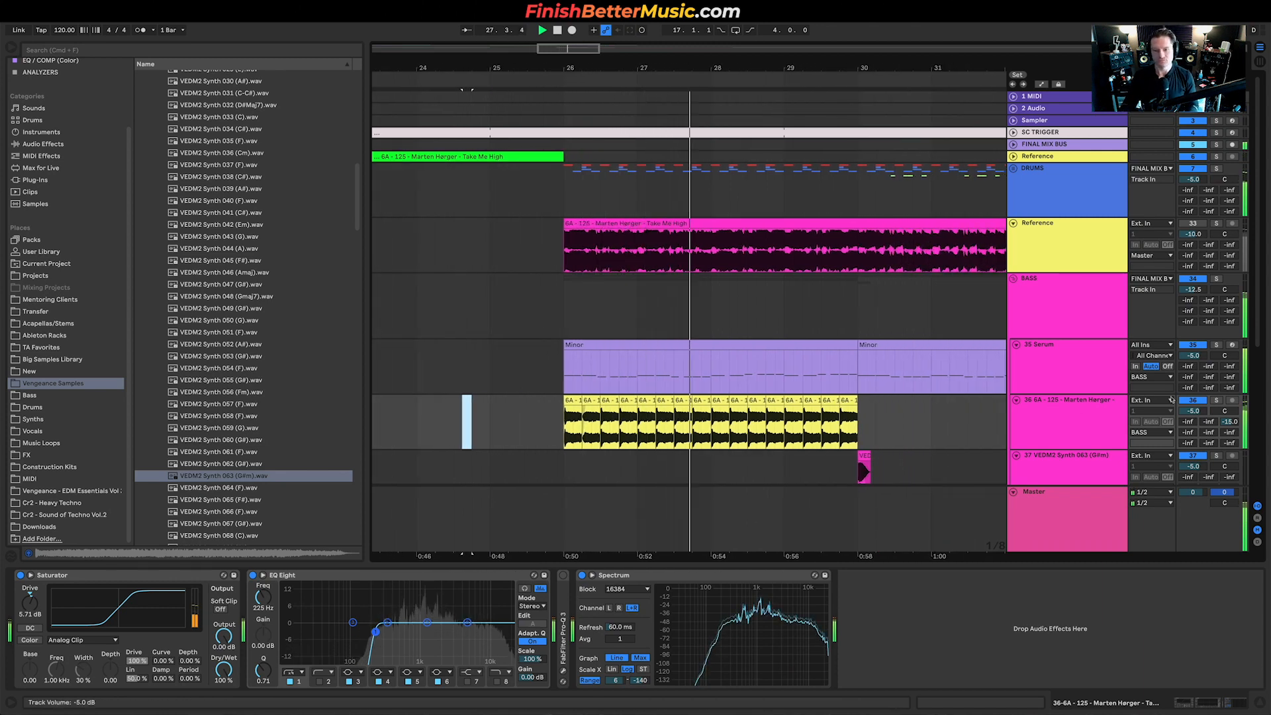
scroll(845, 427, down, 1)
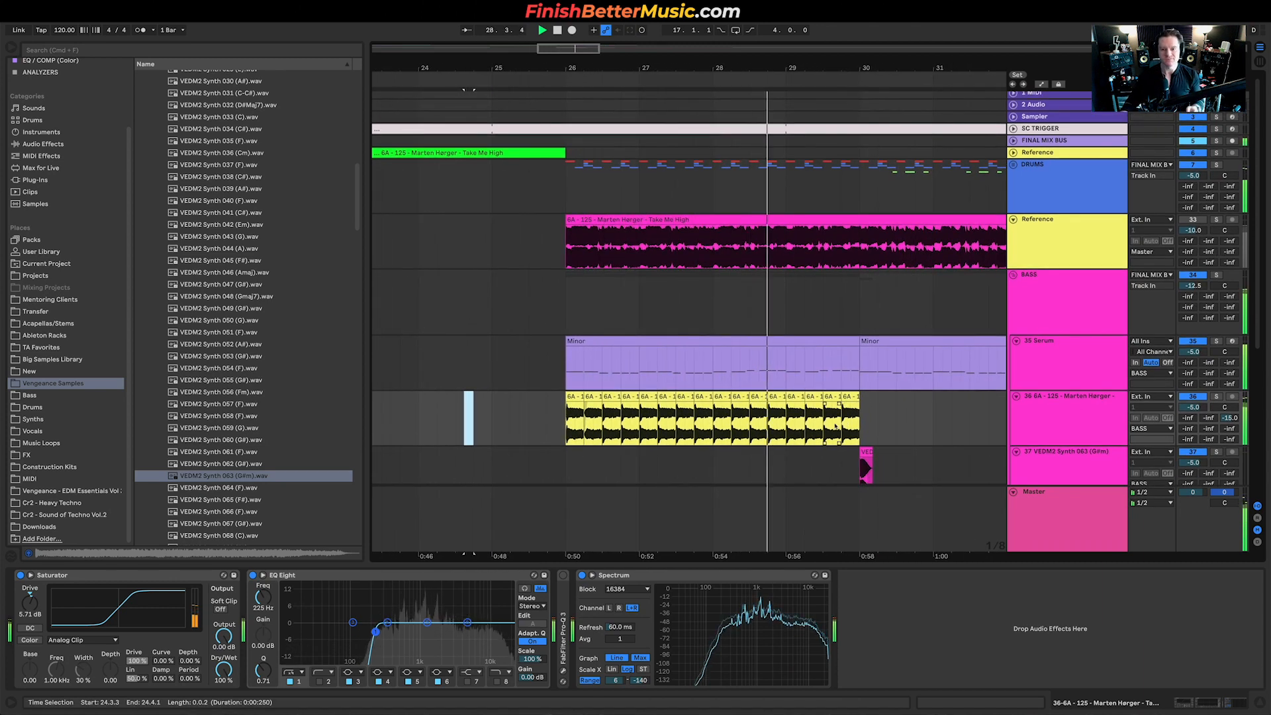
scroll(834, 422, right, 1)
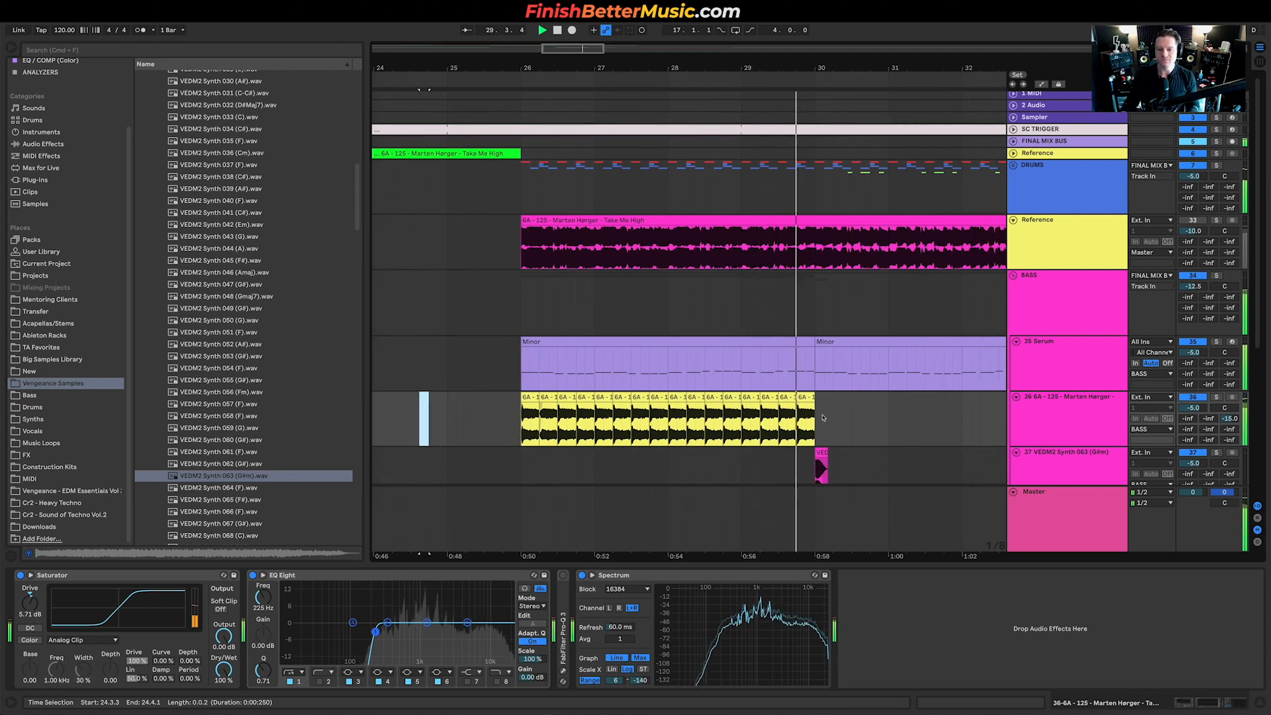
Activate the Saturator on track 37 and set its drive to 7.43 dB
scroll(951, 429, down, 3)
click(1038, 383)
key(space)
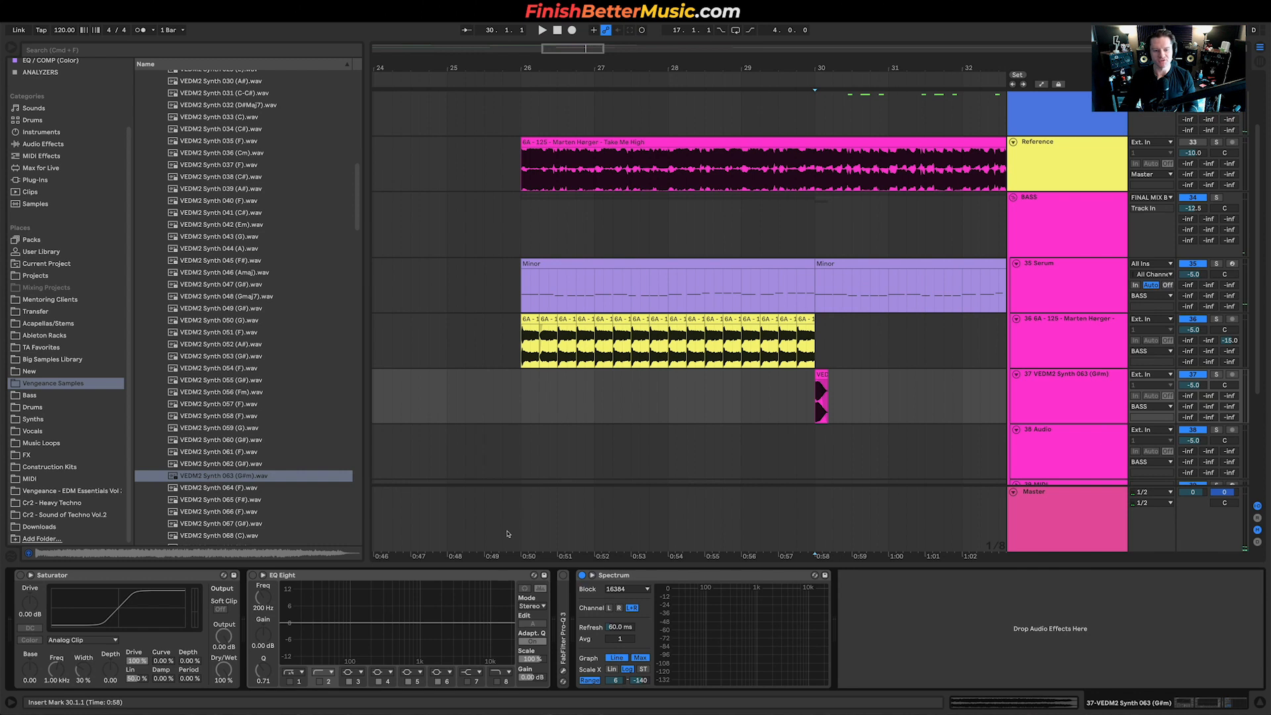
click(21, 576)
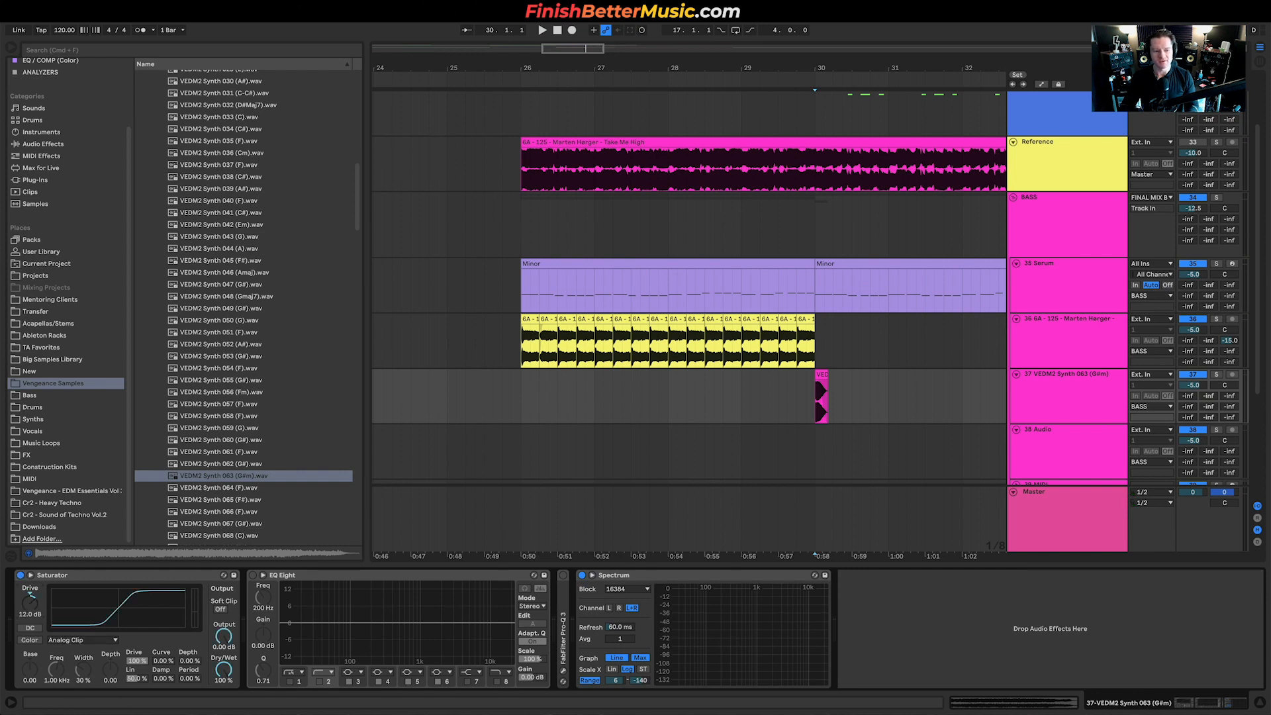
drag(30, 602, 30, 609)
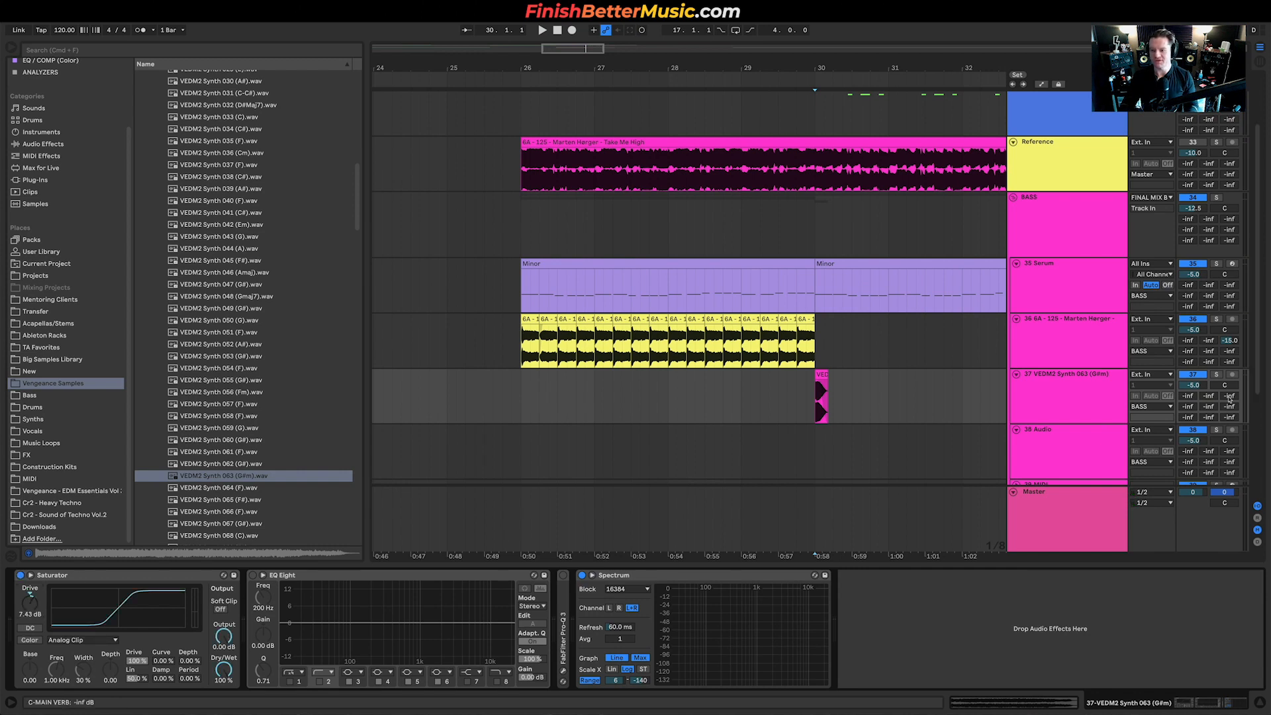
Set track 37's C-MAIN VERB send to -7.5 dB and play the clip in context from 29.4.3
drag(1229, 396, 1229, 351)
click(782, 402)
click(806, 402)
key(space)
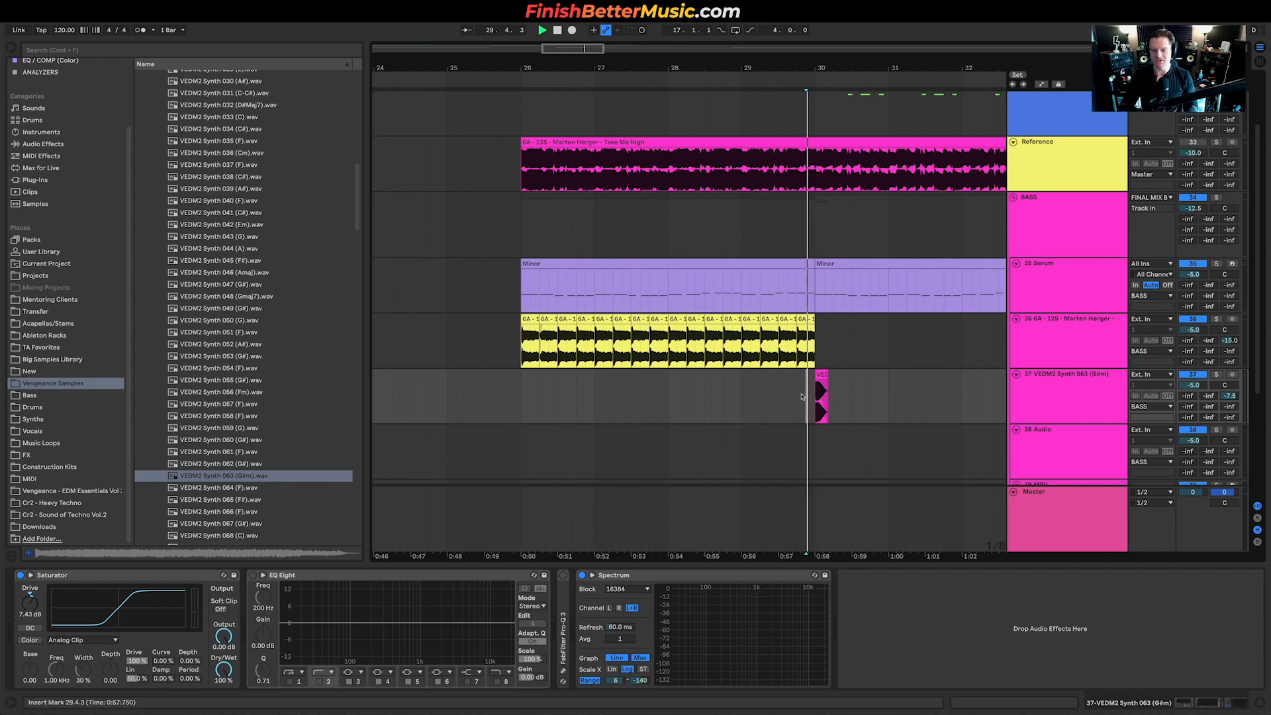
scroll(944, 480, up, 5)
scroll(827, 278, down, 4)
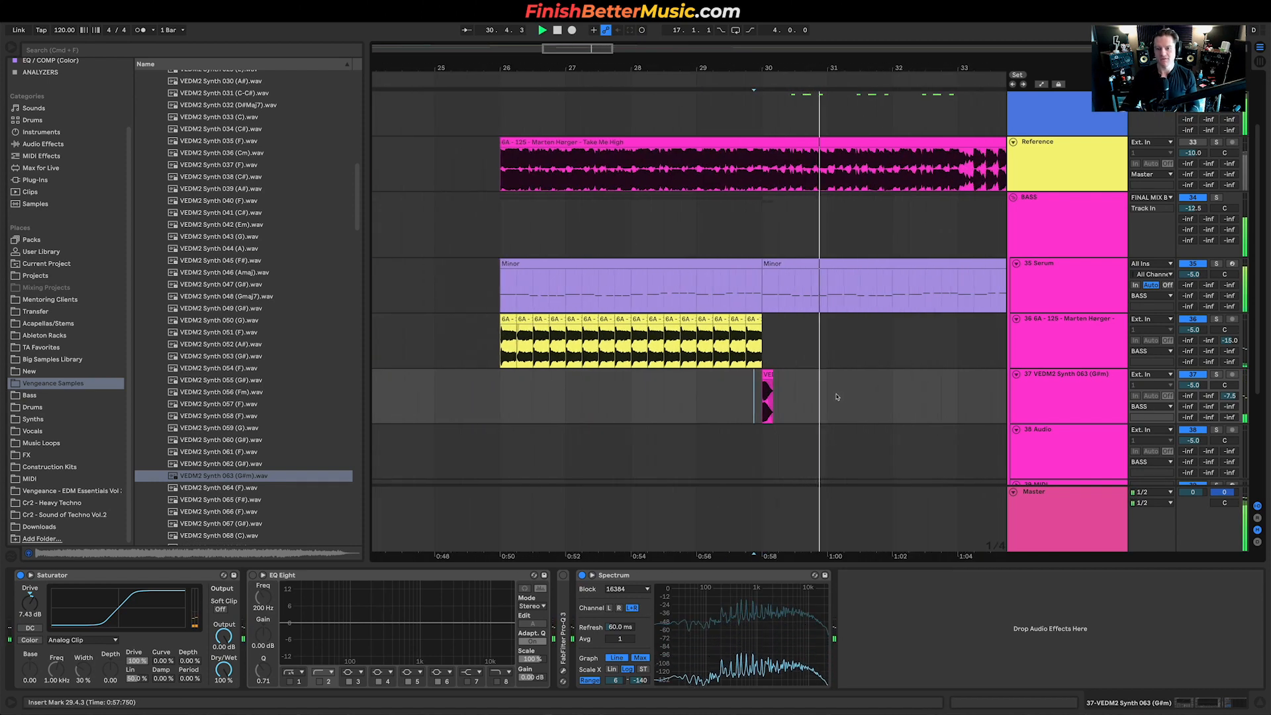
scroll(751, 259, down, 4)
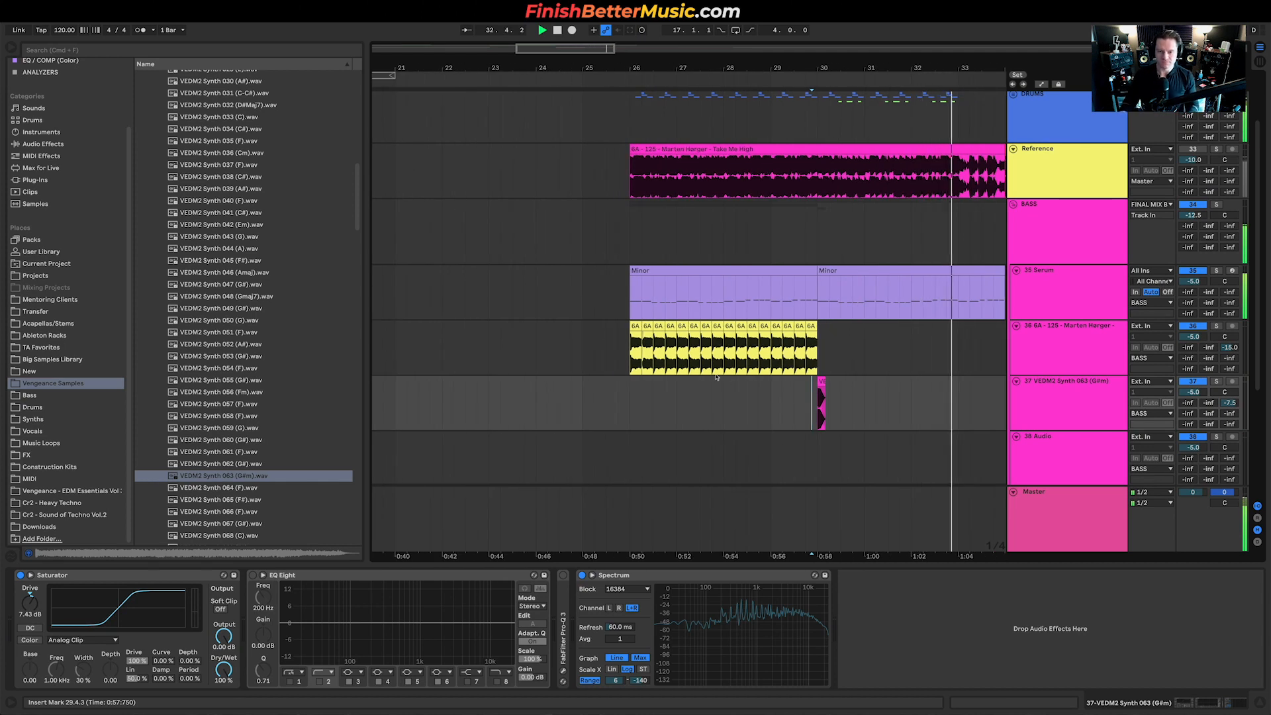
Play briefly from bar 26, inspect the 35 Serum track's device chain, and place the insert mark at 26.1.1
click(632, 358)
key(space)
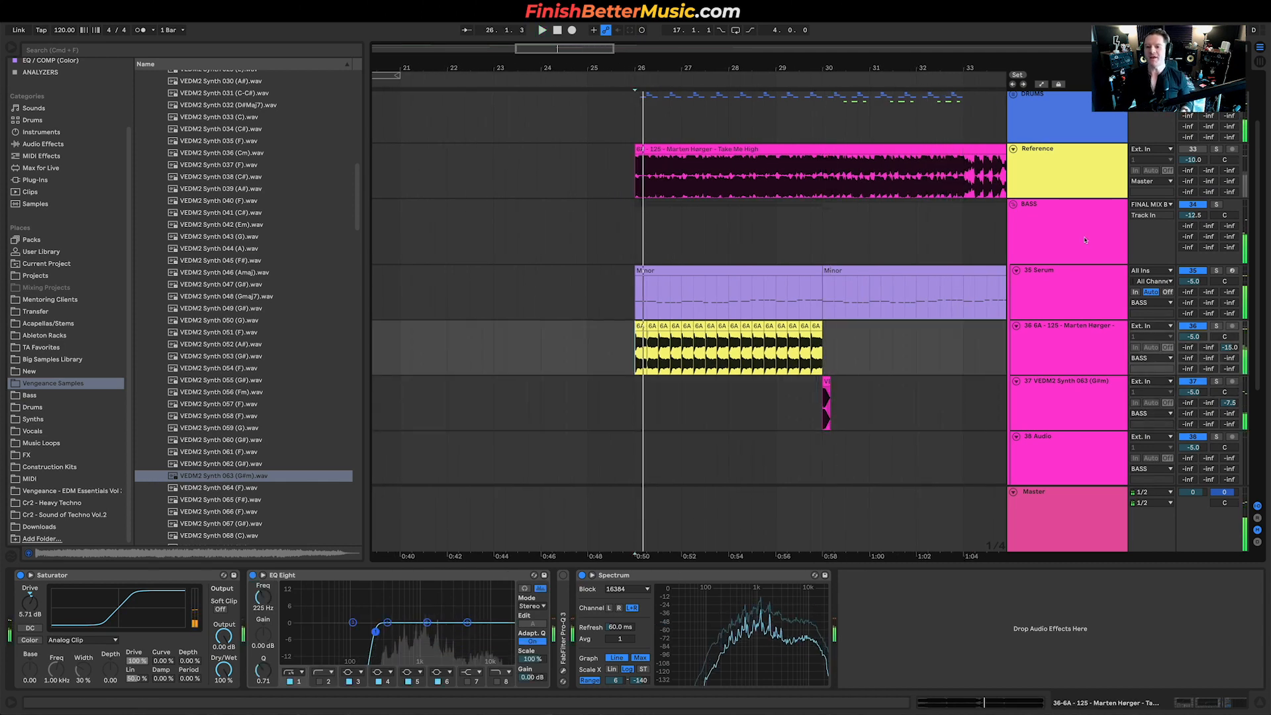
click(1045, 279)
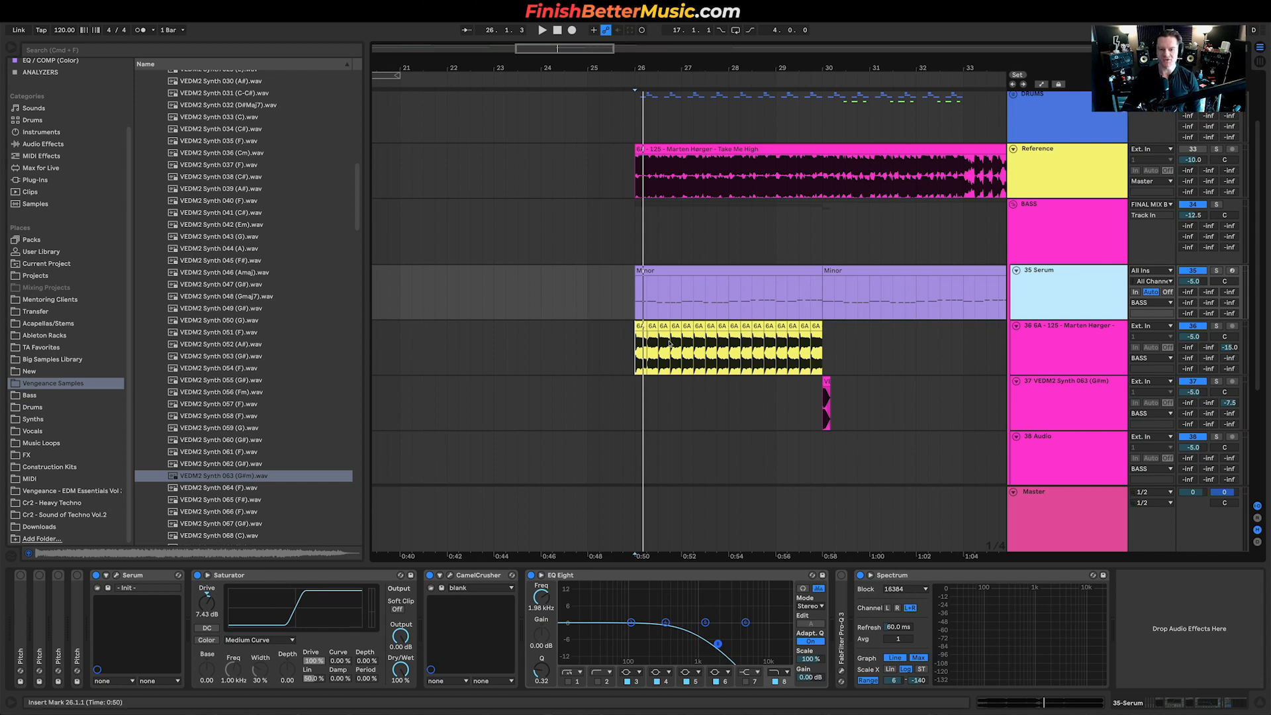
click(680, 362)
click(635, 361)
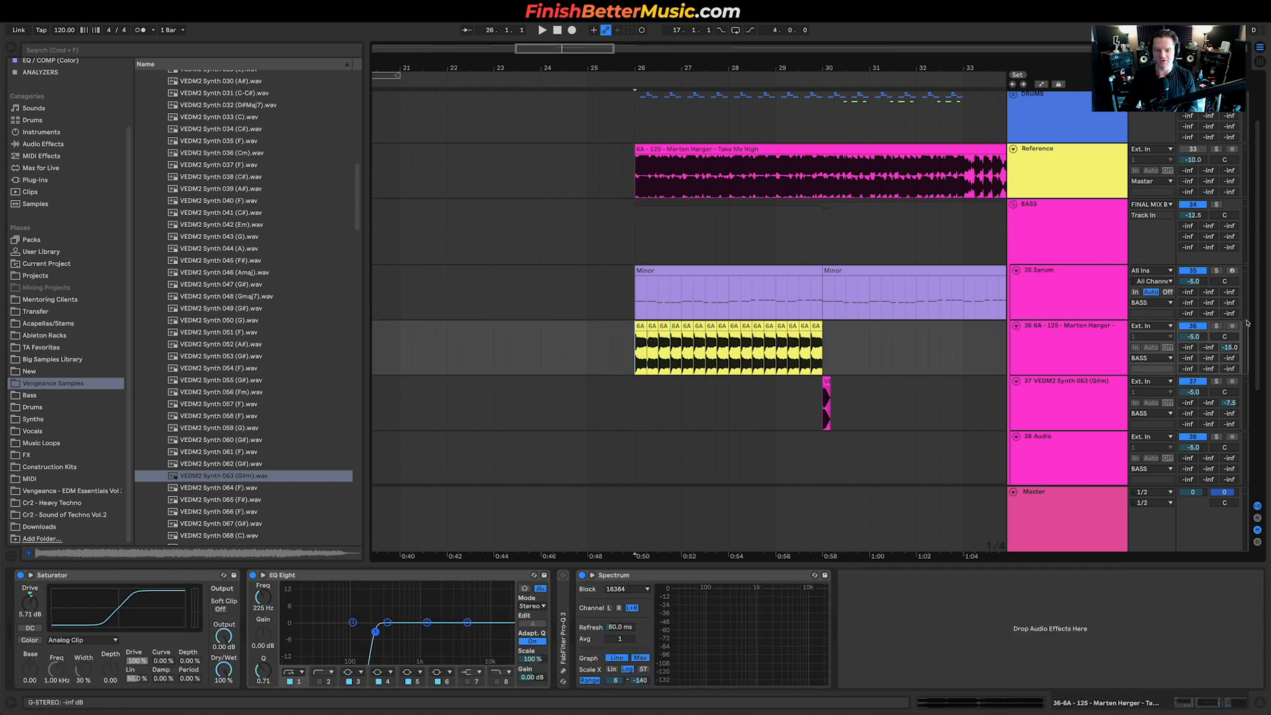
Raise track 36's volume to -1.3 dB while playing from 26.1.1
key(space)
drag(1194, 336, 1194, 322)
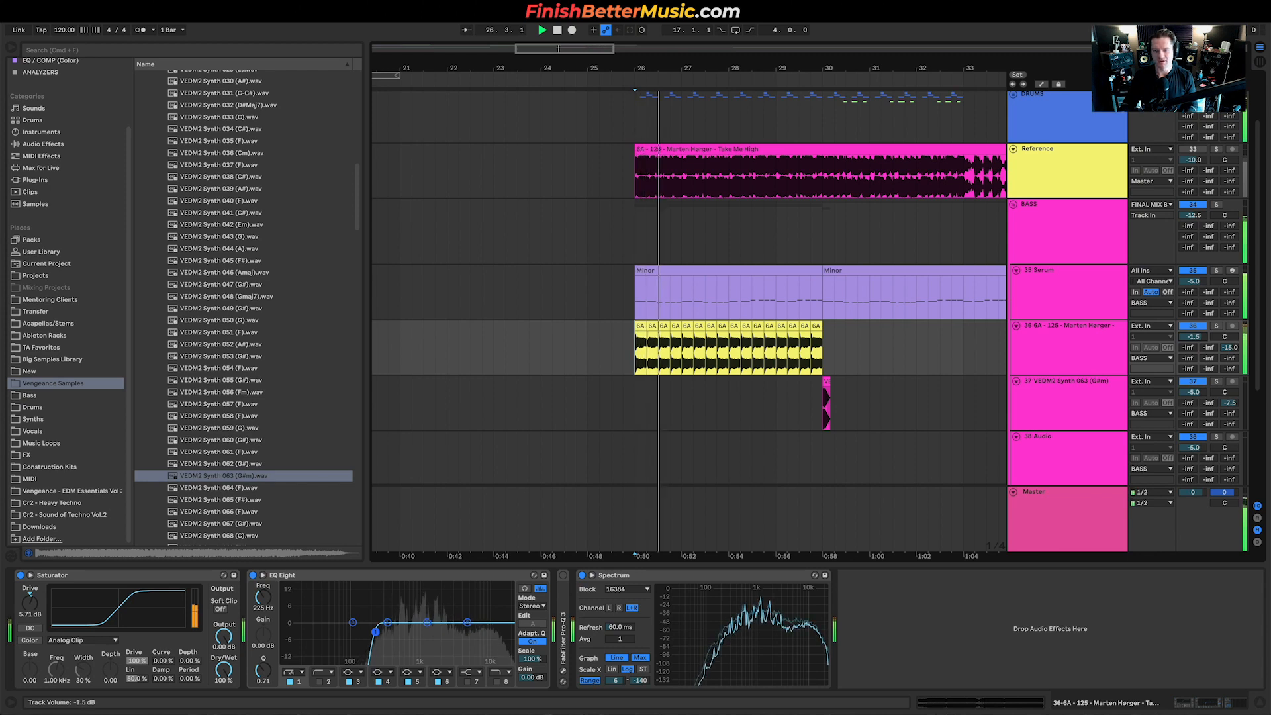
scroll(714, 349, up, 1)
key(space)
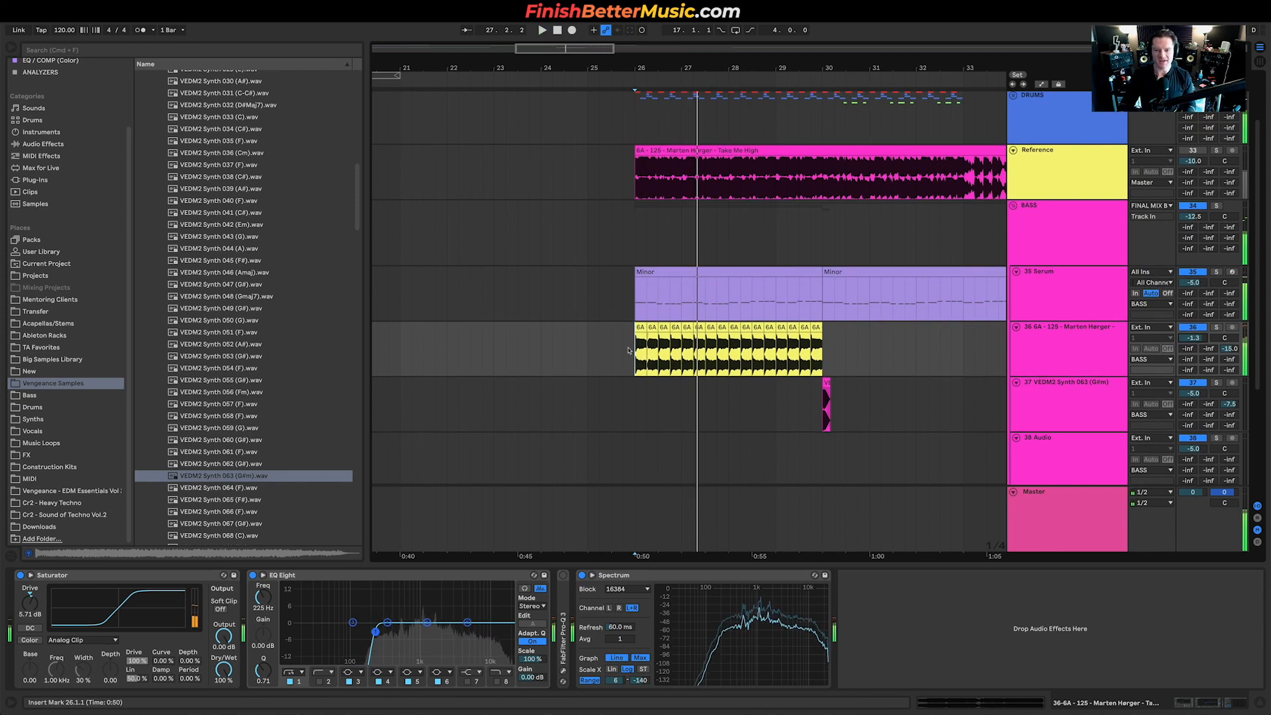
shift+click(806, 344)
scroll(616, 158, up, 1)
Fold the BASS group and set its volume to -10.0 dB while playing the mix from 26.1.1
drag(635, 196, 753, 193)
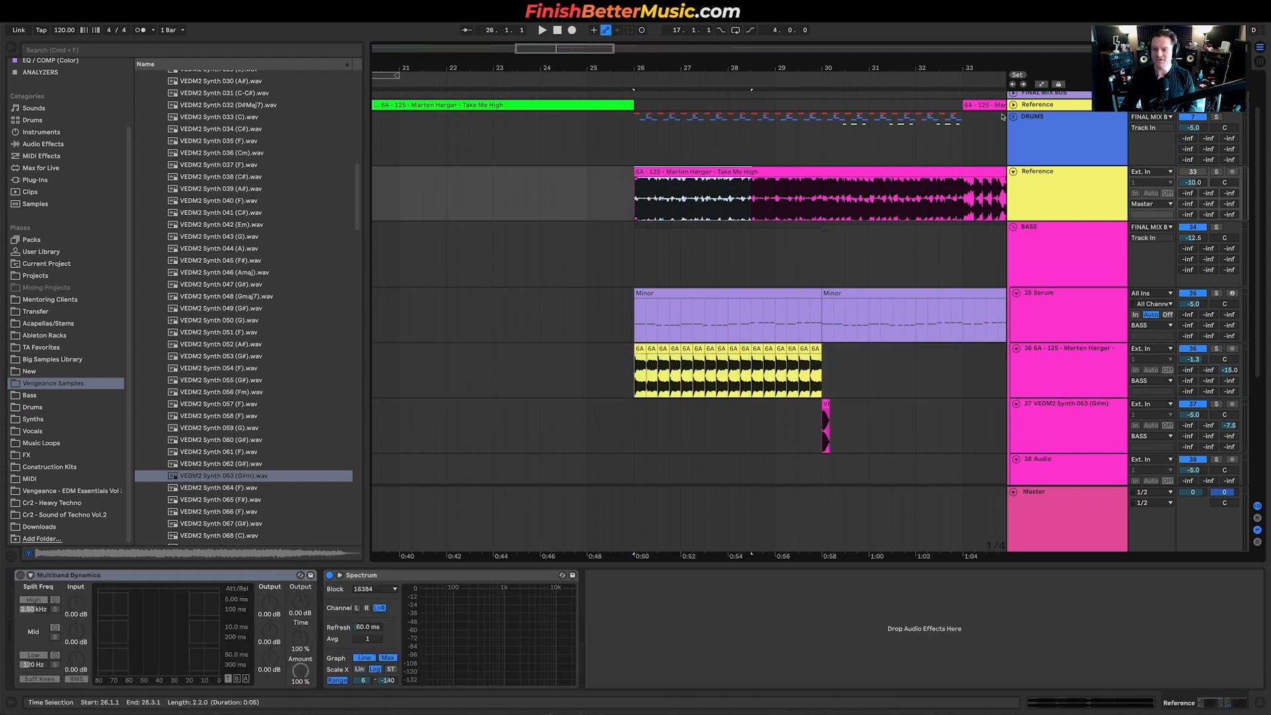
key(Tab)
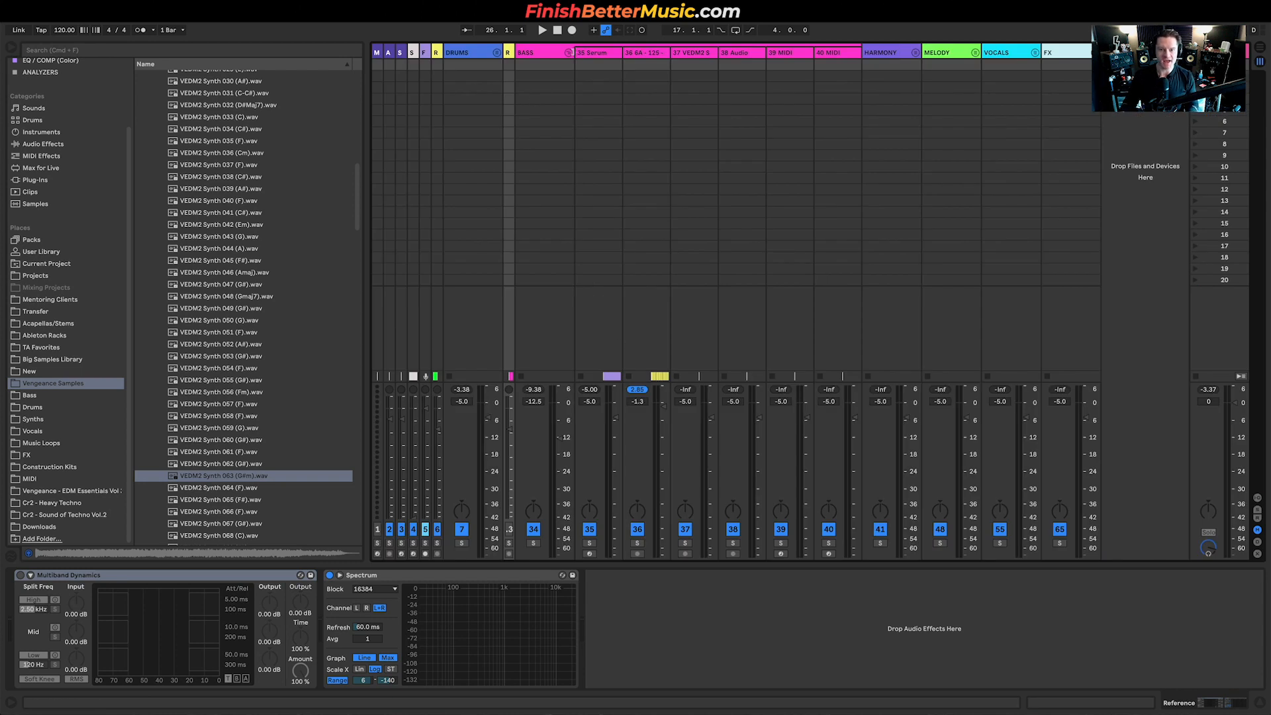
click(569, 52)
key(space)
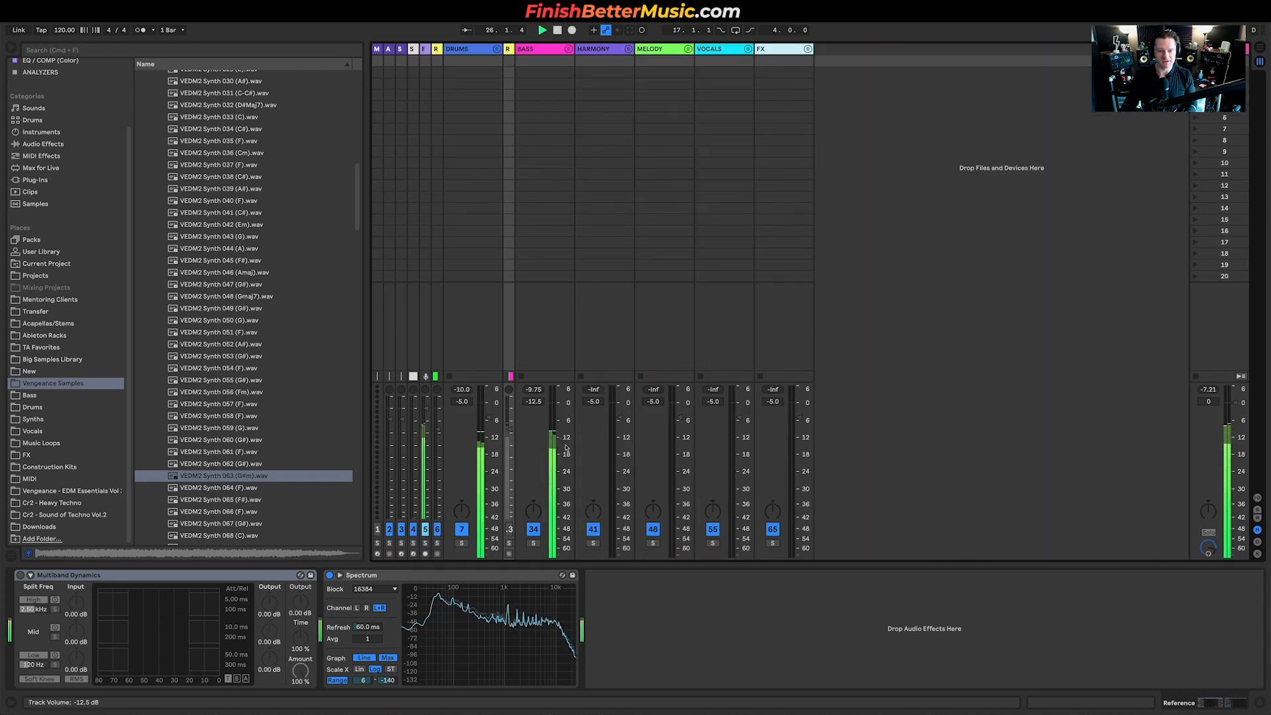
drag(558, 437, 557, 430)
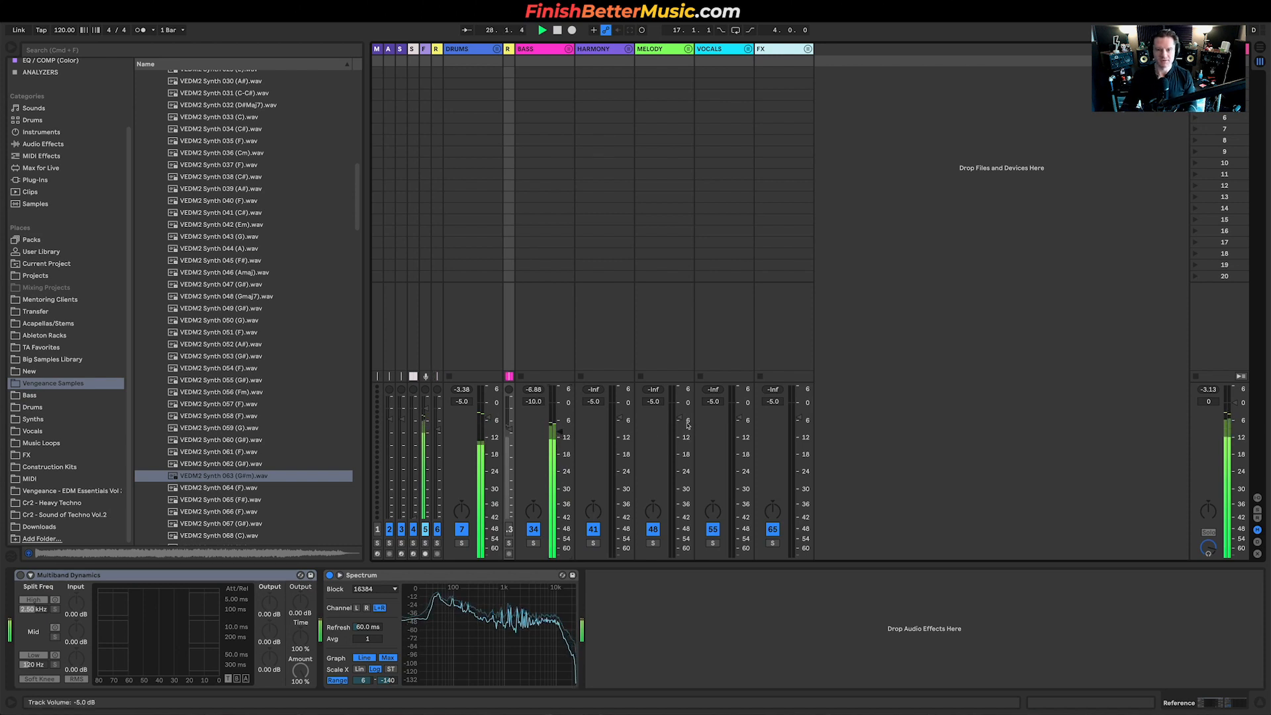
key(Tab)
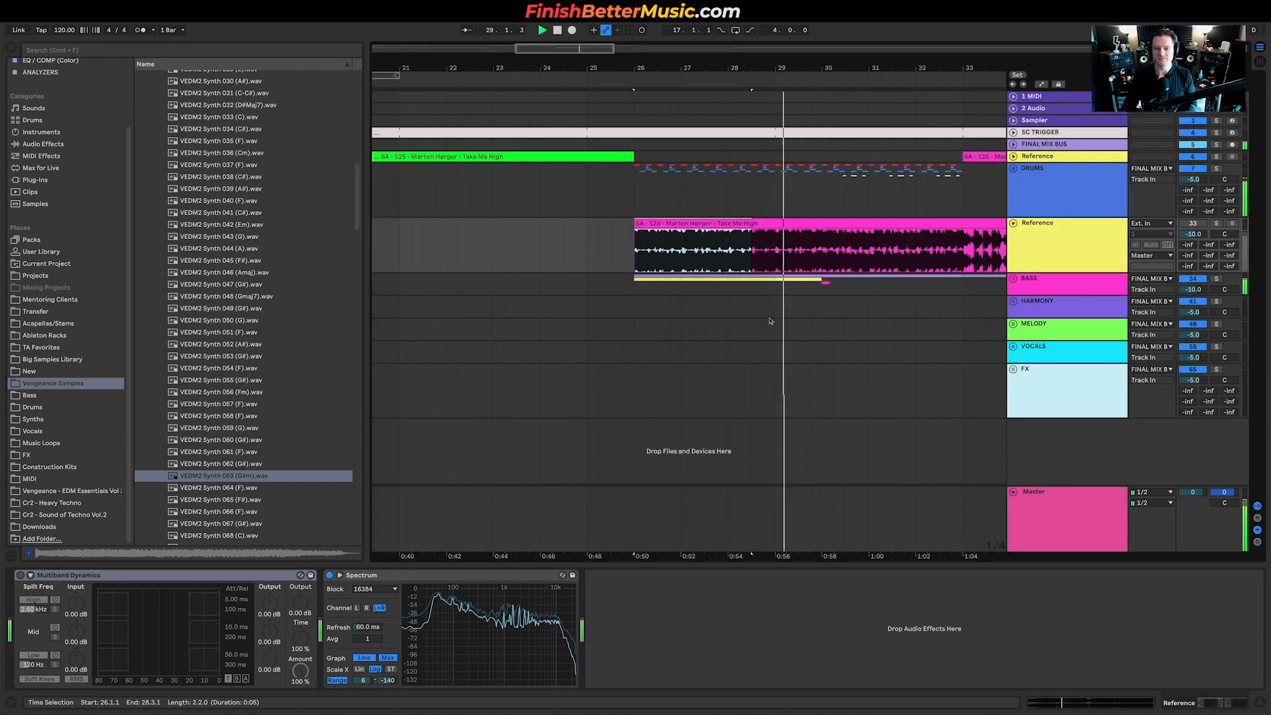
scroll(590, 210, left, 2)
scroll(590, 210, down, 3)
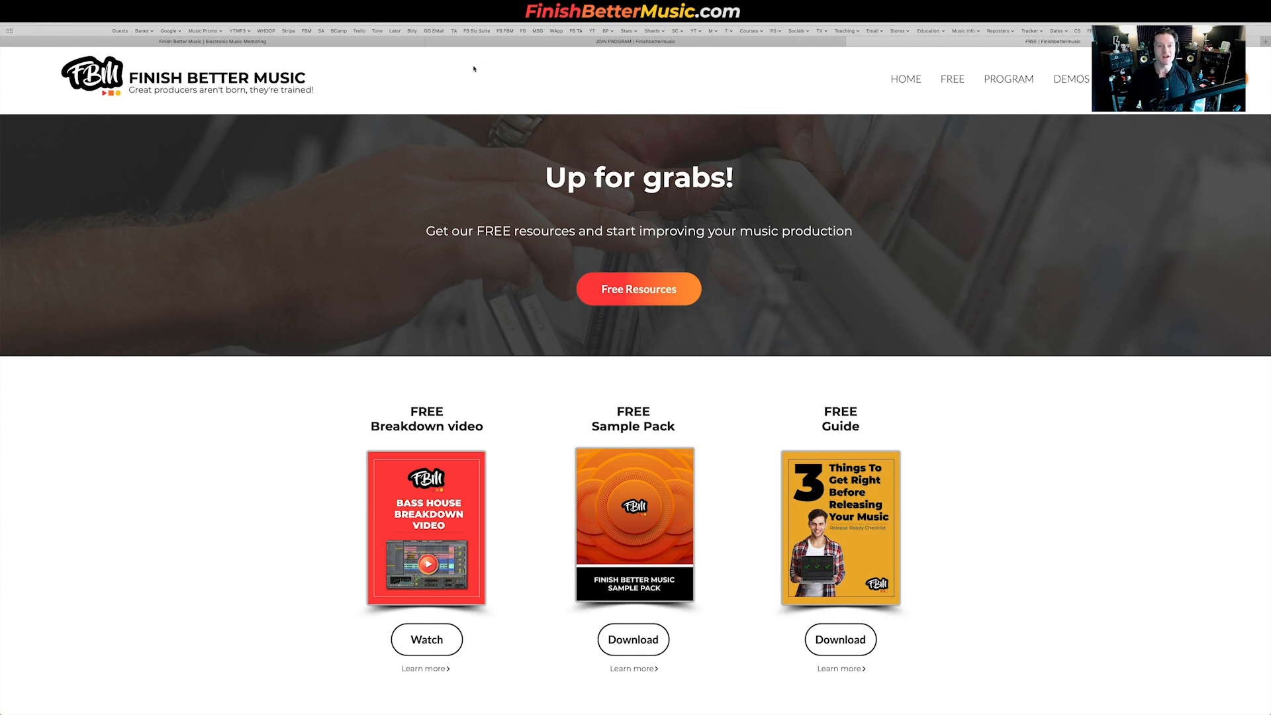
Switch to the browser and look through the Finish Better Music home page
click(573, 45)
scroll(740, 321, up, 20)
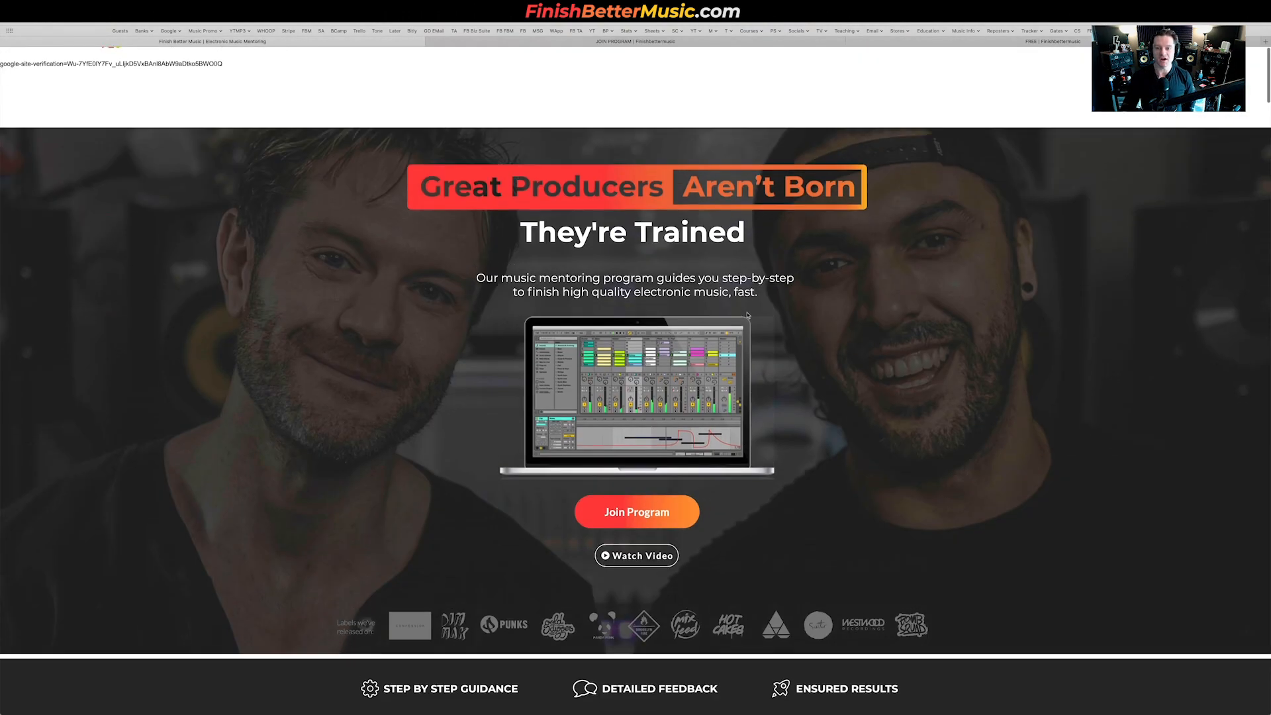
scroll(747, 303, down, 20)
scroll(746, 304, down, 10)
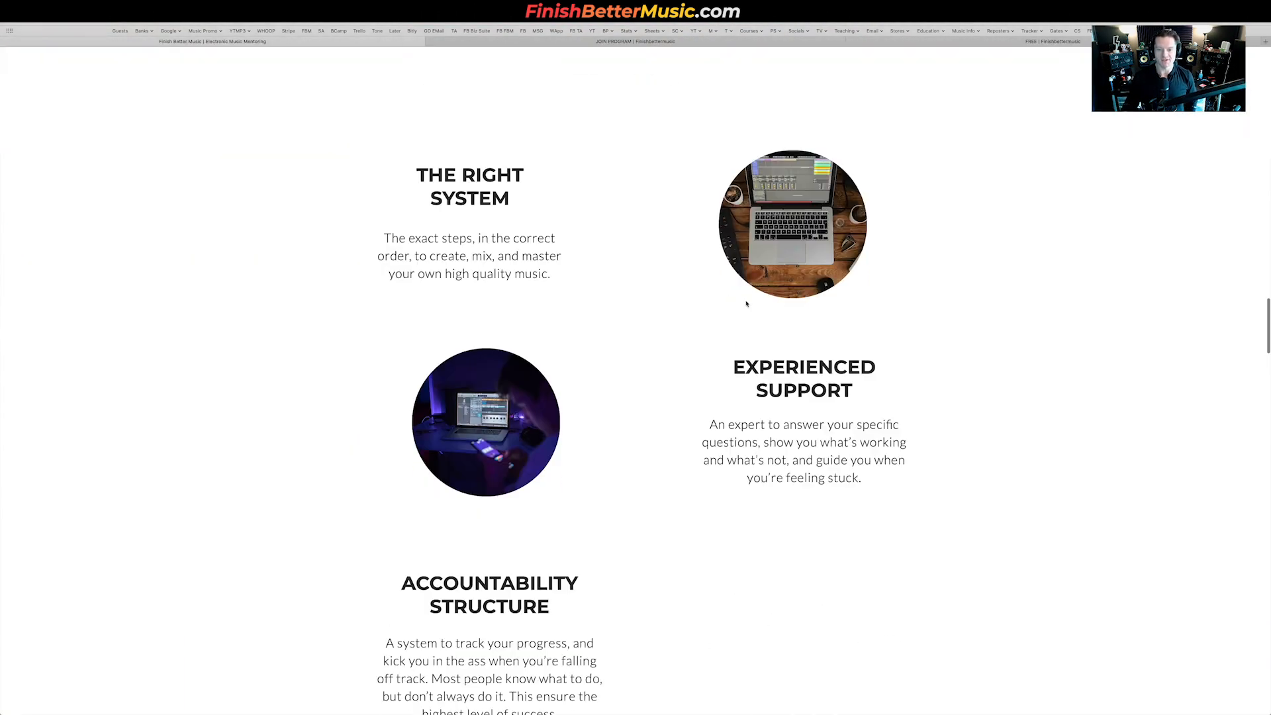
Examine the JOIN PROGRAM application form, from the contact fields through the questions on music, occupation and expectations
click(634, 44)
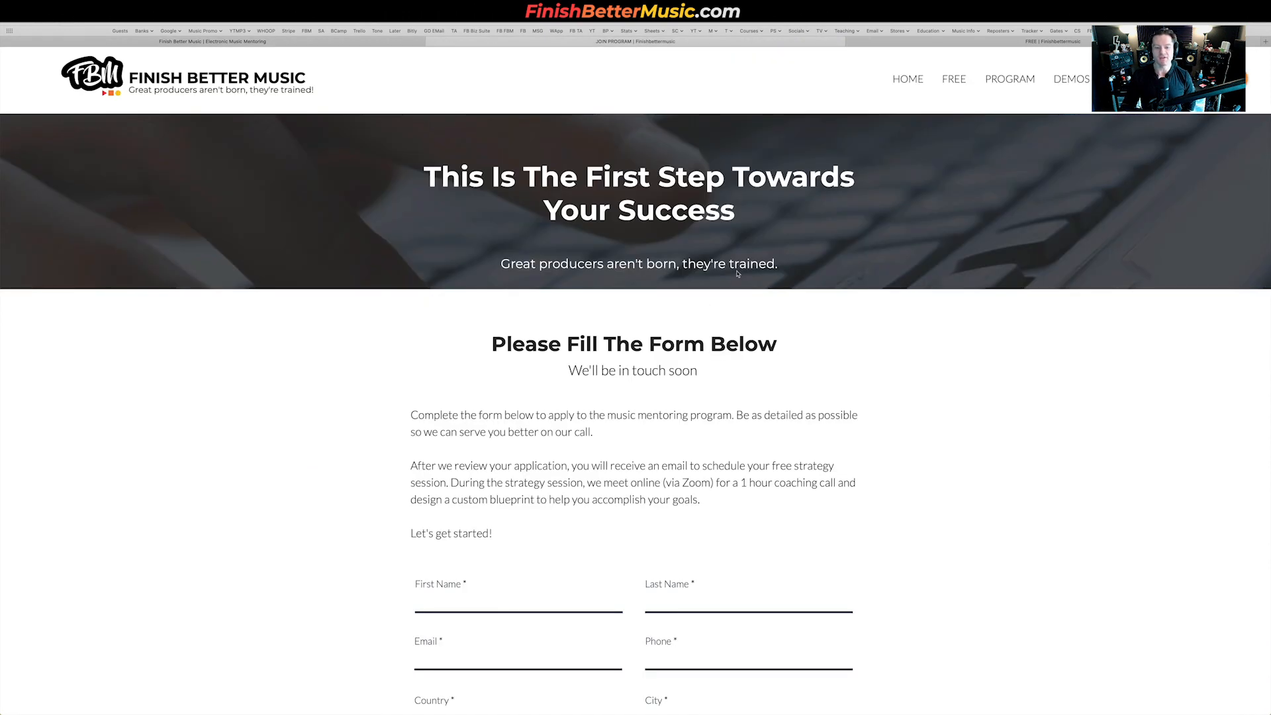
scroll(457, 280, down, 15)
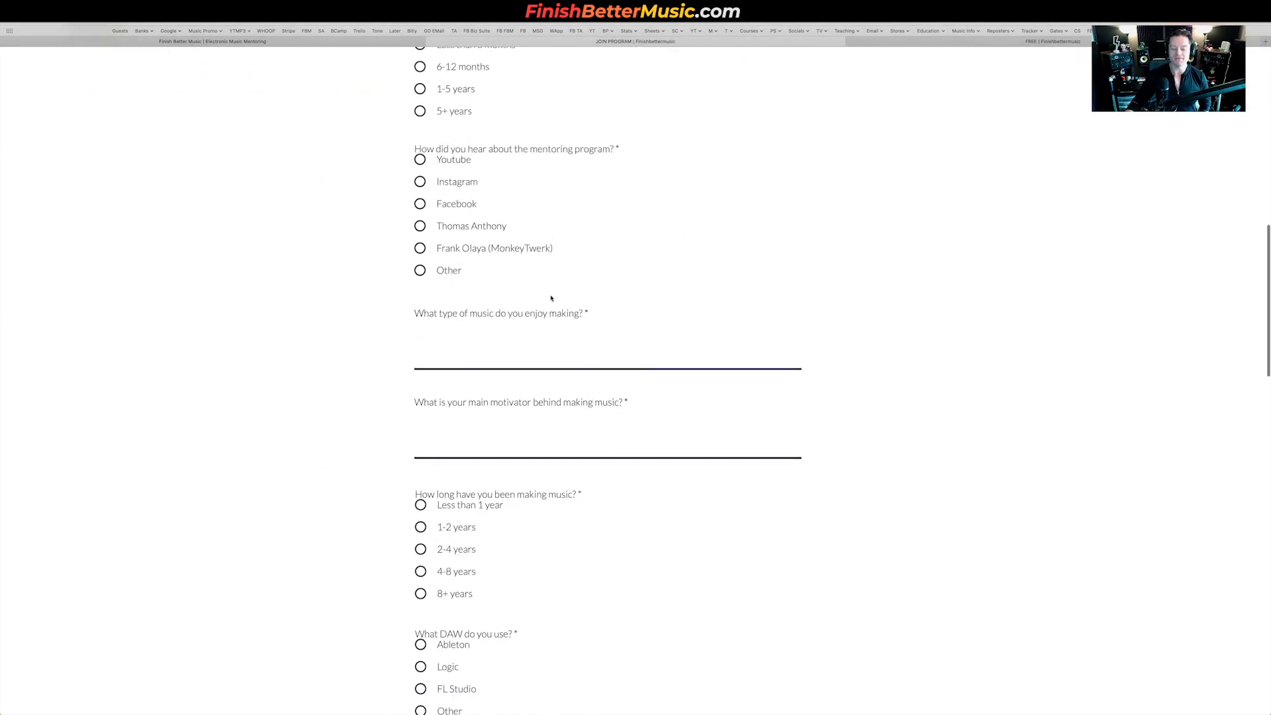
scroll(778, 303, up, 15)
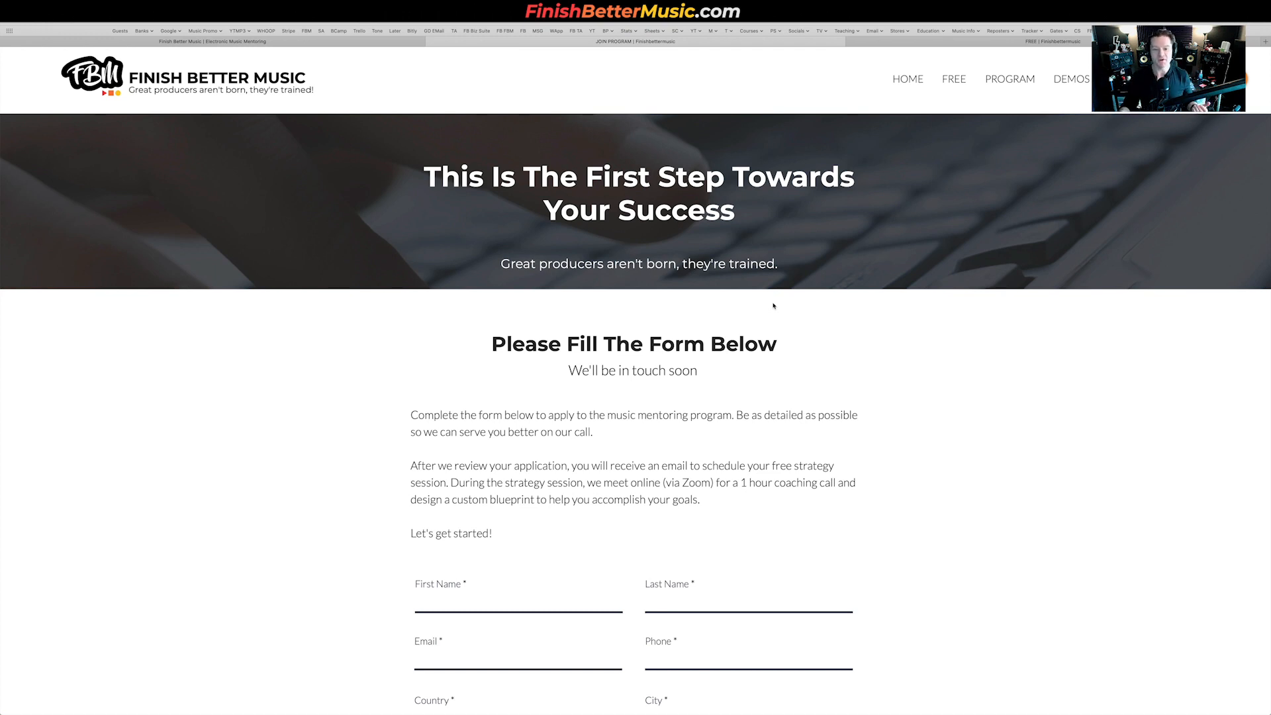
scroll(768, 310, down, 3)
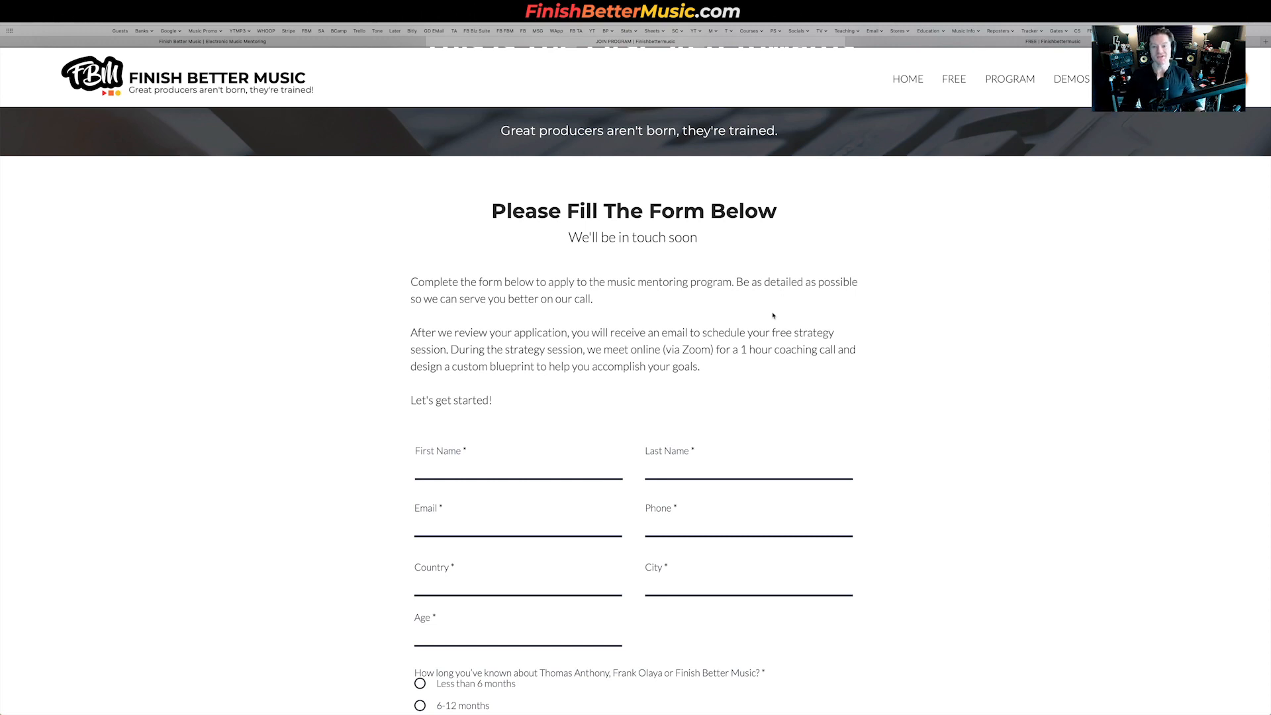
scroll(767, 316, down, 10)
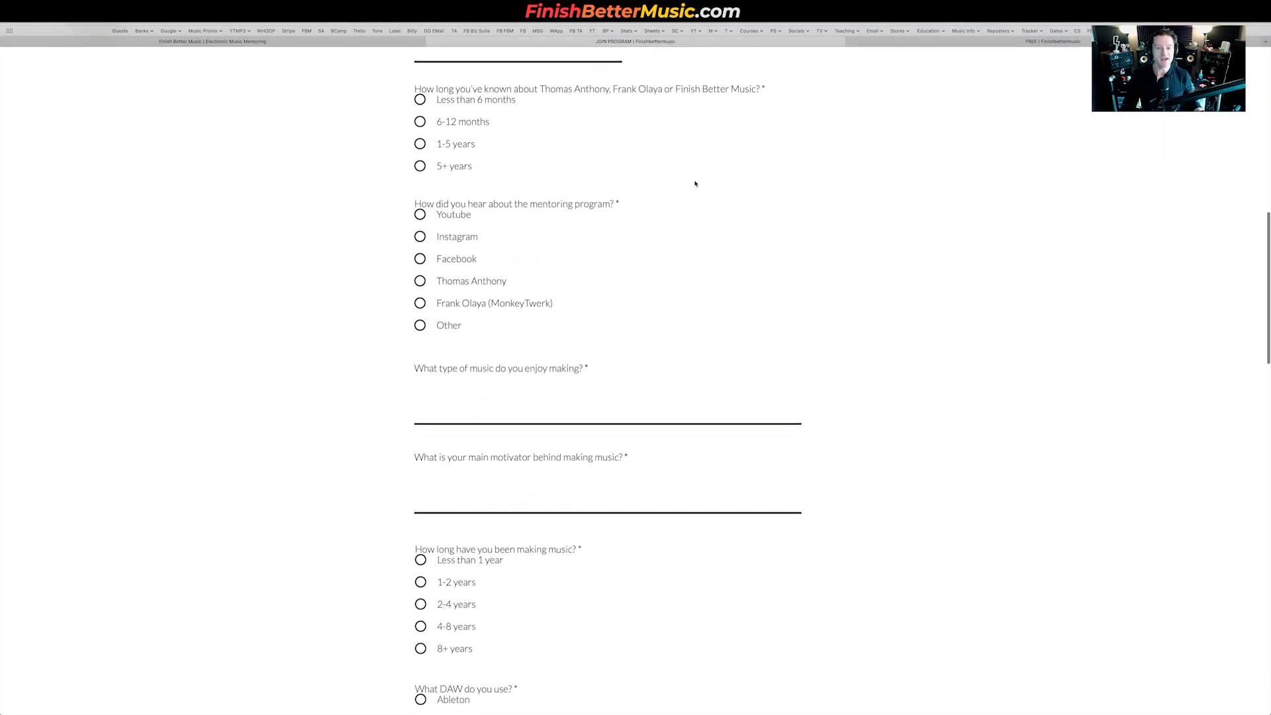
scroll(805, 196, up, 12)
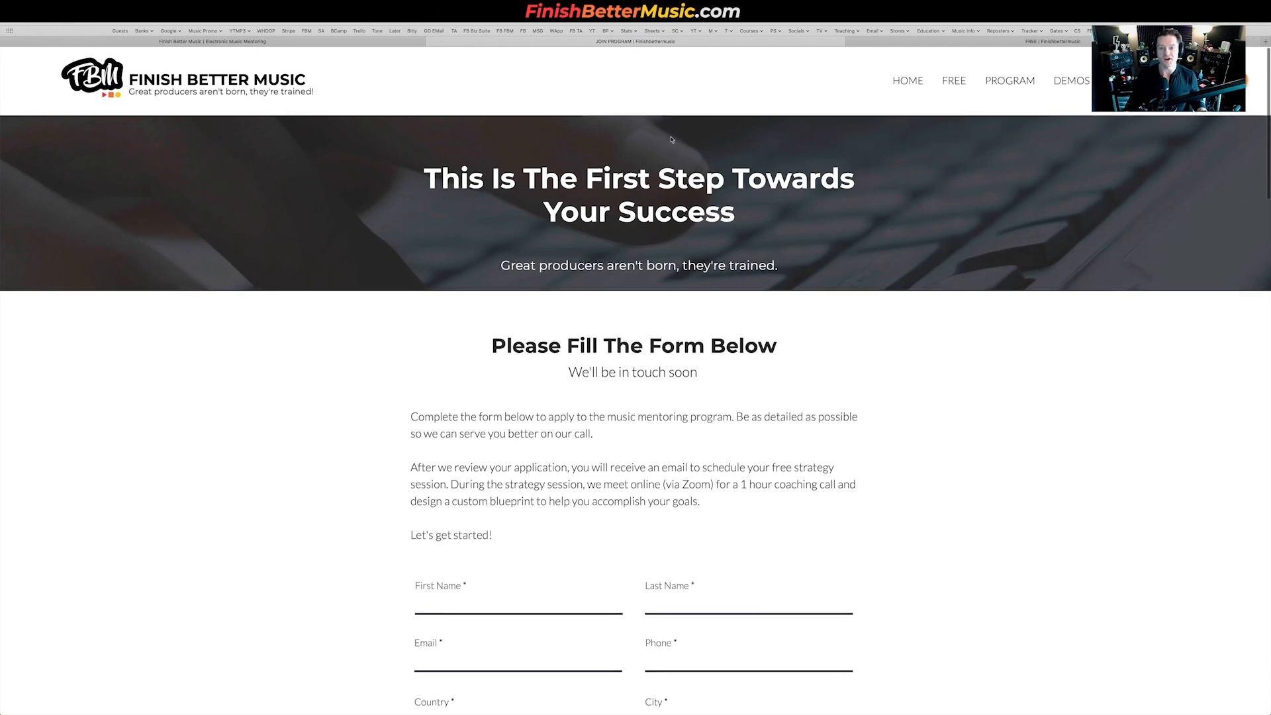
scroll(758, 321, down, 6)
scroll(758, 321, down, 7)
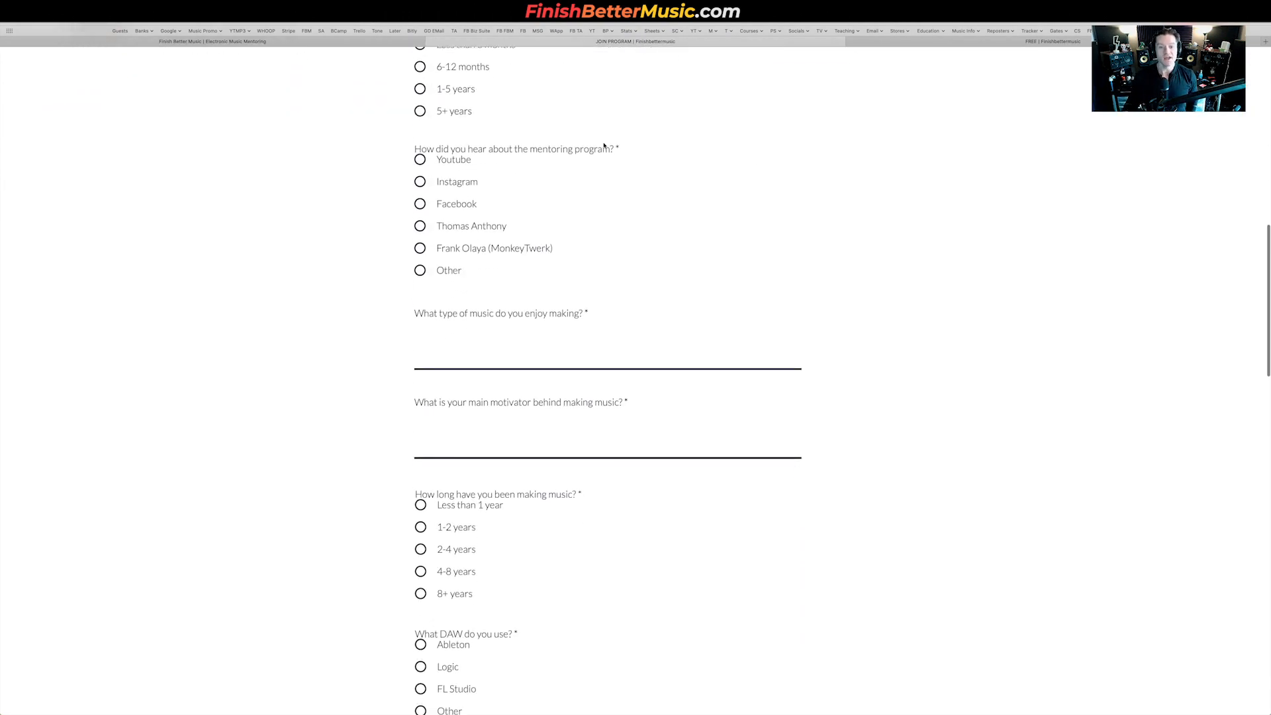
scroll(559, 360, down, 8)
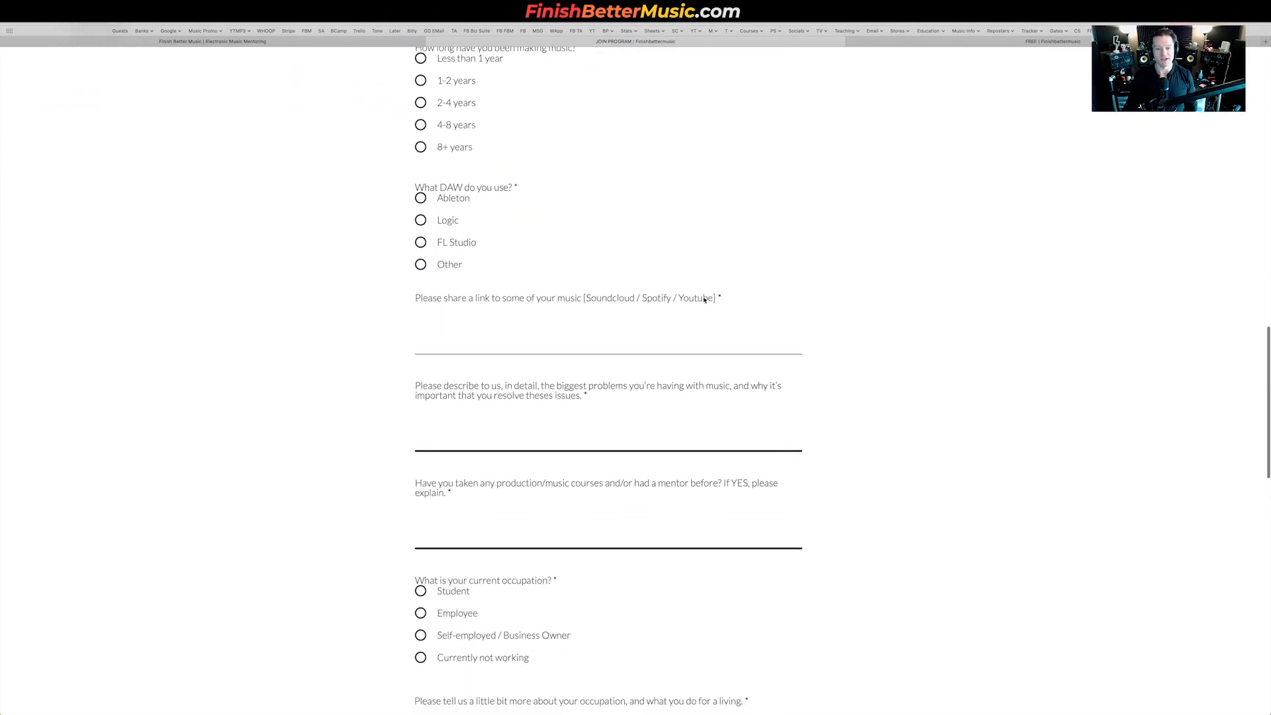
scroll(647, 281, down, 17)
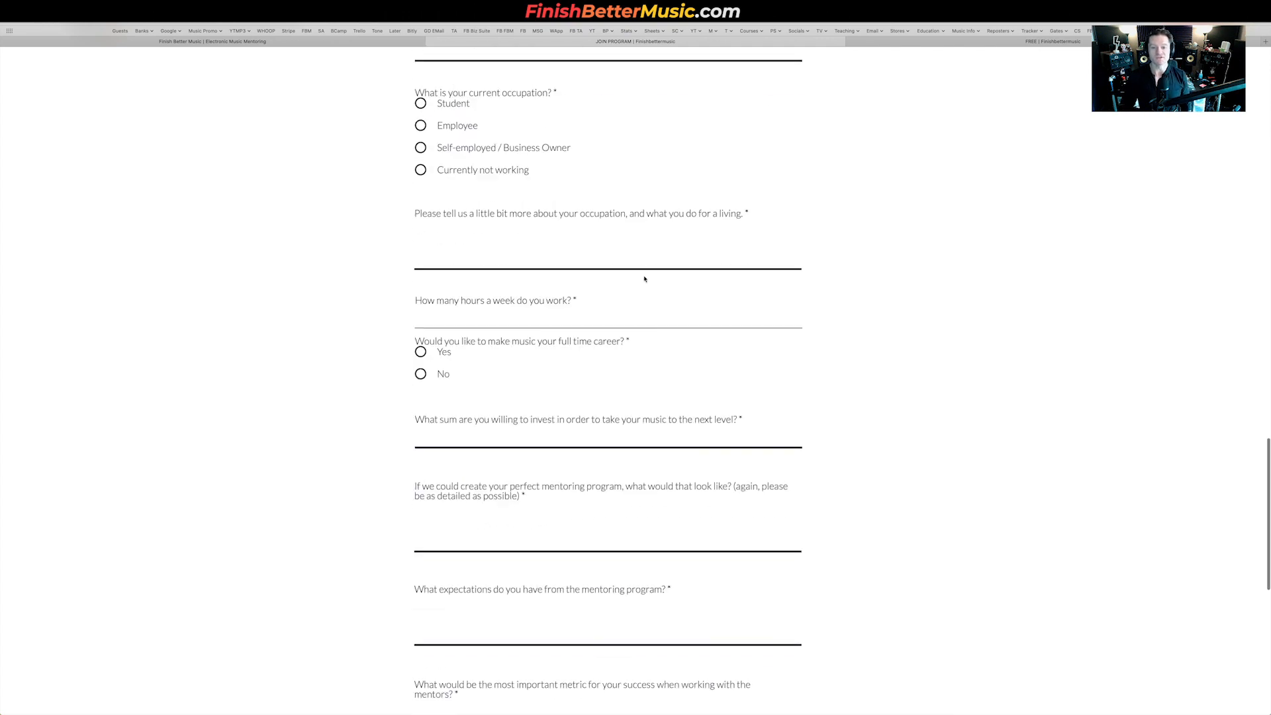
scroll(669, 223, up, 20)
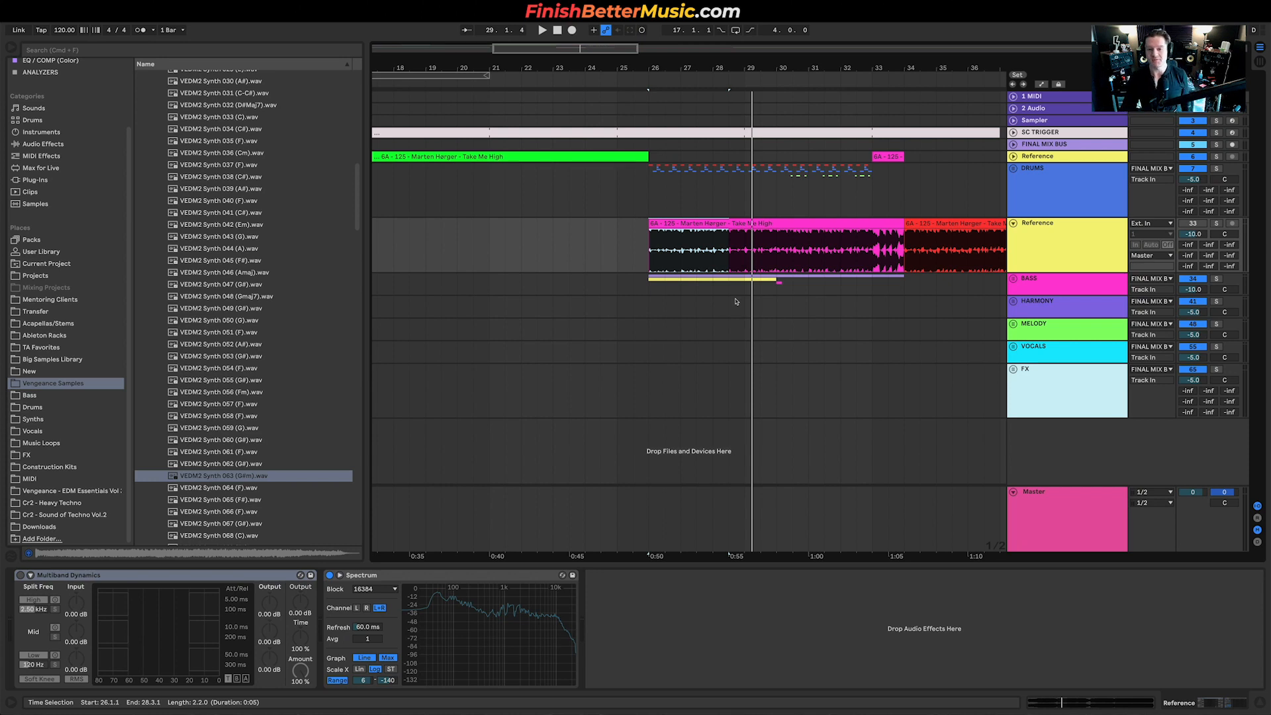
Look through the Instagram profile's post grid and open the Finish Better Music FREE resources page
scroll(634, 218, down, 5)
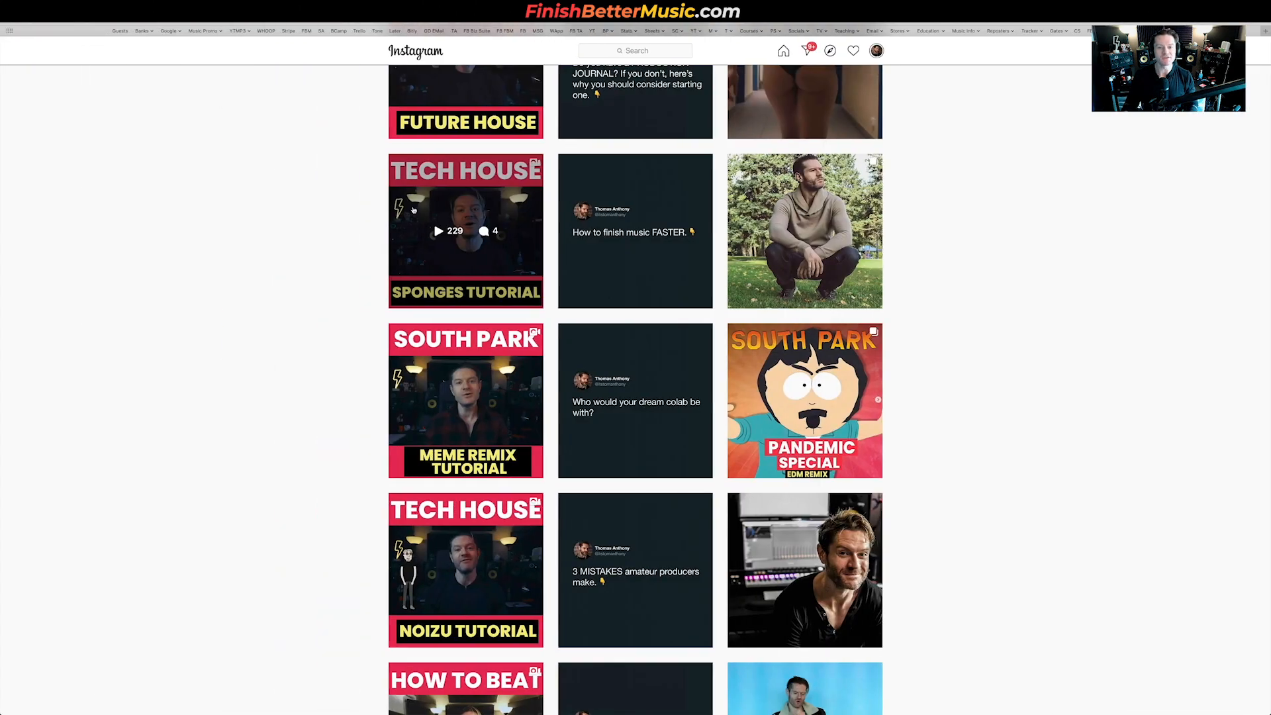
scroll(635, 397, up, 6)
scroll(636, 398, down, 2)
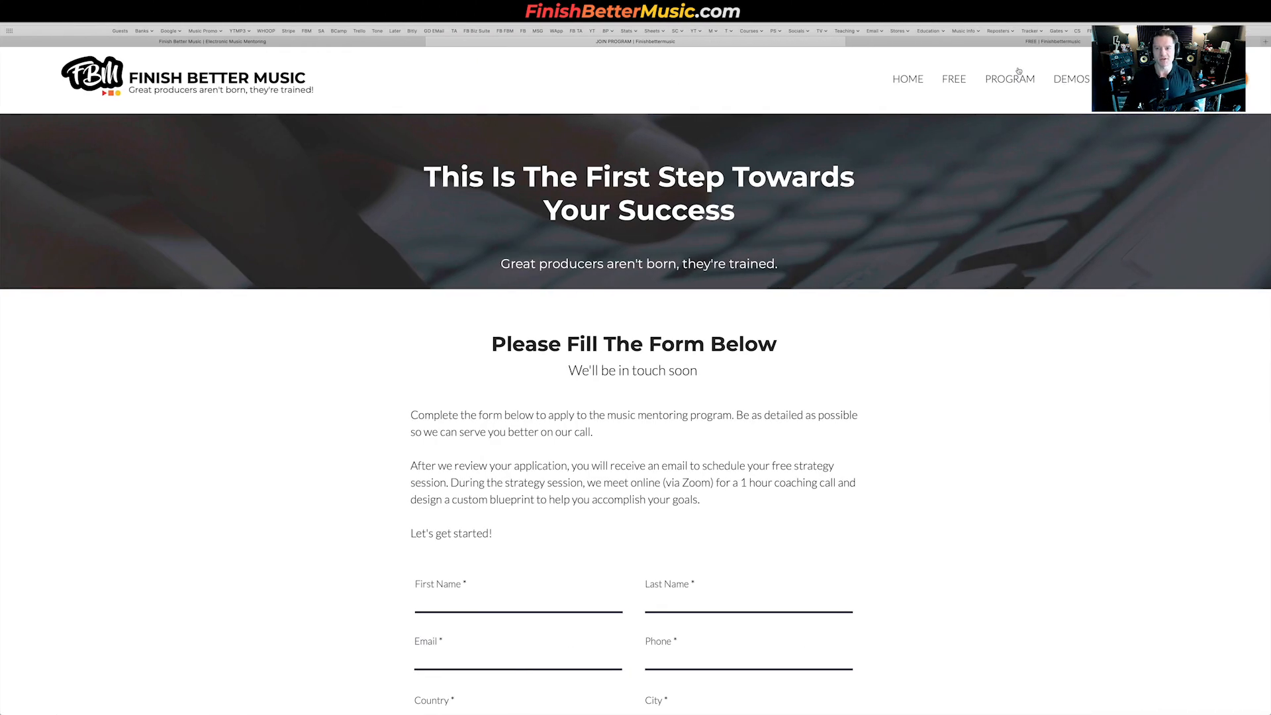
click(1053, 41)
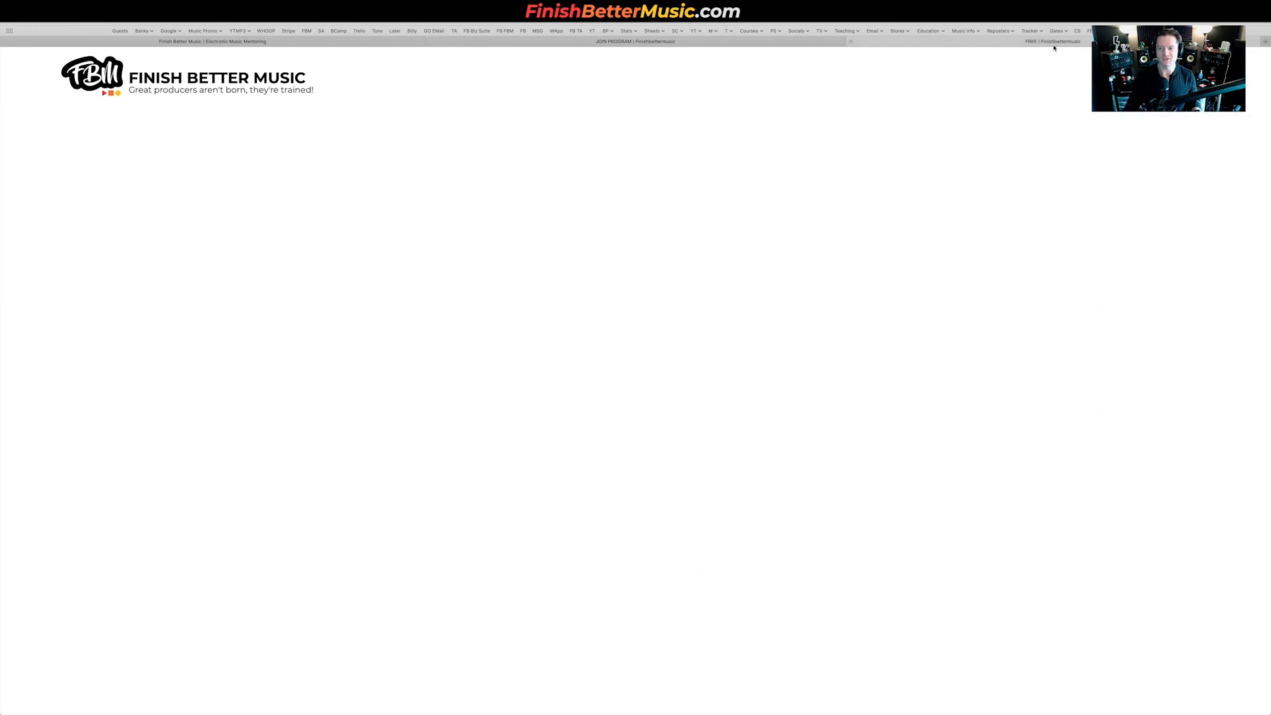